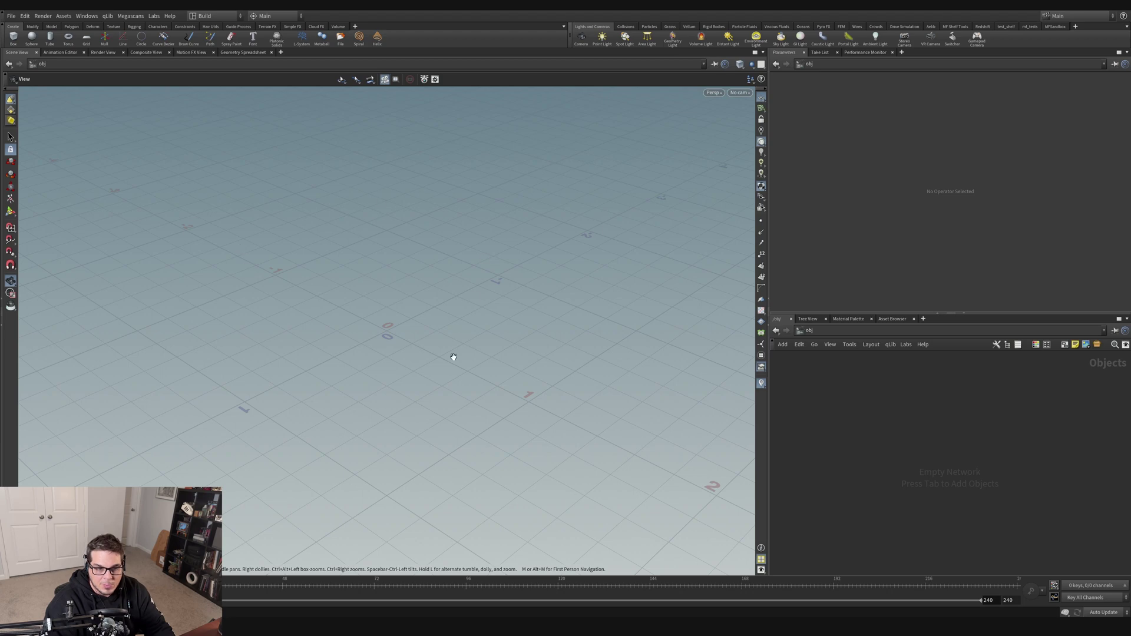
# Choose the Build desktop and set the viewport's background color scheme to Dark.
pyautogui.click(206, 16)
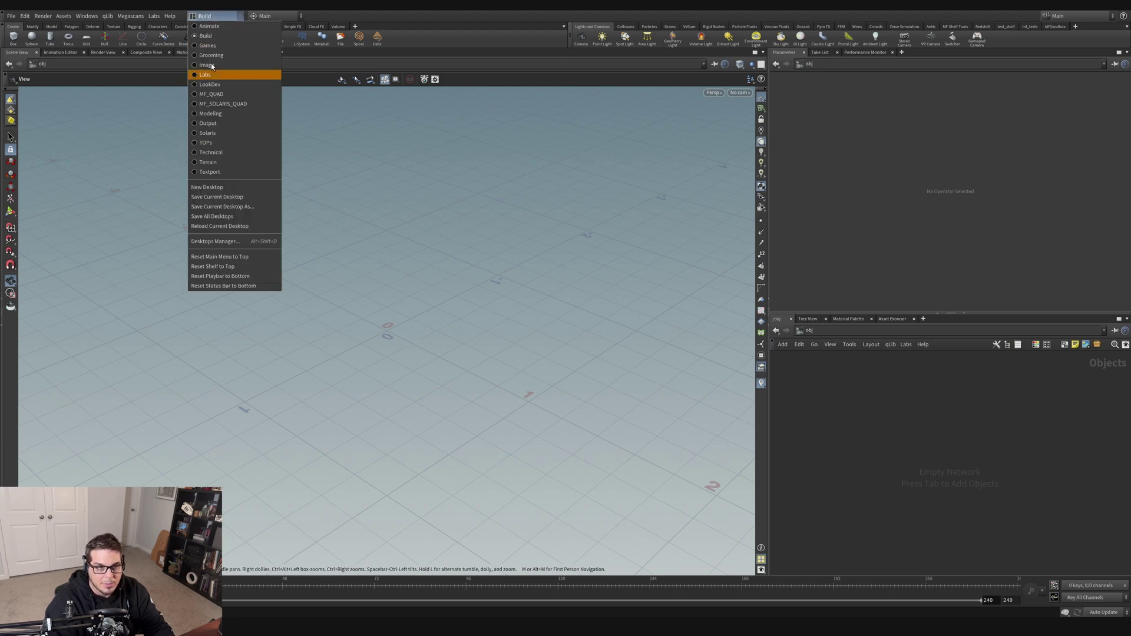
pyautogui.click(212, 38)
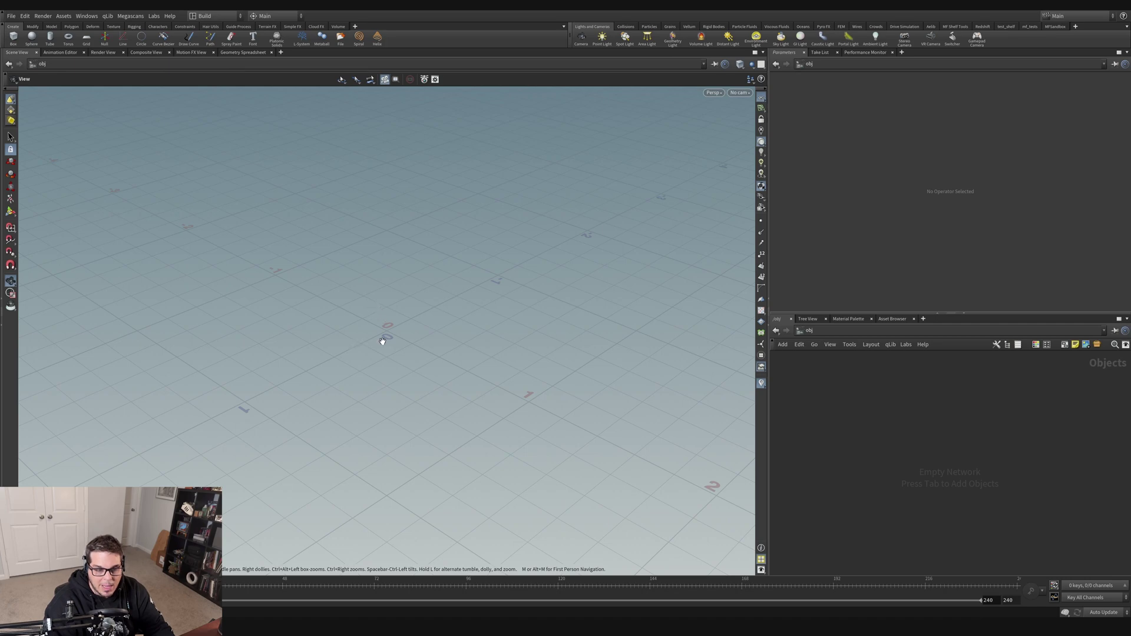
pyautogui.press('d')
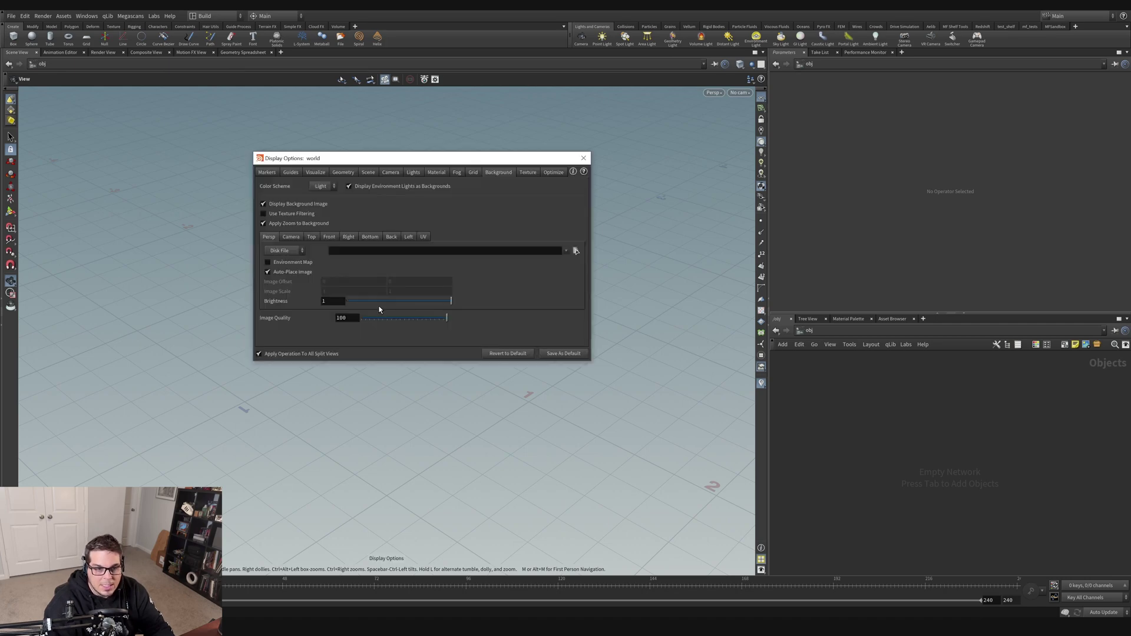
pyautogui.click(321, 186)
pyautogui.click(326, 203)
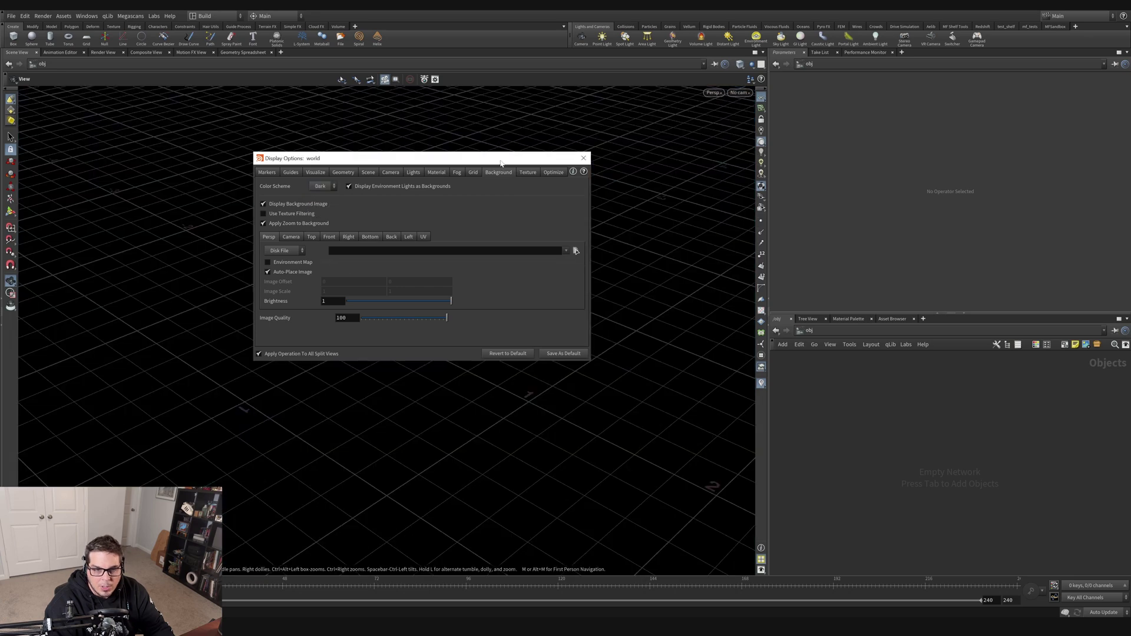
pyautogui.click(583, 158)
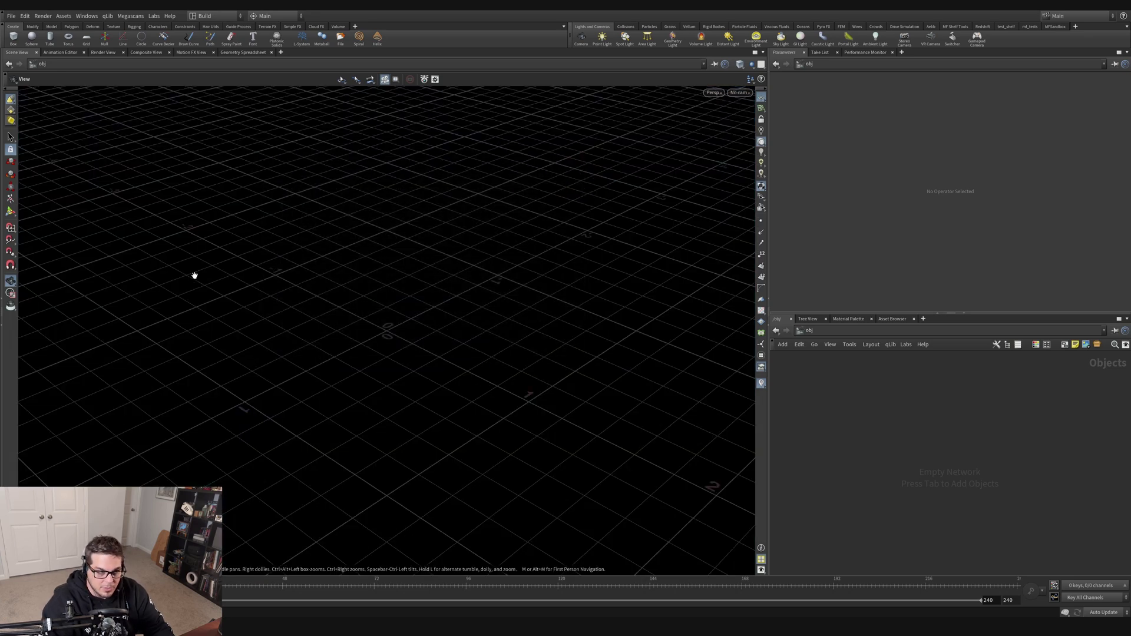
# Create a box geometry object in the empty object network.
pyautogui.press('Return')
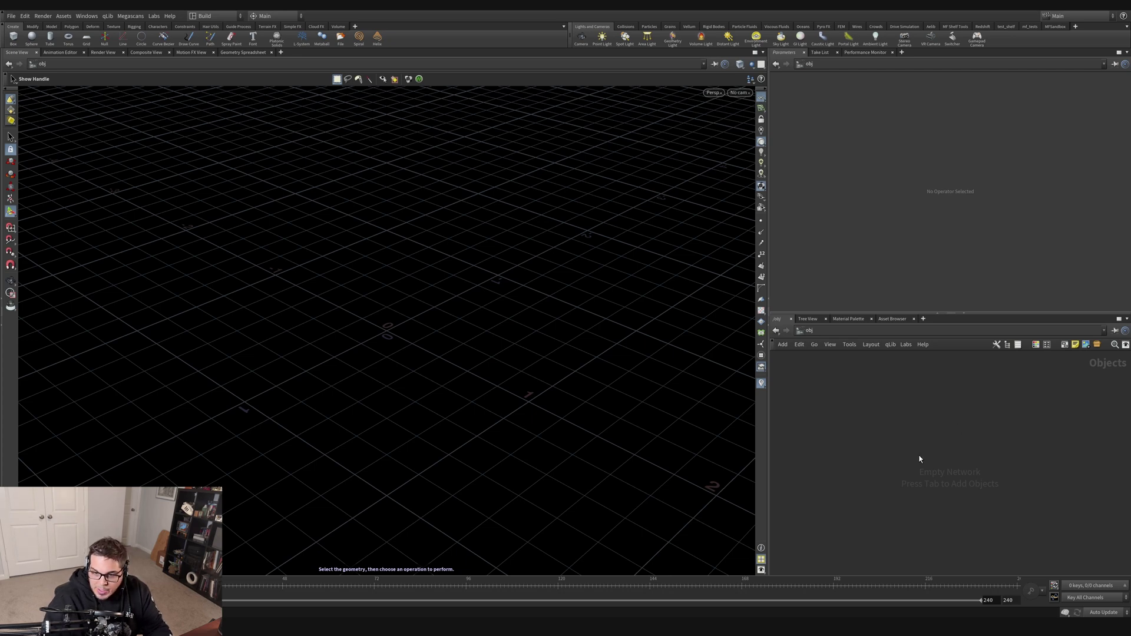
pyautogui.press('Tab')
pyautogui.write('box')
pyautogui.press('Return')
pyautogui.click(902, 434)
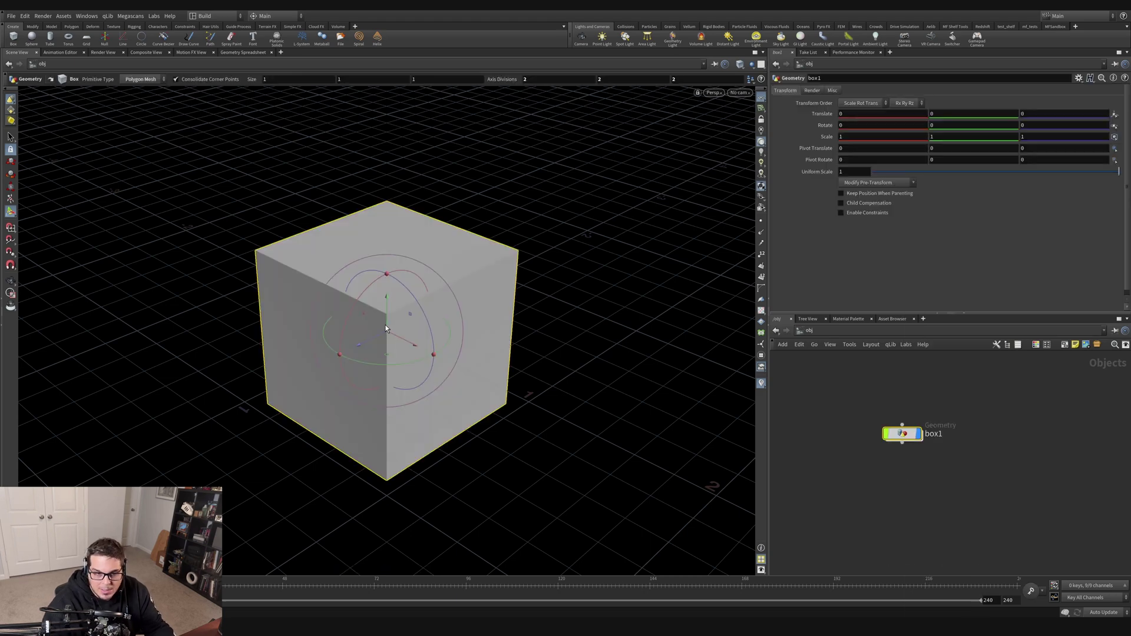
# Enter the box object's geometry network and set the box's X size to 2.
pyautogui.doubleClick(902, 433)
pyautogui.press('Escape')
pyautogui.moveTo(417, 313); pyautogui.dragTo(449, 308)
pyautogui.press('Return')
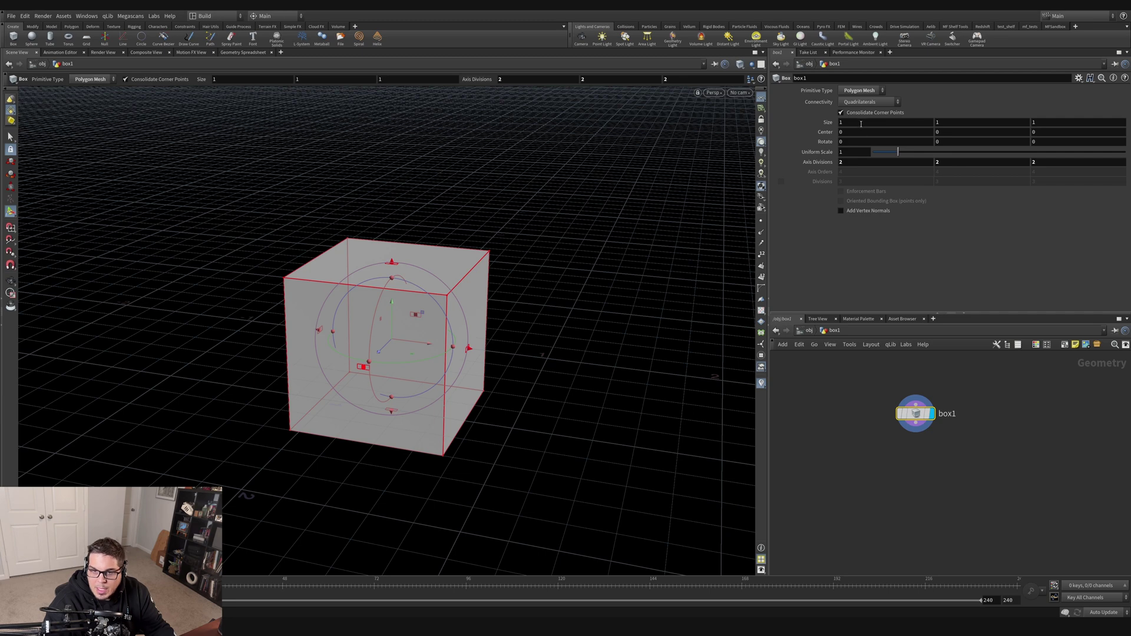
pyautogui.write('2')
pyautogui.press('Return')
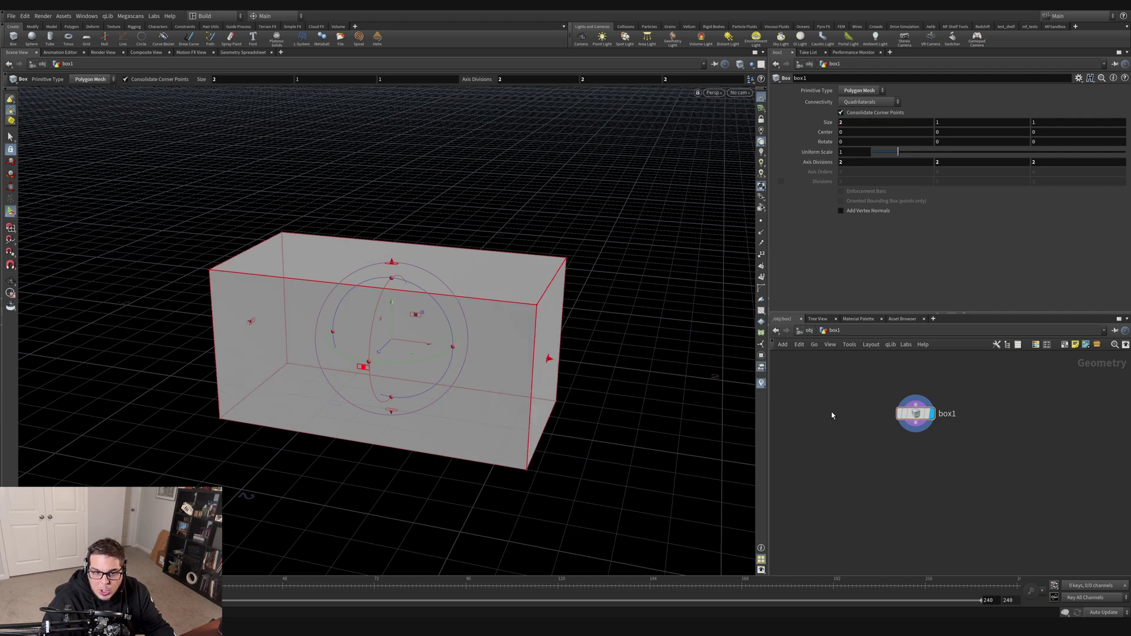
# Flatten the box by setting its Y size to 0.2.
pyautogui.press('Escape')
pyautogui.keyDown('alt'); pyautogui.moveTo(533, 302); pyautogui.dragTo(456, 302); pyautogui.keyUp('alt')
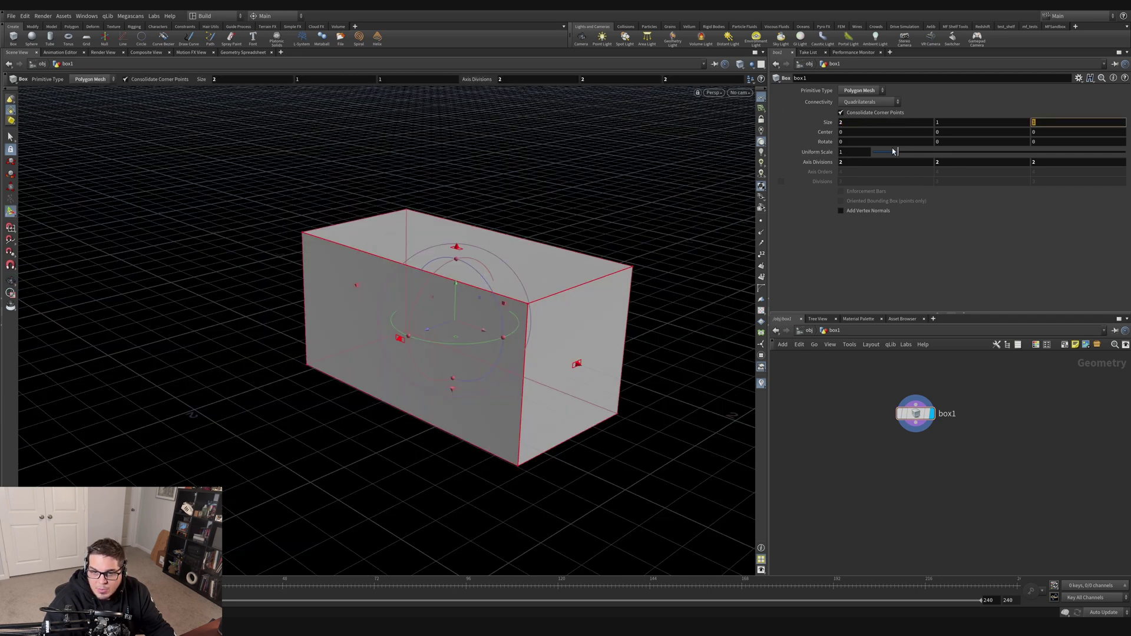
pyautogui.doubleClick(1033, 121)
pyautogui.click(1033, 121)
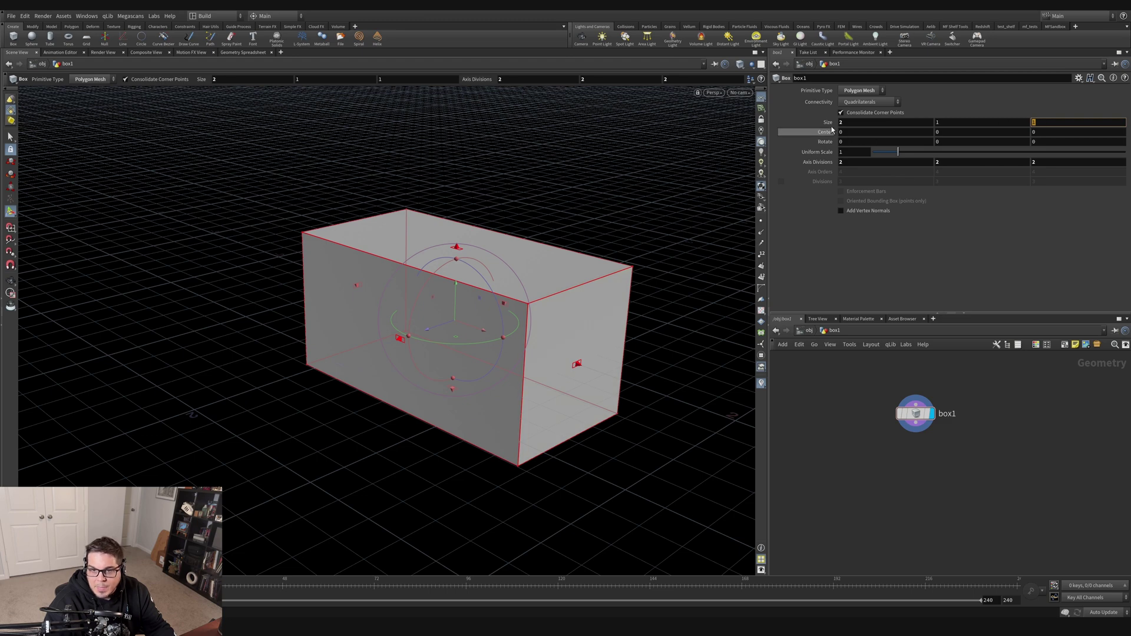
pyautogui.middleClick(948, 121)
pyautogui.moveTo(948, 121); pyautogui.dragTo(670, 139, button='middle')
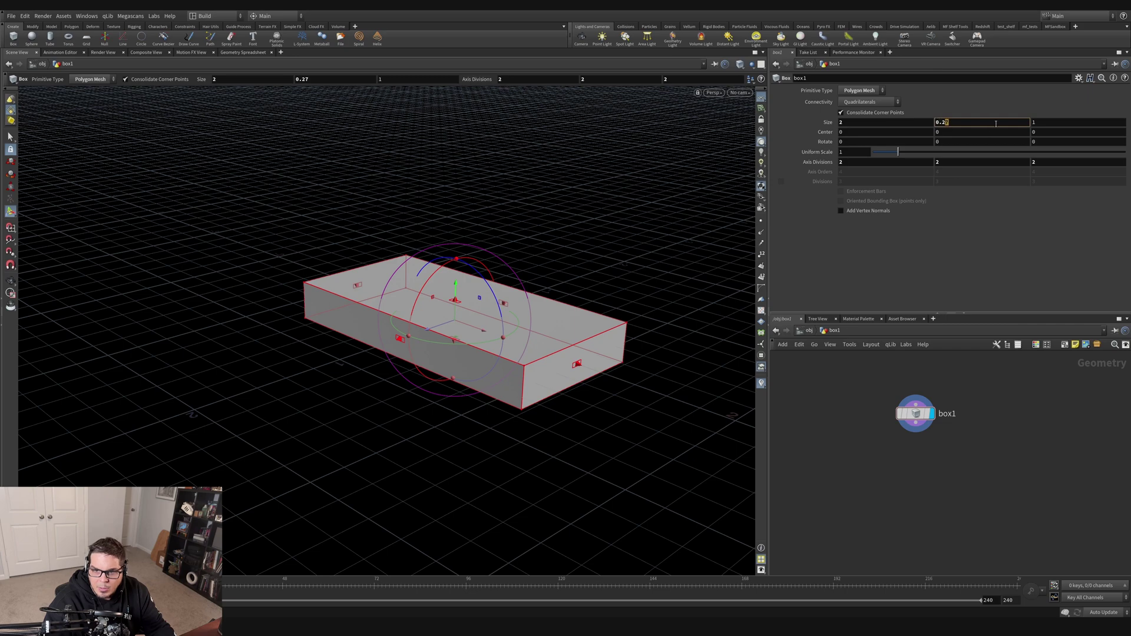
pyautogui.press('Return')
# Insert an edge loop across the box close to one of its short ends.
pyautogui.press('Escape')
pyautogui.moveTo(533, 375)
pyautogui.mouseDown()
pyautogui.moveTo(677, 348)
pyautogui.moveTo(537, 346)
pyautogui.moveTo(560, 313)
pyautogui.moveTo(602, 317)
pyautogui.moveTo(537, 356)
pyautogui.mouseUp()
pyautogui.press('Return')
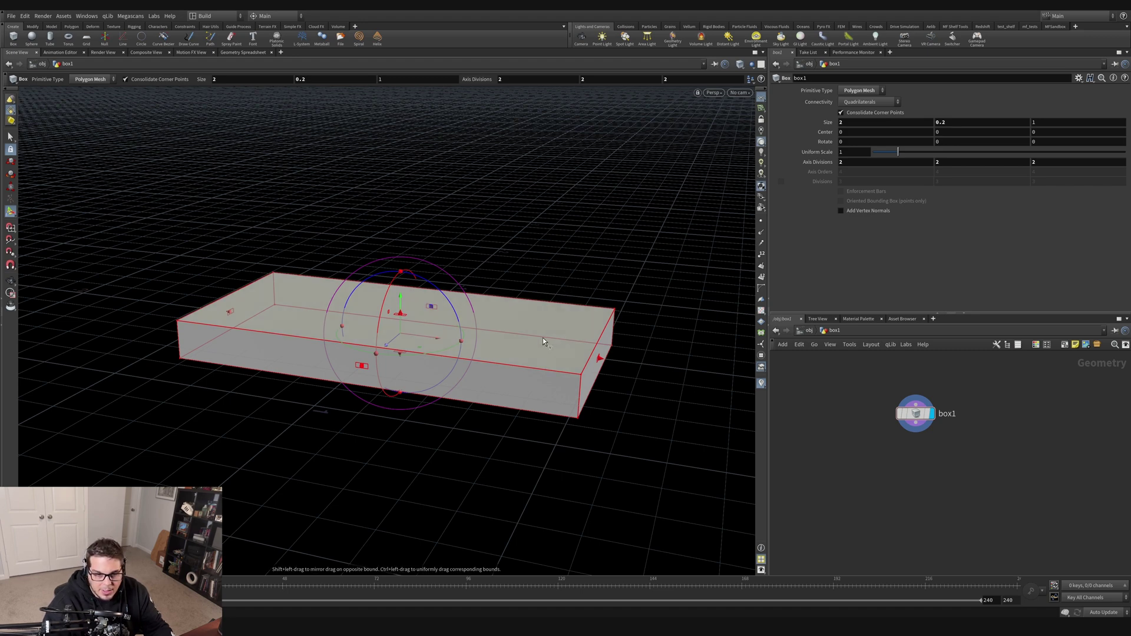
pyautogui.press('Tab')
pyautogui.write('loop')
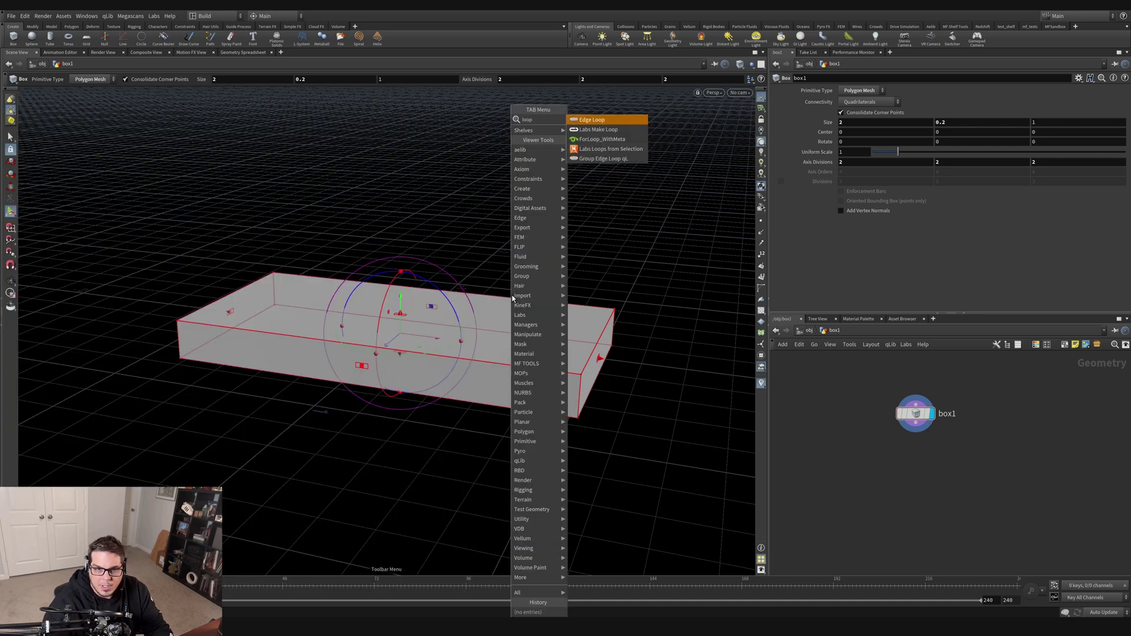
pyautogui.click(592, 120)
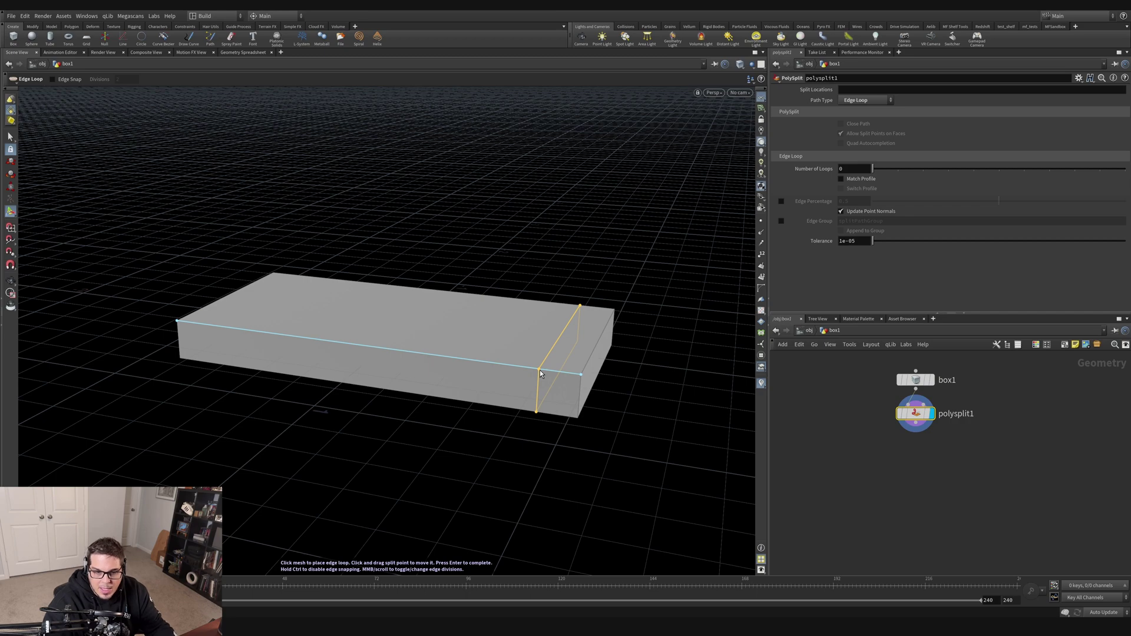
pyautogui.click(539, 370)
# Insert a second edge loop across the box close to the opposite short end.
pyautogui.keyDown('alt'); pyautogui.moveTo(506, 316); pyautogui.dragTo(551, 356); pyautogui.keyUp('alt')
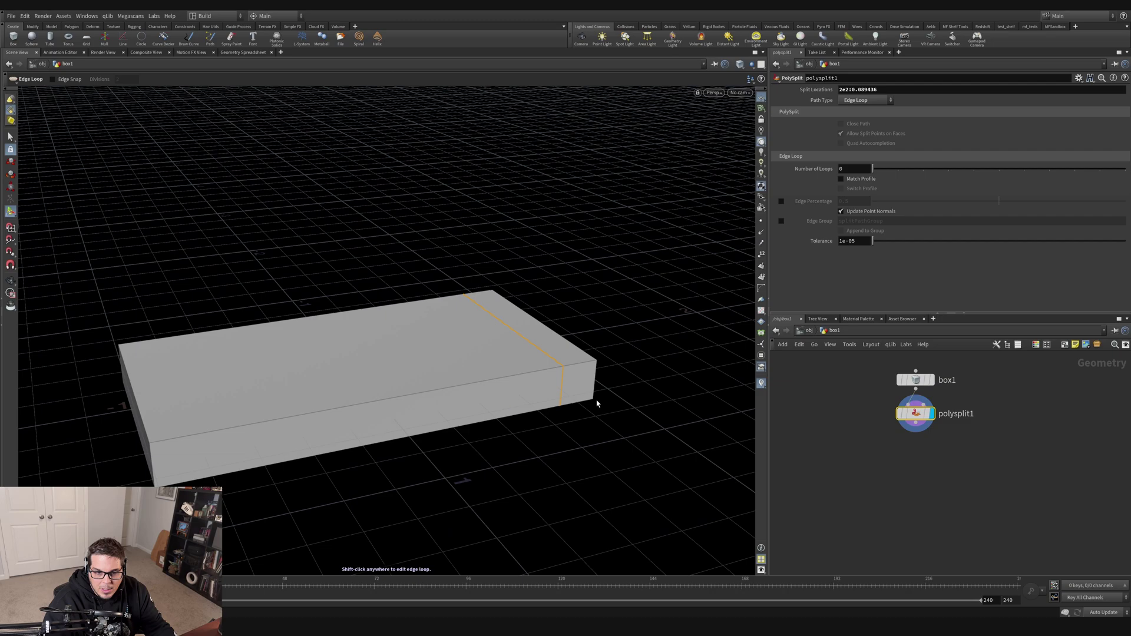
pyautogui.moveTo(487, 302); pyautogui.dragTo(535, 371)
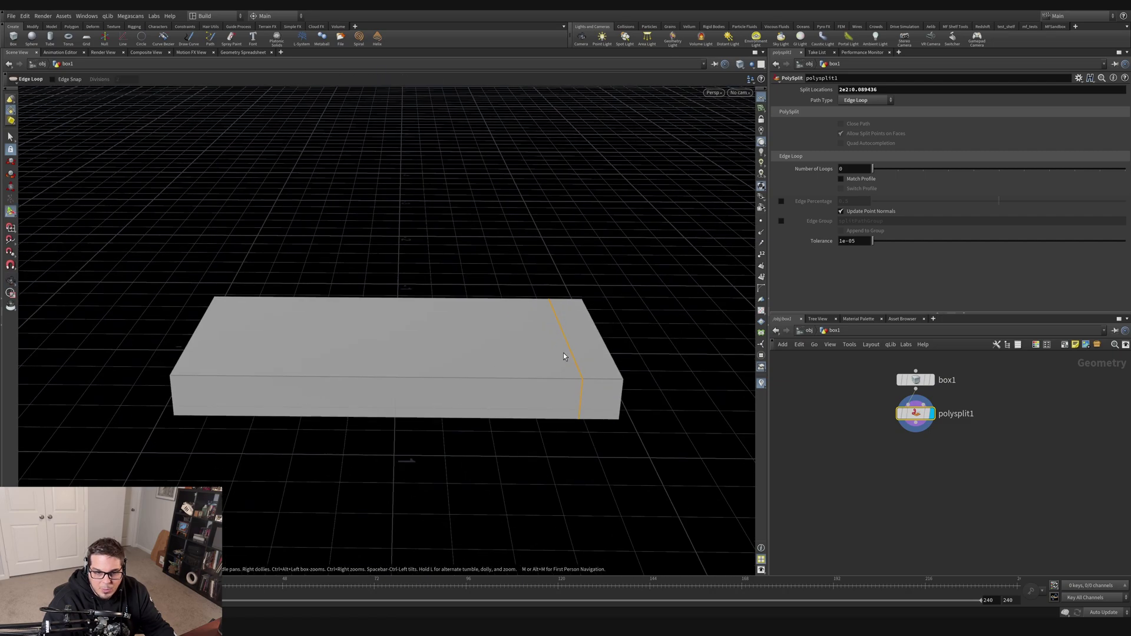
pyautogui.moveTo(557, 287); pyautogui.dragTo(575, 309)
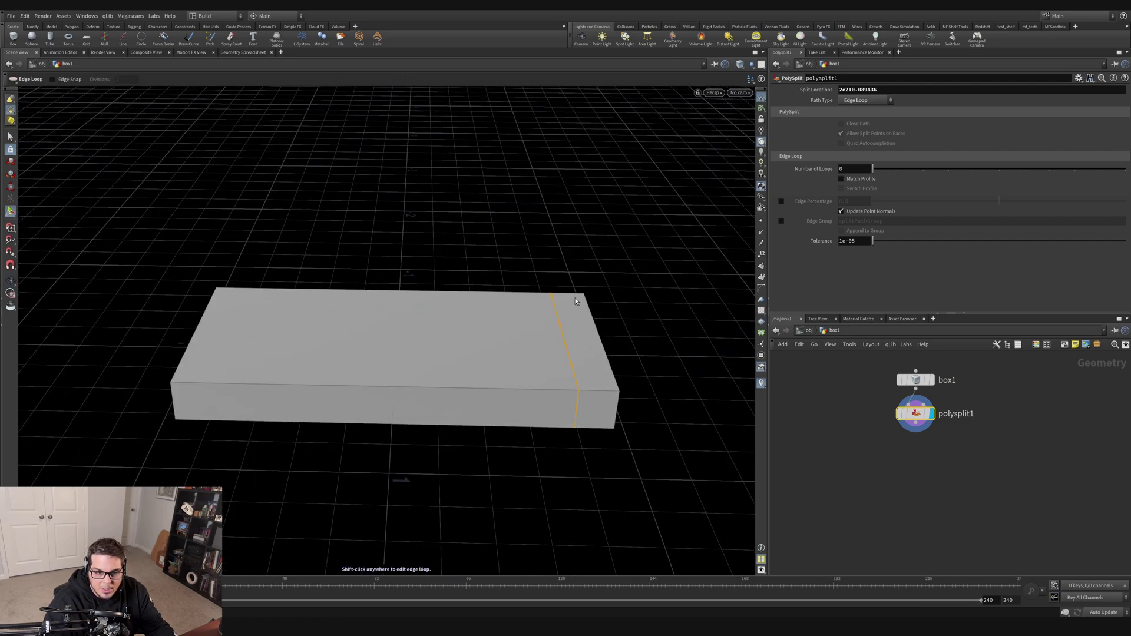
pyautogui.moveTo(582, 422); pyautogui.dragTo(588, 371)
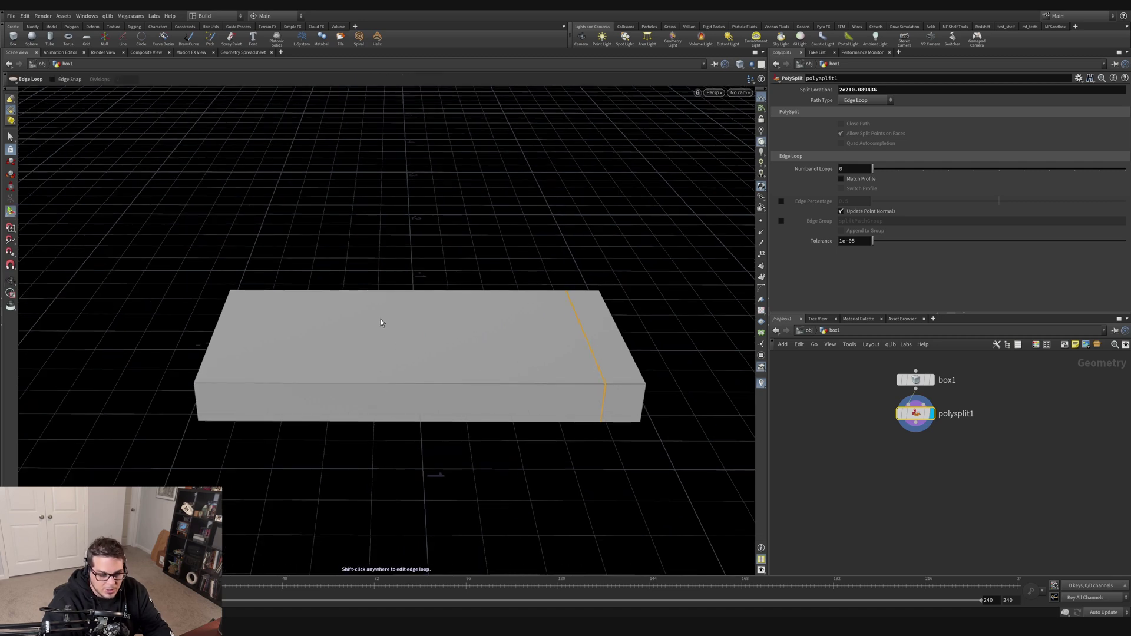
pyautogui.press('Tab')
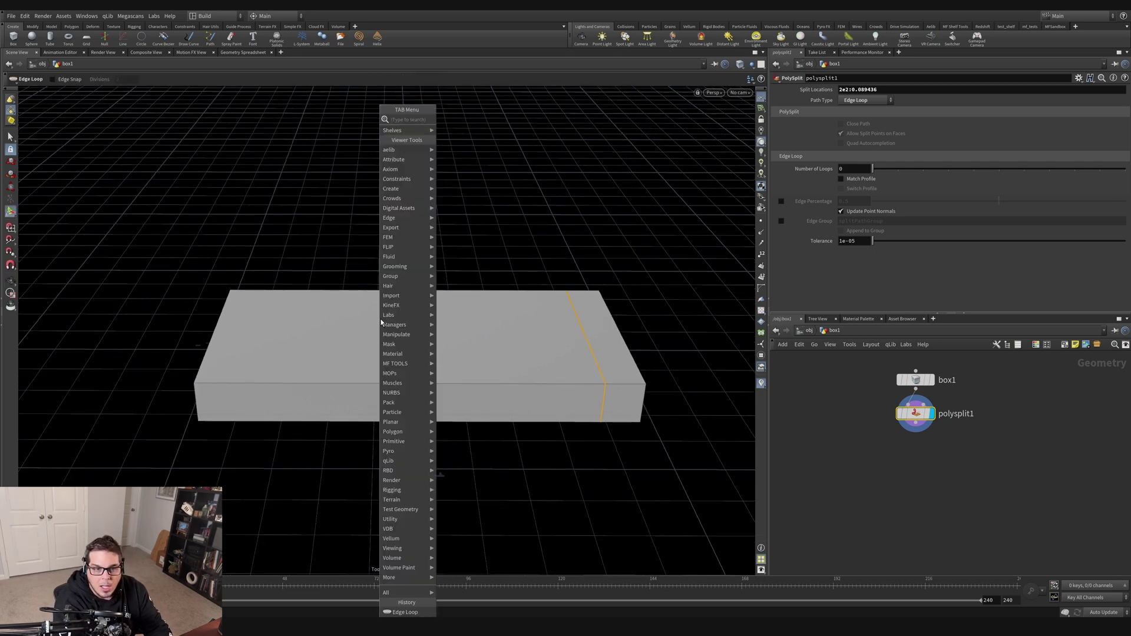
pyautogui.write('loop')
pyautogui.press('Return')
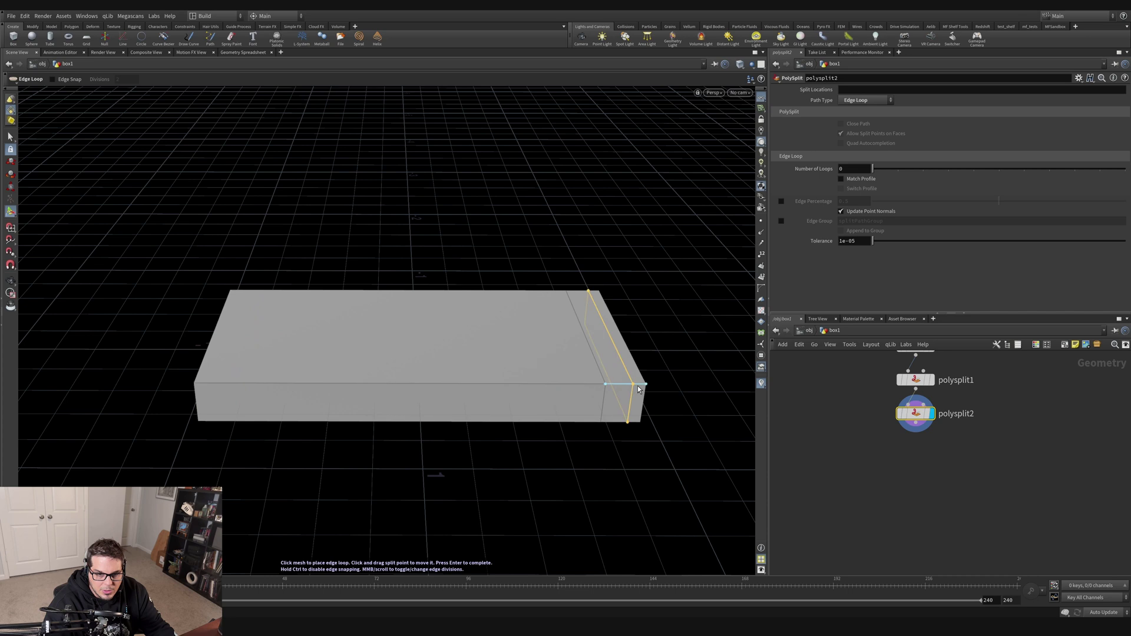
pyautogui.click(236, 387)
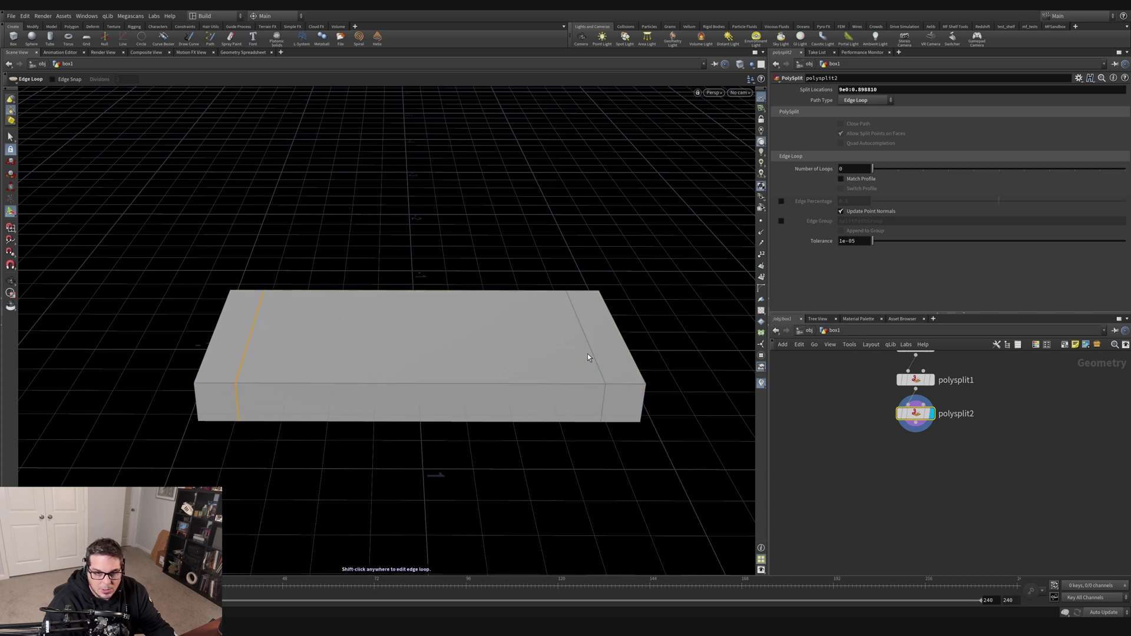
# Insert a third edge loop running lengthwise, close to one long side of the box.
pyautogui.keyDown('alt'); pyautogui.moveTo(571, 272); pyautogui.dragTo(295, 343); pyautogui.keyUp('alt')
pyautogui.keyDown('alt'); pyautogui.moveTo(538, 380); pyautogui.dragTo(487, 230); pyautogui.keyUp('alt')
pyautogui.keyDown('alt'); pyautogui.moveTo(622, 425); pyautogui.dragTo(585, 404, button='middle'); pyautogui.keyUp('alt')
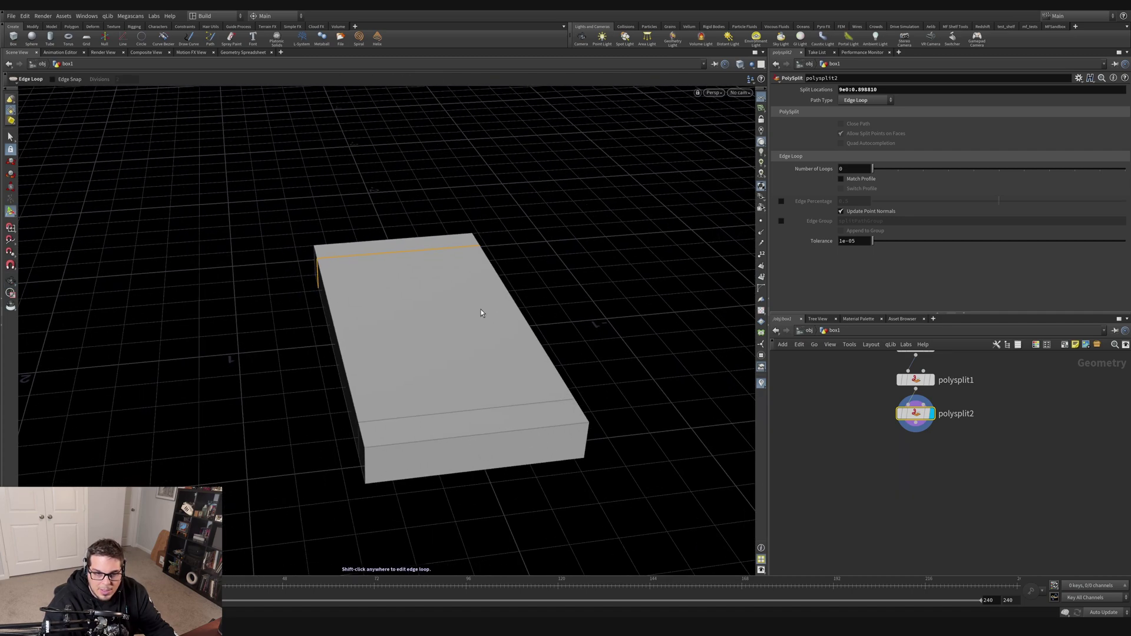
pyautogui.press('Tab')
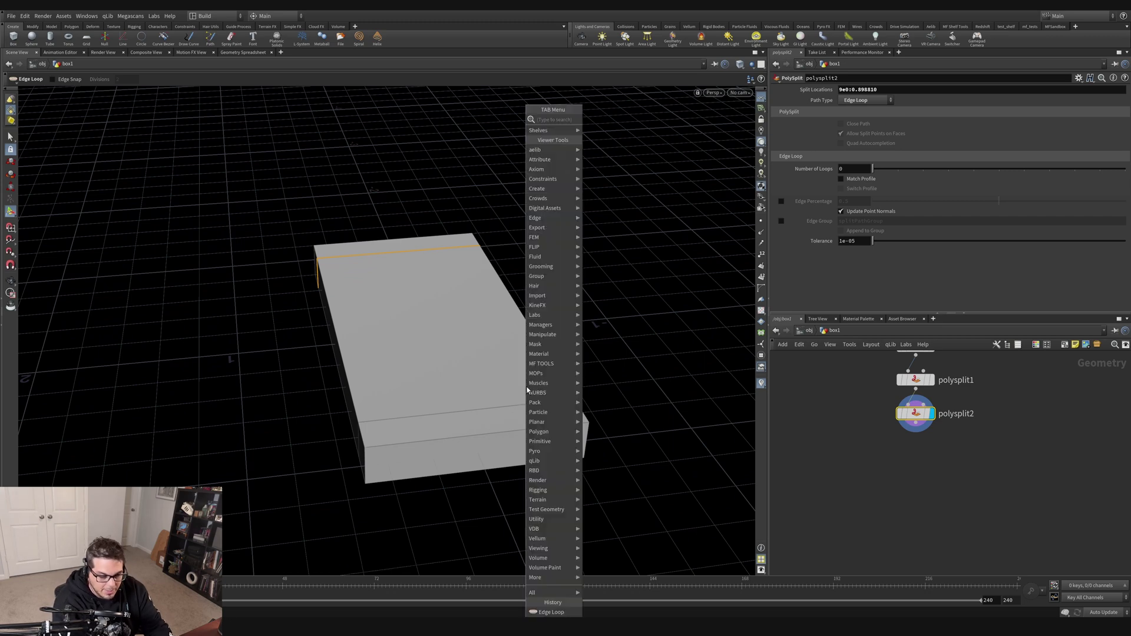
pyautogui.write('edge l')
pyautogui.press('Return')
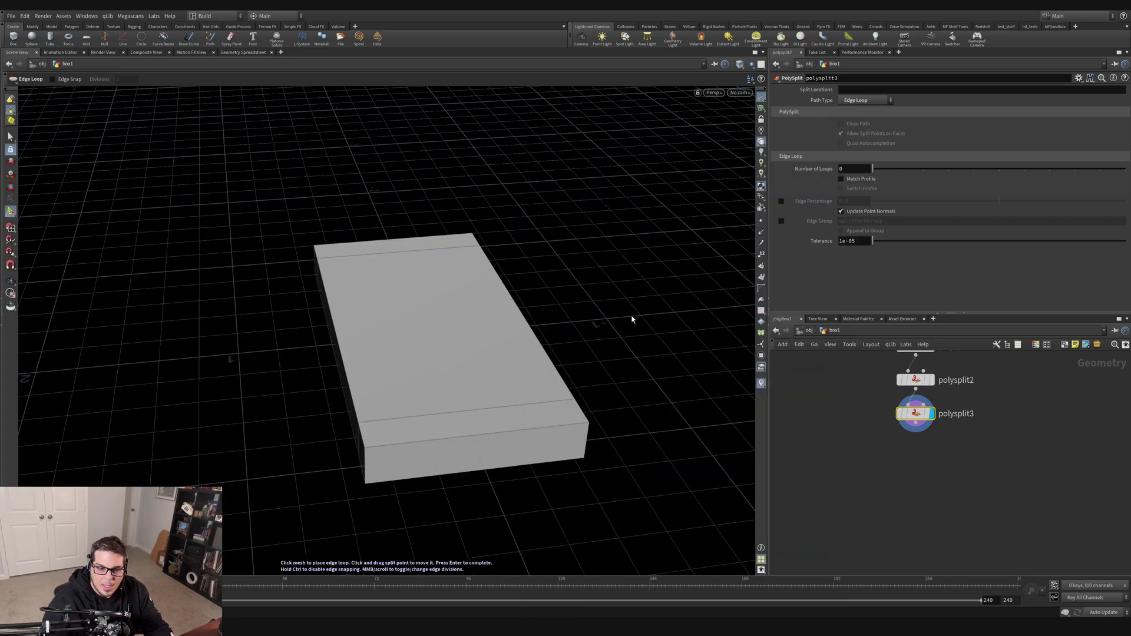
pyautogui.click(552, 426)
# Review the modeling history by displaying the box and each of the three splits in turn.
pyautogui.keyDown('alt'); pyautogui.moveTo(251, 161); pyautogui.dragTo(697, 414); pyautogui.keyUp('alt')
pyautogui.press('h')
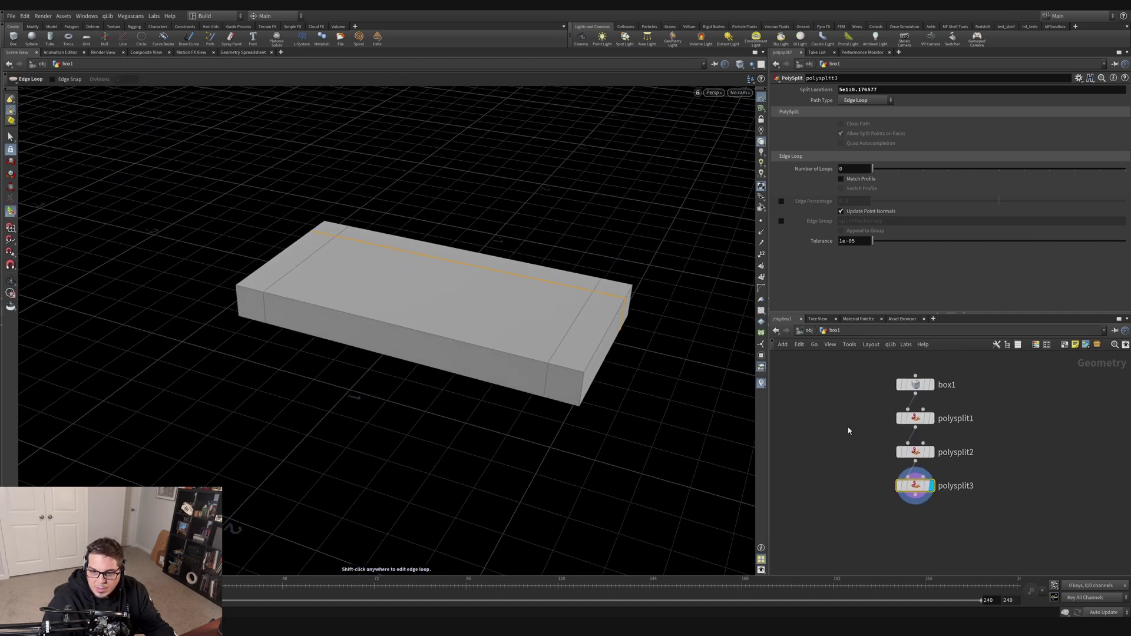
pyautogui.moveTo(455, 277); pyautogui.dragTo(488, 320)
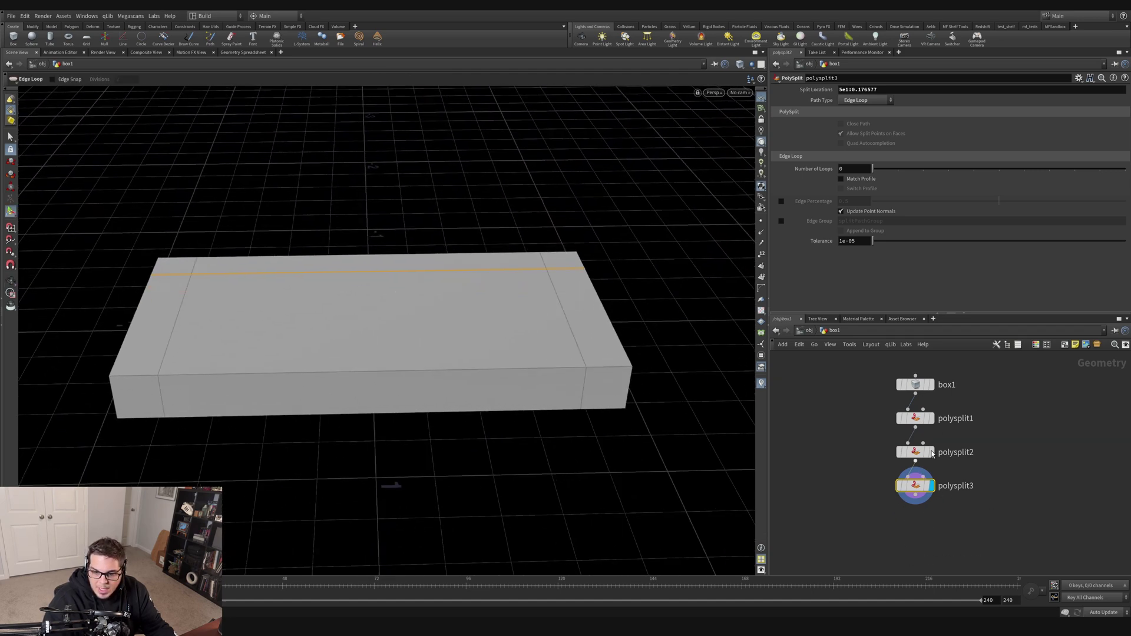
pyautogui.click(931, 382)
pyautogui.click(931, 418)
pyautogui.click(932, 452)
pyautogui.click(932, 485)
pyautogui.click(915, 485)
# Select the U-shaped strip of top faces along both short ends and the split long side of the box.
pyautogui.keyDown('alt'); pyautogui.moveTo(599, 447); pyautogui.dragTo(522, 391); pyautogui.keyUp('alt')
pyautogui.keyDown('alt'); pyautogui.moveTo(522, 391); pyautogui.dragTo(455, 400, button='middle'); pyautogui.keyUp('alt')
pyautogui.moveTo(455, 400); pyautogui.dragTo(467, 391)
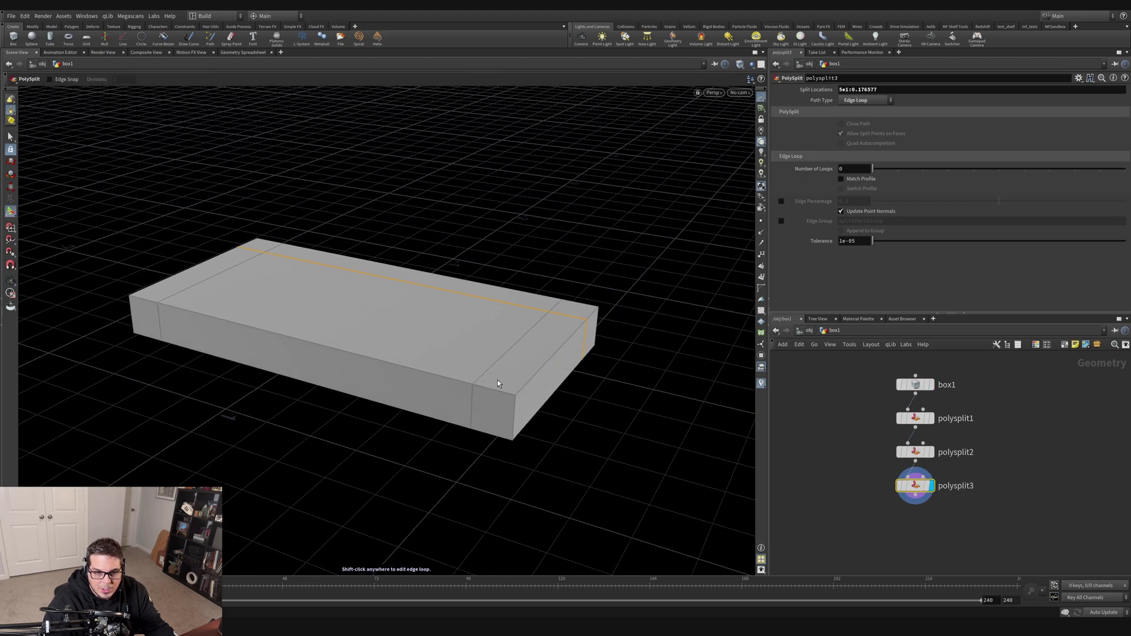
pyautogui.press('Return')
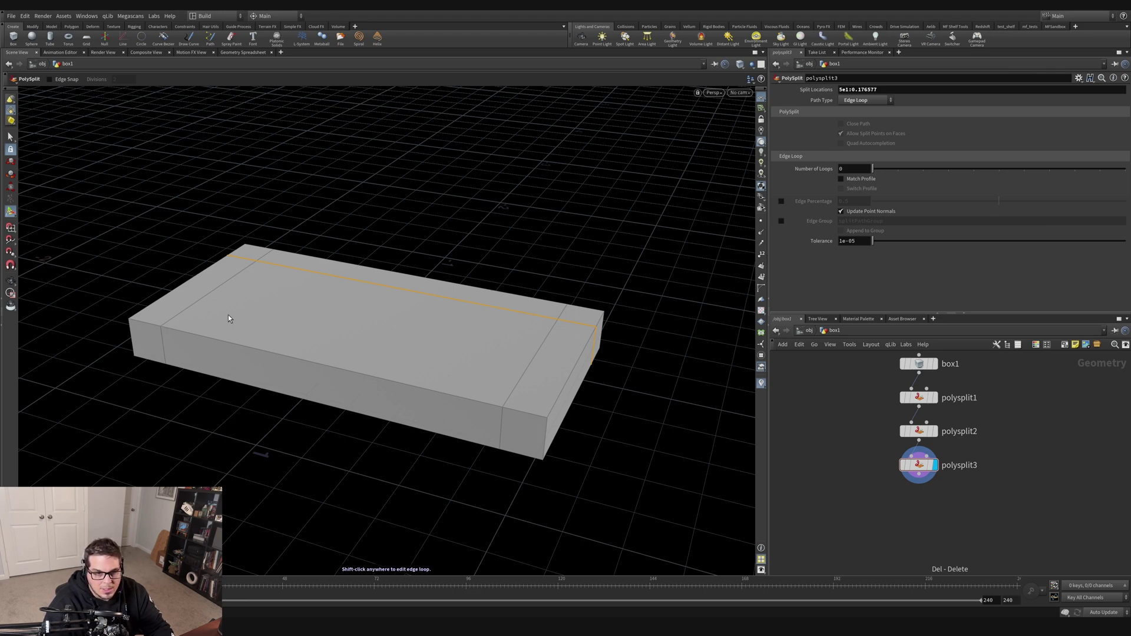
pyautogui.keyDown('alt'); pyautogui.moveTo(460, 351); pyautogui.dragTo(485, 341); pyautogui.keyUp('alt')
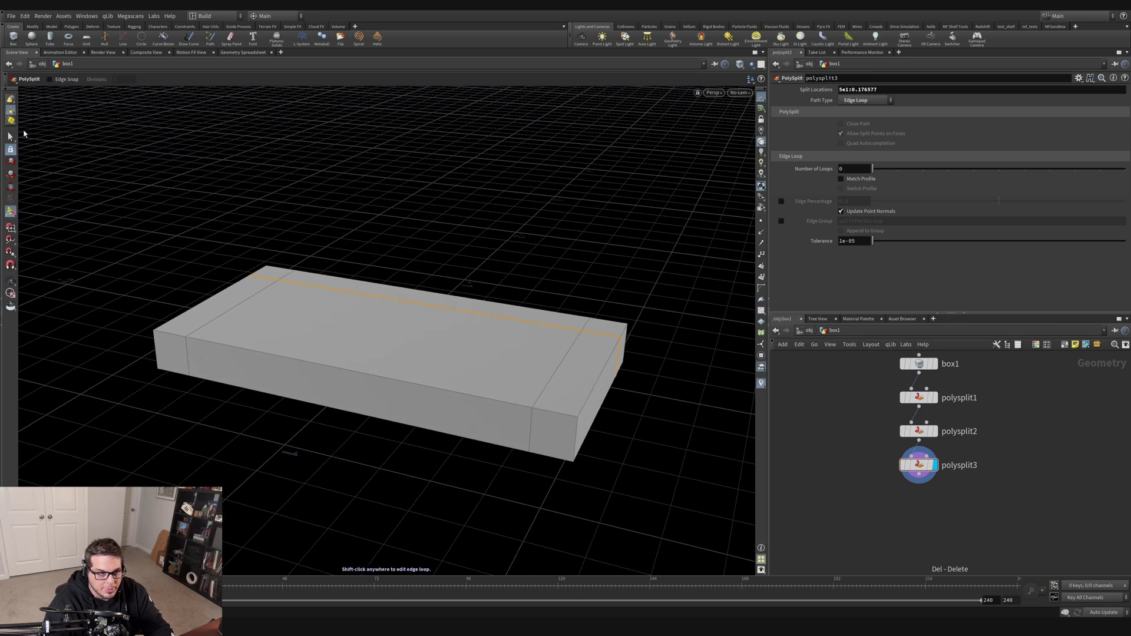
pyautogui.click(11, 137)
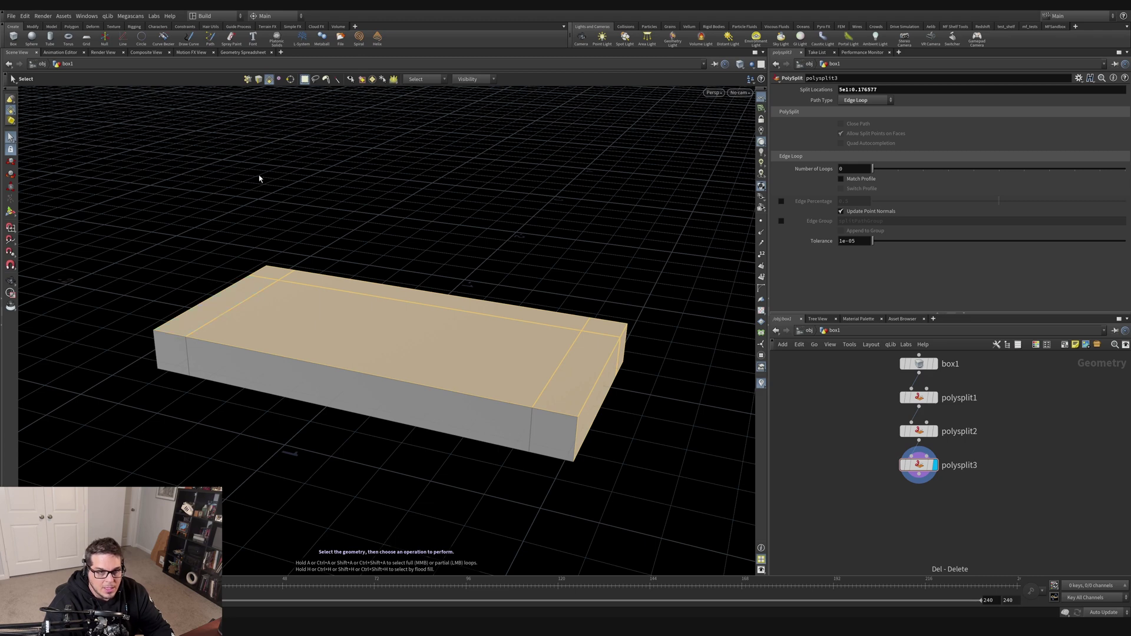
pyautogui.click(269, 81)
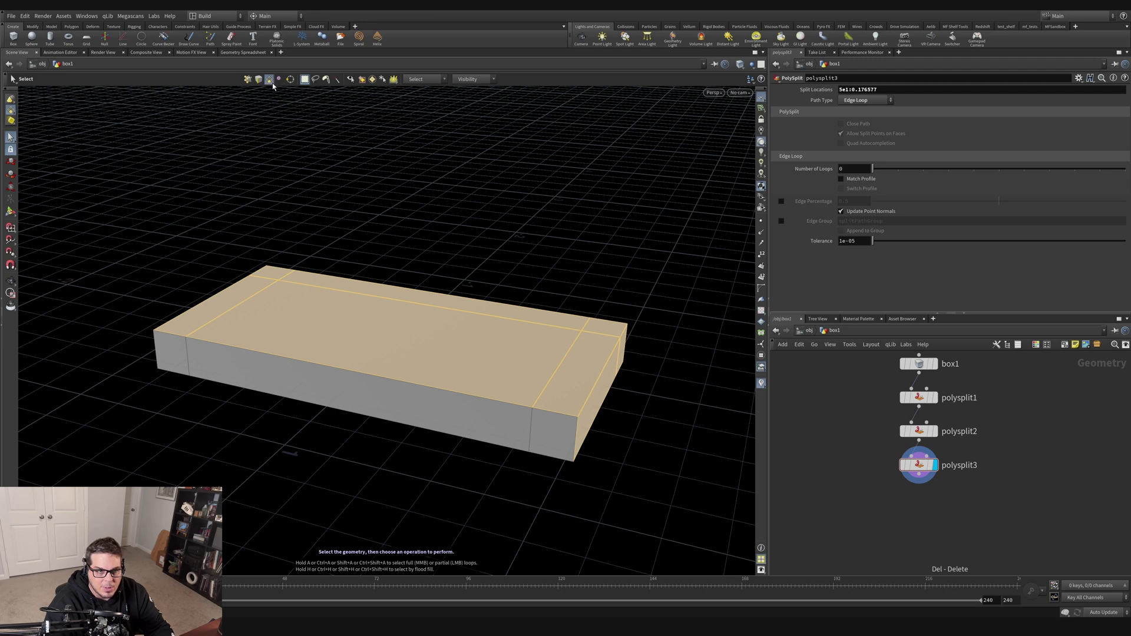
pyautogui.click(156, 297)
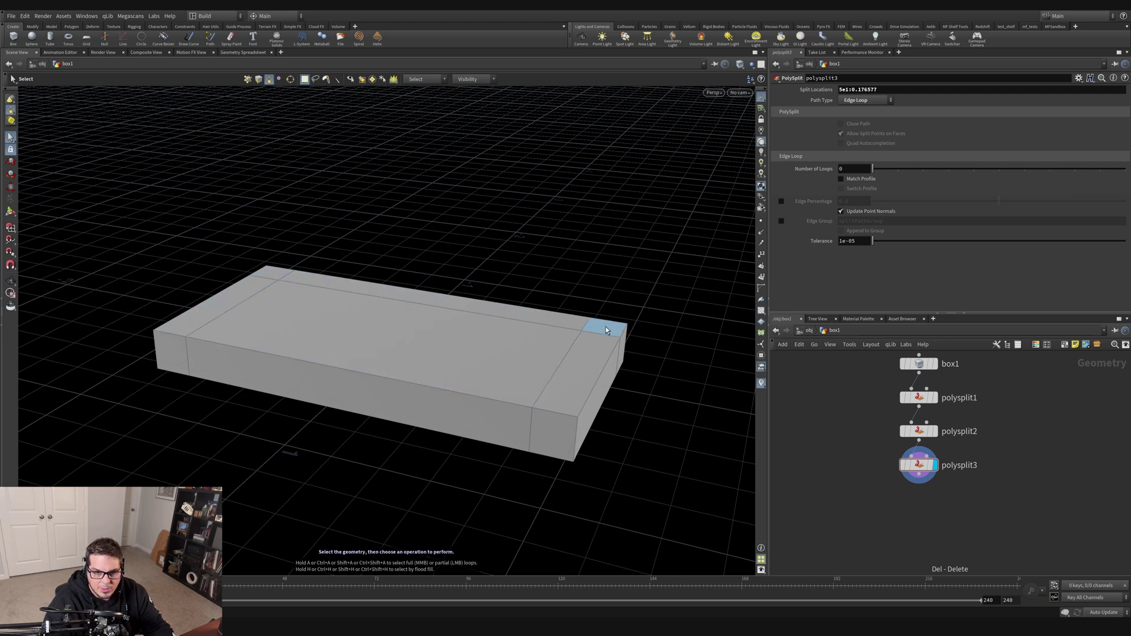
pyautogui.click(218, 309)
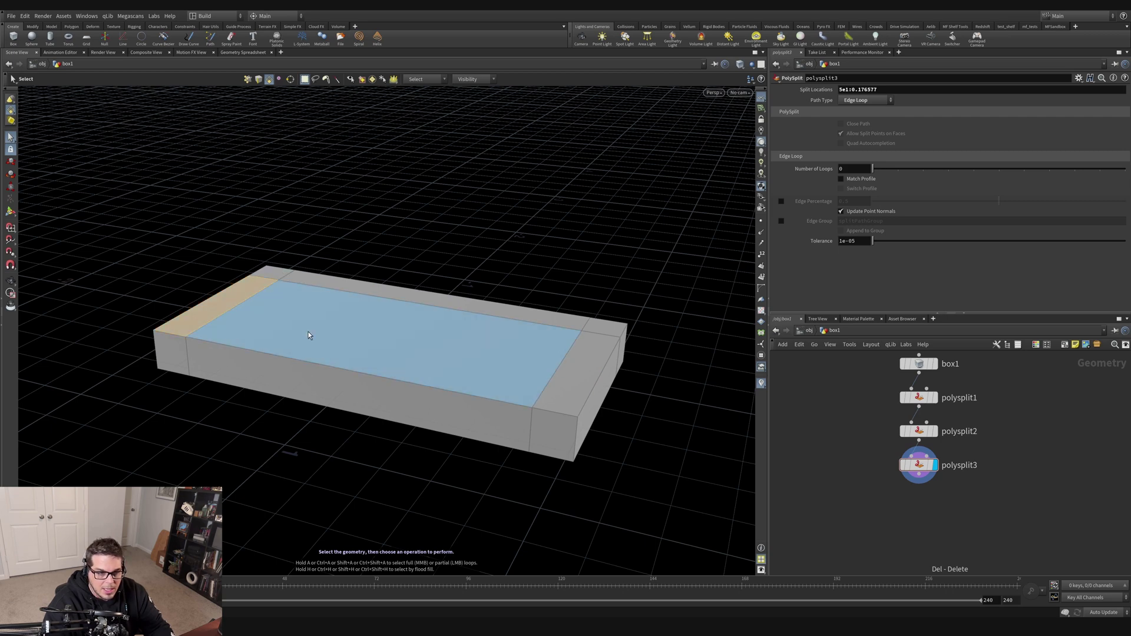
pyautogui.keyDown('shift'); pyautogui.click(270, 273); pyautogui.keyUp('shift')
pyautogui.keyDown('shift'); pyautogui.click(324, 284); pyautogui.keyUp('shift')
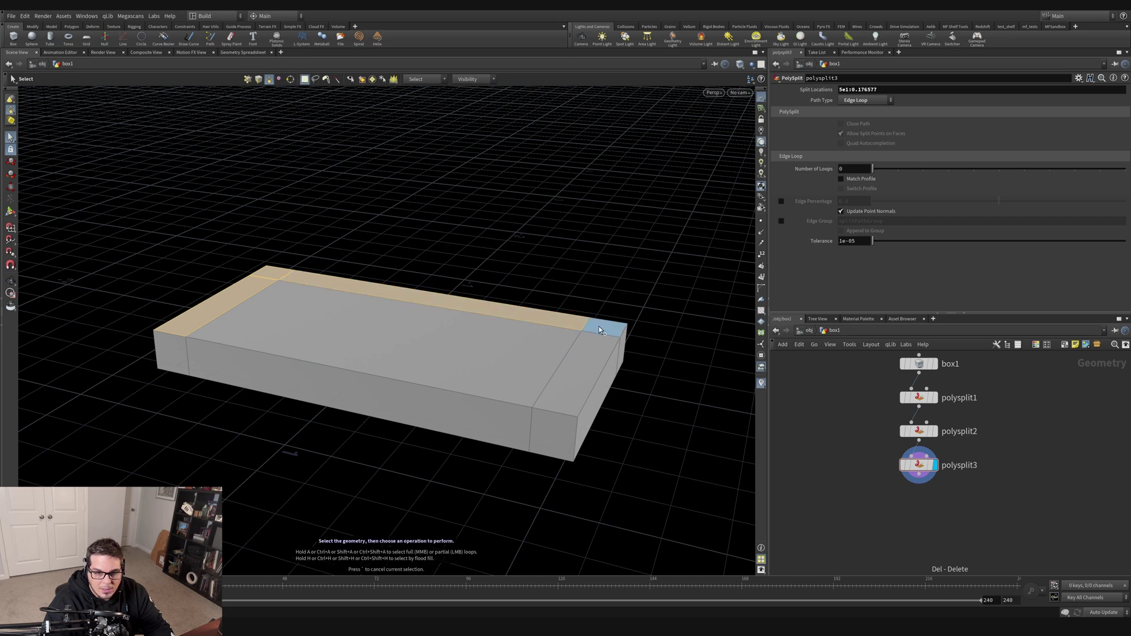
pyautogui.keyDown('shift'); pyautogui.click(605, 345); pyautogui.keyUp('shift')
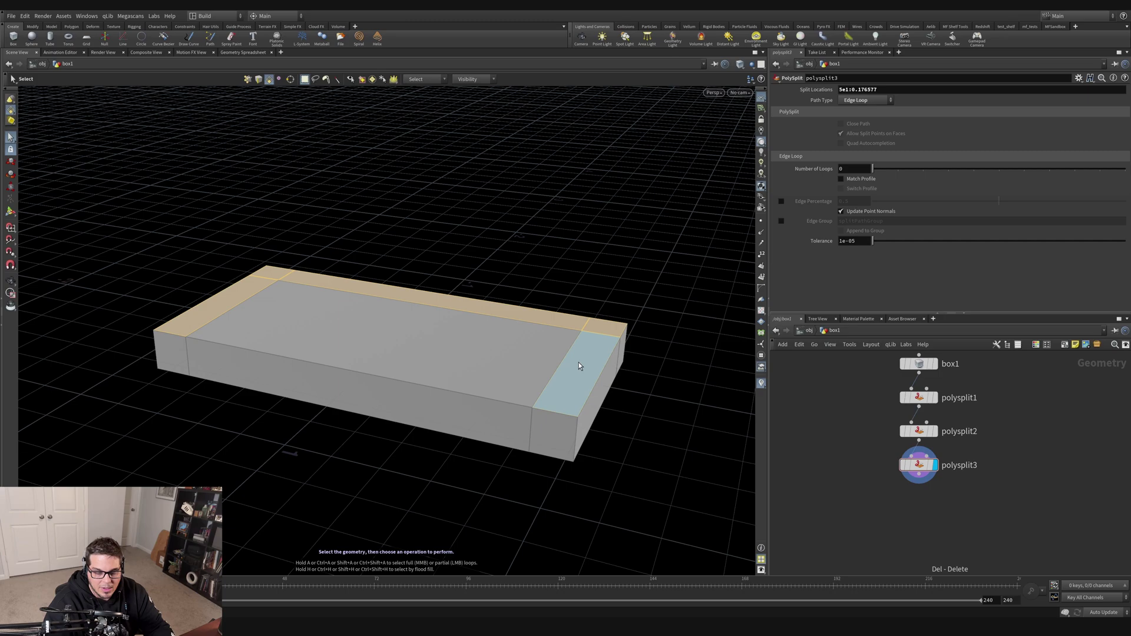
# Examine the box and its selected top border faces from low and high viewing angles.
pyautogui.keyDown('alt'); pyautogui.moveTo(359, 330); pyautogui.dragTo(281, 269); pyautogui.keyUp('alt')
pyautogui.keyDown('alt'); pyautogui.moveTo(348, 324); pyautogui.dragTo(351, 323); pyautogui.keyUp('alt')
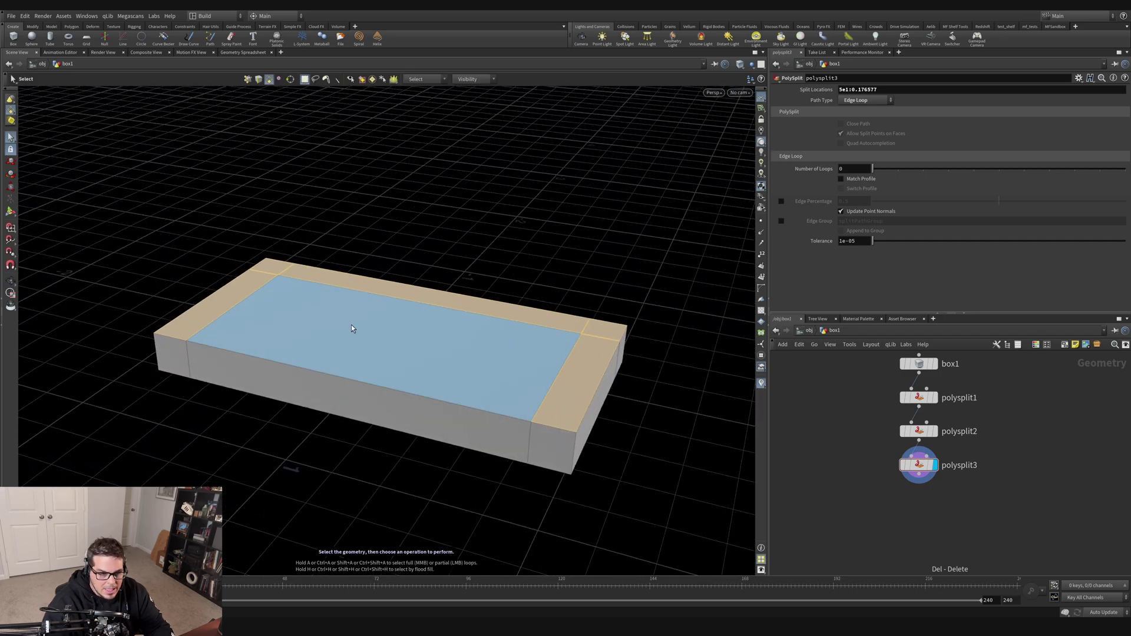
pyautogui.keyDown('alt'); pyautogui.moveTo(294, 277); pyautogui.dragTo(374, 303); pyautogui.keyUp('alt')
pyautogui.press('s')
pyautogui.press('Escape')
pyautogui.press('s')
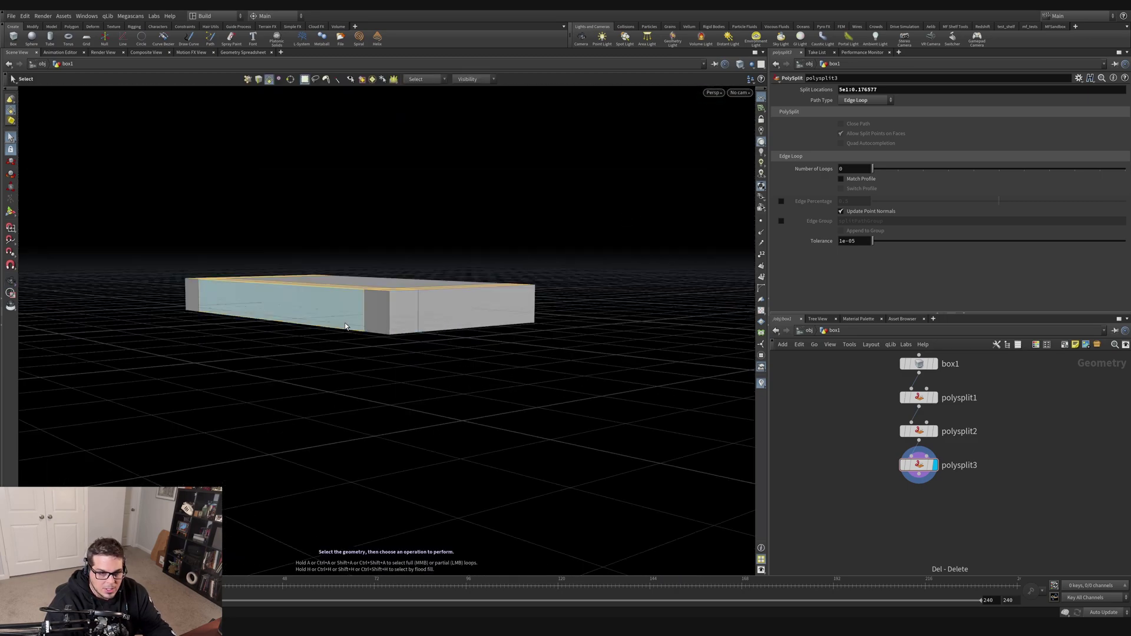
pyautogui.click(290, 319)
pyautogui.click(310, 387)
pyautogui.press('Escape')
pyautogui.moveTo(389, 266); pyautogui.dragTo(431, 311)
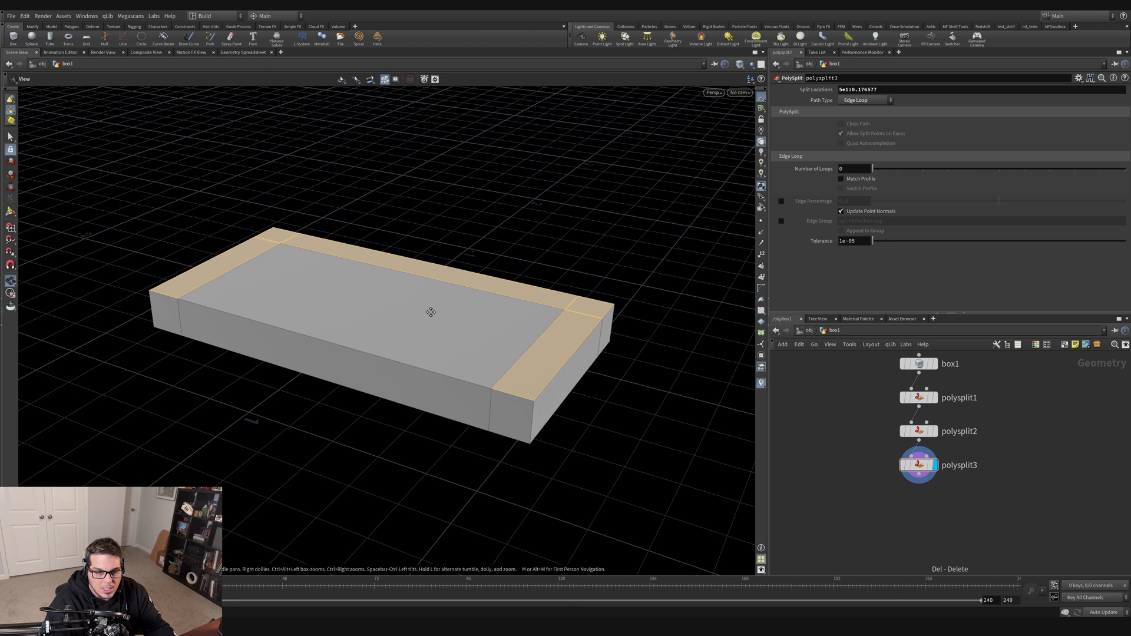
pyautogui.press('s')
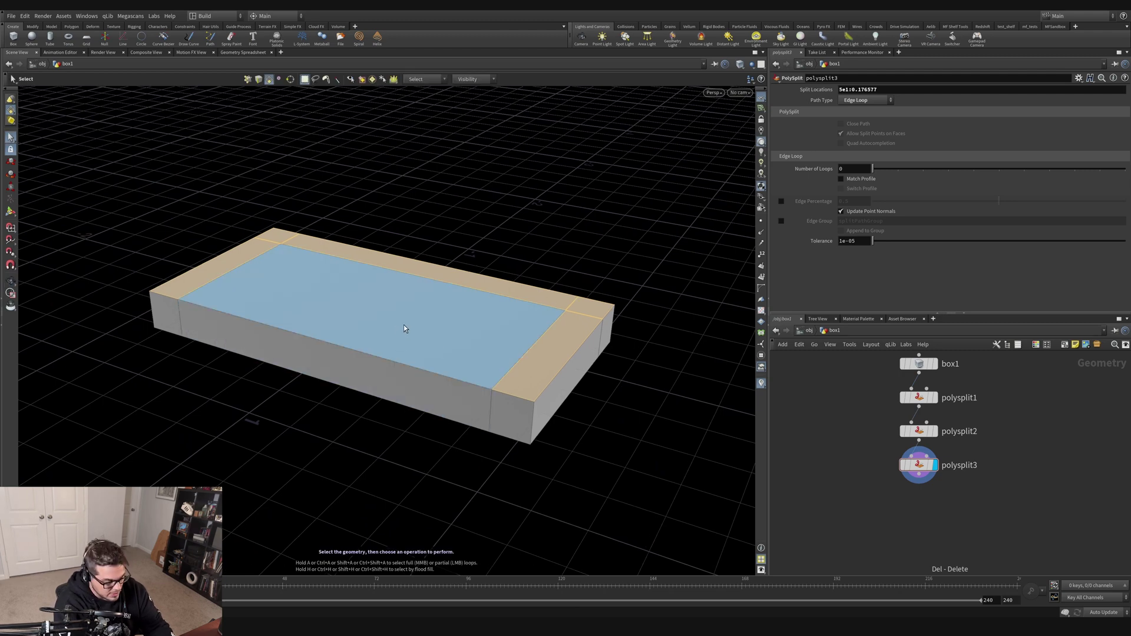
# Extrude the selected border faces upward with PolyExtrude by a distance of about 0.33.
pyautogui.press('Tab')
pyautogui.write('polyex')
pyautogui.press('Return')
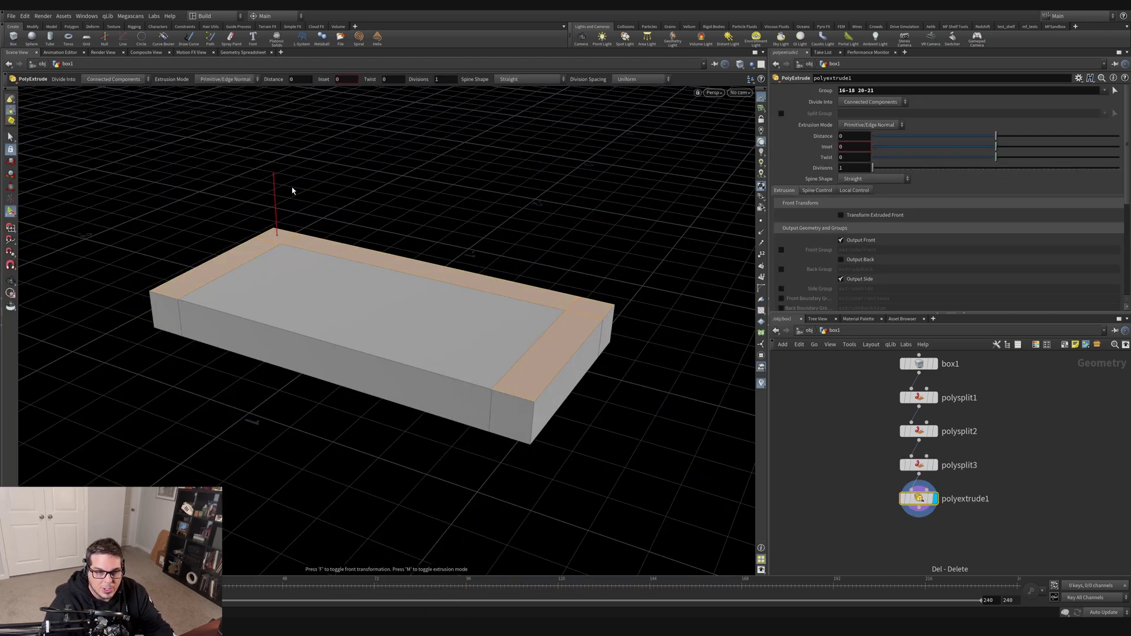
pyautogui.moveTo(289, 215); pyautogui.dragTo(272, 163)
pyautogui.keyDown('alt'); pyautogui.moveTo(330, 282); pyautogui.dragTo(290, 212); pyautogui.keyUp('alt')
pyautogui.press('Return')
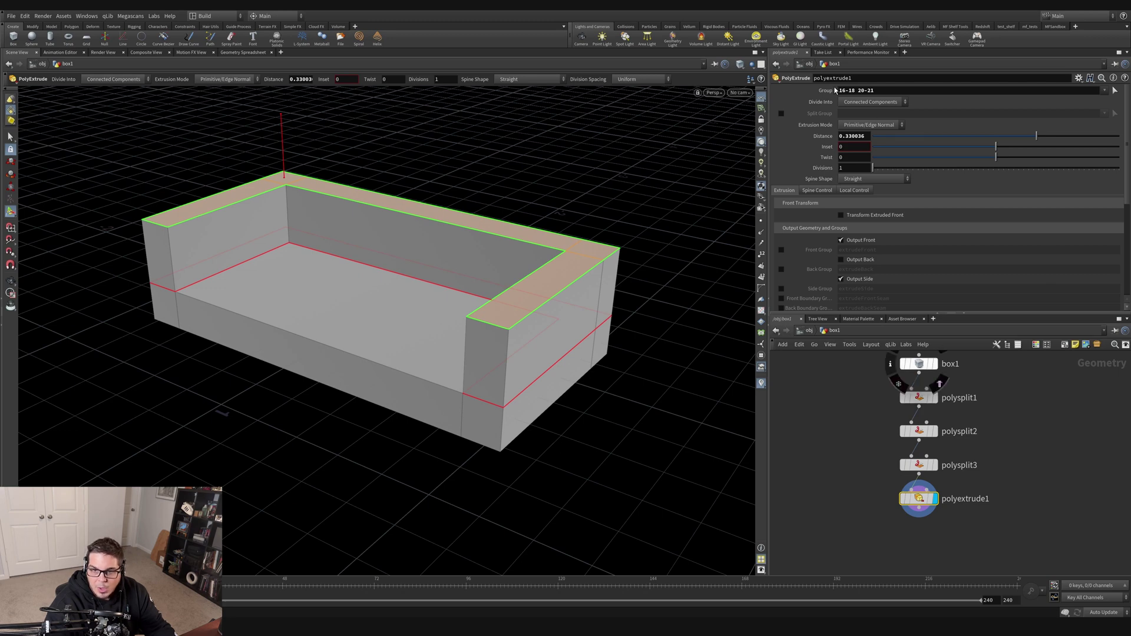
# Set the extrusion's distance to 0.311 and keep its inset at 0.
pyautogui.moveTo(996, 539); pyautogui.dragTo(915, 508)
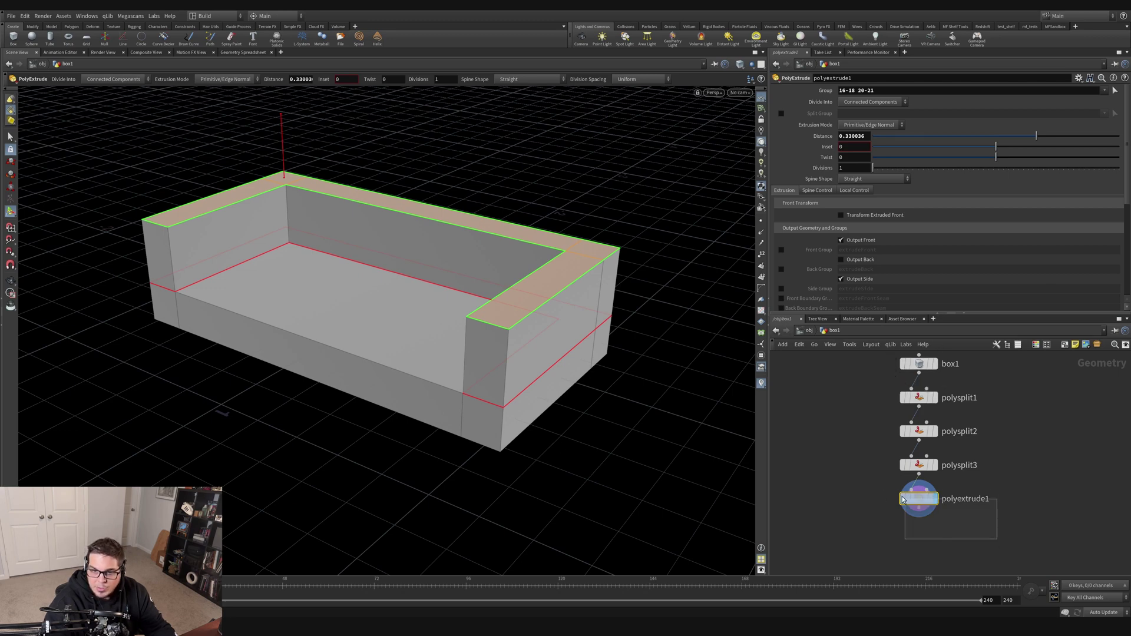
pyautogui.moveTo(1035, 137); pyautogui.dragTo(999, 153)
pyautogui.click(847, 147)
pyautogui.write('0')
pyautogui.press('Return')
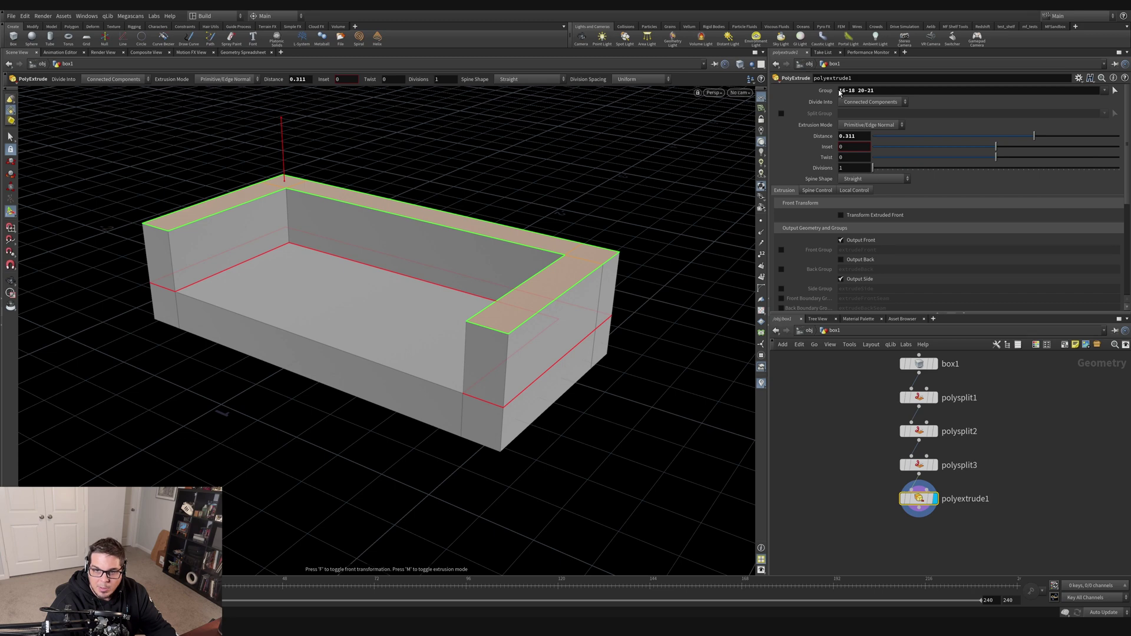
# Display the third split's geometry and turn on primitive numbers in the viewport.
pyautogui.tripleClick(876, 92)
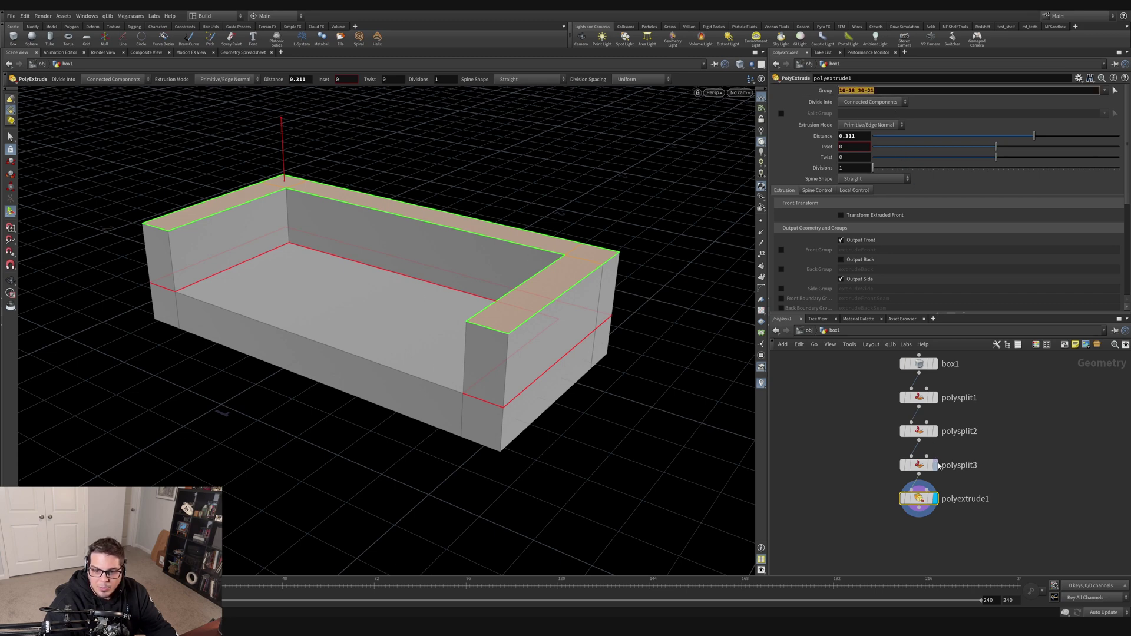
pyautogui.click(935, 465)
pyautogui.click(919, 465)
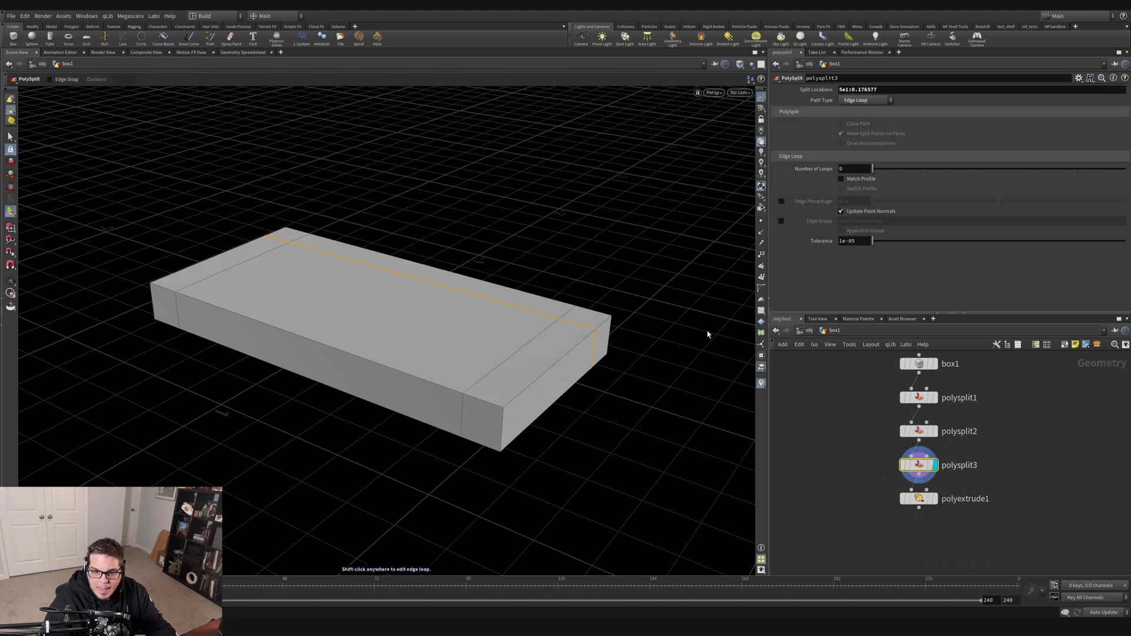
pyautogui.click(761, 277)
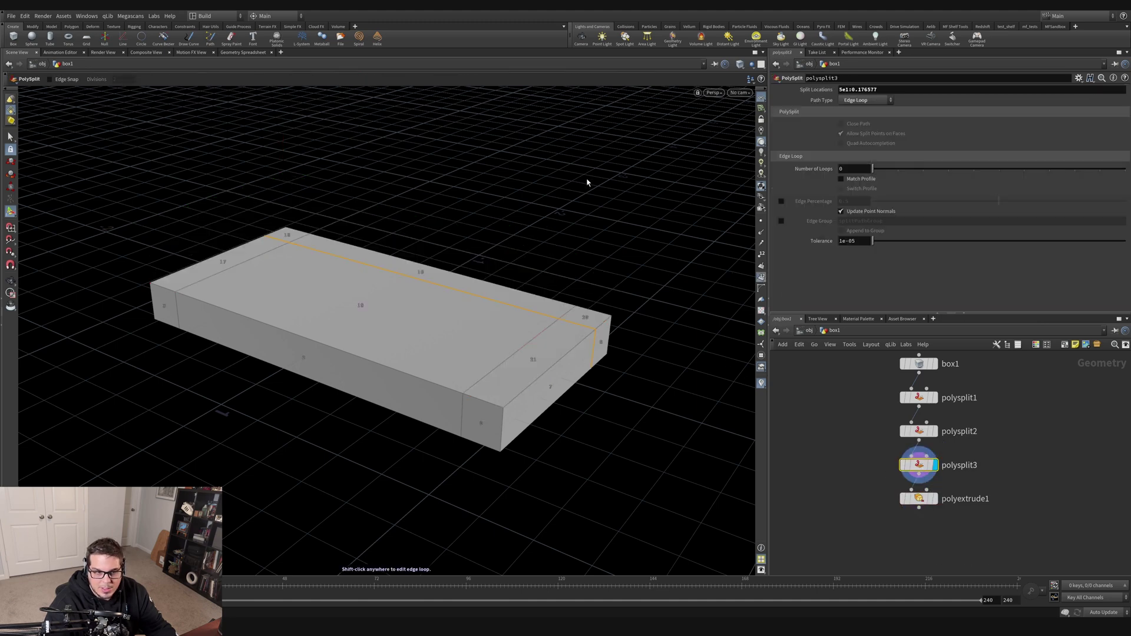
# Compare the extrusion's face group with the numbered faces of the split box, and display the extruded result.
pyautogui.click(919, 498)
pyautogui.moveTo(846, 487); pyautogui.dragTo(948, 514)
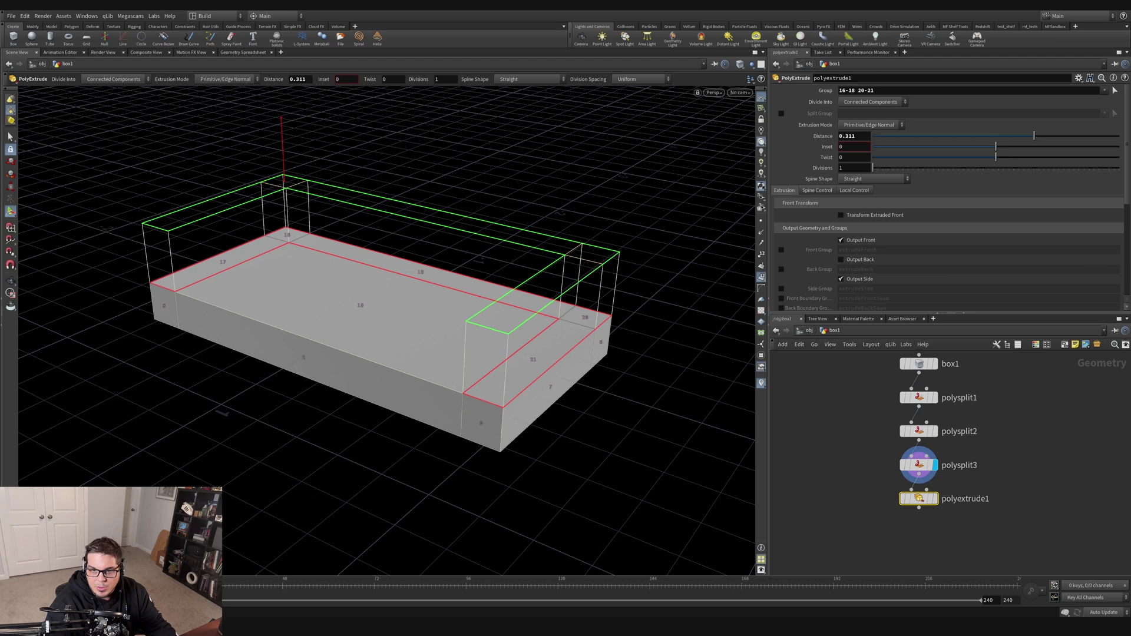
pyautogui.click(843, 90)
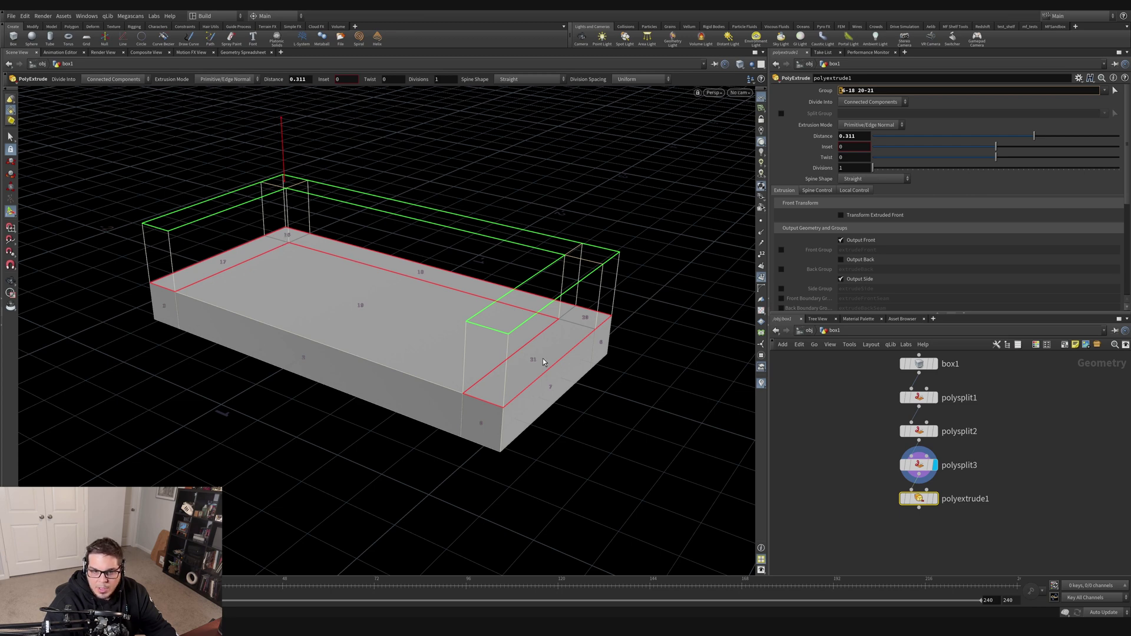
pyautogui.moveTo(884, 93); pyautogui.dragTo(816, 95)
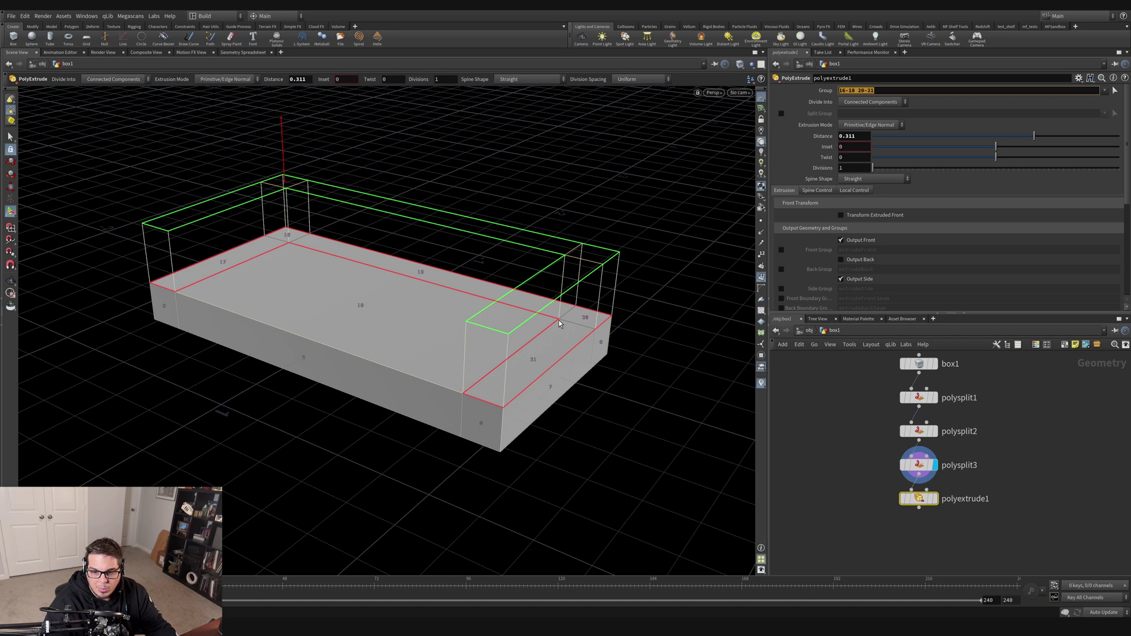
pyautogui.click(935, 498)
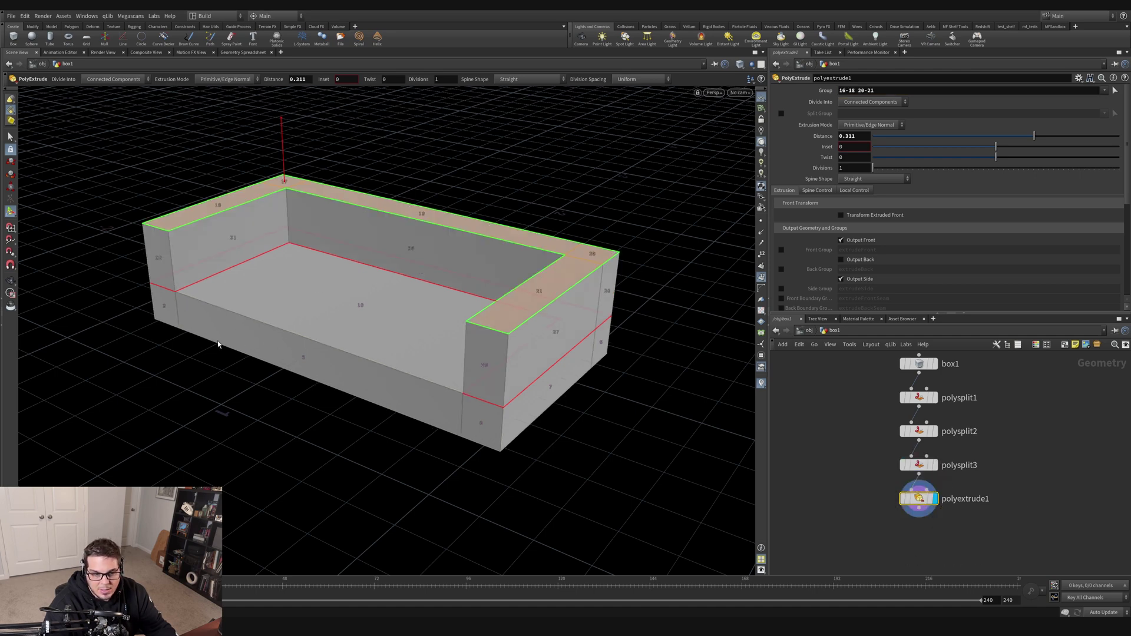
# Reselect the extrusion's face group, adding the long front side face to the existing border faces.
pyautogui.click(1115, 91)
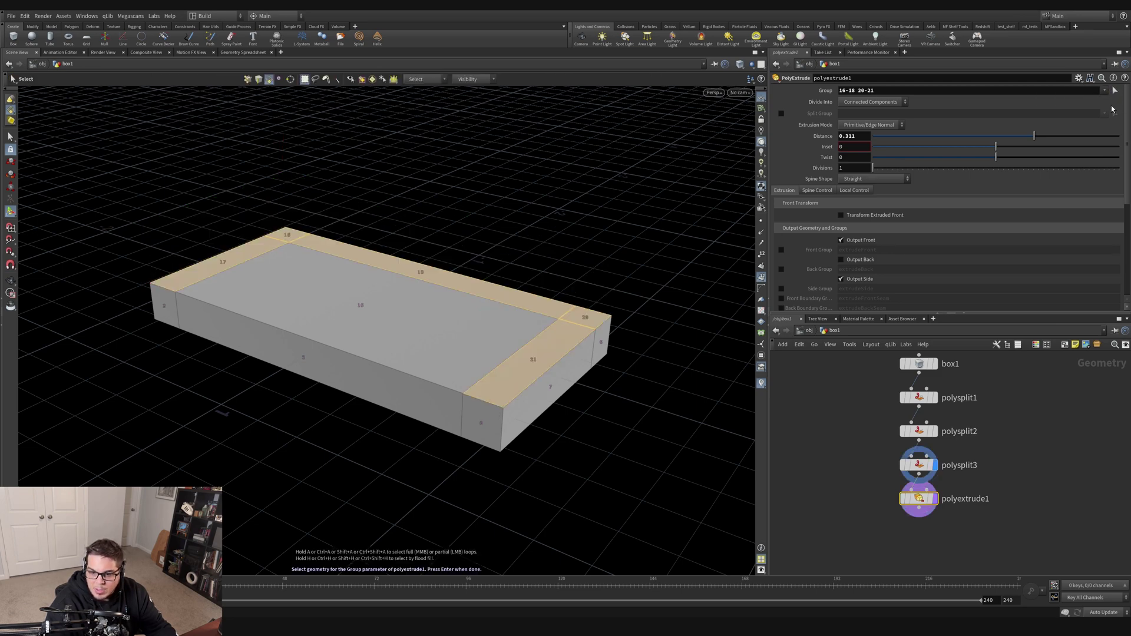
pyautogui.moveTo(941, 502)
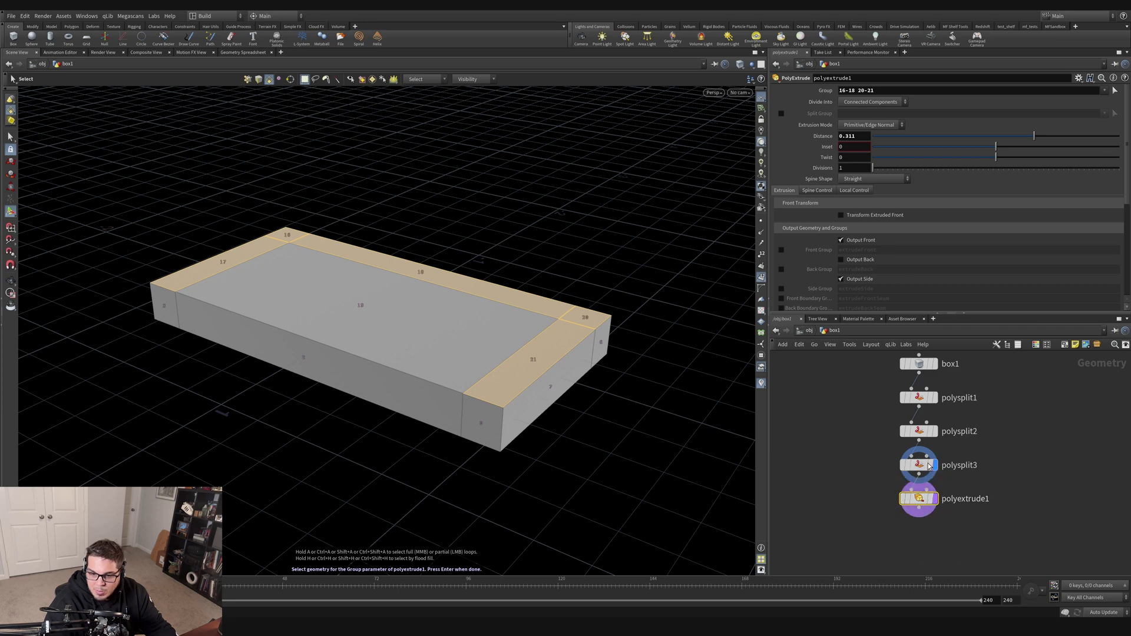
pyautogui.moveTo(957, 468)
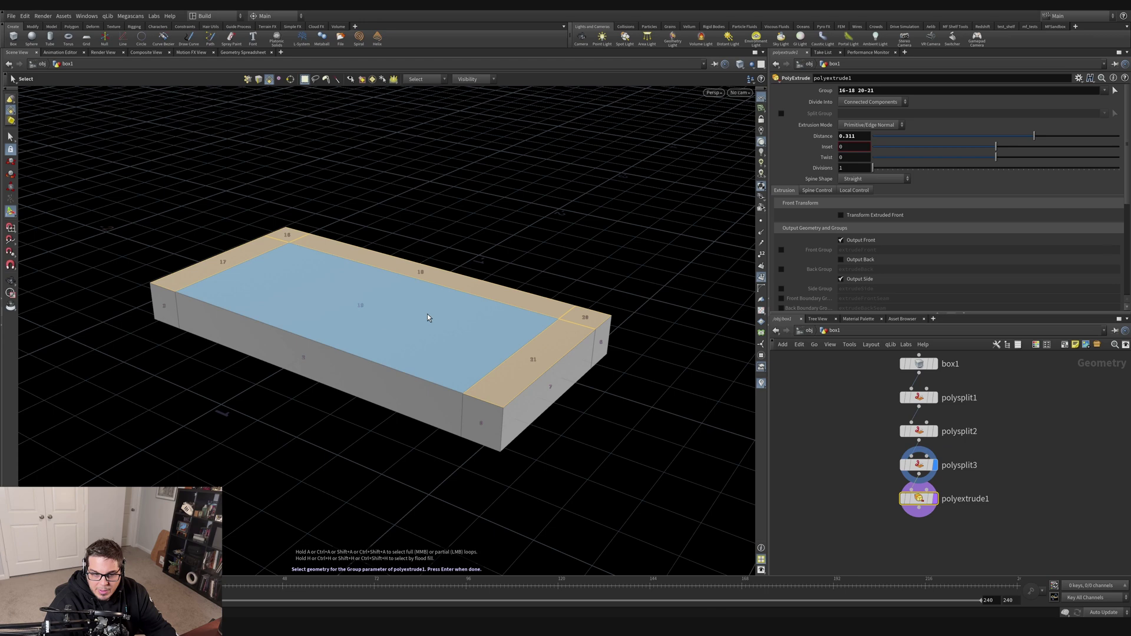
pyautogui.keyDown('shift'); pyautogui.click(320, 367); pyautogui.keyUp('shift')
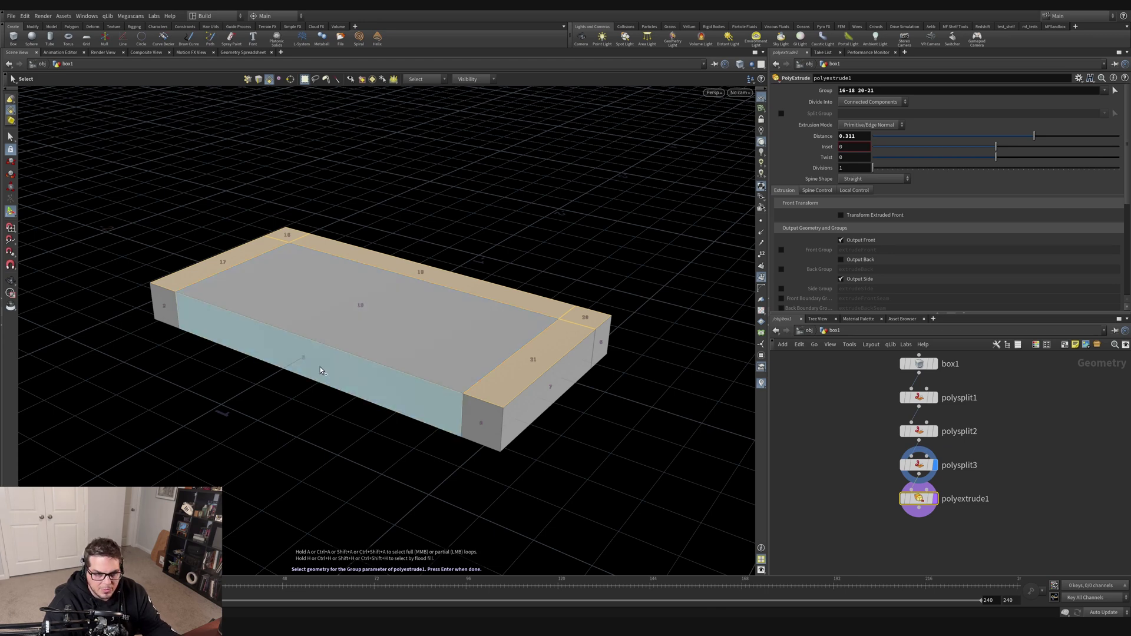
pyautogui.press('Return')
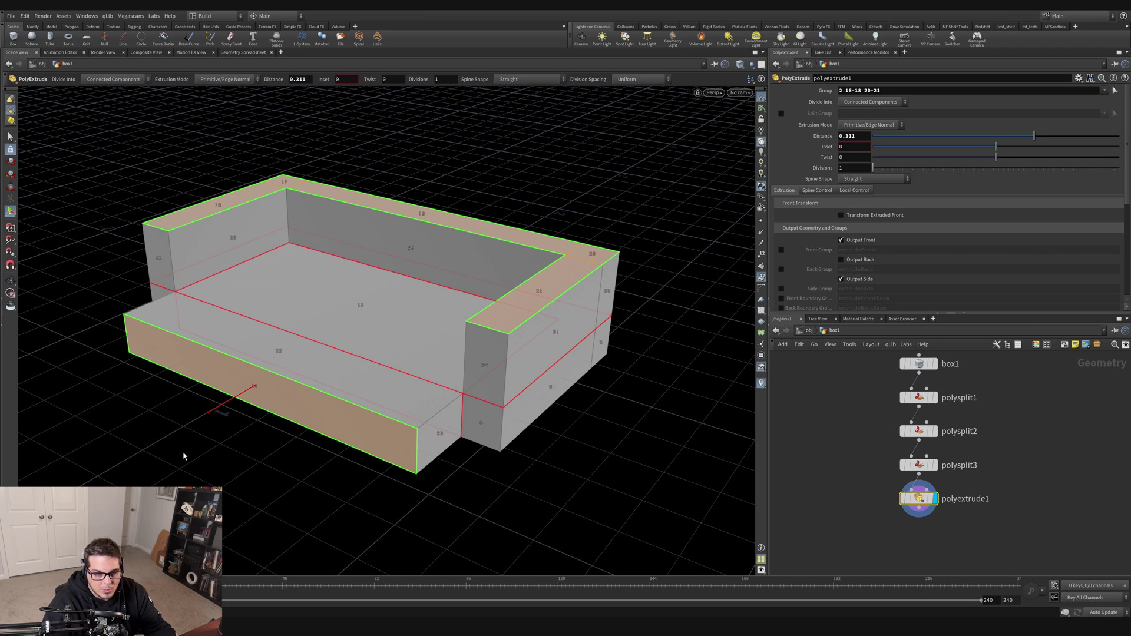
# Remove face 2 from the extrusion's group, leaving 16-18 20-21.
pyautogui.moveTo(844, 90); pyautogui.dragTo(830, 91)
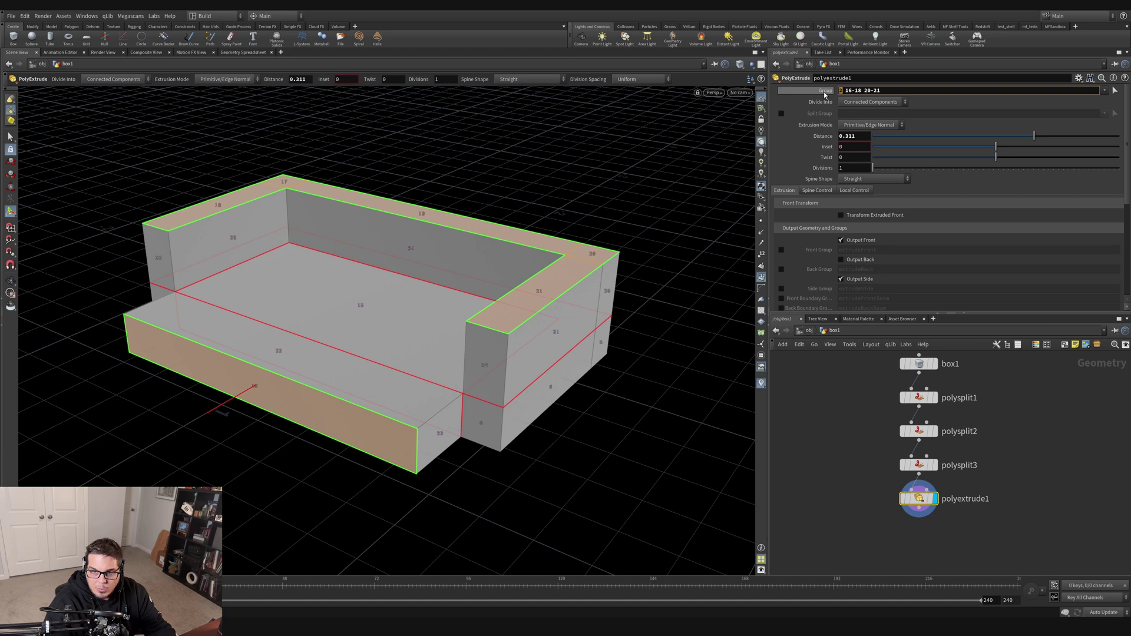
pyautogui.press('BackSpace')
pyautogui.press('Return')
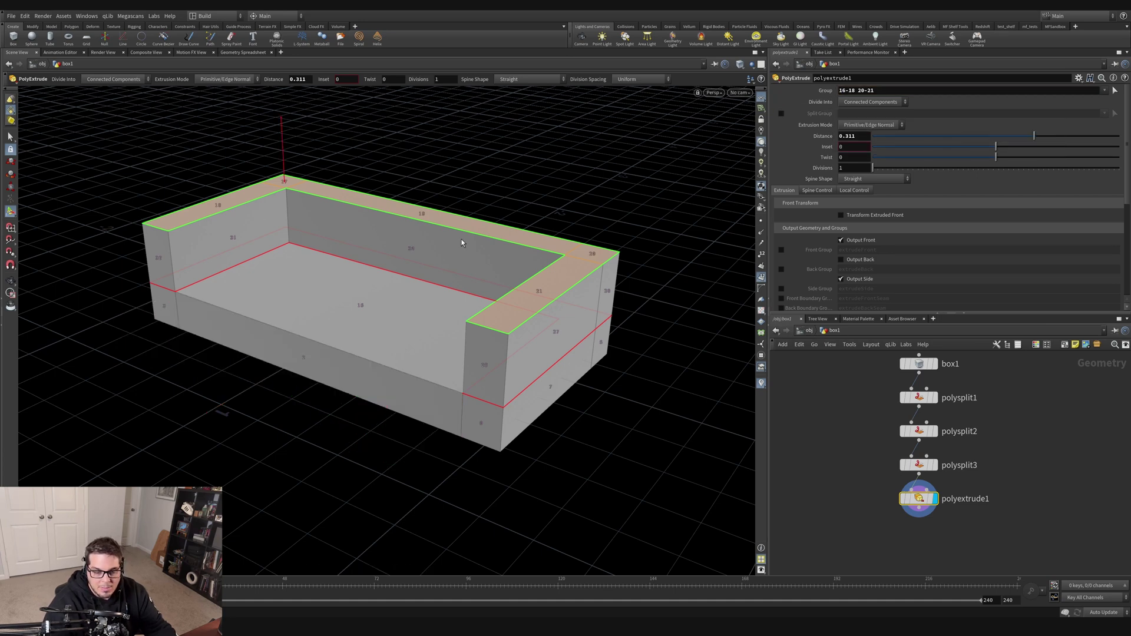
# Select only the long top face of the back wall on the extruded shape.
pyautogui.moveTo(527, 268)
pyautogui.keyDown('alt'); pyautogui.mouseDown()
pyautogui.moveTo(568, 270)
pyautogui.moveTo(378, 277)
pyautogui.moveTo(518, 277)
pyautogui.mouseUp(); pyautogui.keyUp('alt')
pyautogui.moveTo(468, 264); pyautogui.dragTo(462, 296, button='middle')
pyautogui.moveTo(463, 296); pyautogui.dragTo(476, 298)
pyautogui.moveTo(947, 545); pyautogui.dragTo(949, 527, button='middle')
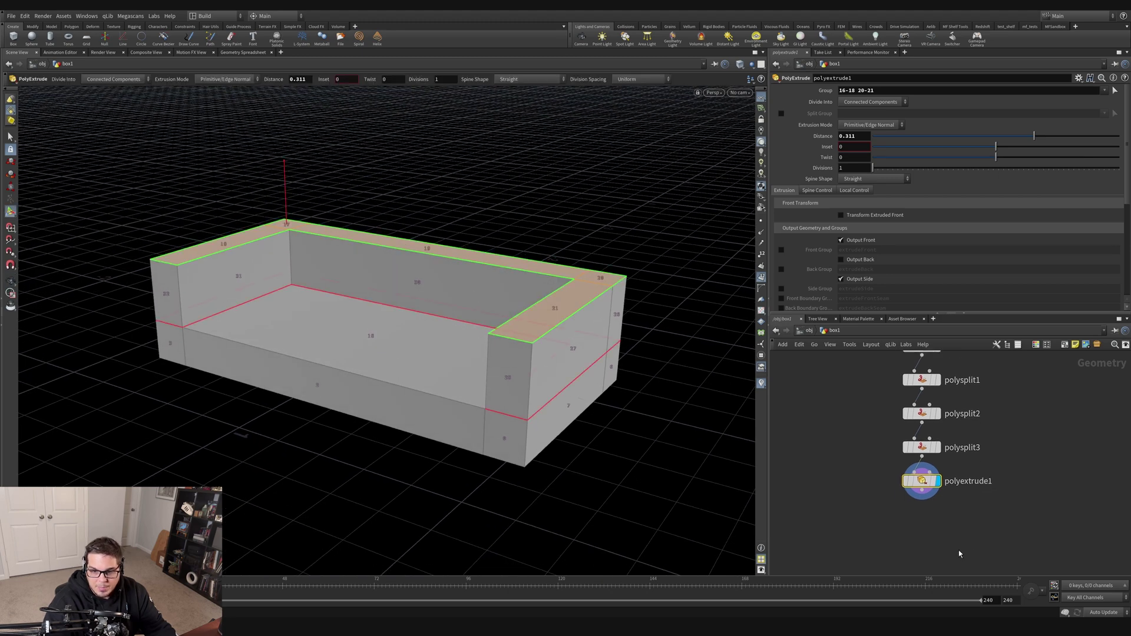
pyautogui.press('s')
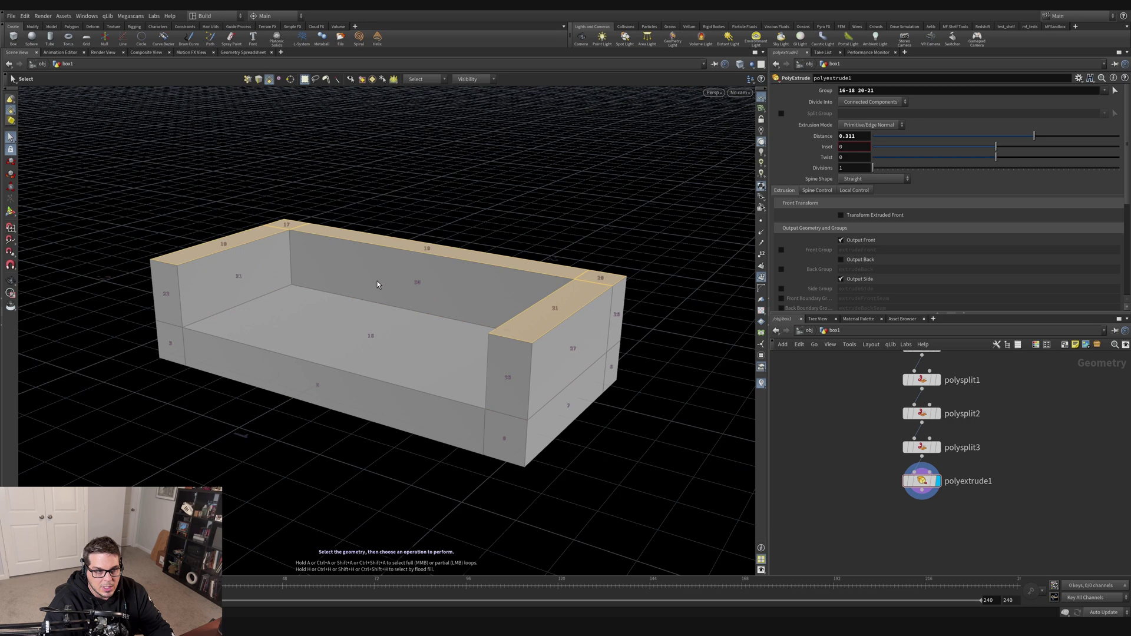
pyautogui.keyDown('alt'); pyautogui.moveTo(435, 230); pyautogui.dragTo(424, 261); pyautogui.keyUp('alt')
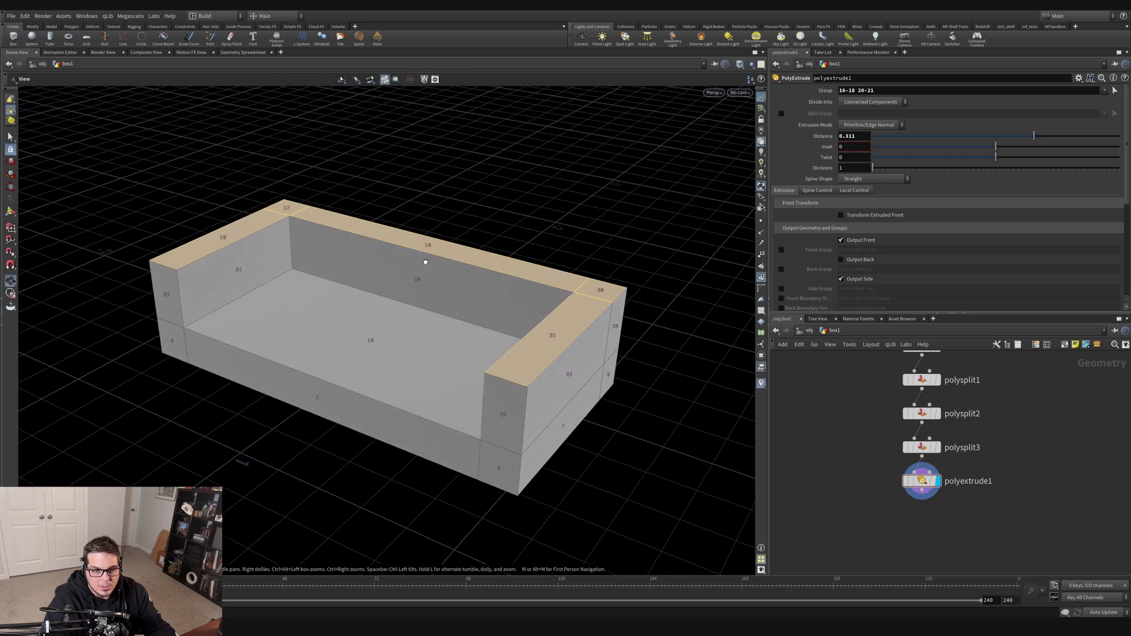
pyautogui.click(503, 216)
pyautogui.click(465, 250)
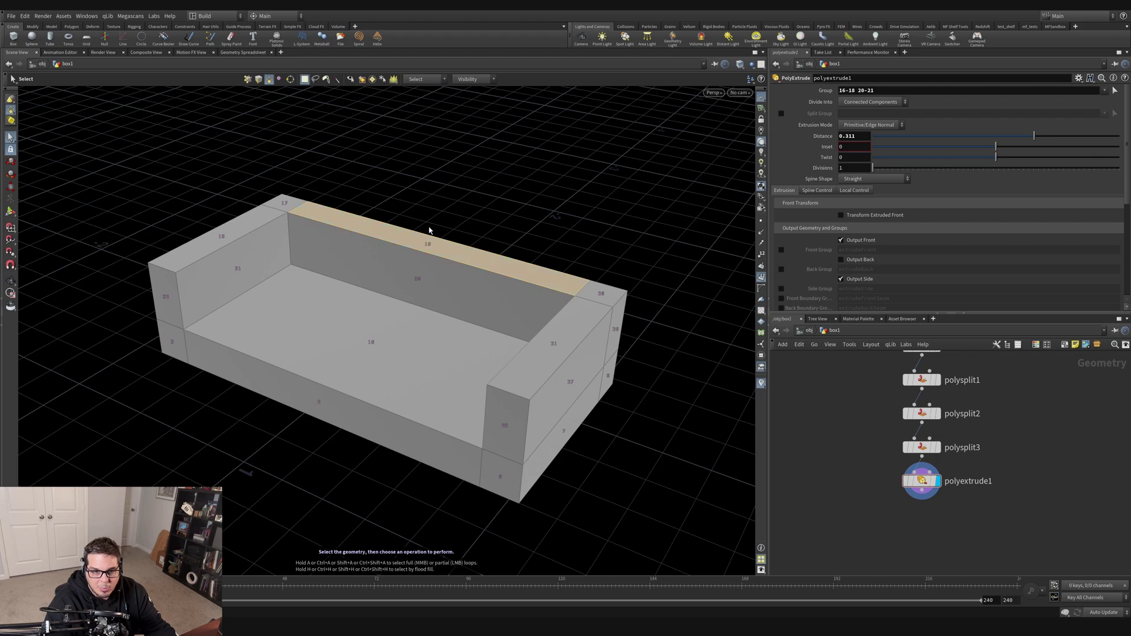
# Extrude the selected top face of the back wall upward by about 0.194 with a second PolyExtrude.
pyautogui.moveTo(426, 275)
pyautogui.mouseDown()
pyautogui.moveTo(535, 290)
pyautogui.moveTo(418, 303)
pyautogui.moveTo(425, 287)
pyautogui.mouseUp()
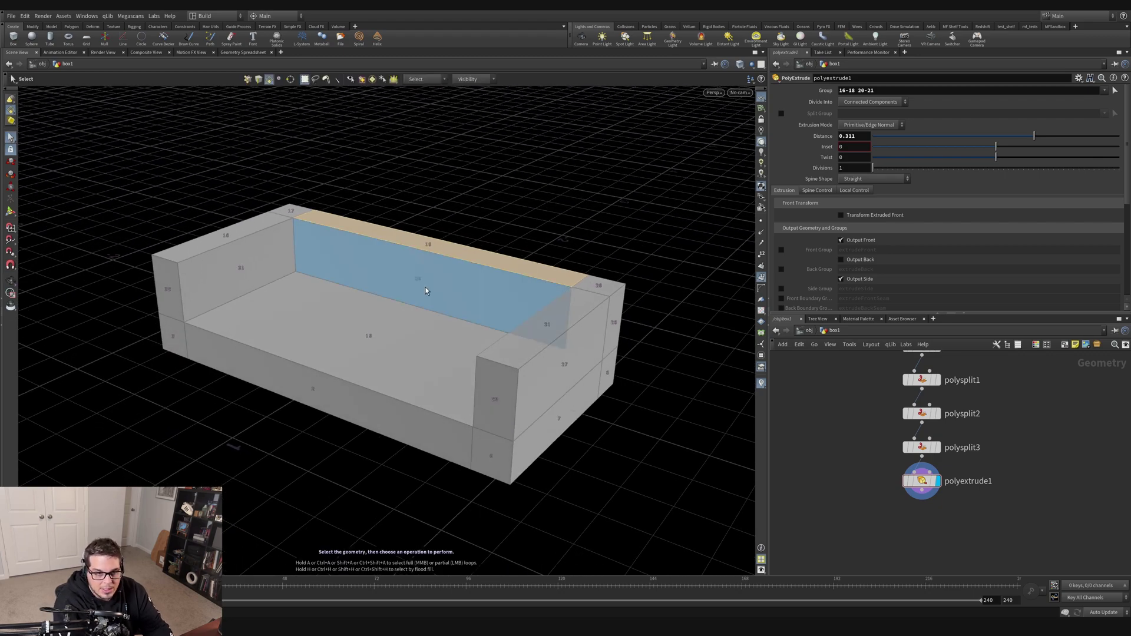
pyautogui.press('Tab')
pyautogui.write('polyex')
pyautogui.press('Return')
pyautogui.moveTo(437, 231); pyautogui.dragTo(461, 190)
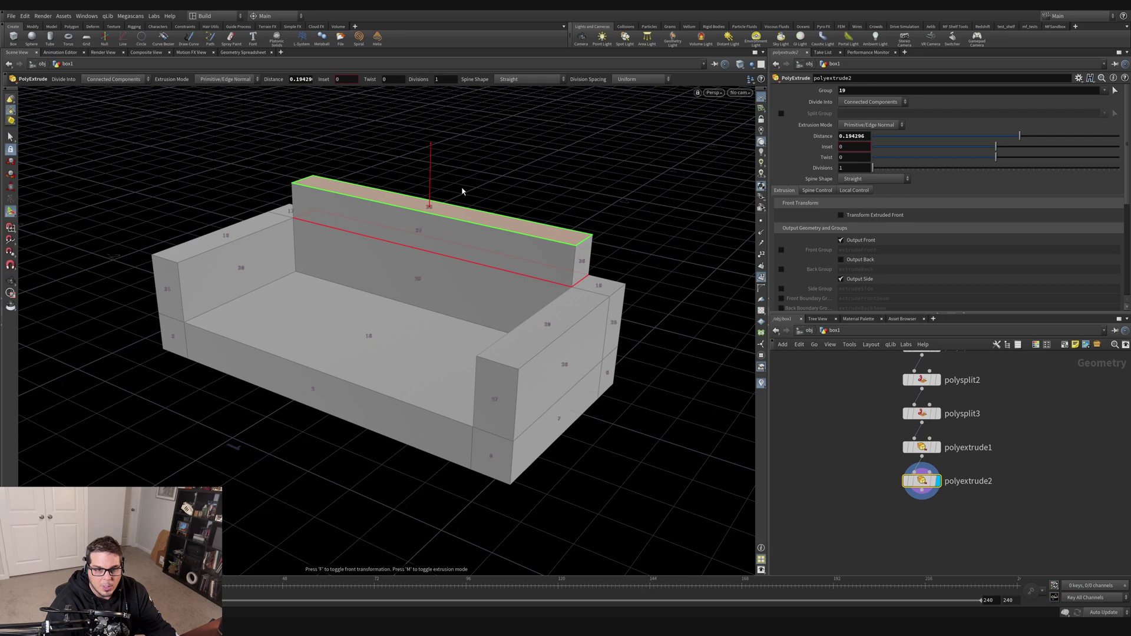
pyautogui.press('Escape')
pyautogui.moveTo(412, 247); pyautogui.dragTo(375, 268)
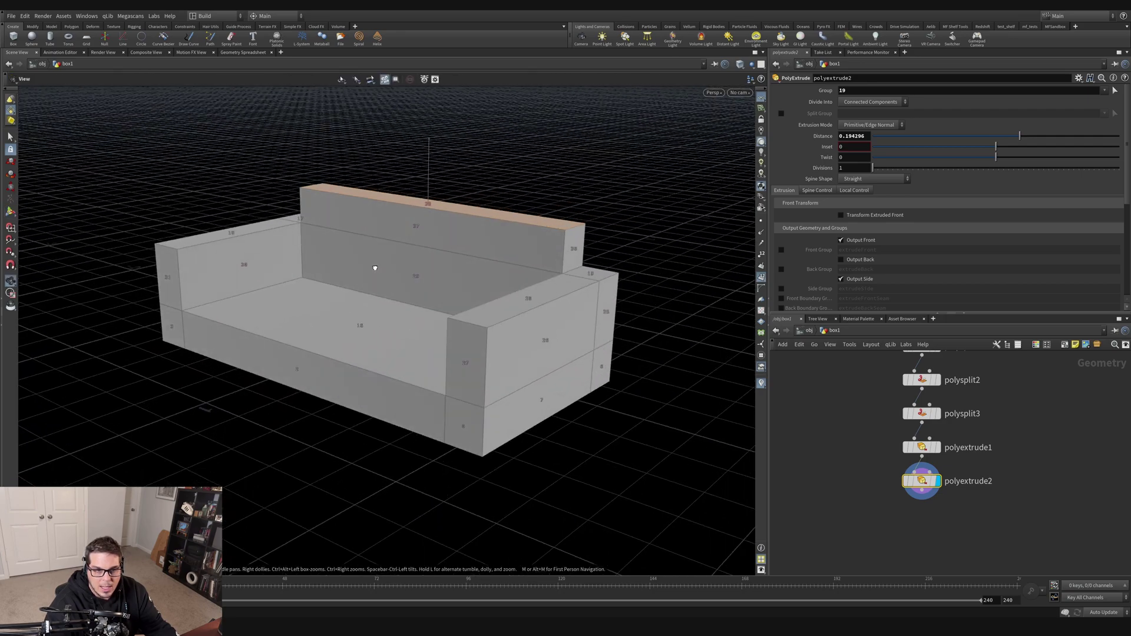
pyautogui.press('Return')
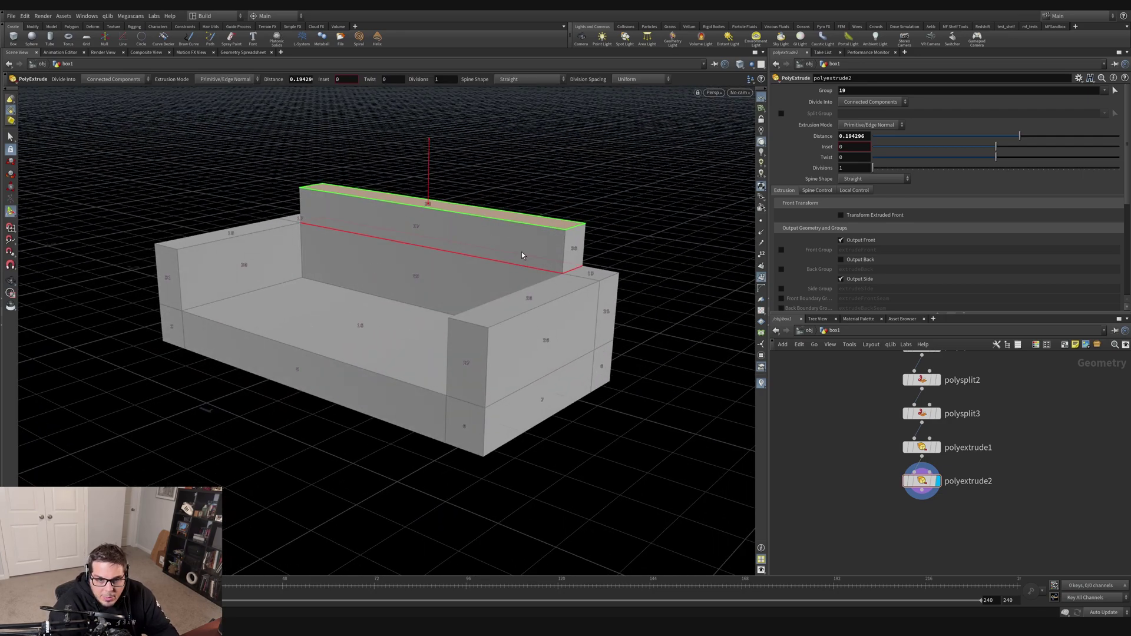
pyautogui.press('Escape')
pyautogui.moveTo(564, 257); pyautogui.dragTo(589, 280)
pyautogui.press('Return')
# Add a PolyBevel node after polyextrude2 at the end of the chain and display its result.
pyautogui.moveTo(971, 540); pyautogui.dragTo(964, 518, button='middle')
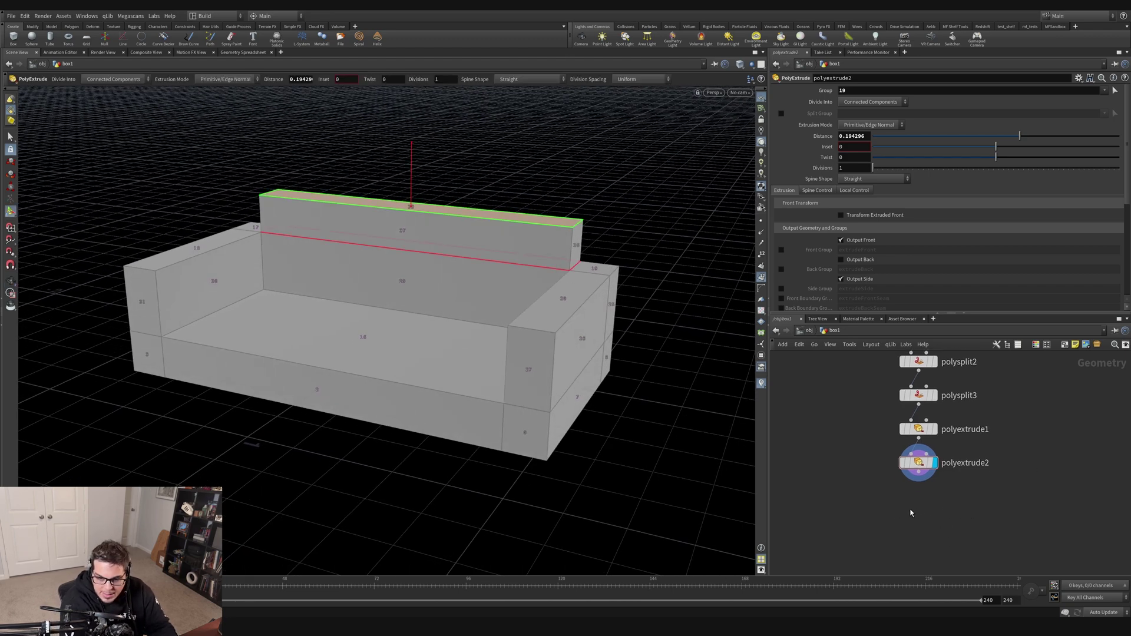
pyautogui.press('Tab')
pyautogui.write('bev')
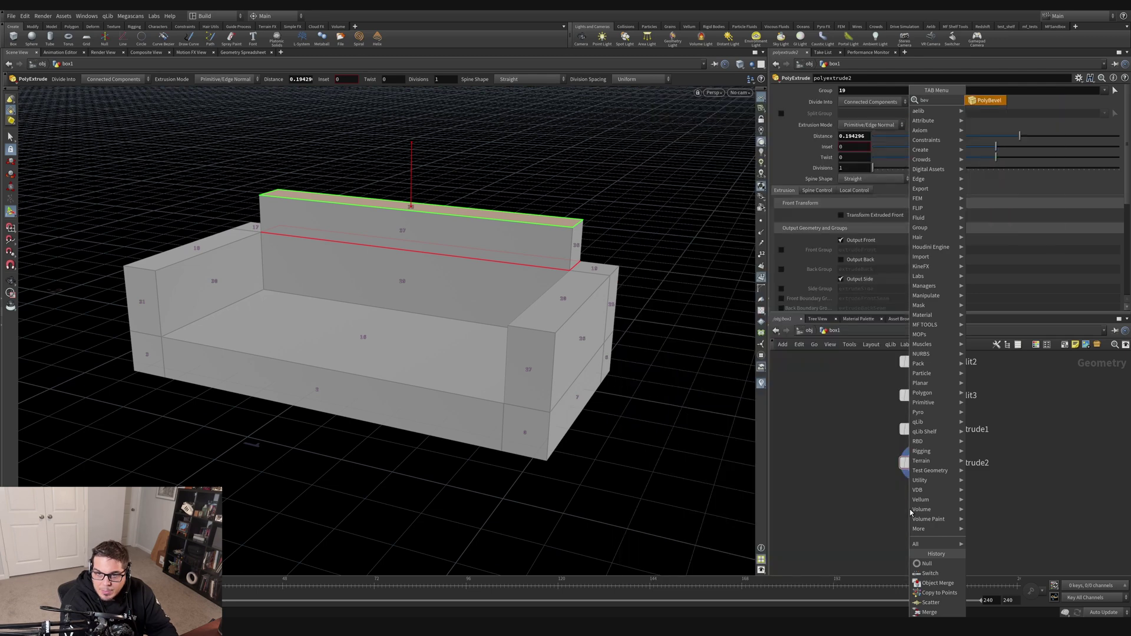
pyautogui.press('Return')
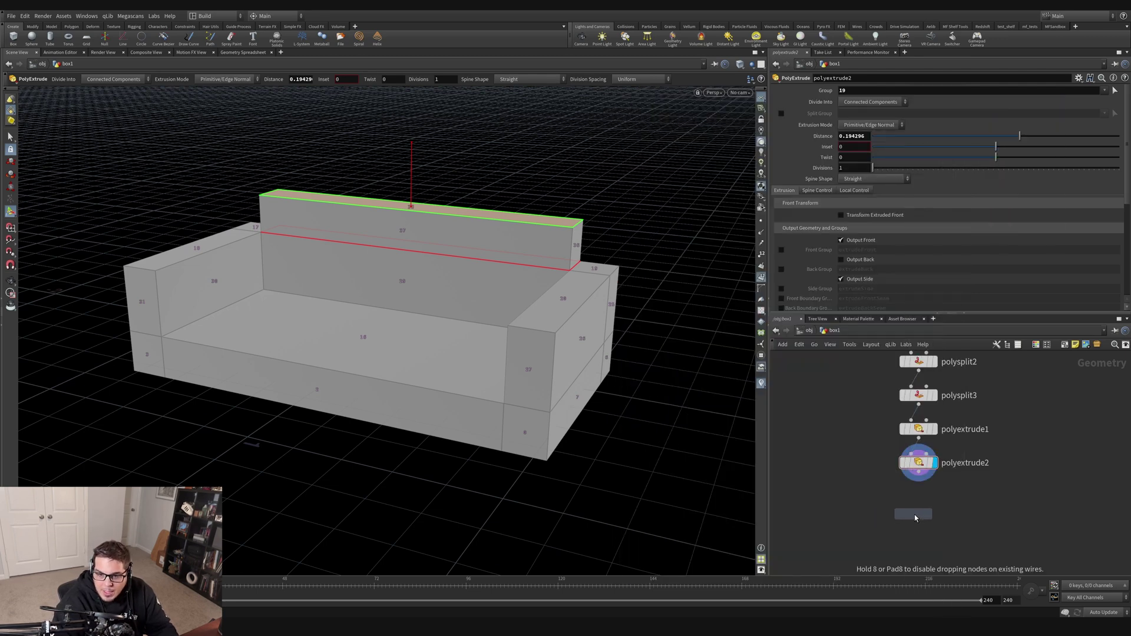
pyautogui.click(915, 514)
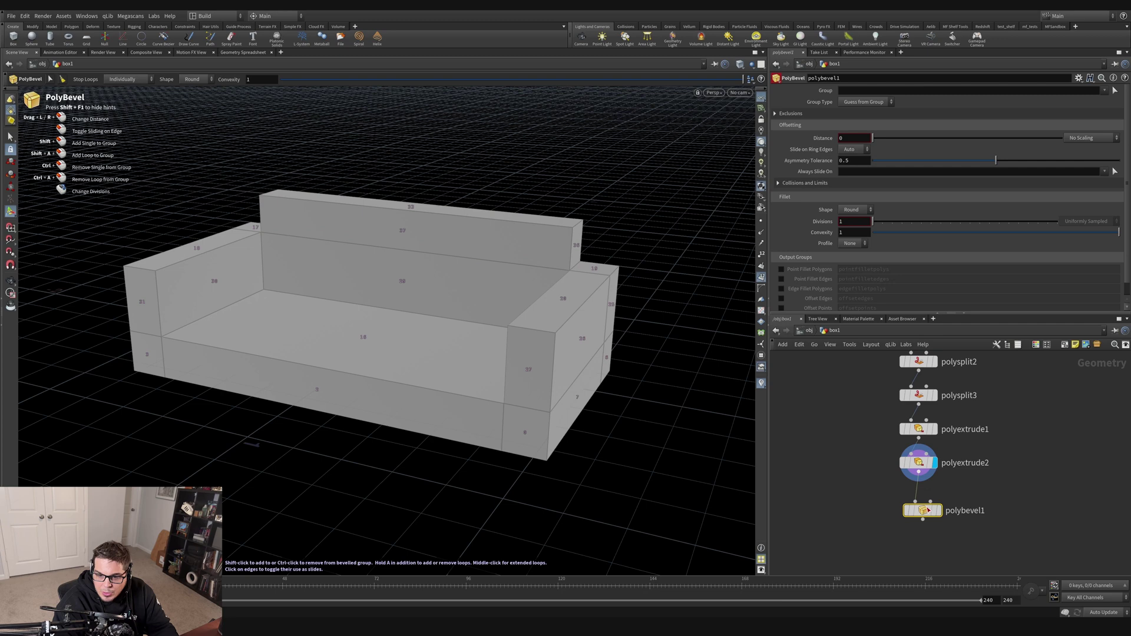
pyautogui.click(935, 509)
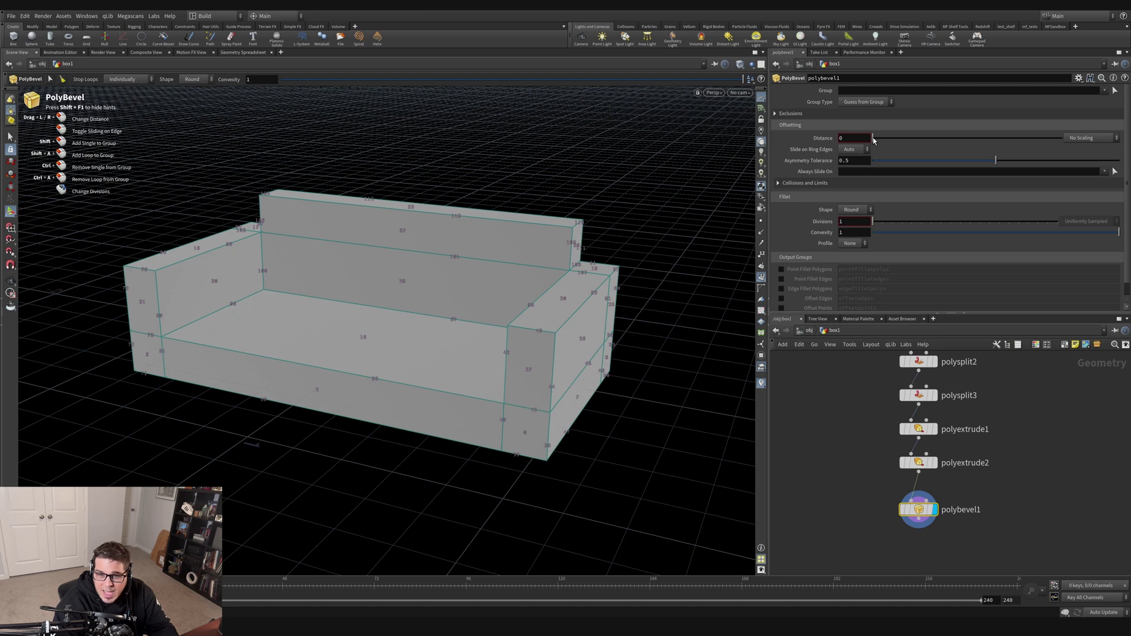
# Set the bevel distance to 0.017 with 2 divisions.
pyautogui.moveTo(873, 138); pyautogui.dragTo(878, 143)
pyautogui.keyDown('alt'); pyautogui.moveTo(505, 369); pyautogui.dragTo(535, 355); pyautogui.keyUp('alt')
pyautogui.moveTo(878, 139); pyautogui.dragTo(875, 139)
pyautogui.keyDown('alt'); pyautogui.moveTo(553, 342); pyautogui.dragTo(597, 389); pyautogui.keyUp('alt')
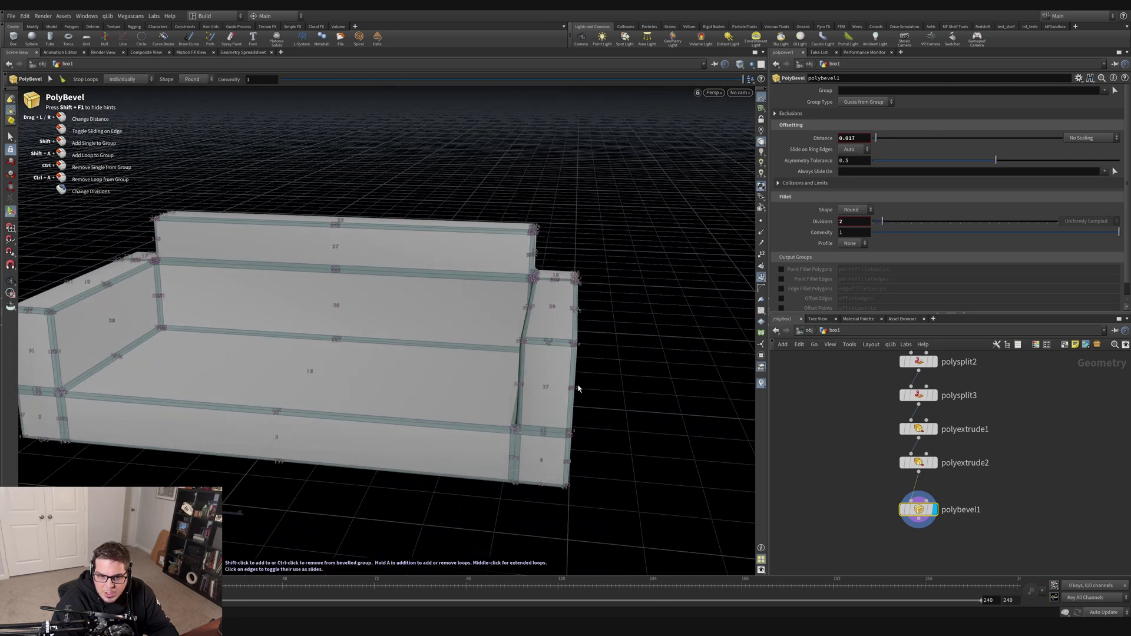
# Examine the bevel strips along the corners and flat seams of the arms, seat and backrest from several angles.
pyautogui.keyDown('alt'); pyautogui.moveTo(593, 404); pyautogui.dragTo(687, 283, button='right'); pyautogui.keyUp('alt')
pyautogui.keyDown('alt'); pyautogui.moveTo(687, 283); pyautogui.dragTo(655, 337); pyautogui.keyUp('alt')
pyautogui.keyDown('alt'); pyautogui.moveTo(655, 336); pyautogui.dragTo(398, 292, button='right'); pyautogui.keyUp('alt')
pyautogui.moveTo(399, 293)
pyautogui.keyDown('alt'); pyautogui.mouseDown()
pyautogui.moveTo(292, 323)
pyautogui.moveTo(396, 285)
pyautogui.mouseUp(); pyautogui.keyUp('alt')
pyautogui.keyDown('alt'); pyautogui.moveTo(291, 234); pyautogui.dragTo(384, 273); pyautogui.keyUp('alt')
pyautogui.keyDown('alt'); pyautogui.moveTo(384, 273); pyautogui.dragTo(583, 243, button='right'); pyautogui.keyUp('alt')
pyautogui.keyDown('alt'); pyautogui.moveTo(582, 243); pyautogui.dragTo(628, 277); pyautogui.keyUp('alt')
pyautogui.keyDown('alt'); pyautogui.moveTo(629, 277); pyautogui.dragTo(474, 282, button='middle'); pyautogui.keyUp('alt')
pyautogui.keyDown('alt'); pyautogui.moveTo(473, 282); pyautogui.dragTo(499, 325); pyautogui.keyUp('alt')
# Exclude flat edges between coplanar polygons from the bevel and check the side and back of the sofa.
pyautogui.click(790, 114)
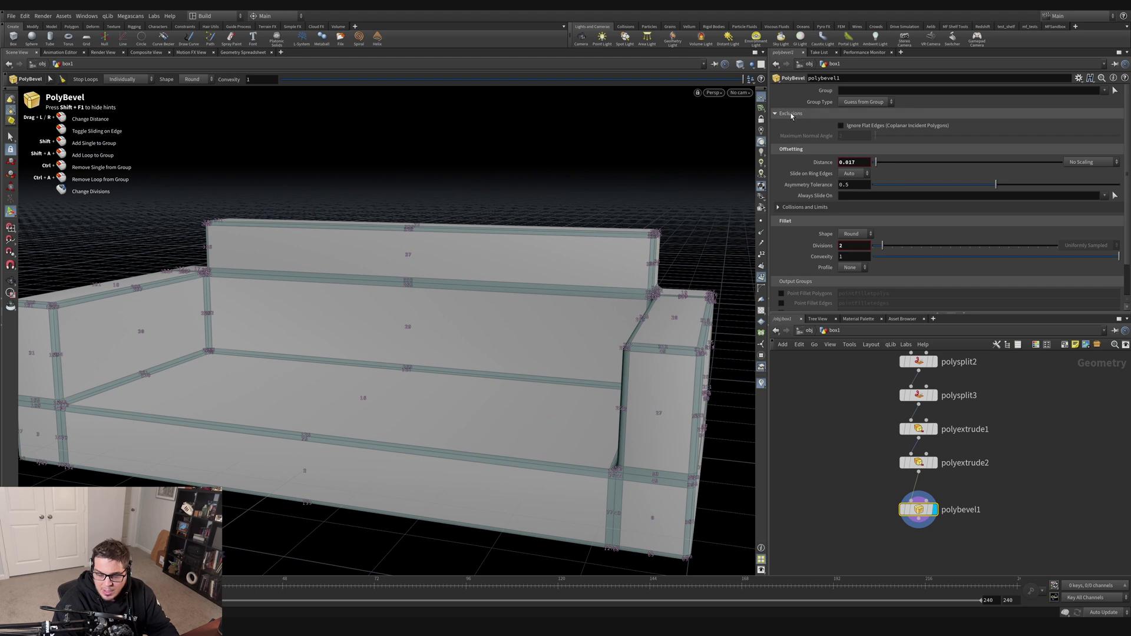
pyautogui.click(855, 126)
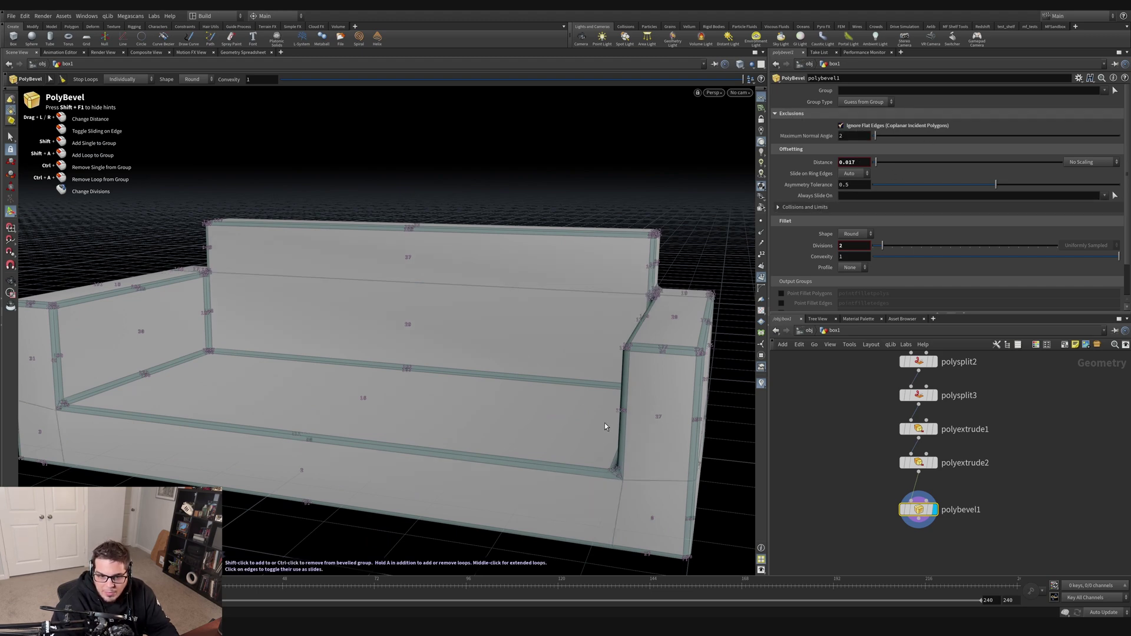
pyautogui.keyDown('alt'); pyautogui.moveTo(627, 473); pyautogui.dragTo(639, 465); pyautogui.keyUp('alt')
pyautogui.moveTo(574, 527); pyautogui.dragTo(580, 424)
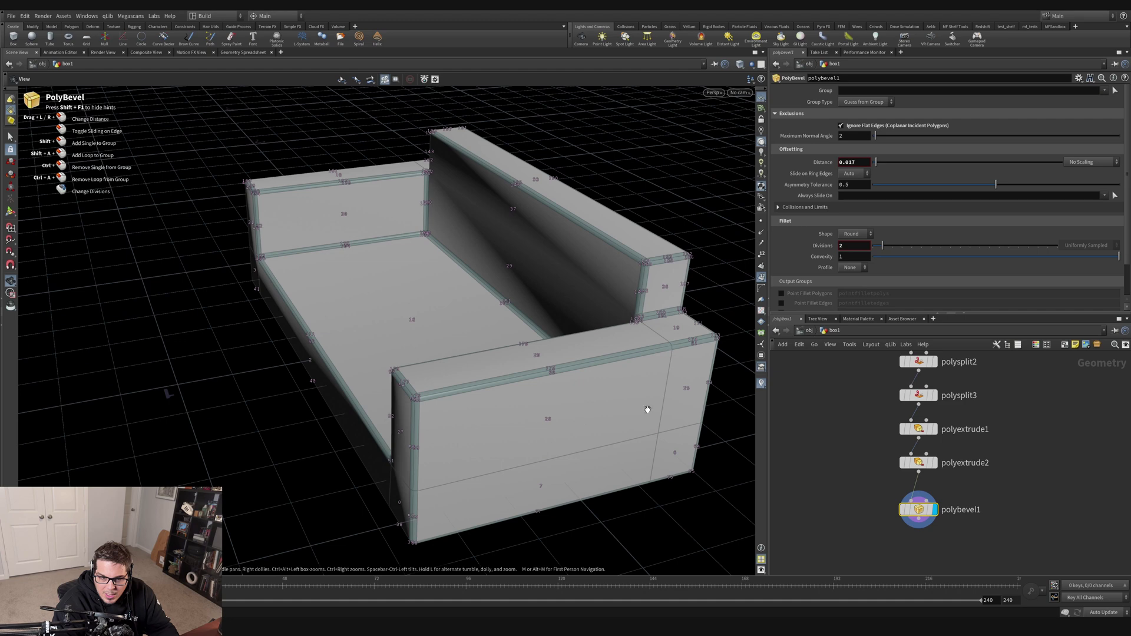
pyautogui.moveTo(617, 382); pyautogui.dragTo(610, 416)
pyautogui.moveTo(376, 345); pyautogui.dragTo(480, 304, button='middle')
# Test a maximum normal angle of 0 for the flat-edge exclusion, restore it to 2, and hide the face numbers.
pyautogui.moveTo(885, 137)
pyautogui.mouseDown()
pyautogui.moveTo(955, 137)
pyautogui.moveTo(872, 139)
pyautogui.mouseUp()
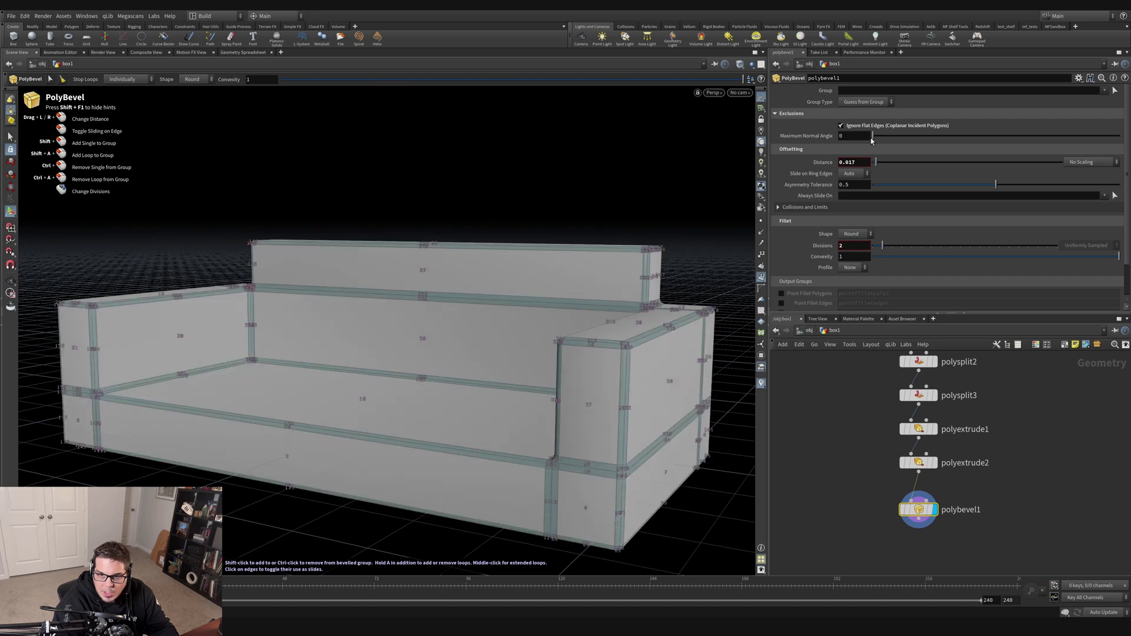
pyautogui.keyDown('alt'); pyautogui.moveTo(529, 348); pyautogui.dragTo(716, 279); pyautogui.keyUp('alt')
pyautogui.click(761, 277)
pyautogui.keyDown('alt'); pyautogui.moveTo(569, 439); pyautogui.dragTo(576, 272); pyautogui.keyUp('alt')
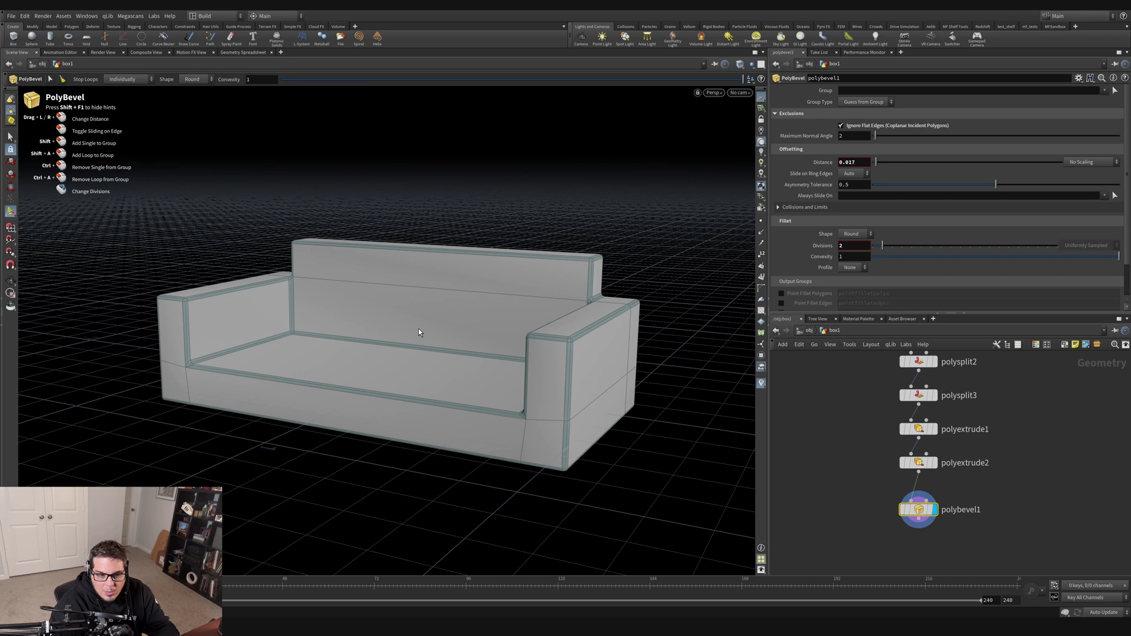
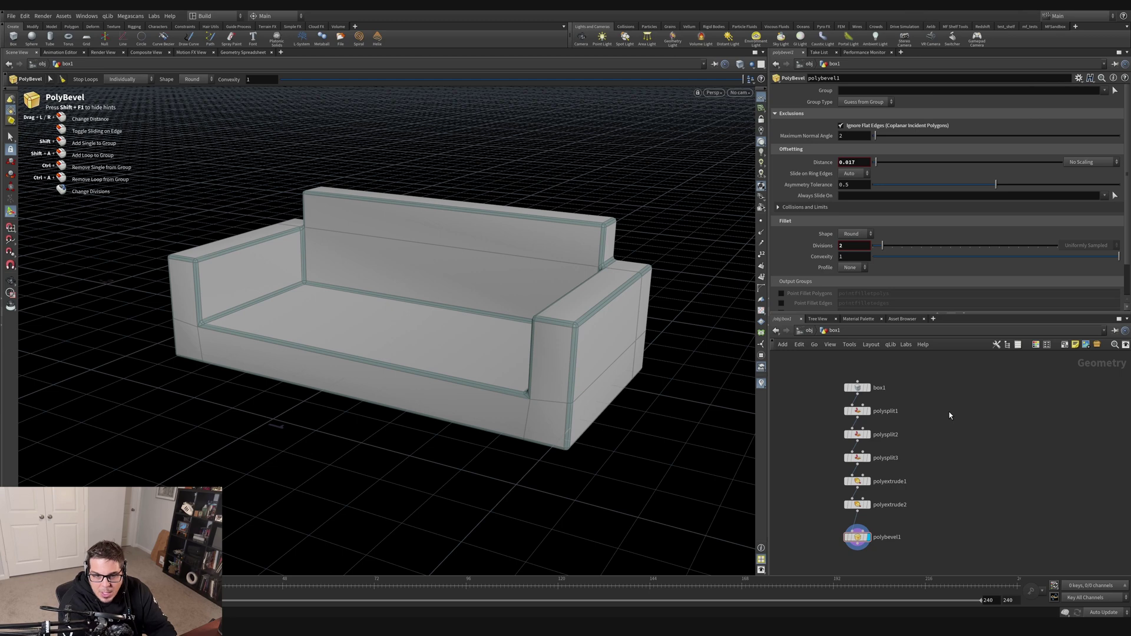
# Add a second Box node beside the sofa's node chain.
pyautogui.press('Tab')
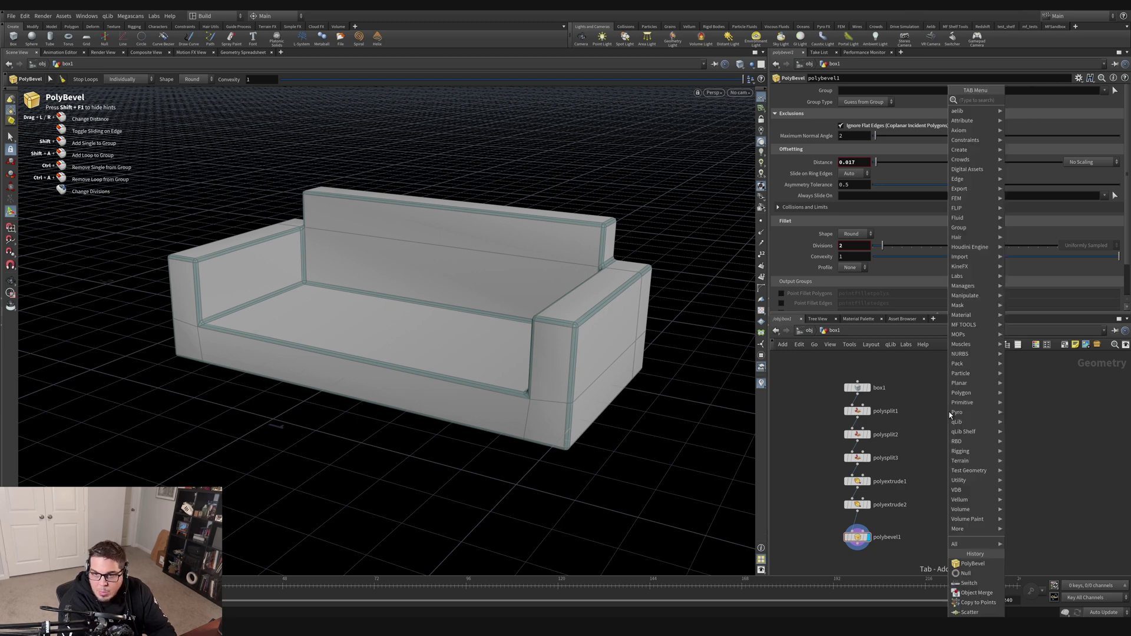
pyautogui.write('box')
pyautogui.press('Return')
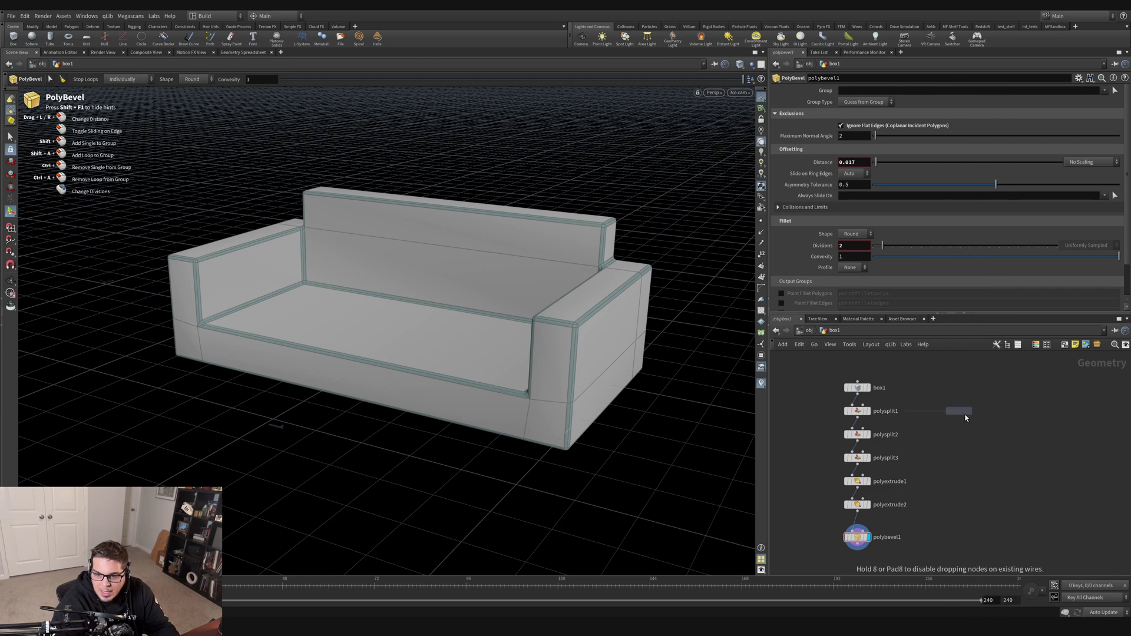
pyautogui.click(965, 417)
pyautogui.moveTo(553, 245); pyautogui.dragTo(576, 232)
pyautogui.moveTo(571, 277); pyautogui.dragTo(550, 288, button='middle')
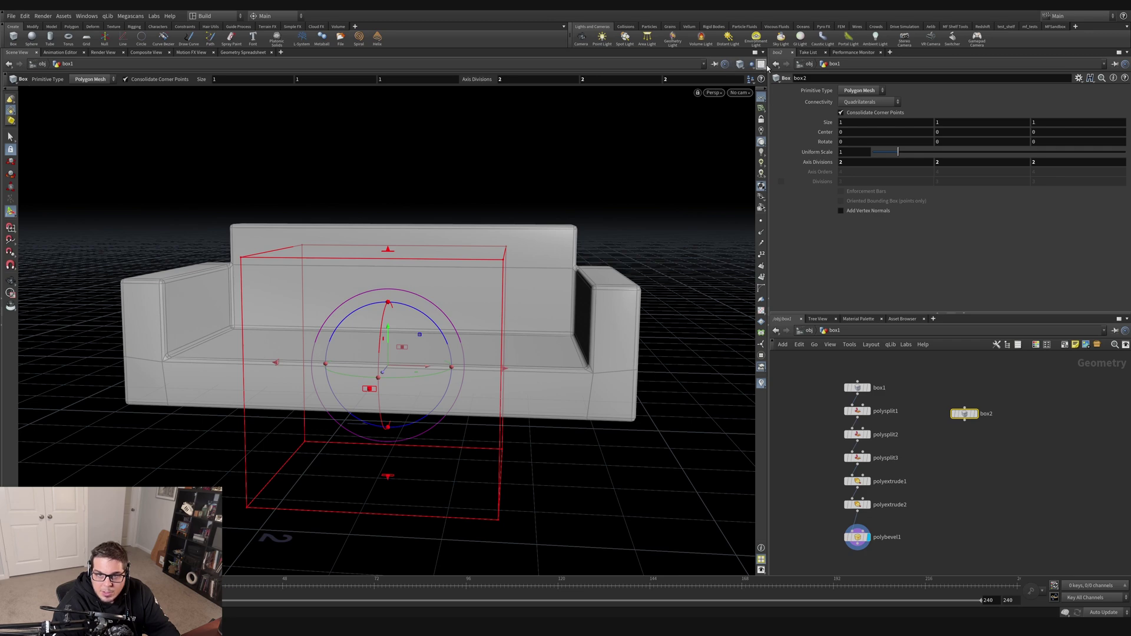
# Change the viewport layout to Four Views.
pyautogui.click(762, 65)
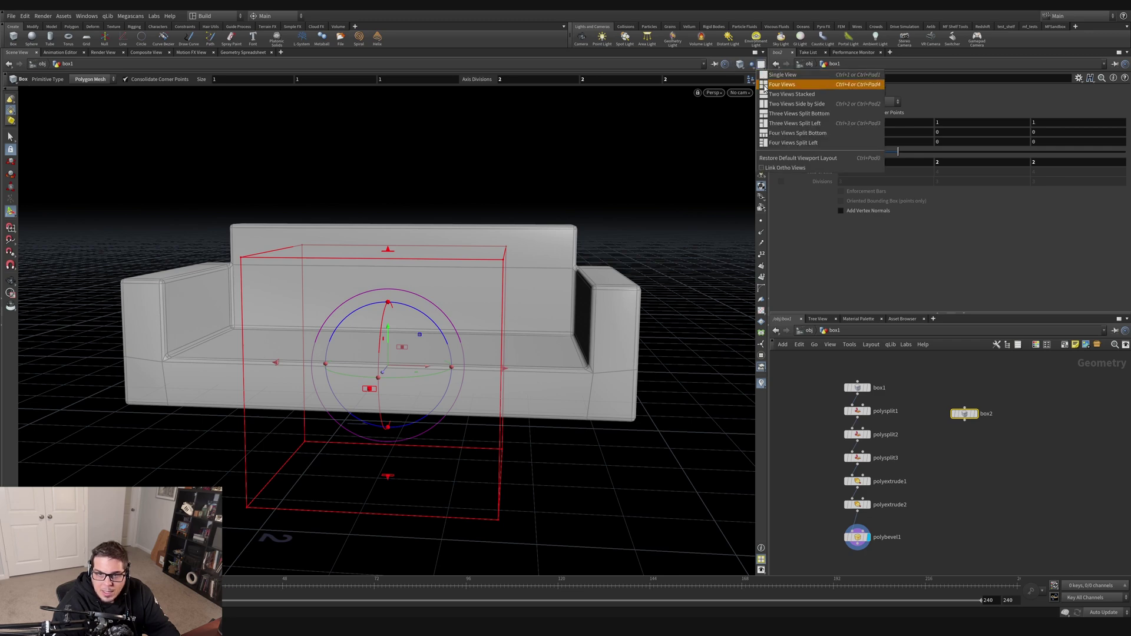
pyautogui.click(765, 88)
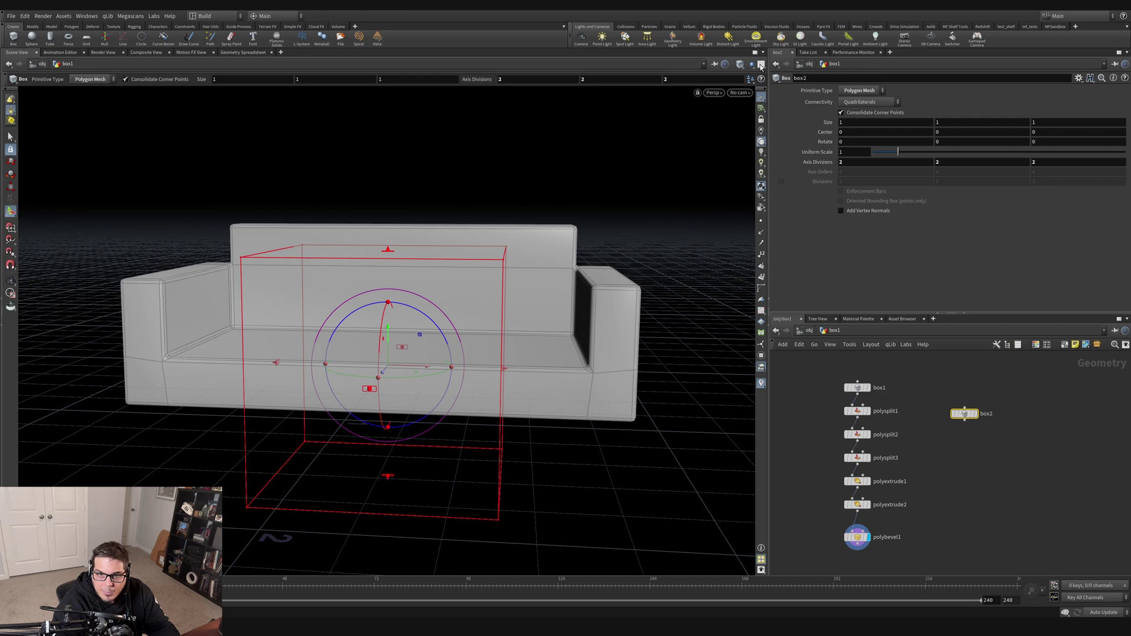
pyautogui.click(760, 65)
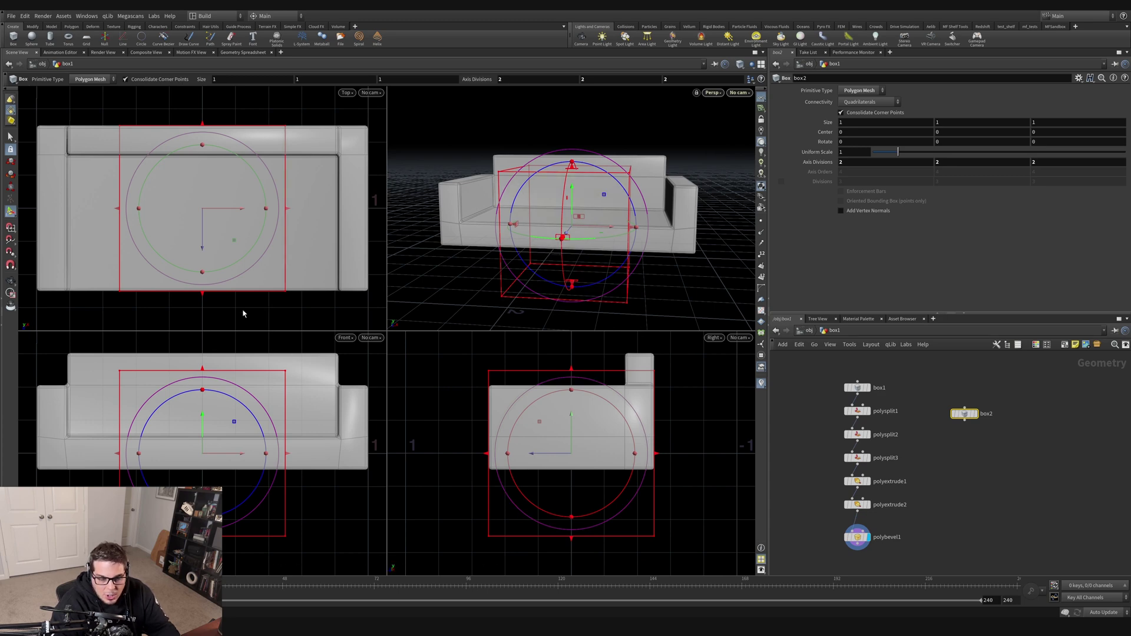
# Shorten the new box's depth to about 0.826 at the backrest and shift it along X to about -0.309, against the arm.
pyautogui.moveTo(201, 122); pyautogui.dragTo(206, 155)
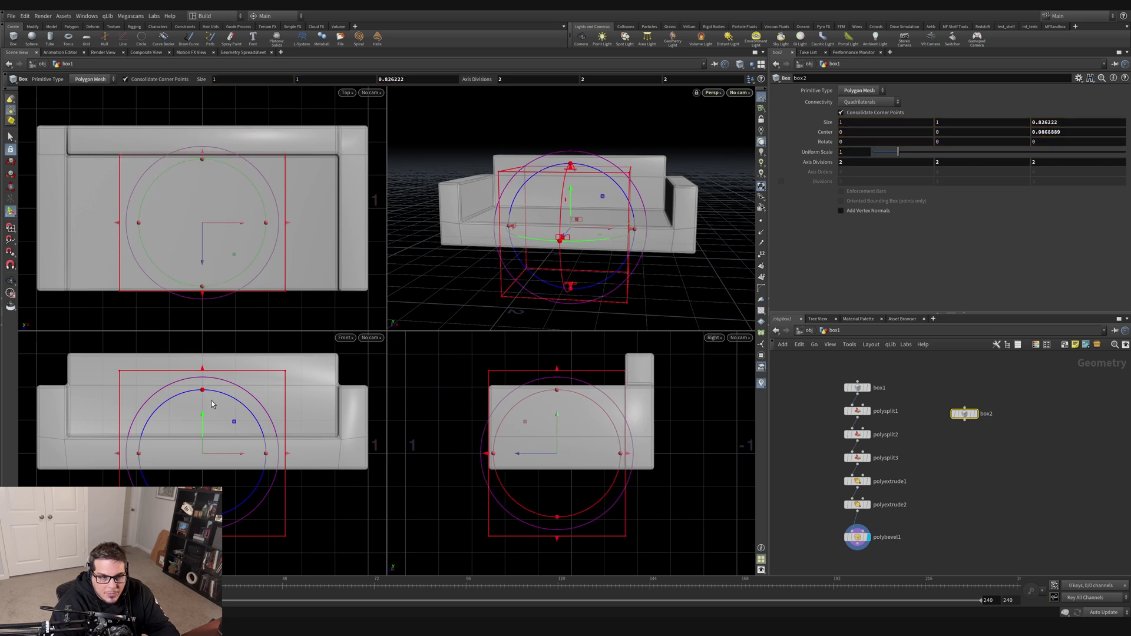
pyautogui.moveTo(116, 453); pyautogui.dragTo(120, 454)
pyautogui.moveTo(217, 460); pyautogui.dragTo(182, 459)
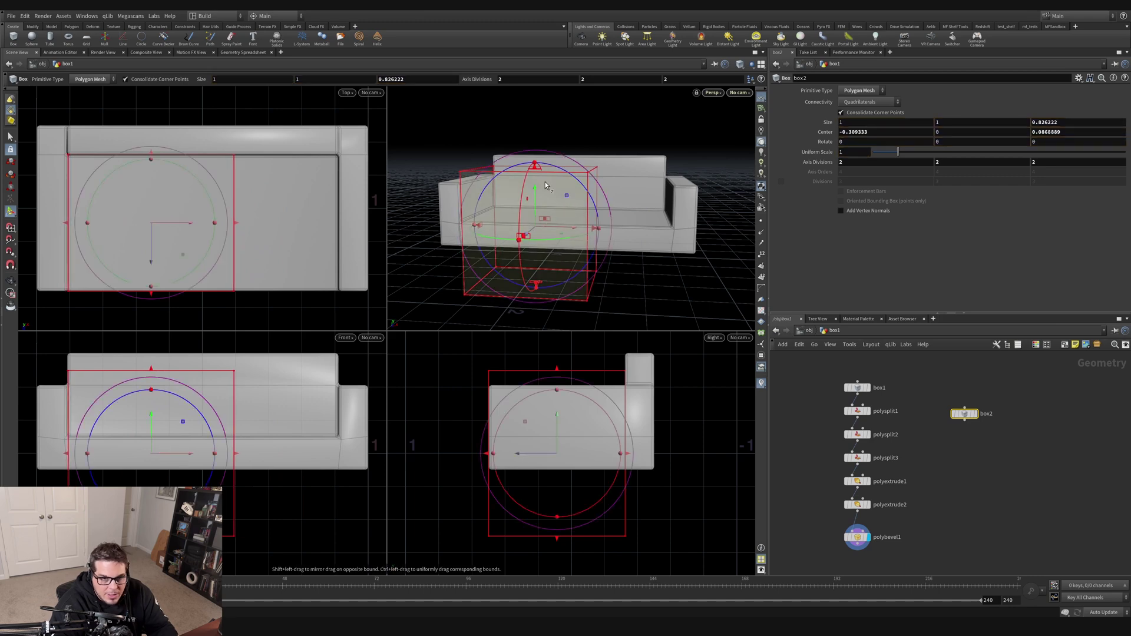
# Narrow the box to half the seat, about 0.811 wide, and flatten it to about 0.158 high, resting on the seat.
pyautogui.press('Escape')
pyautogui.moveTo(490, 192); pyautogui.dragTo(577, 225)
pyautogui.press('Return')
pyautogui.moveTo(205, 454); pyautogui.dragTo(205, 454)
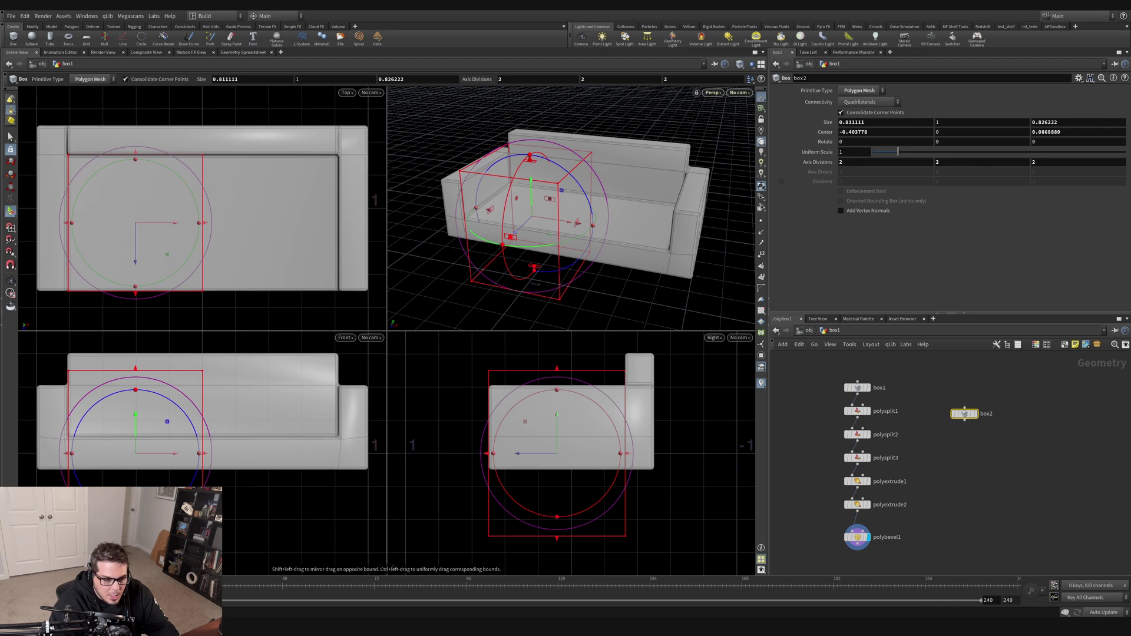
pyautogui.moveTo(136, 537); pyautogui.dragTo(141, 441)
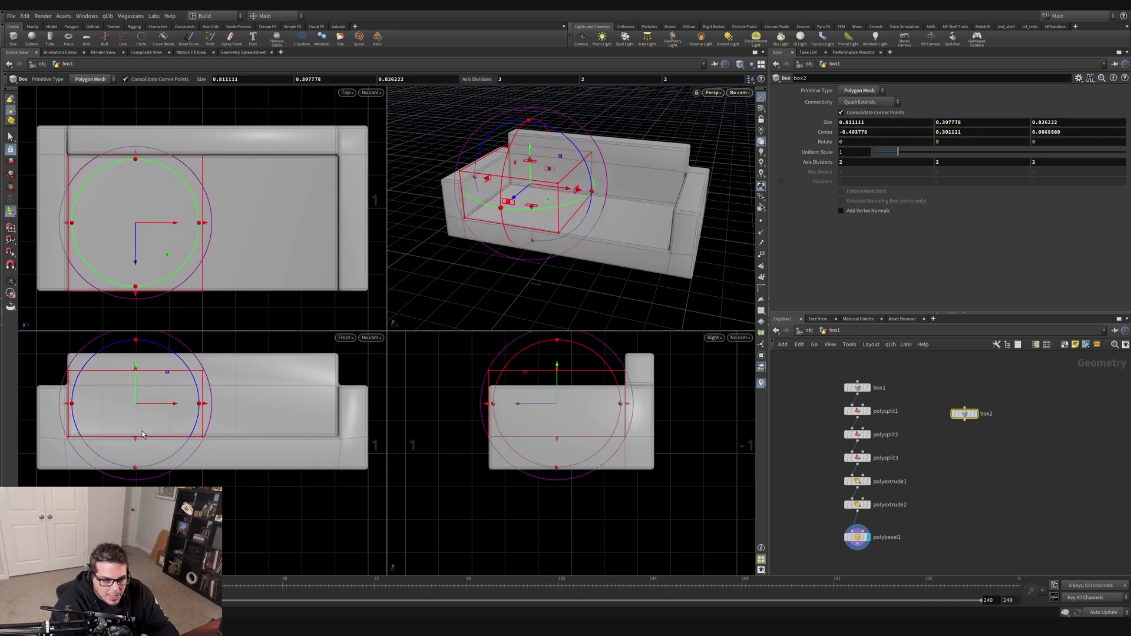
pyautogui.moveTo(136, 375); pyautogui.dragTo(136, 416)
# Fine-tune the cushion box's back side so its depth is about 0.823, just clear of the backrest.
pyautogui.press('Escape')
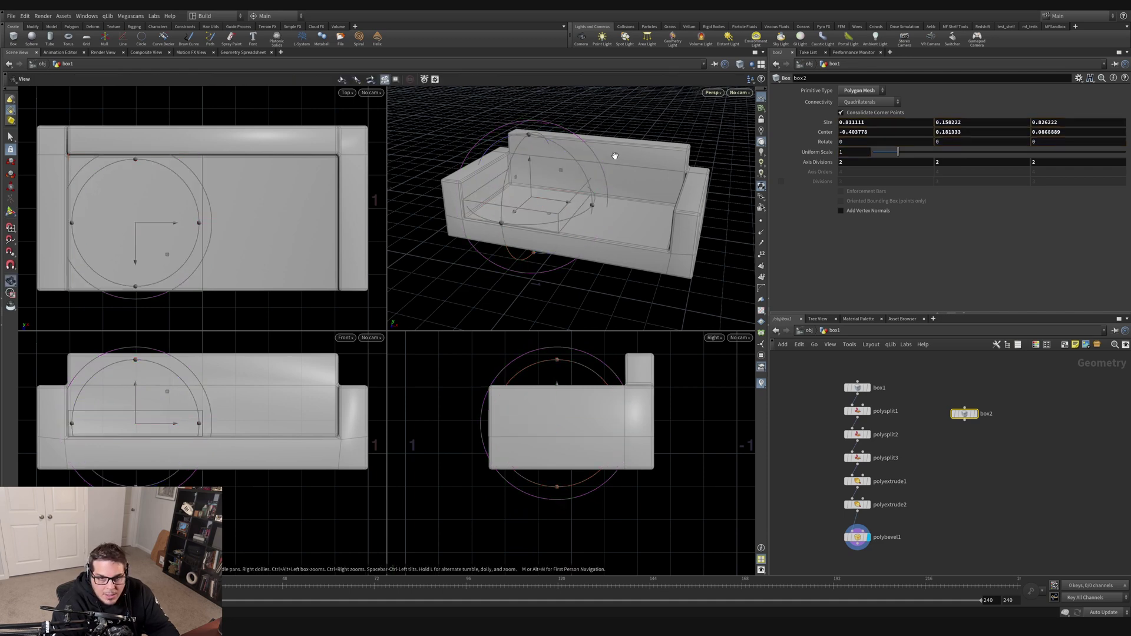
pyautogui.keyDown('alt'); pyautogui.moveTo(620, 134); pyautogui.dragTo(538, 192); pyautogui.keyUp('alt')
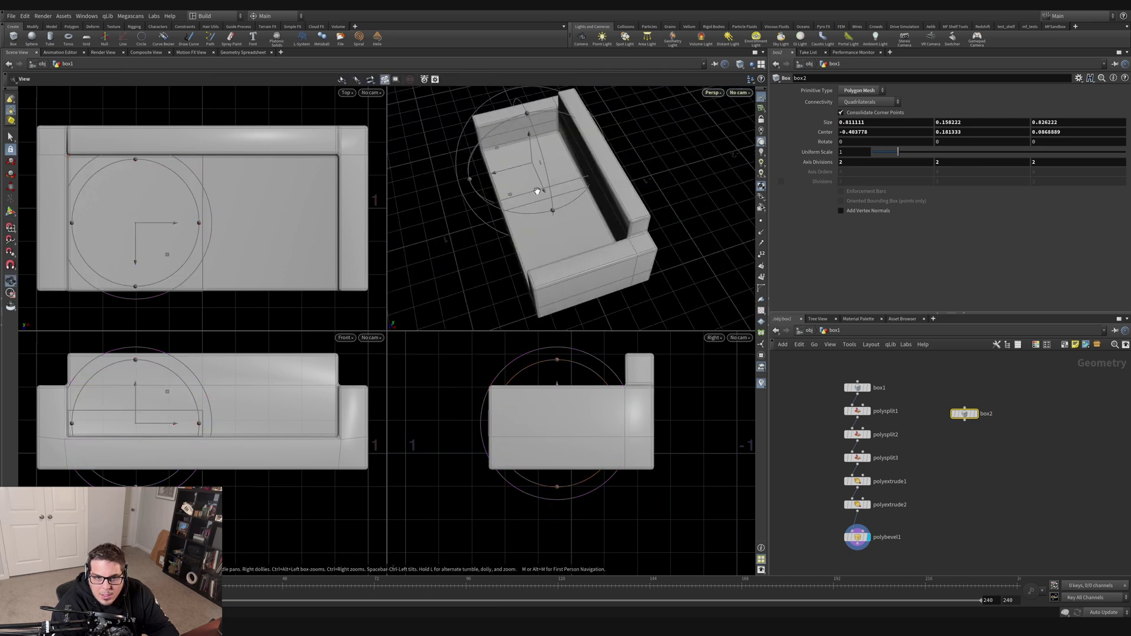
pyautogui.keyDown('alt'); pyautogui.moveTo(537, 192); pyautogui.dragTo(620, 178, button='right'); pyautogui.keyUp('alt')
pyautogui.keyDown('alt'); pyautogui.moveTo(619, 178); pyautogui.dragTo(665, 141); pyautogui.keyUp('alt')
pyautogui.moveTo(543, 166); pyautogui.dragTo(542, 168)
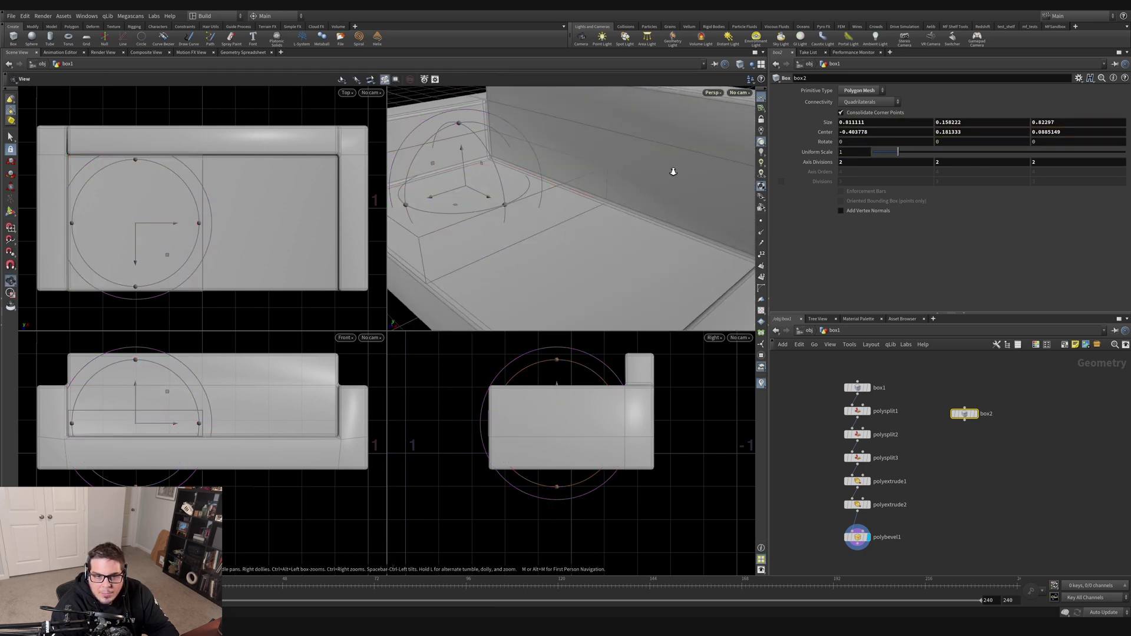
pyautogui.keyDown('alt'); pyautogui.moveTo(671, 172); pyautogui.dragTo(626, 212, button='right'); pyautogui.keyUp('alt')
pyautogui.moveTo(626, 212)
pyautogui.keyDown('alt'); pyautogui.mouseDown()
pyautogui.moveTo(621, 194)
pyautogui.moveTo(639, 198)
pyautogui.mouseUp(); pyautogui.keyUp('alt')
pyautogui.press('Return')
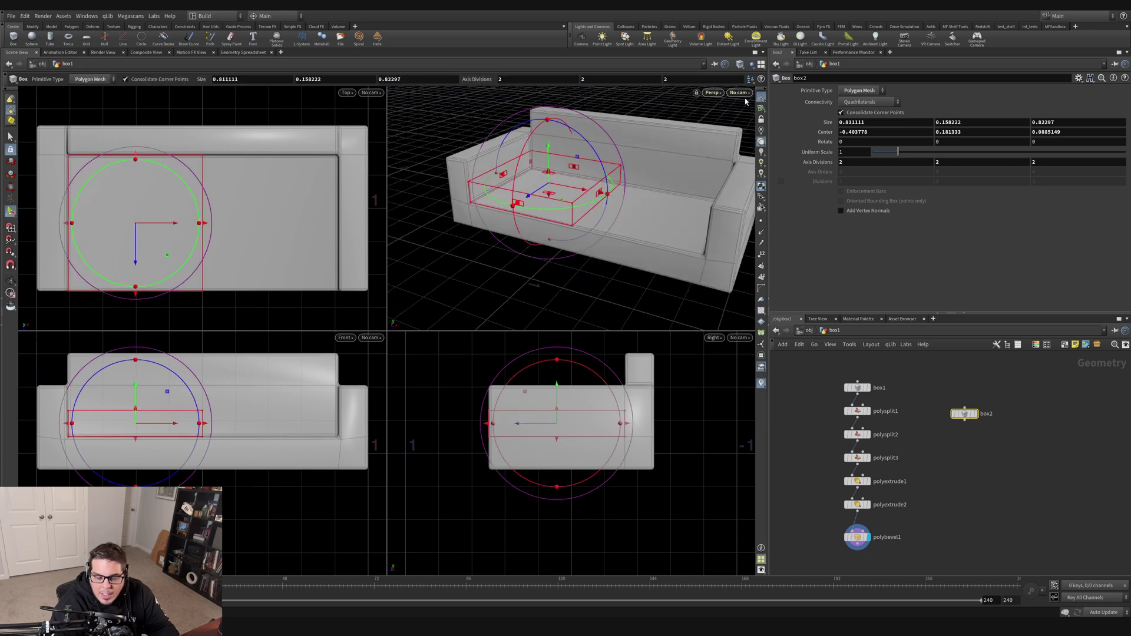
# Add a Merge node below the chain and connect polybevel1 and box2 to it.
pyautogui.moveTo(978, 484); pyautogui.dragTo(960, 446, button='middle')
pyautogui.scroll(-2, 926, 518)
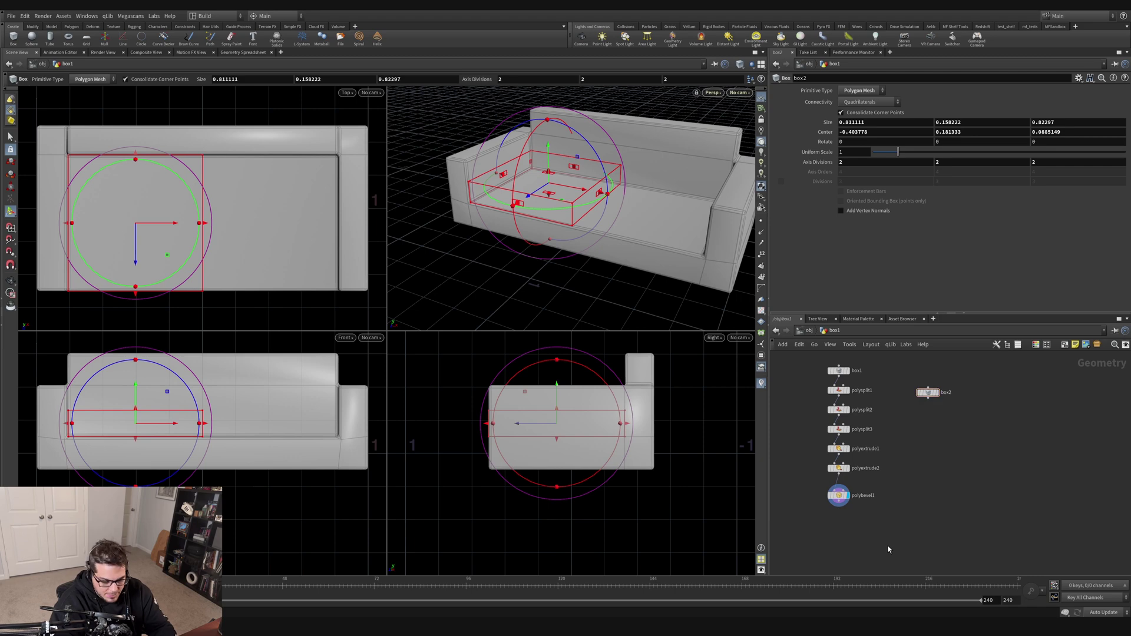
pyautogui.press('Tab')
pyautogui.write('m')
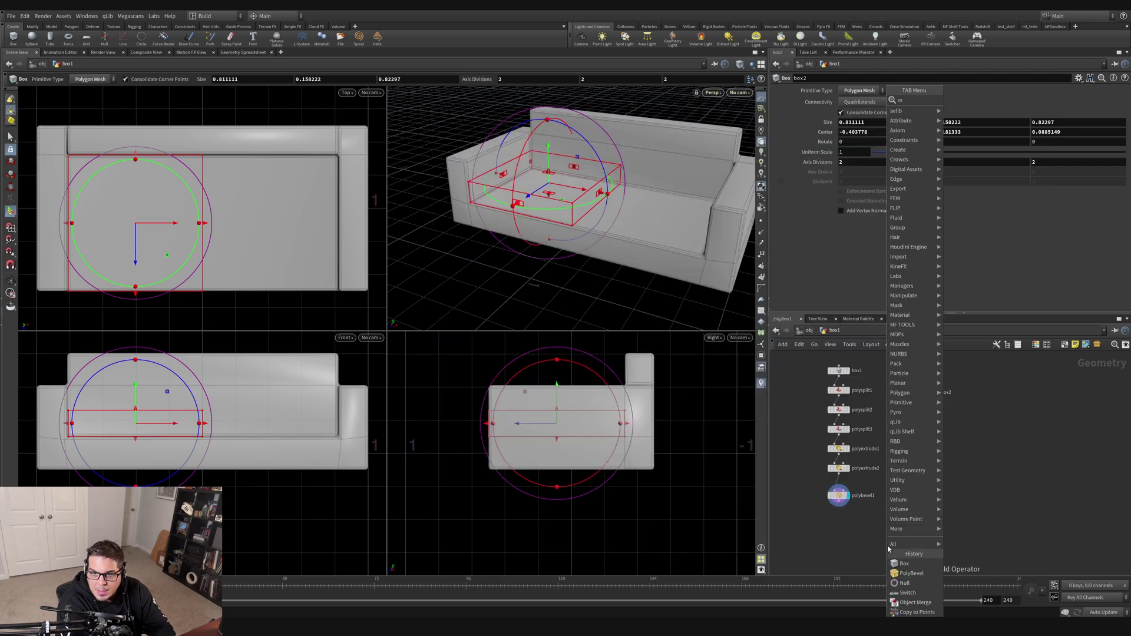
pyautogui.write('erge')
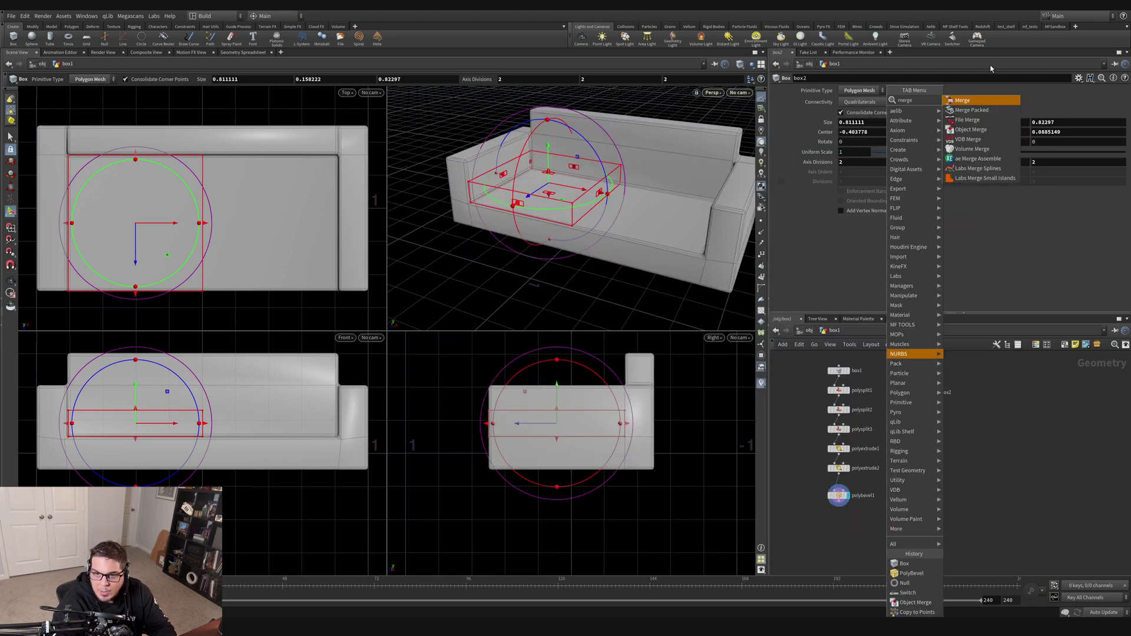
pyautogui.click(971, 101)
pyautogui.click(889, 528)
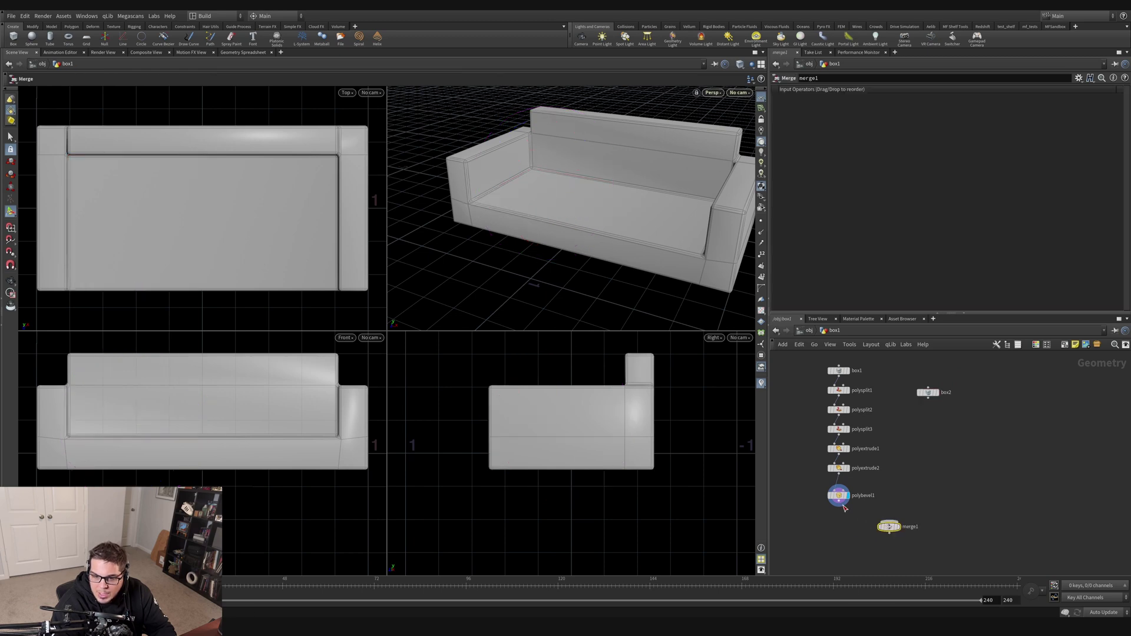
pyautogui.moveTo(889, 521); pyautogui.dragTo(929, 393)
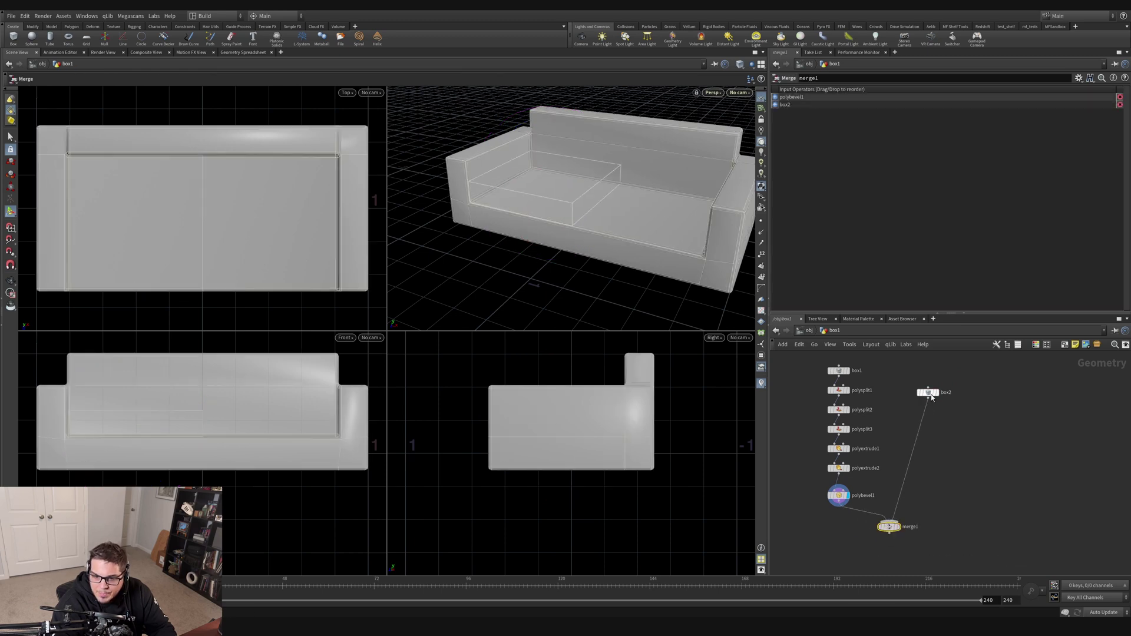
# Display the merged sofa, insert a Subdivide node between box2 and merge1, and display the subdivided cushion alone.
pyautogui.click(899, 527)
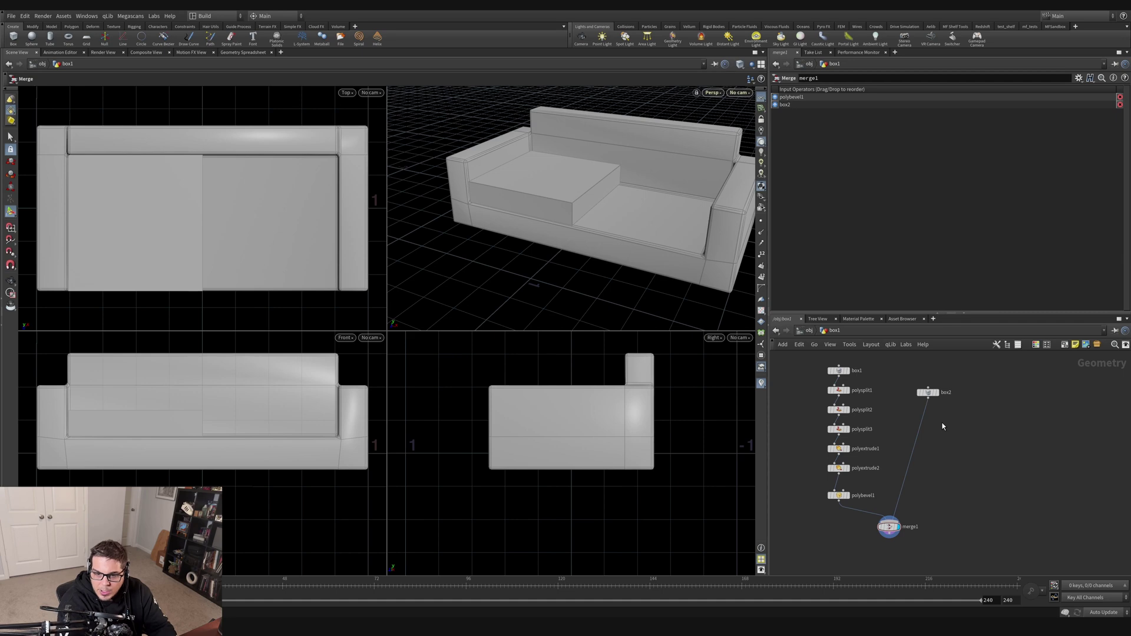
pyautogui.press('Tab')
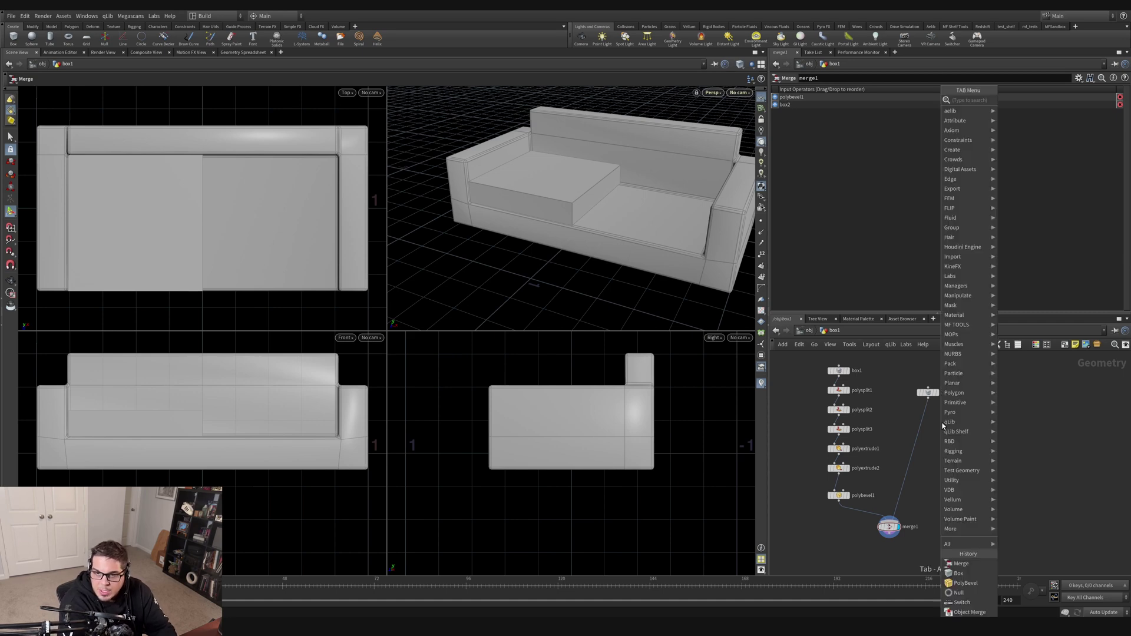
pyautogui.write('mir')
pyautogui.press('Return')
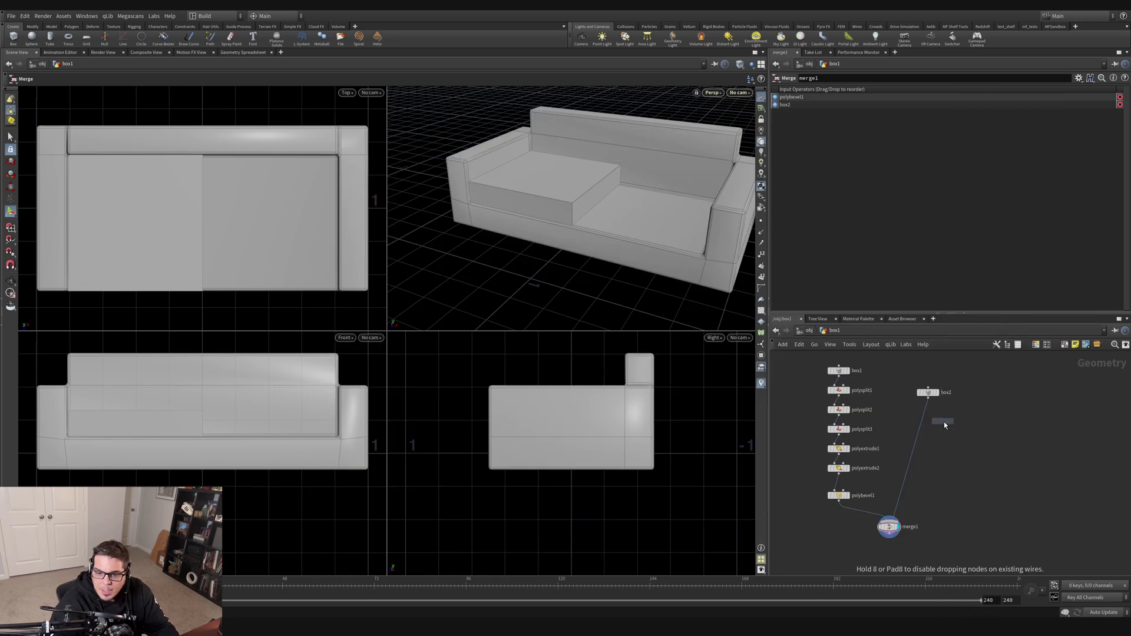
pyautogui.click(926, 411)
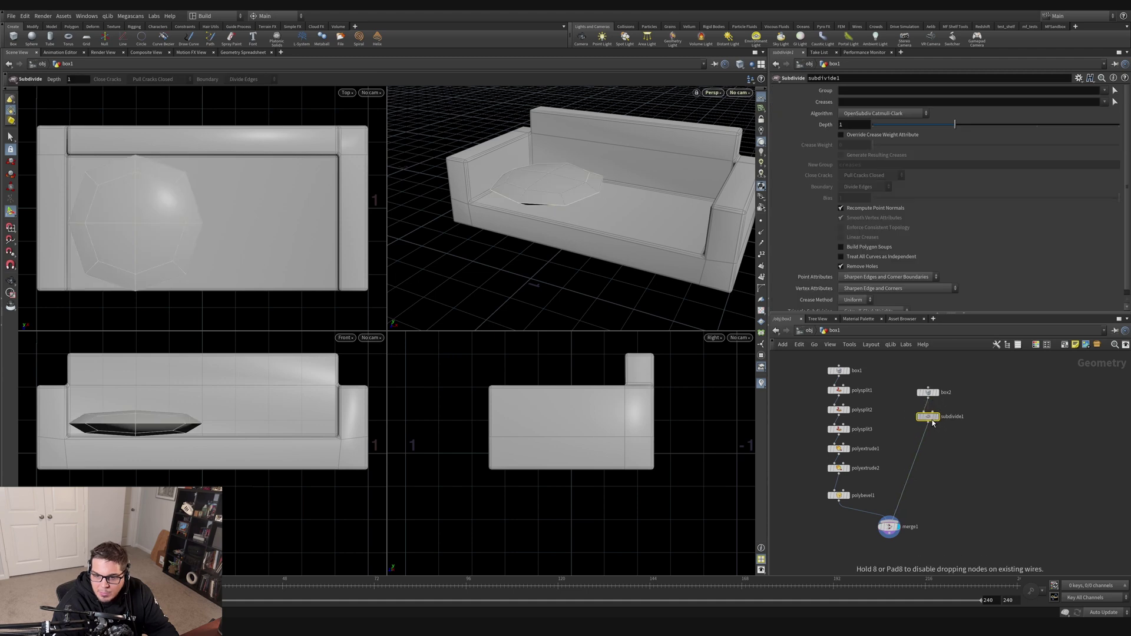
pyautogui.moveTo(939, 421)
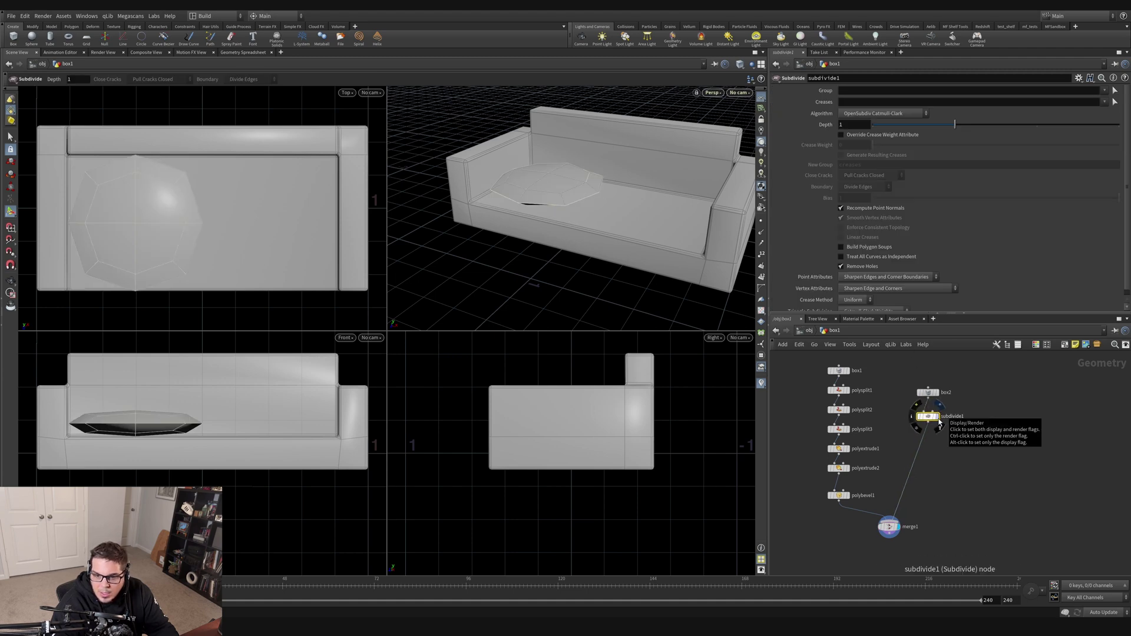
pyautogui.click(937, 422)
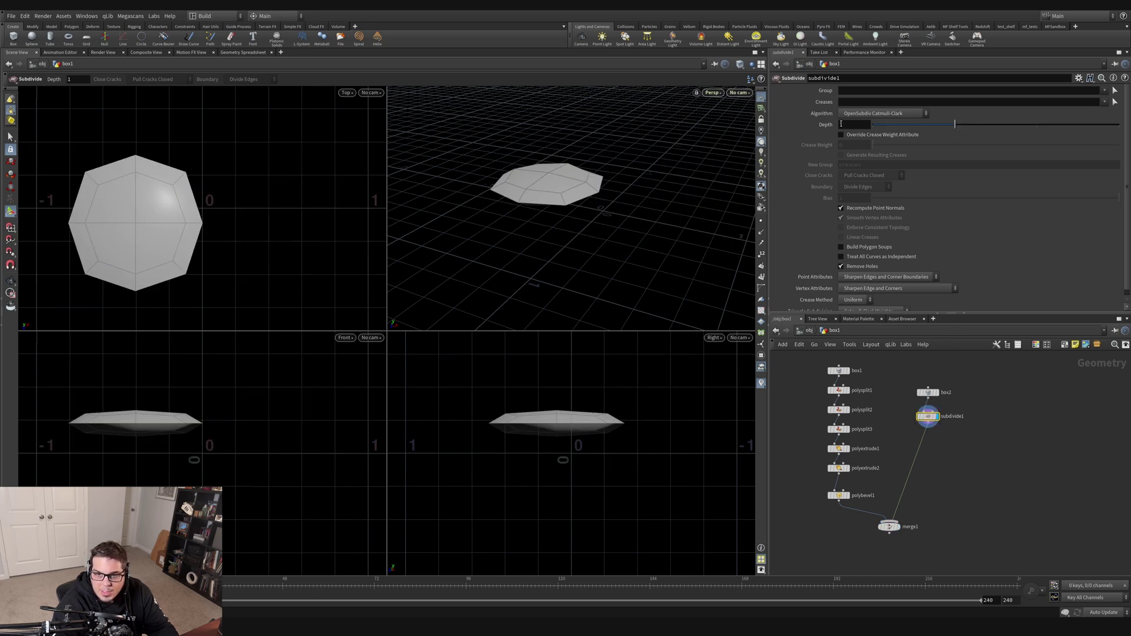
# Set the cushion's subdivision depth to 3.
pyautogui.write('1')
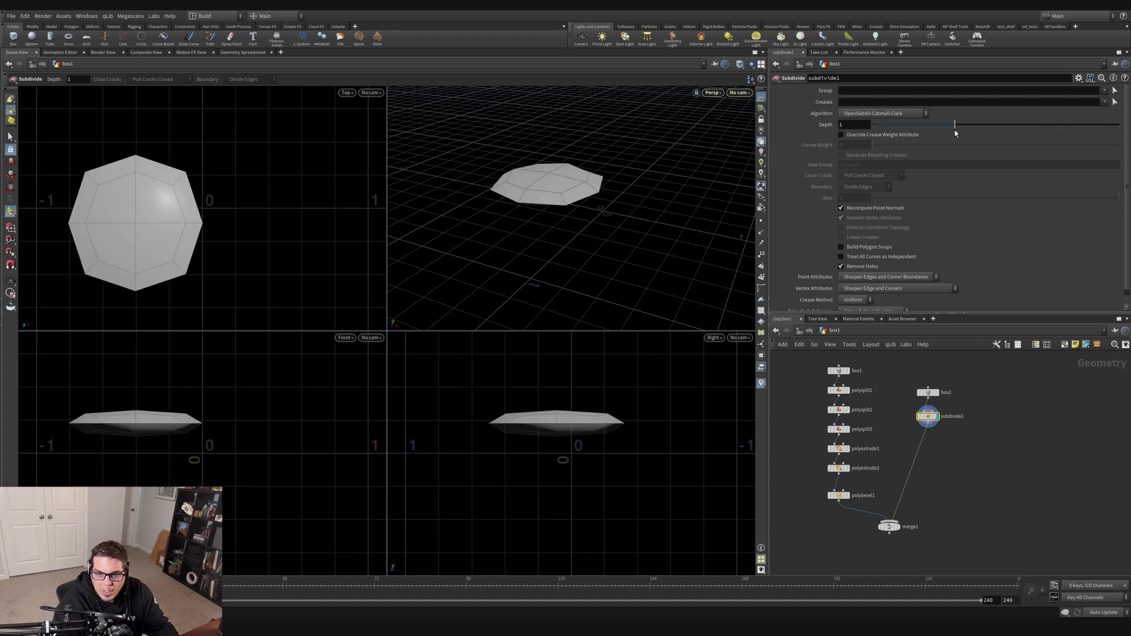
pyautogui.moveTo(955, 126); pyautogui.dragTo(1118, 125)
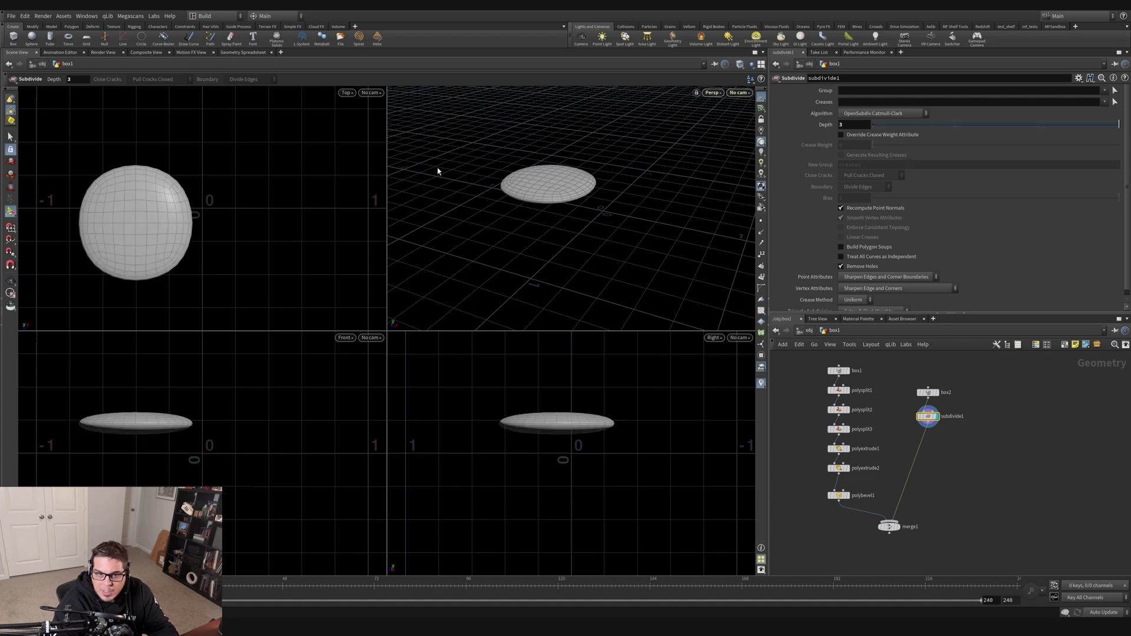
pyautogui.keyDown('alt'); pyautogui.moveTo(560, 185); pyautogui.dragTo(728, 157, button='right'); pyautogui.keyUp('alt')
pyautogui.keyDown('alt'); pyautogui.moveTo(595, 174); pyautogui.dragTo(568, 204); pyautogui.keyUp('alt')
pyautogui.keyDown('alt'); pyautogui.moveTo(567, 205); pyautogui.dragTo(562, 219, button='right'); pyautogui.keyUp('alt')
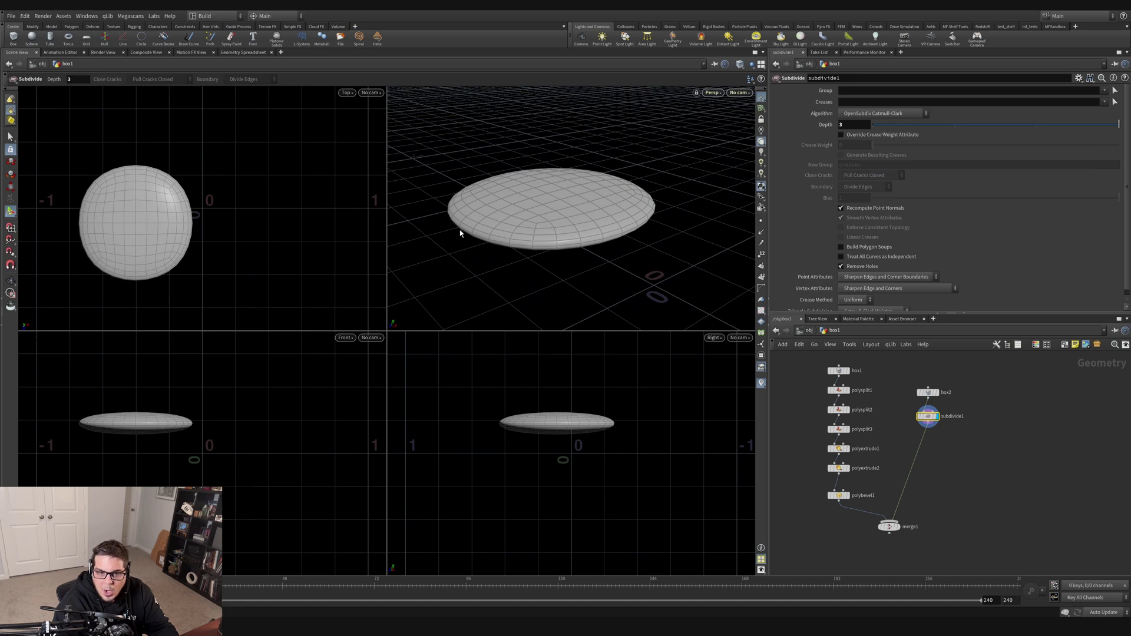
# Override the crease weight attribute on the Subdivide node and set the crease weight to 2.
pyautogui.click(864, 135)
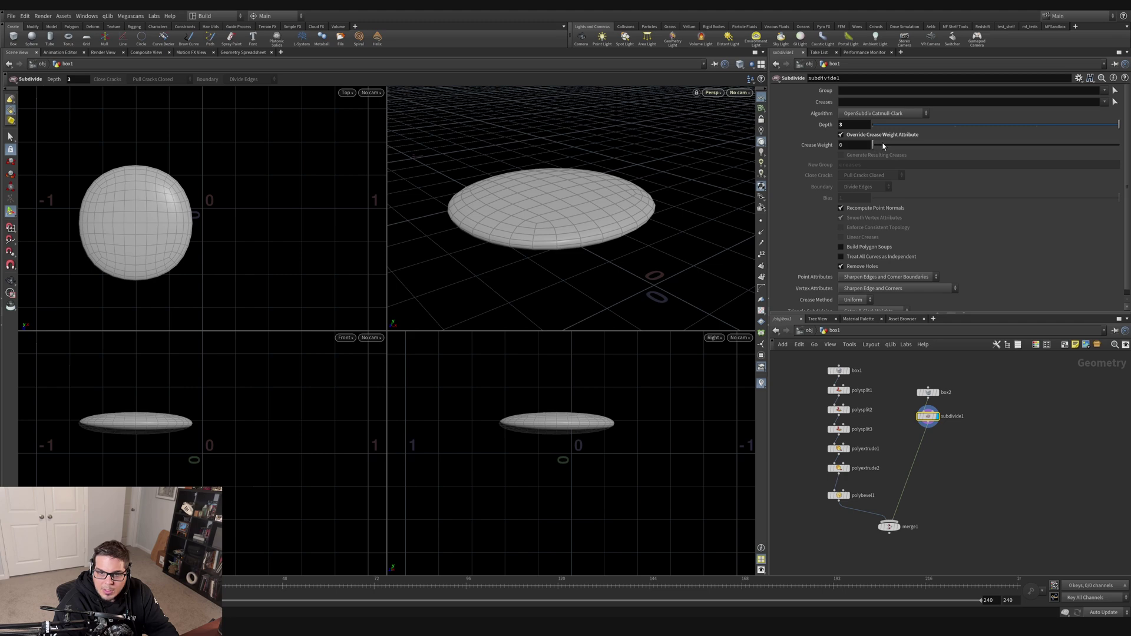
pyautogui.moveTo(883, 145); pyautogui.dragTo(923, 154)
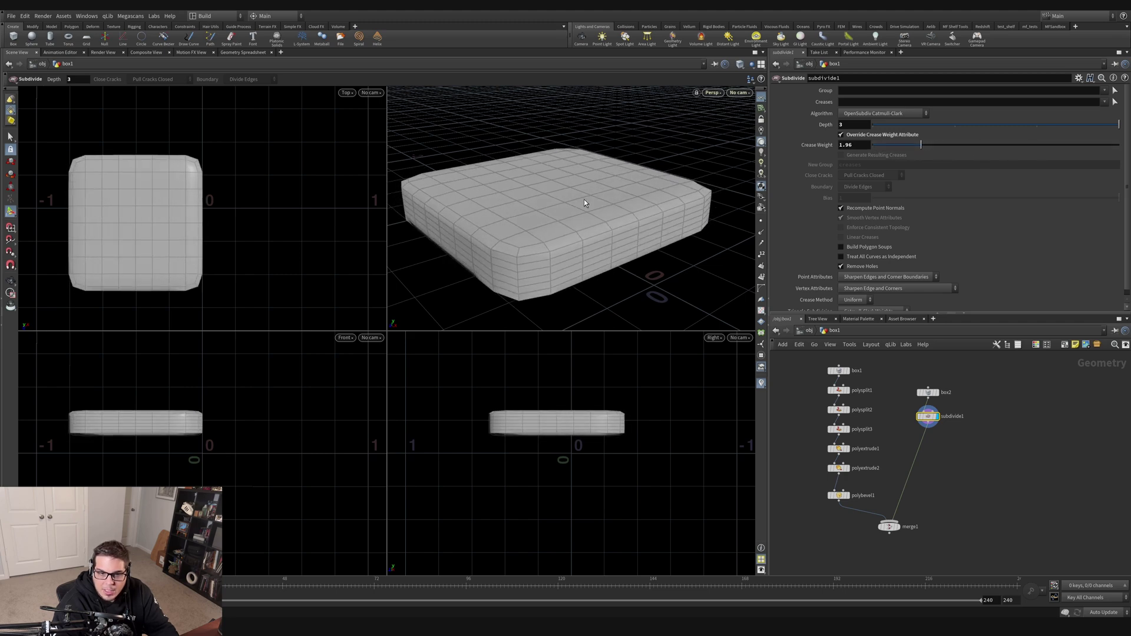
pyautogui.press('space')
pyautogui.moveTo(575, 176); pyautogui.dragTo(629, 234)
pyautogui.moveTo(629, 234); pyautogui.dragTo(666, 197, button='right')
pyautogui.moveTo(706, 167); pyautogui.dragTo(729, 139)
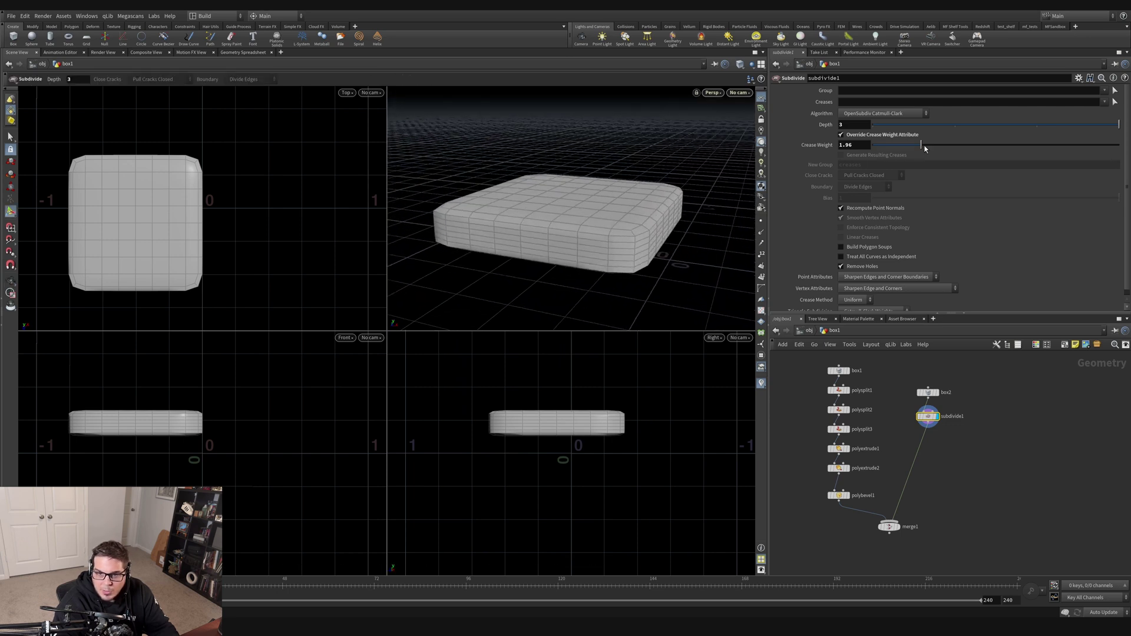
pyautogui.click(864, 145)
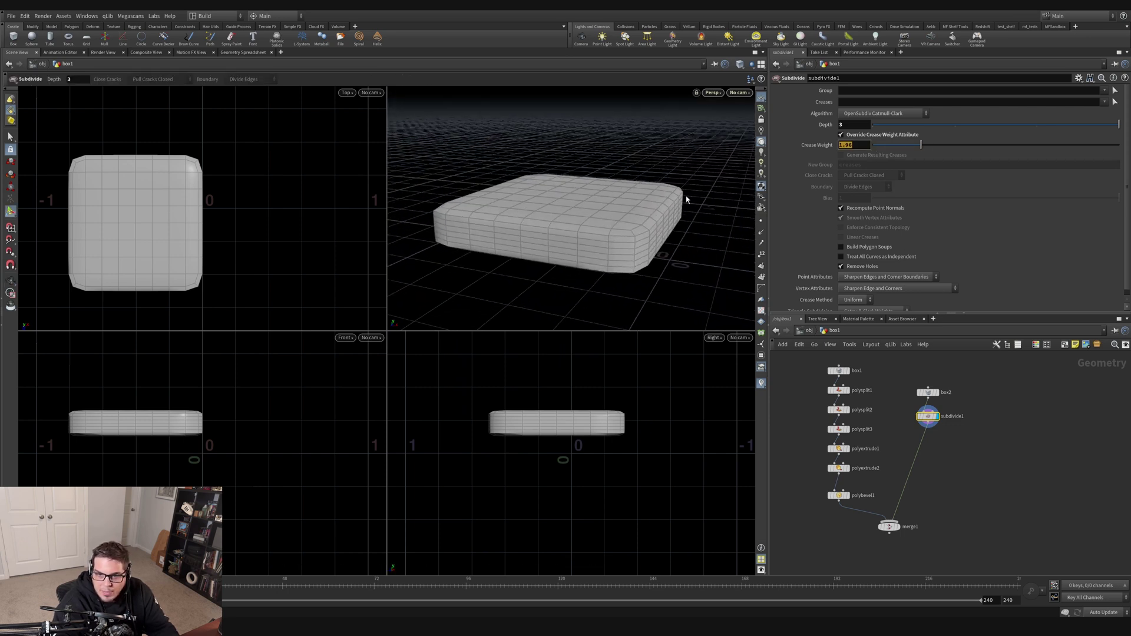
pyautogui.write('2')
pyautogui.press('Return')
pyautogui.moveTo(560, 233); pyautogui.dragTo(598, 243)
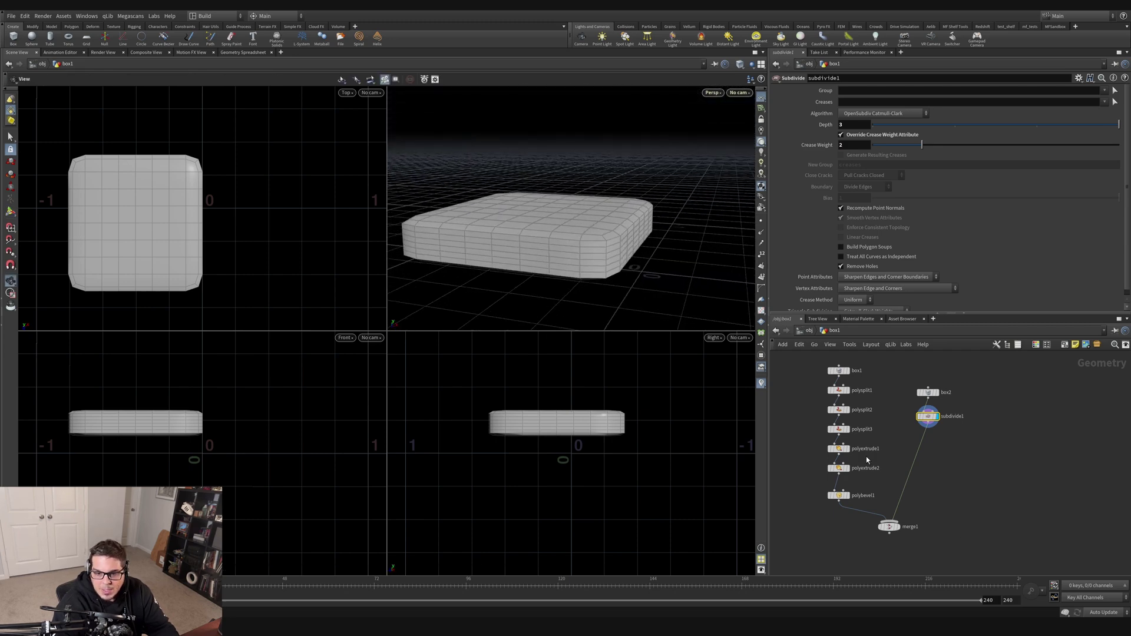
# Display merge1 and examine how the rounded cushion sits in the sofa.
pyautogui.click(897, 527)
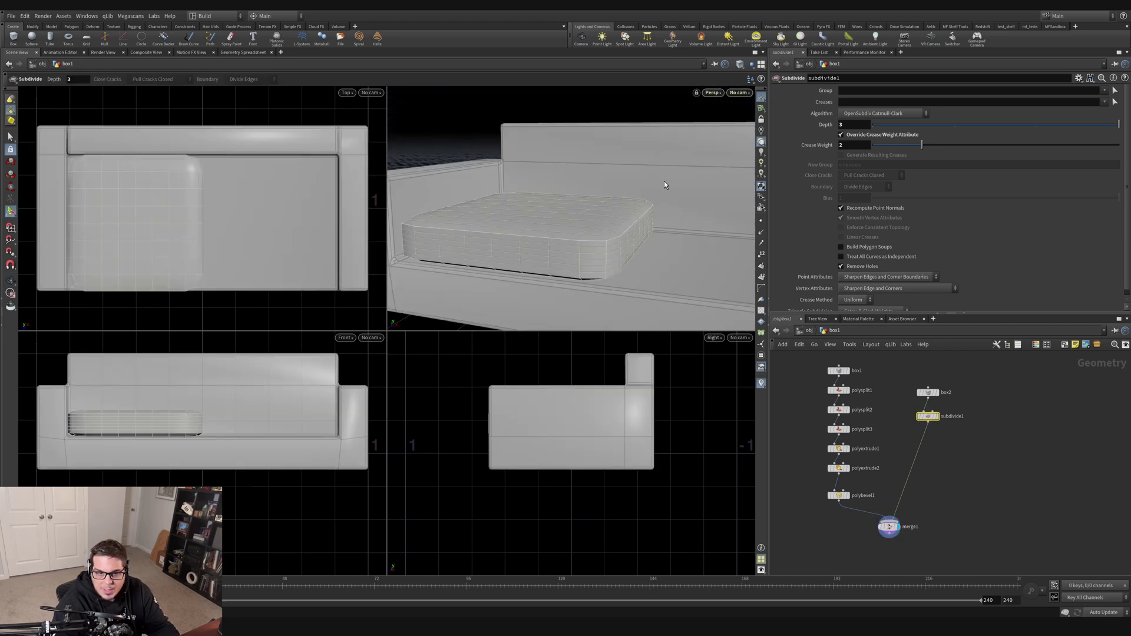
pyautogui.click(902, 483)
pyautogui.moveTo(619, 218); pyautogui.dragTo(574, 227)
pyautogui.moveTo(574, 227); pyautogui.dragTo(528, 235, button='right')
pyautogui.moveTo(528, 235); pyautogui.dragTo(694, 229)
pyautogui.press('Return')
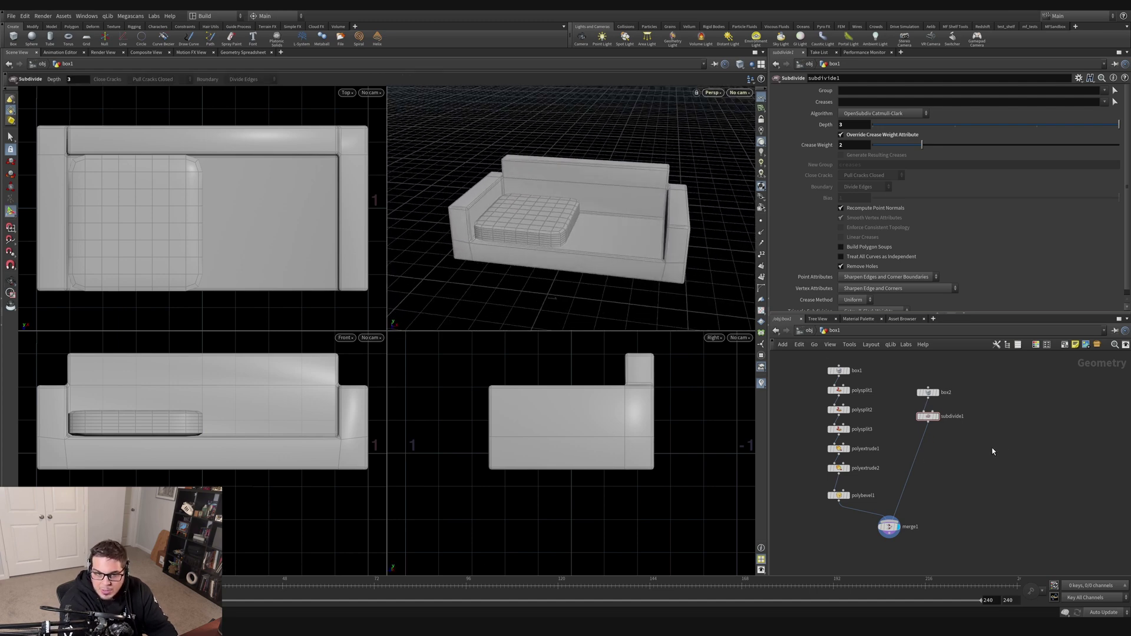
# Add a Transform node fed by subdivide1, display it, and shift the cushion copy about 0.803 along X.
pyautogui.press('Tab')
pyautogui.write('mir')
pyautogui.press('Return')
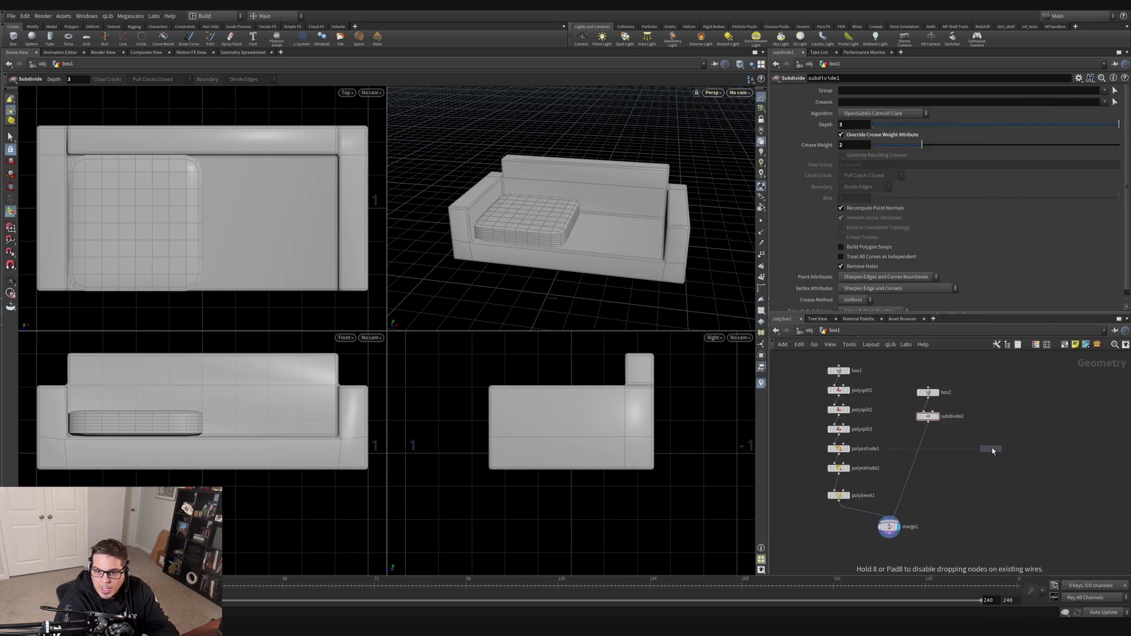
pyautogui.click(969, 452)
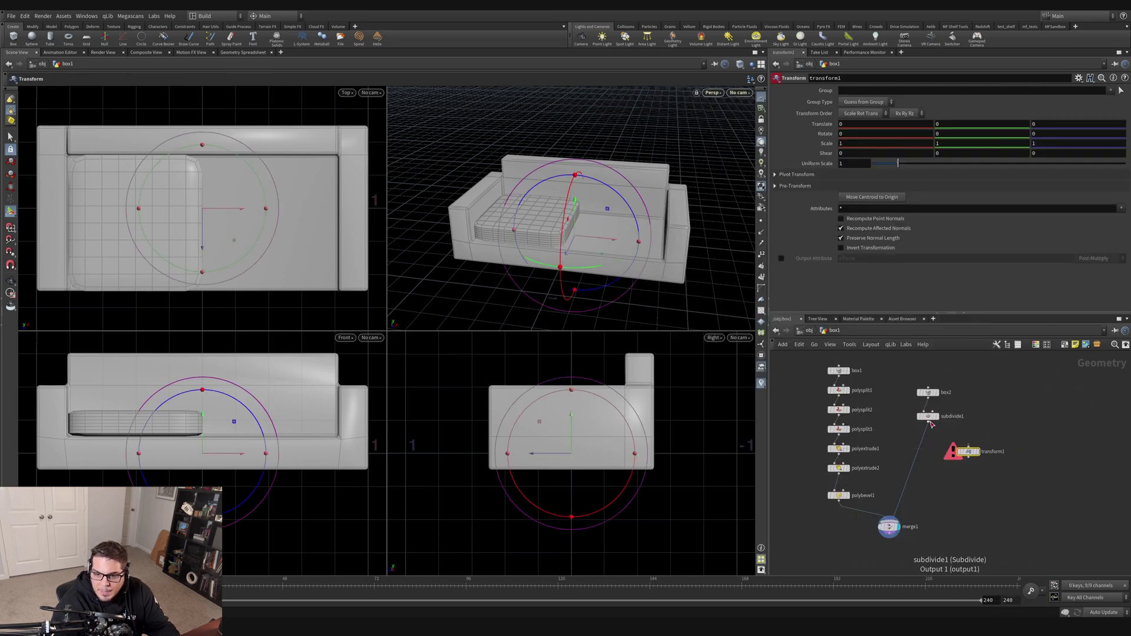
pyautogui.click(976, 452)
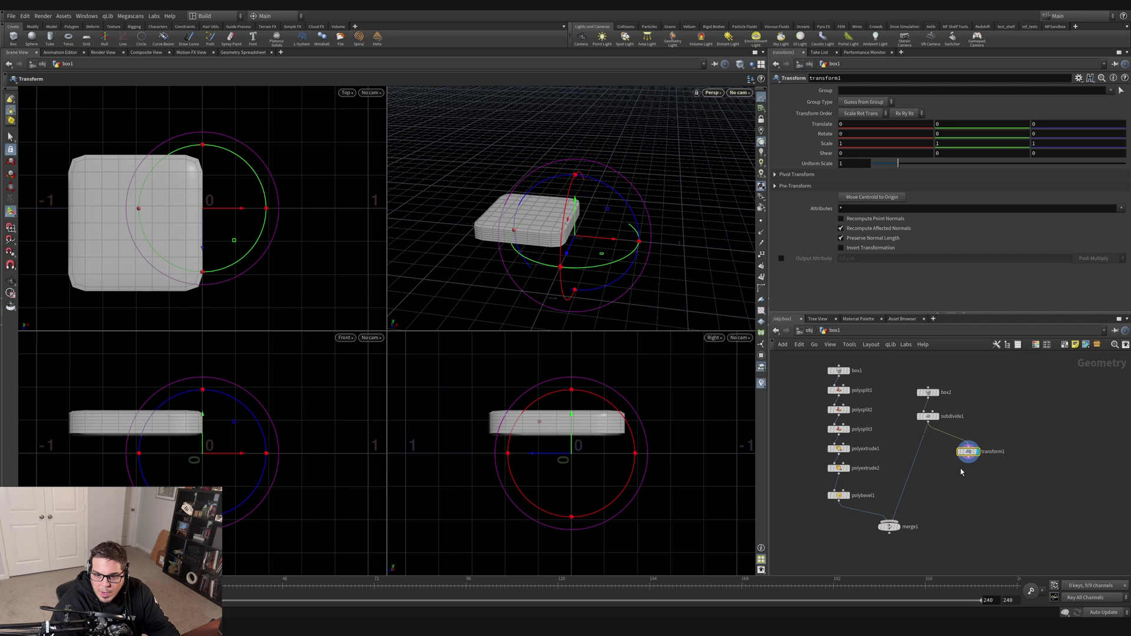
pyautogui.moveTo(600, 242); pyautogui.dragTo(689, 250)
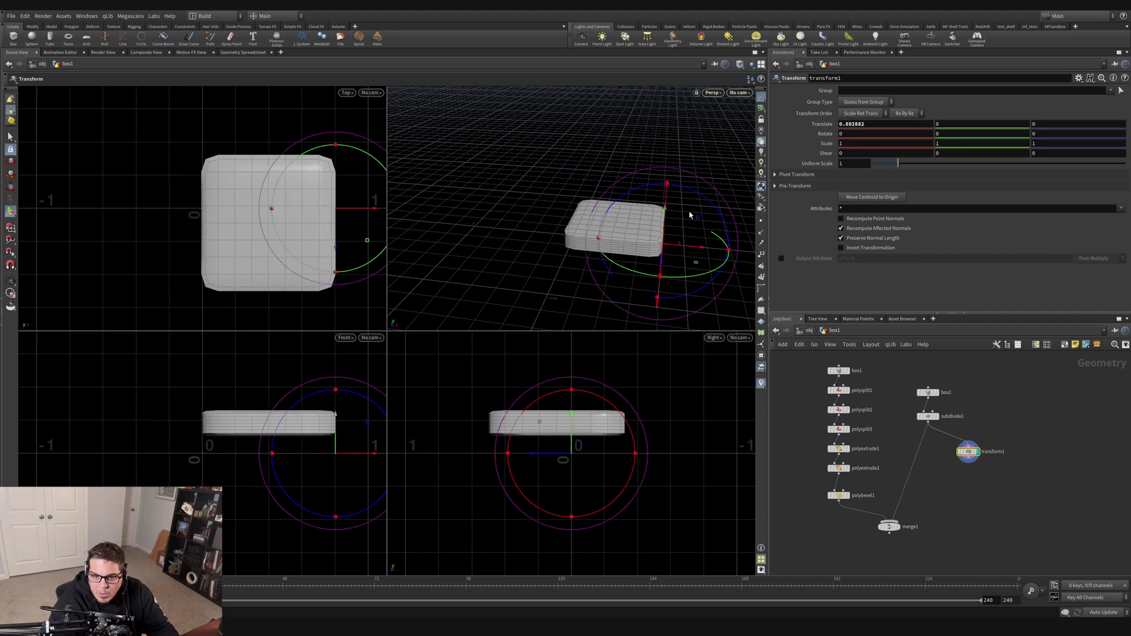
# Add a second Merge node, connect subdivide1 and transform1 to it, and display both cushions.
pyautogui.press('Tab')
pyautogui.click(944, 472)
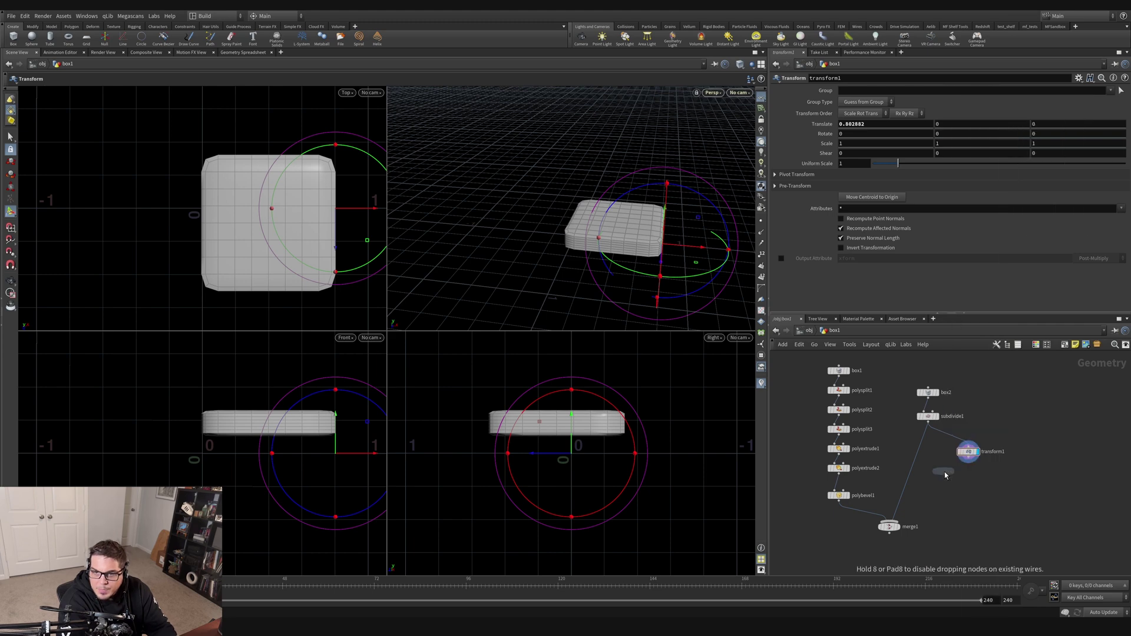
pyautogui.click(931, 468)
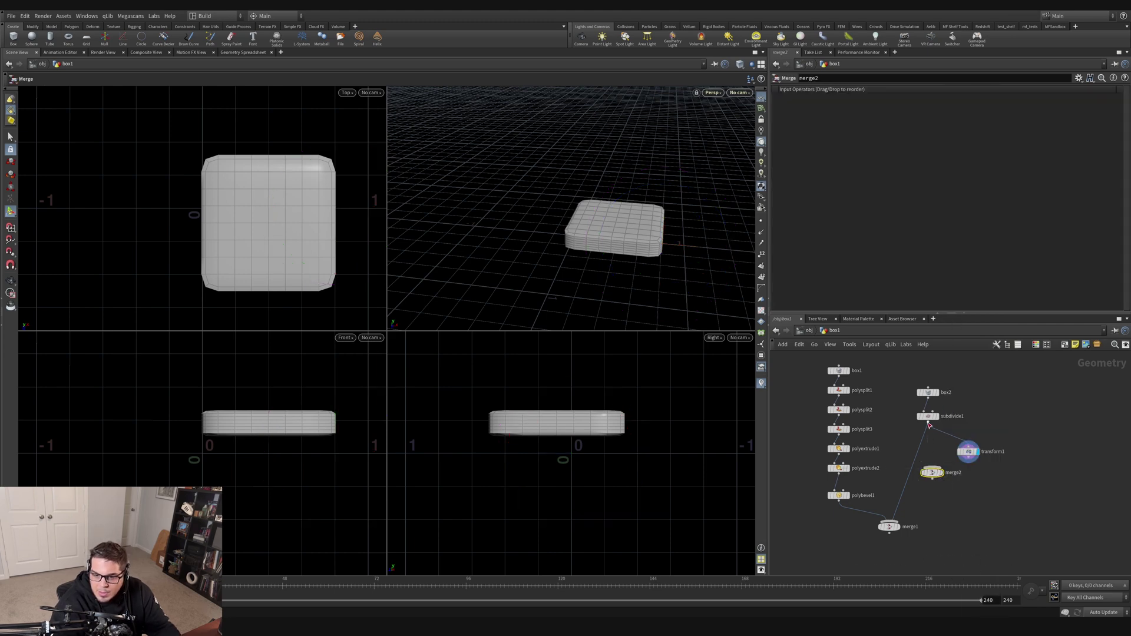
pyautogui.click(929, 422)
pyautogui.click(932, 469)
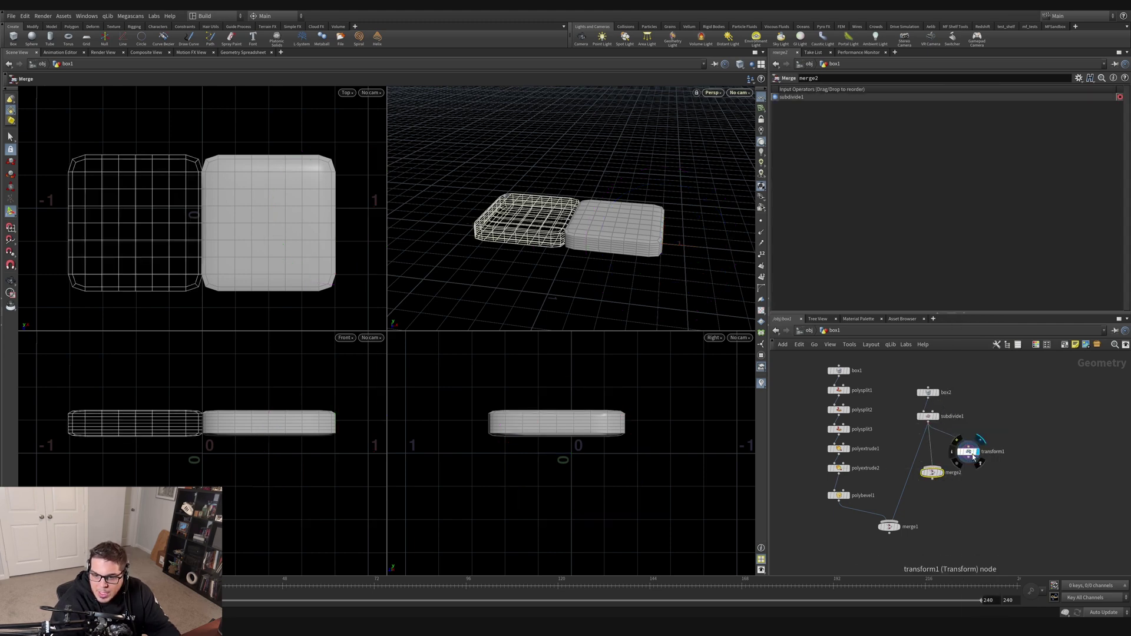
pyautogui.click(970, 453)
pyautogui.moveTo(967, 458); pyautogui.dragTo(932, 469)
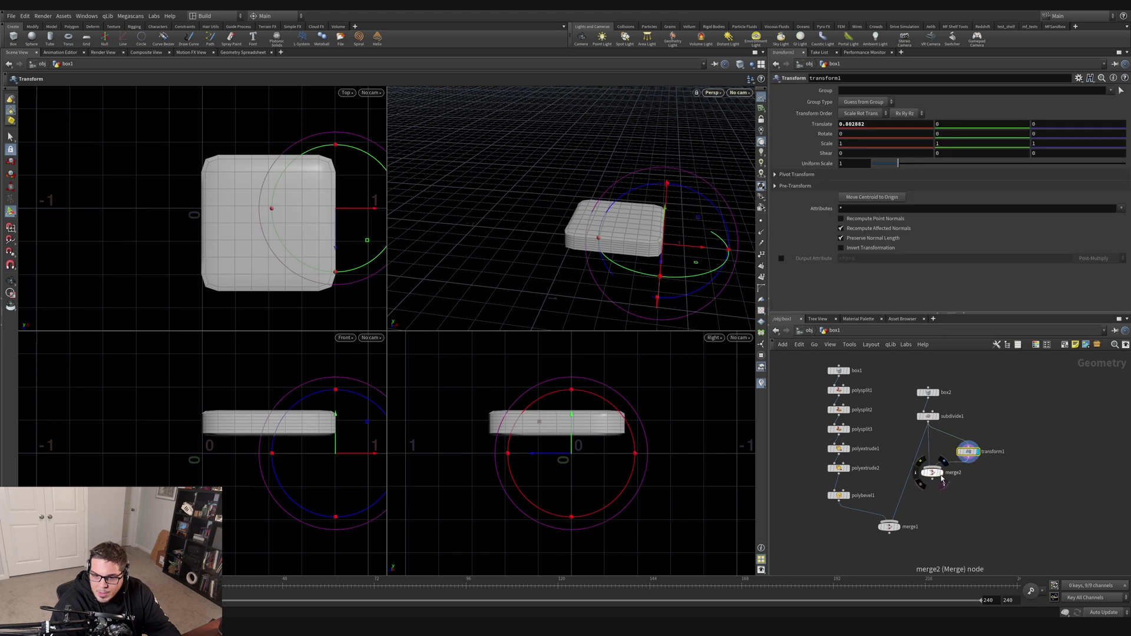
pyautogui.click(943, 465)
pyautogui.keyDown('alt'); pyautogui.moveTo(619, 187); pyautogui.dragTo(600, 250); pyautogui.keyUp('alt')
pyautogui.press('Return')
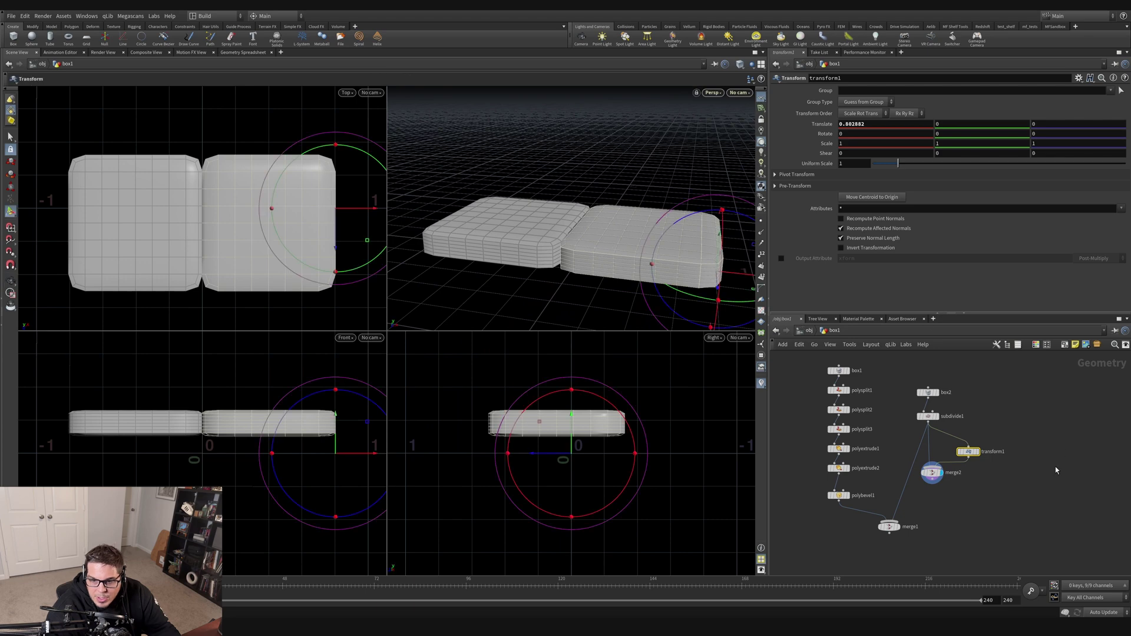
# Fine-tune transform1's X translation to about 0.815 so the two cushions sit just apart.
pyautogui.click(968, 452)
pyautogui.moveTo(735, 276); pyautogui.dragTo(737, 275)
pyautogui.keyDown('alt'); pyautogui.moveTo(583, 216); pyautogui.dragTo(576, 254); pyautogui.keyUp('alt')
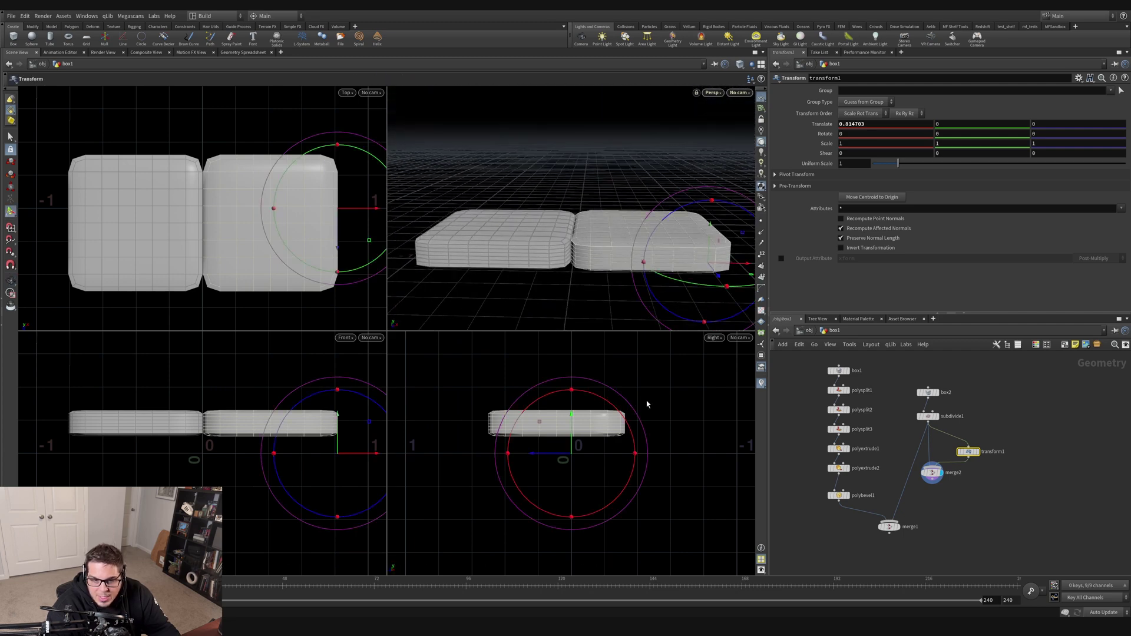
pyautogui.click(973, 528)
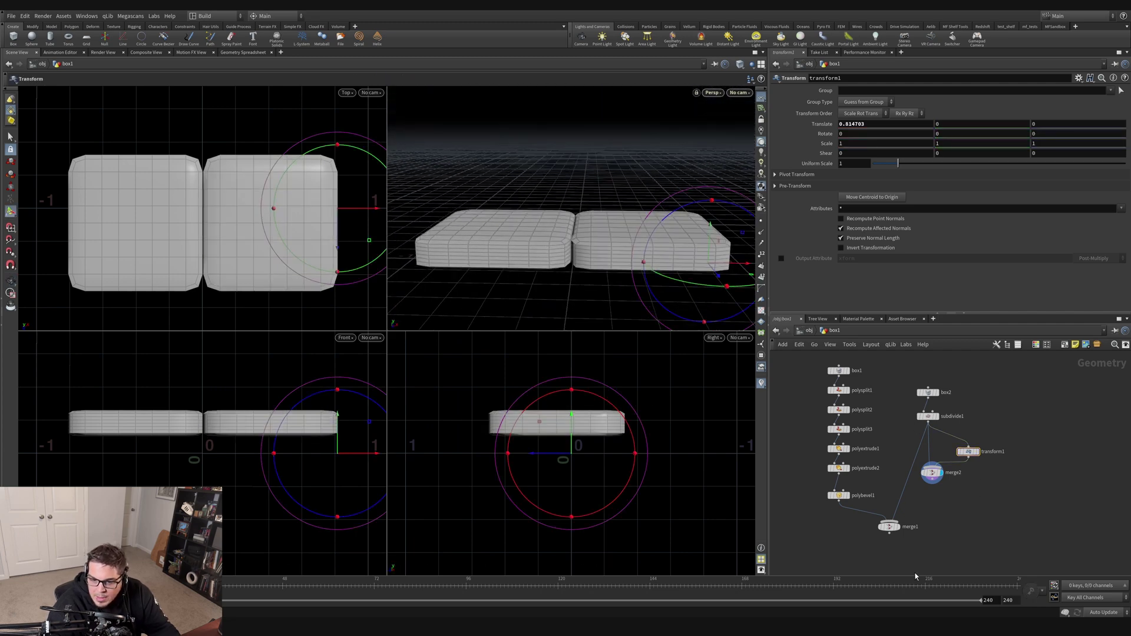
# Display merge1 and rewire its cushion input to come from merge2 instead of subdivide1.
pyautogui.click(895, 526)
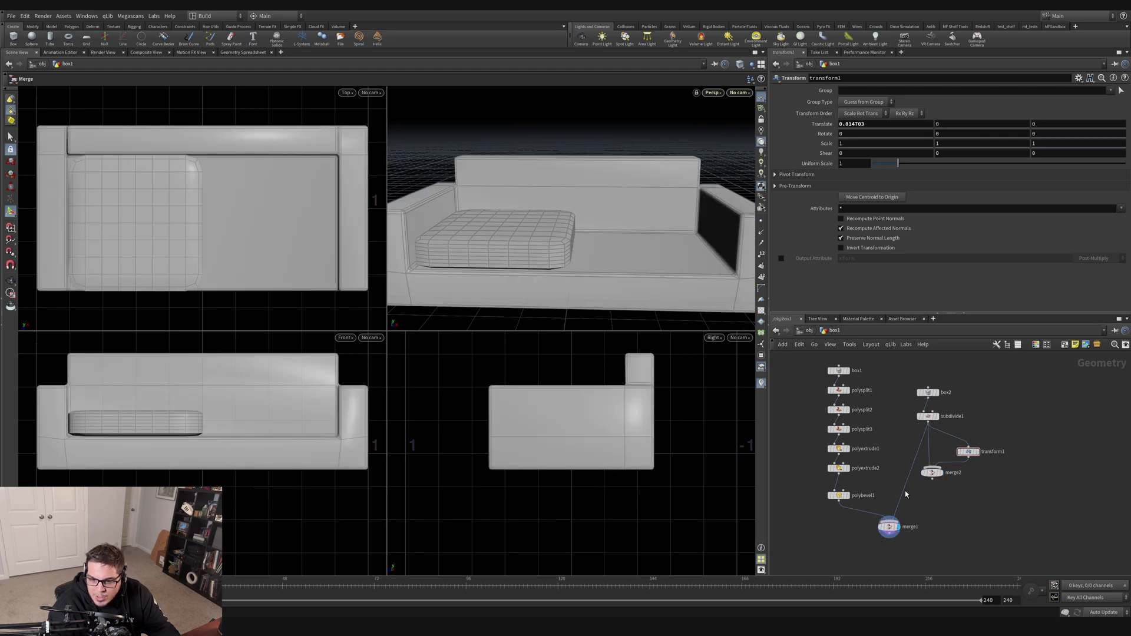
pyautogui.moveTo(907, 494); pyautogui.dragTo(929, 498)
pyautogui.click(930, 495)
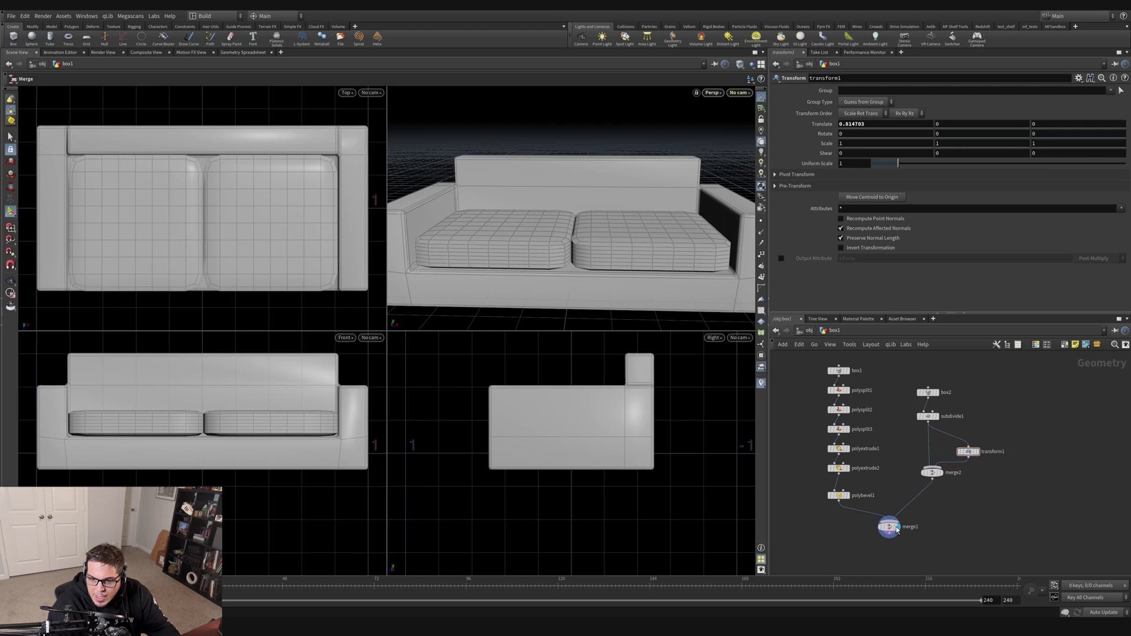
pyautogui.press('space')
pyautogui.moveTo(661, 227); pyautogui.dragTo(577, 219)
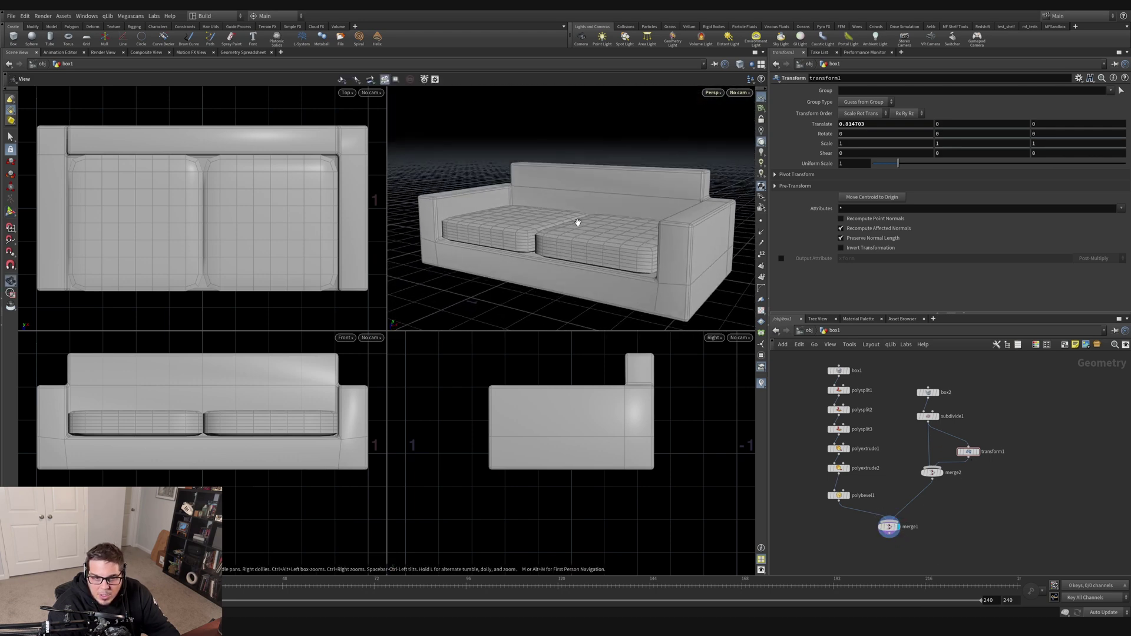
# Switch the viewport layout to a single perspective view and inspect the sofa with both cushions.
pyautogui.click(761, 63)
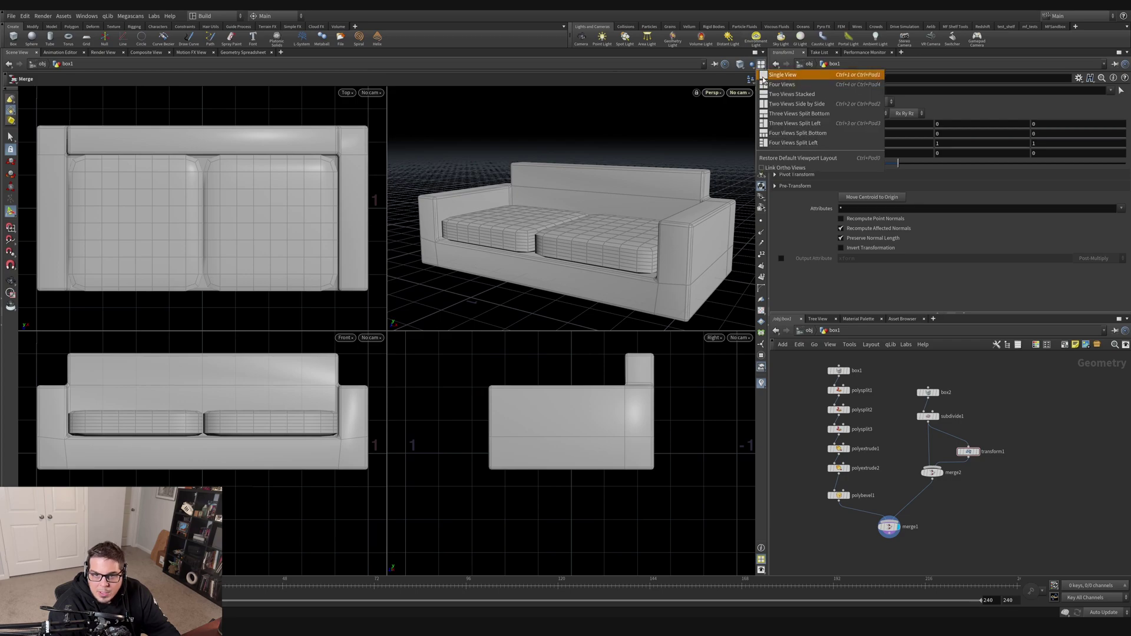
pyautogui.click(766, 74)
pyautogui.press('space')
pyautogui.moveTo(467, 376); pyautogui.dragTo(295, 285)
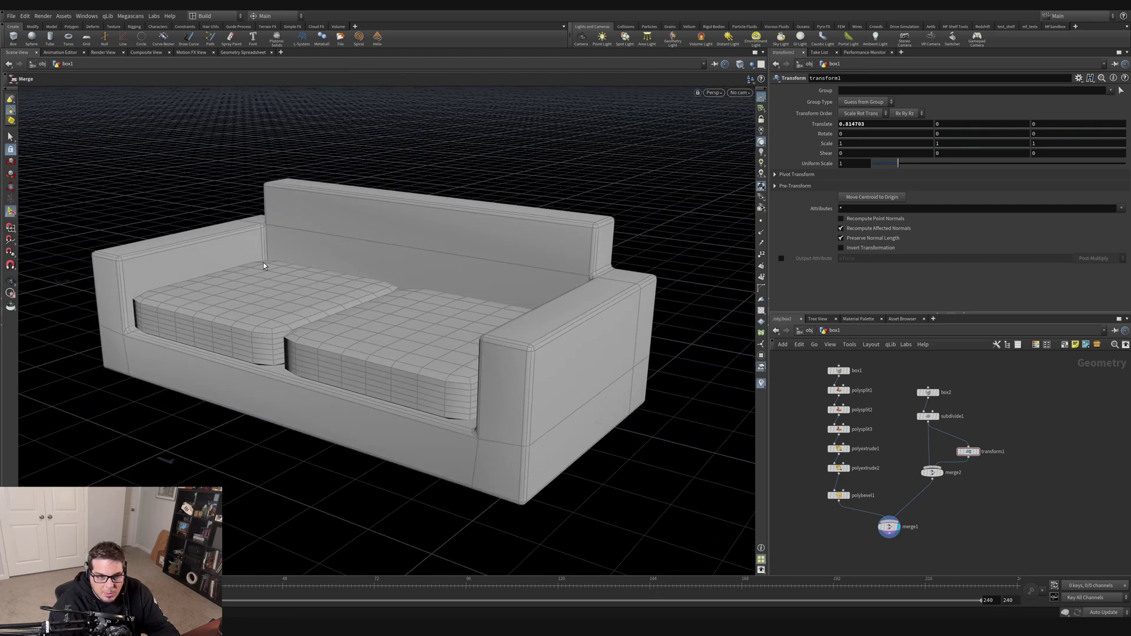
pyautogui.moveTo(492, 280); pyautogui.dragTo(444, 353)
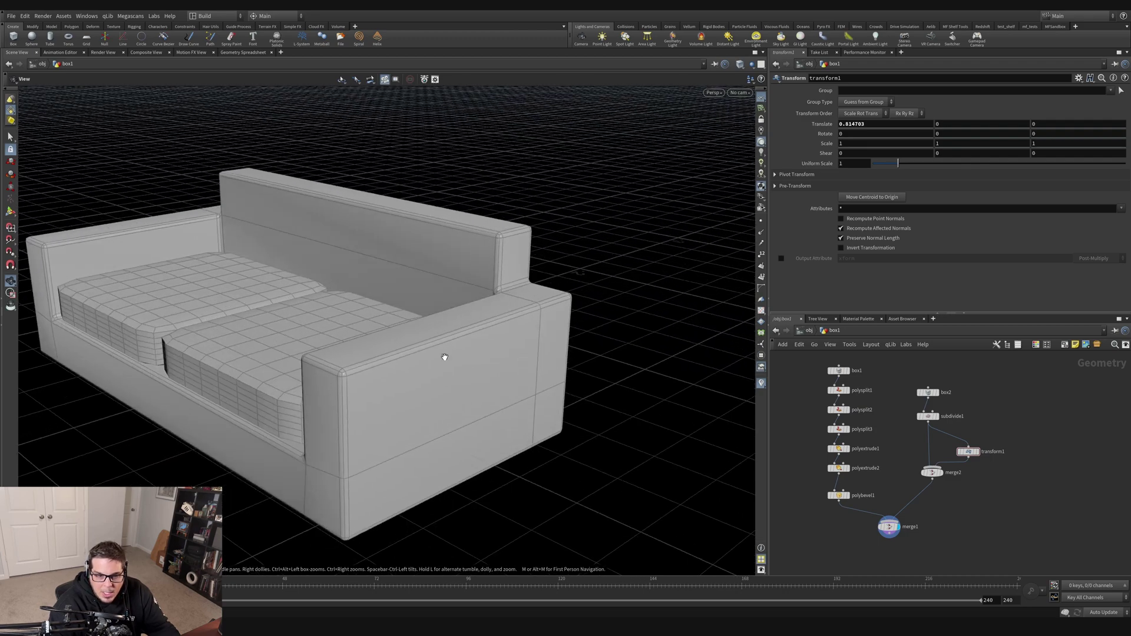
# Add a Transform node fed by merge2, display it, and show merge1 as a wireframe template.
pyautogui.moveTo(979, 529); pyautogui.dragTo(960, 472, button='middle')
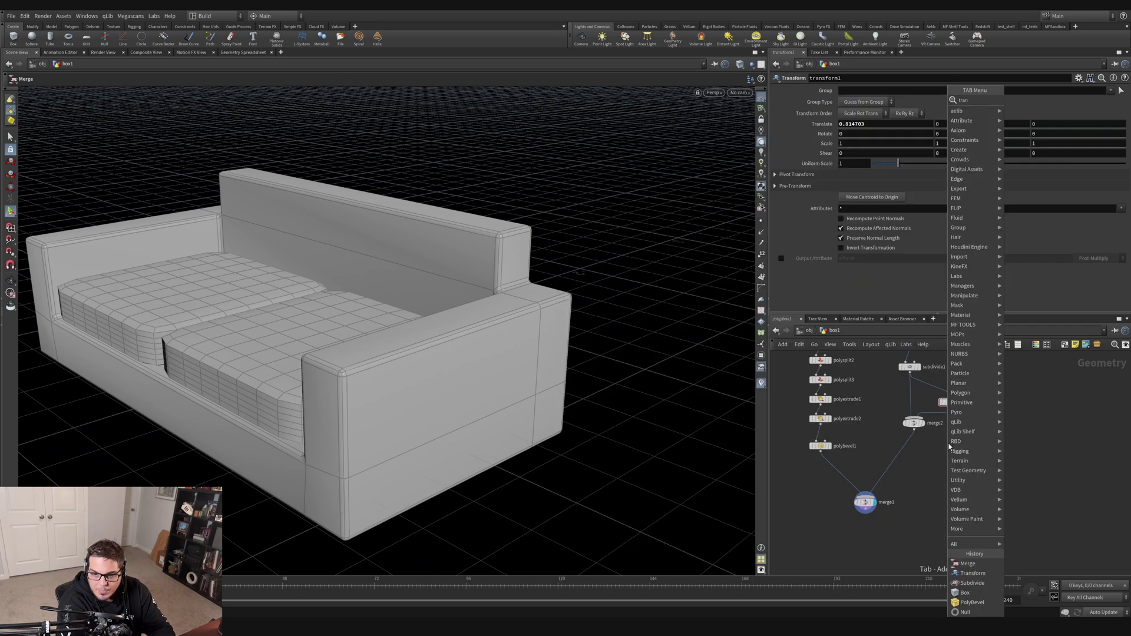
pyautogui.press('Return')
pyautogui.click(971, 457)
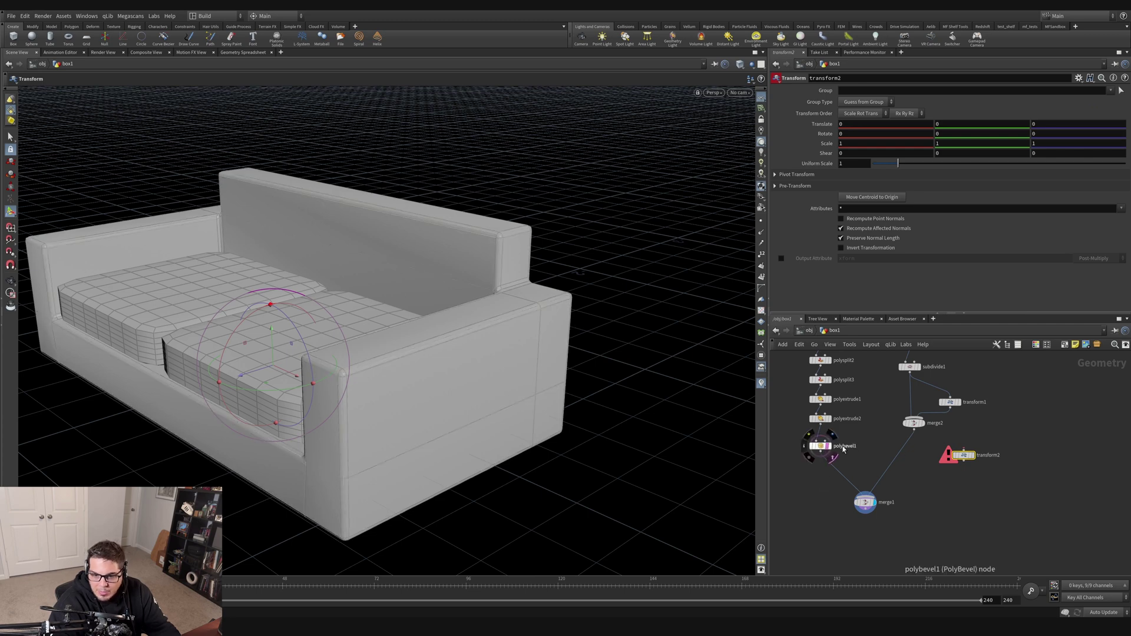
pyautogui.click(914, 430)
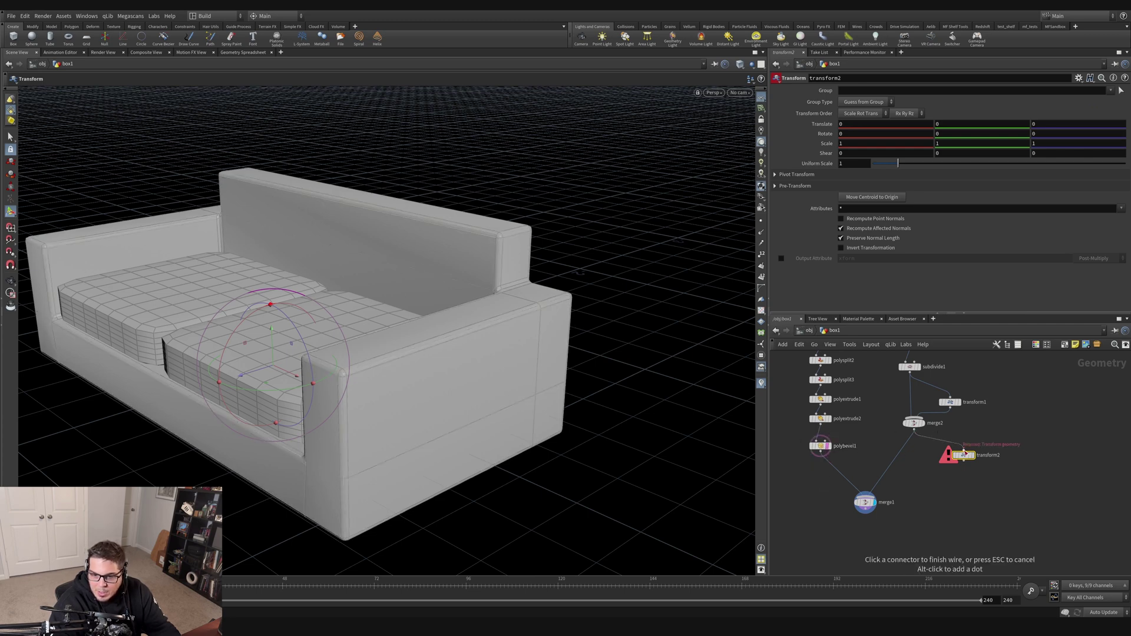
pyautogui.click(963, 450)
pyautogui.click(974, 456)
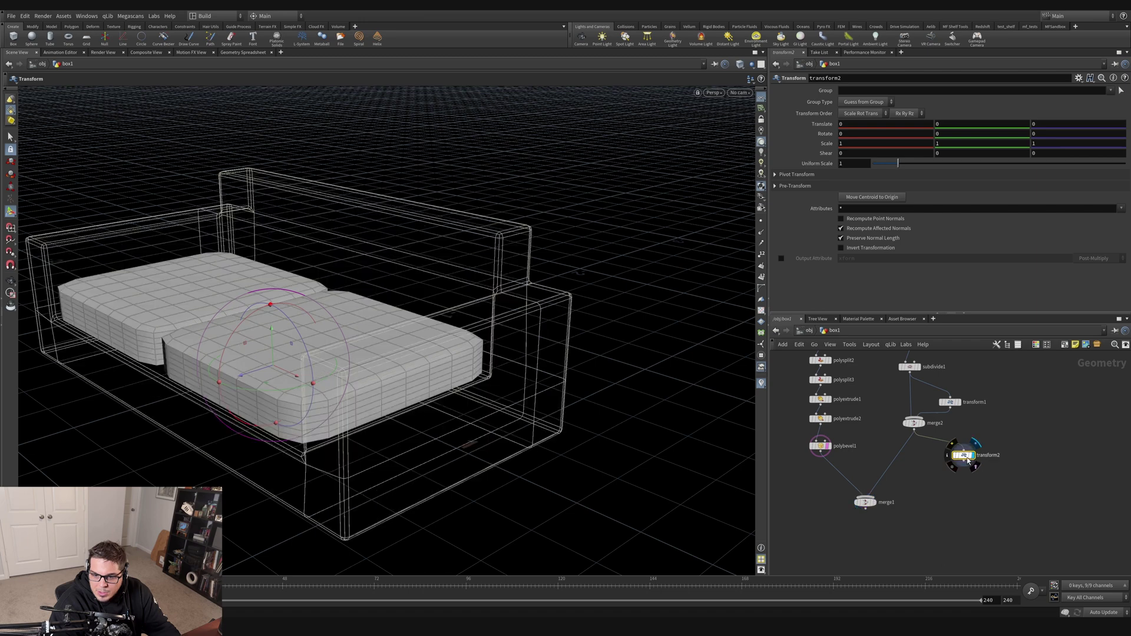
pyautogui.click(872, 504)
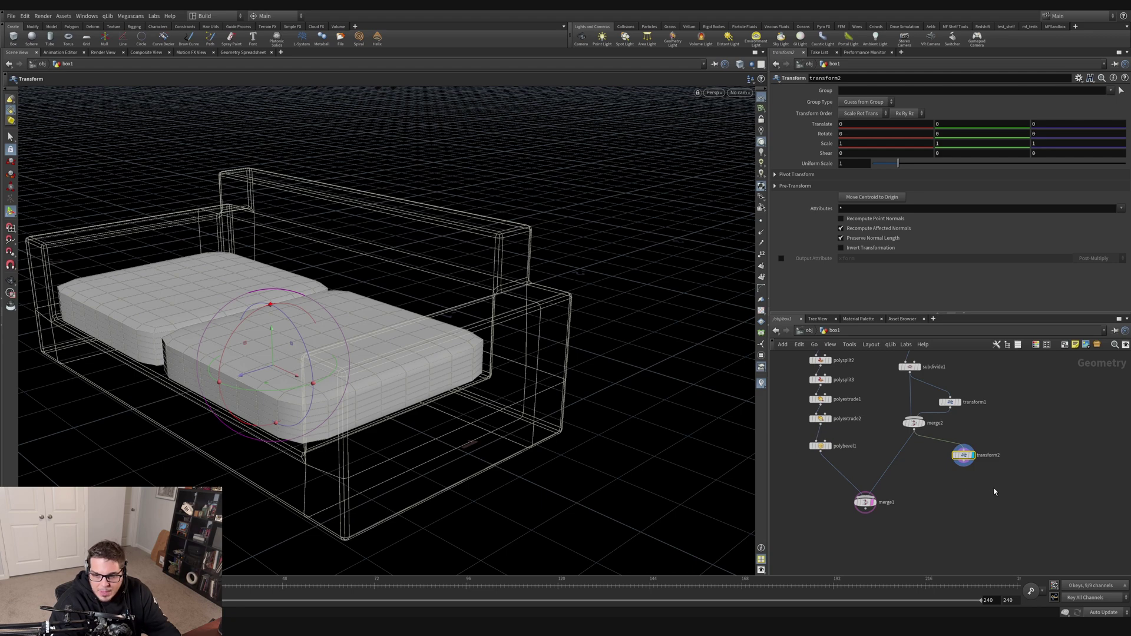
# Try rotating the copied cushions about X from a side view, and undo the rotation.
pyautogui.keyDown('alt'); pyautogui.moveTo(301, 254); pyautogui.dragTo(283, 360); pyautogui.keyUp('alt')
pyautogui.keyDown('alt'); pyautogui.moveTo(369, 377); pyautogui.dragTo(270, 272); pyautogui.keyUp('alt')
pyautogui.moveTo(394, 303); pyautogui.dragTo(329, 312, button='middle')
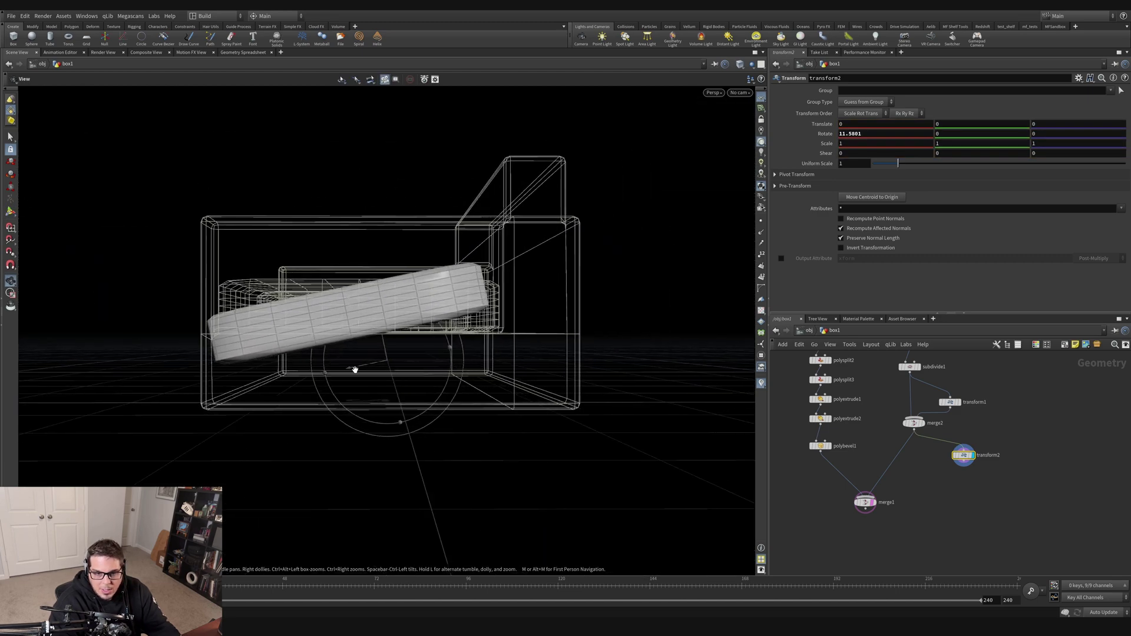
pyautogui.press('Return')
pyautogui.moveTo(322, 364); pyautogui.dragTo(400, 326)
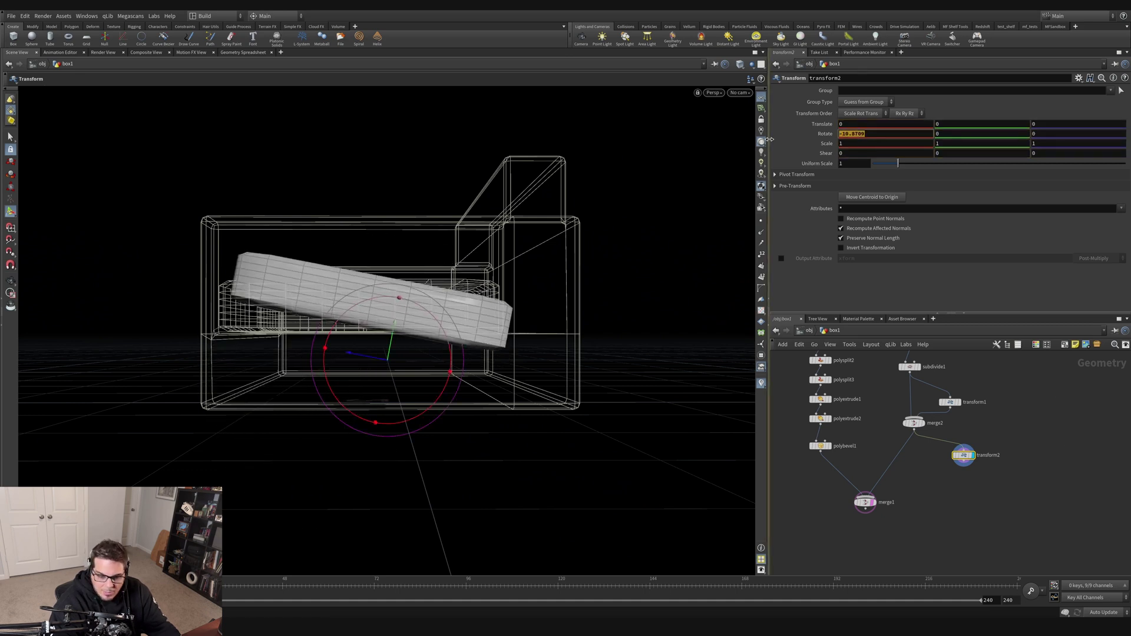
pyautogui.hotkey('ctrl', 'z')
# Move transform2's pivot to the middle of the two cushions in width, height and depth.
pyautogui.keyDown('alt'); pyautogui.moveTo(295, 232); pyautogui.dragTo(350, 308); pyautogui.keyUp('alt')
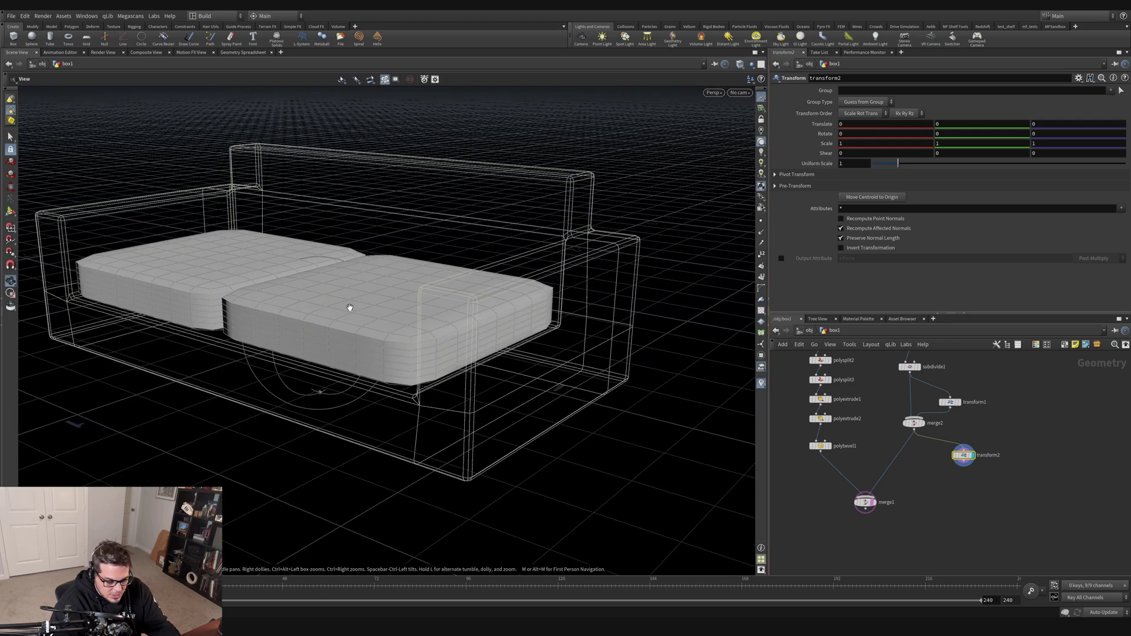
pyautogui.press('Return')
pyautogui.press('Insert')
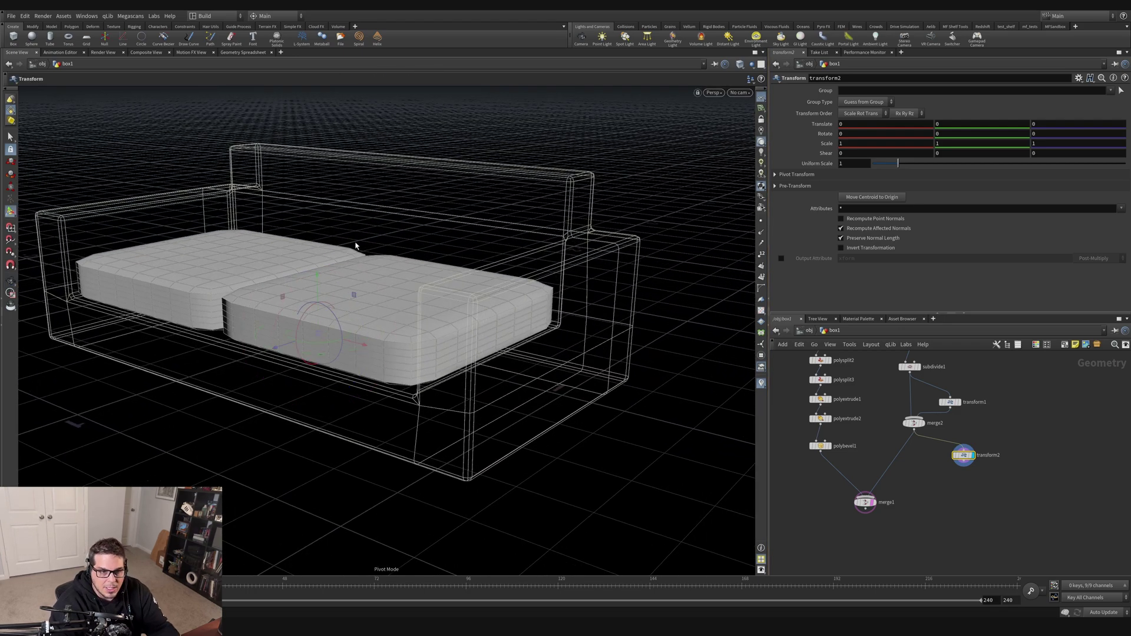
pyautogui.press('Escape')
pyautogui.moveTo(323, 255); pyautogui.dragTo(373, 307)
pyautogui.press('Return')
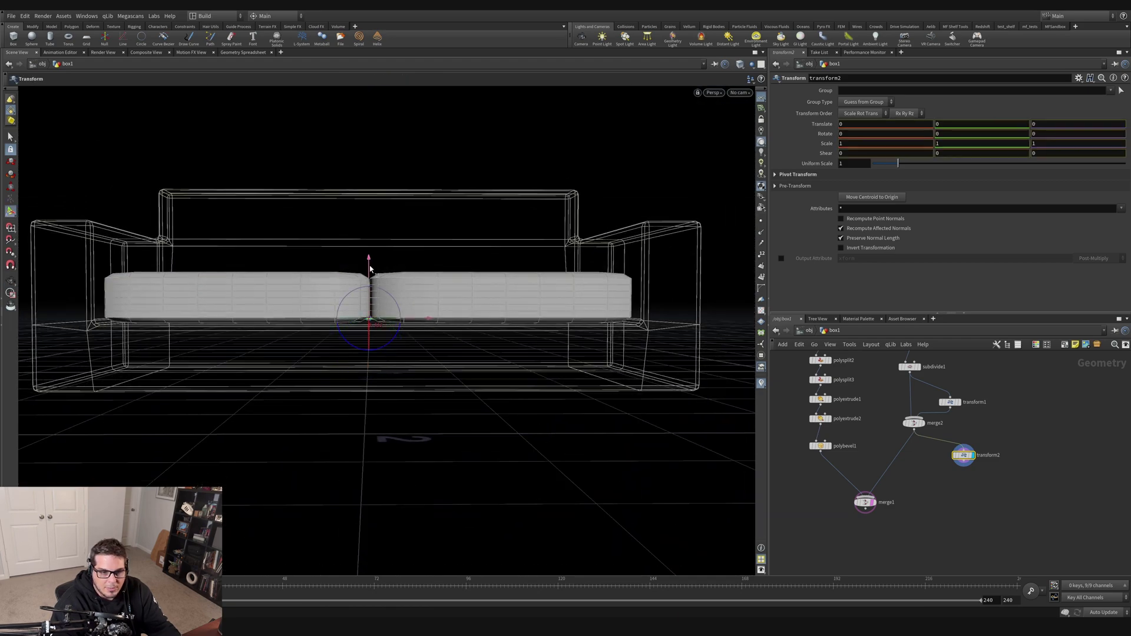
pyautogui.press('Escape')
pyautogui.moveTo(371, 254); pyautogui.dragTo(355, 327)
pyautogui.press('Return')
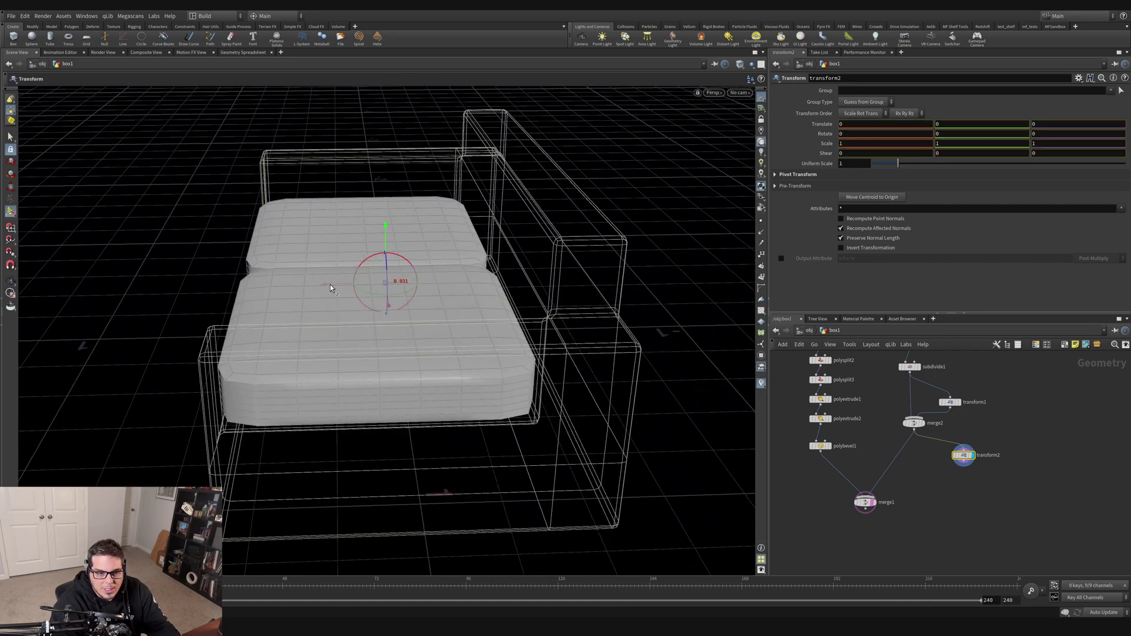
pyautogui.press('Escape')
pyautogui.moveTo(320, 290); pyautogui.dragTo(355, 227)
pyautogui.moveTo(430, 285); pyautogui.dragTo(387, 280)
pyautogui.press('Return')
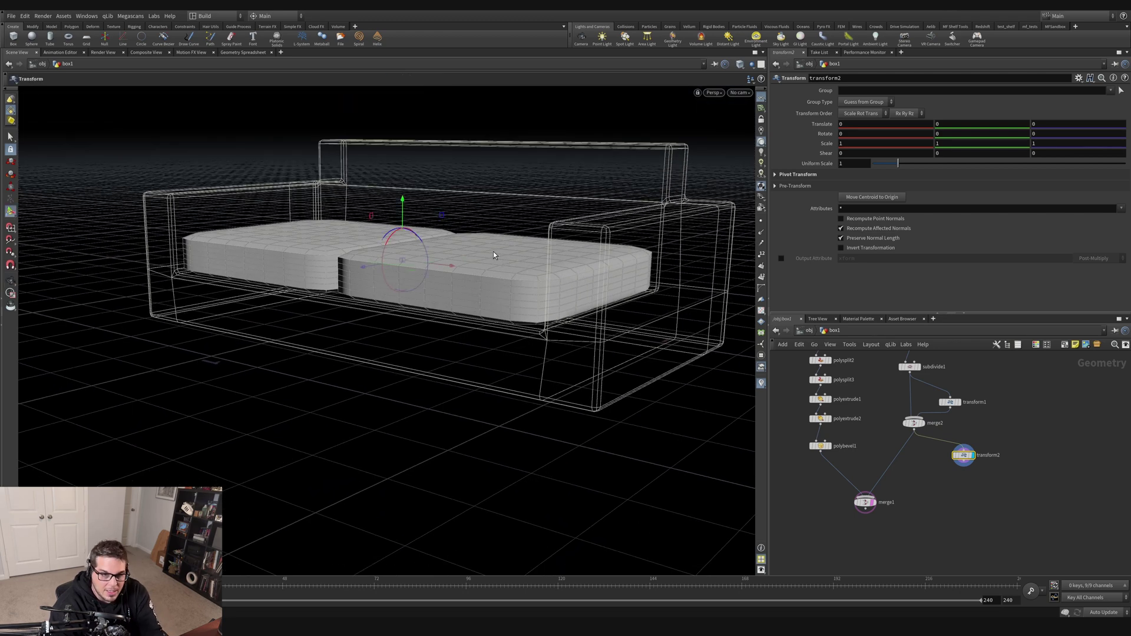
pyautogui.press('Insert')
# Test transform2's rotation about the new pivot, reset it, and stand the cushions upright with an X rotation of 90.
pyautogui.moveTo(371, 228); pyautogui.dragTo(223, 224)
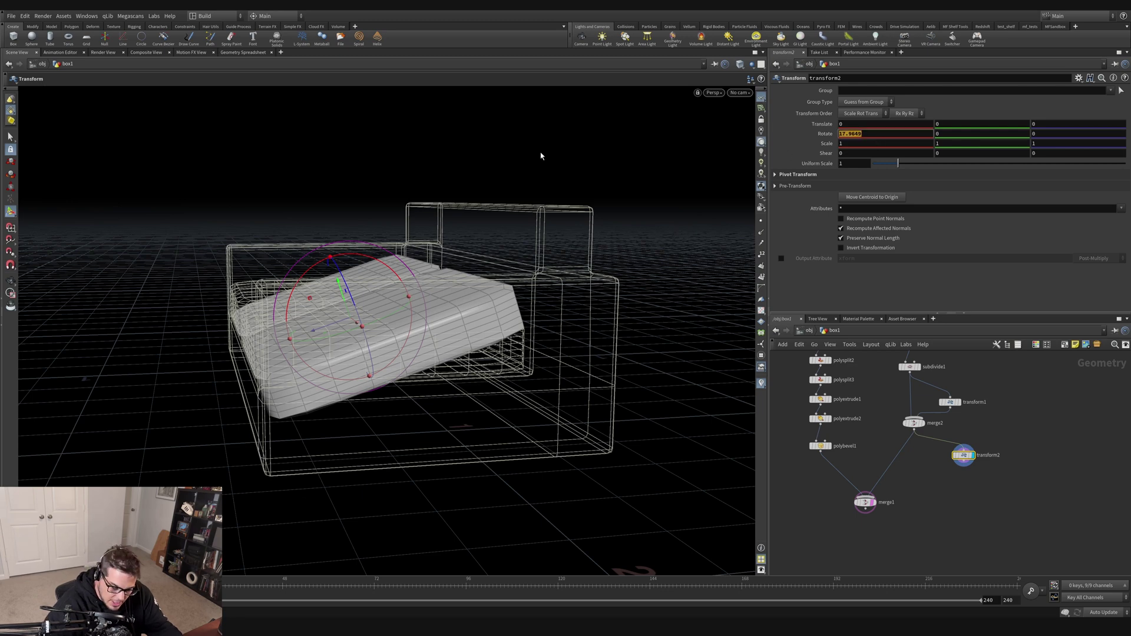
pyautogui.write('0')
pyautogui.press('Return')
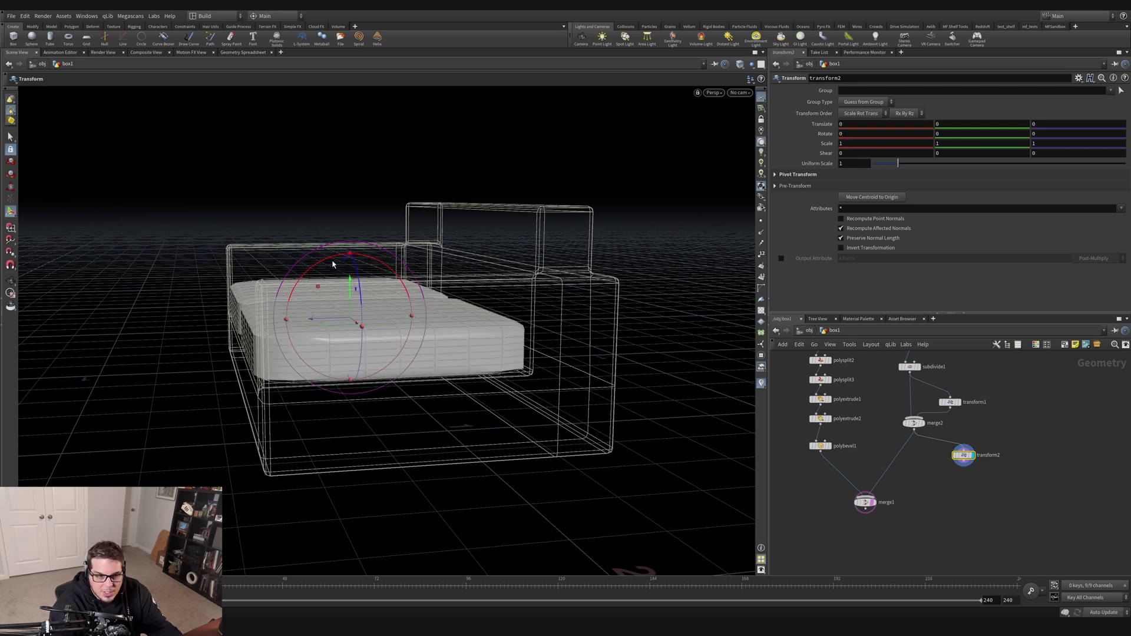
pyautogui.moveTo(316, 265); pyautogui.dragTo(260, 417)
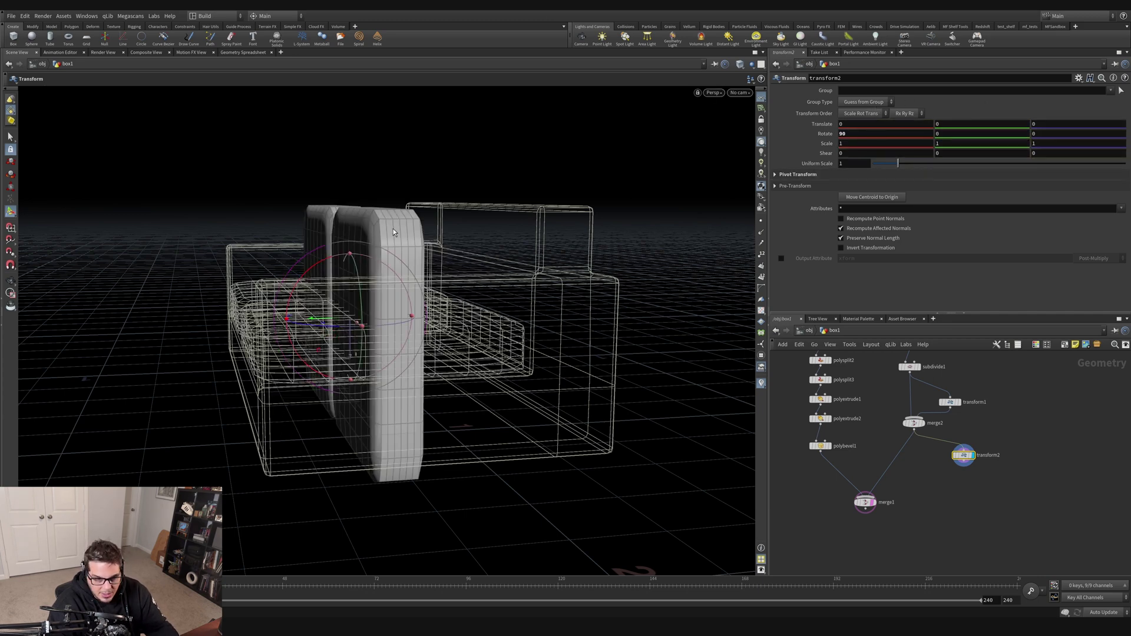
# Move the upright cushions up and back against the backrest, to about Y 0.225 and Z -0.336.
pyautogui.keyDown('alt'); pyautogui.moveTo(377, 298); pyautogui.dragTo(449, 291); pyautogui.keyUp('alt')
pyautogui.keyDown('alt'); pyautogui.moveTo(450, 290); pyautogui.dragTo(467, 315, button='middle'); pyautogui.keyUp('alt')
pyautogui.keyDown('alt'); pyautogui.moveTo(467, 315); pyautogui.dragTo(386, 361); pyautogui.keyUp('alt')
pyautogui.press('Return')
pyautogui.moveTo(265, 350)
pyautogui.mouseDown()
pyautogui.moveTo(320, 276)
pyautogui.moveTo(237, 368)
pyautogui.moveTo(288, 286)
pyautogui.moveTo(250, 371)
pyautogui.moveTo(424, 324)
pyautogui.moveTo(246, 347)
pyautogui.mouseUp()
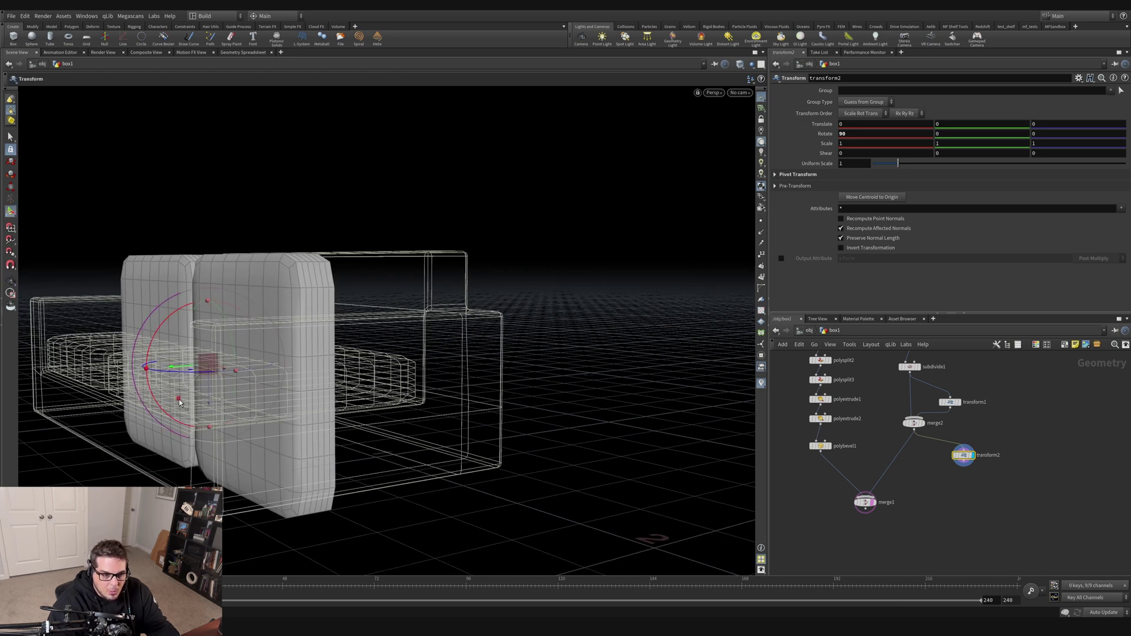
pyautogui.moveTo(179, 401); pyautogui.dragTo(258, 335)
# Scale the back cushions along Z to about 0.423 to shorten their height.
pyautogui.press('space')
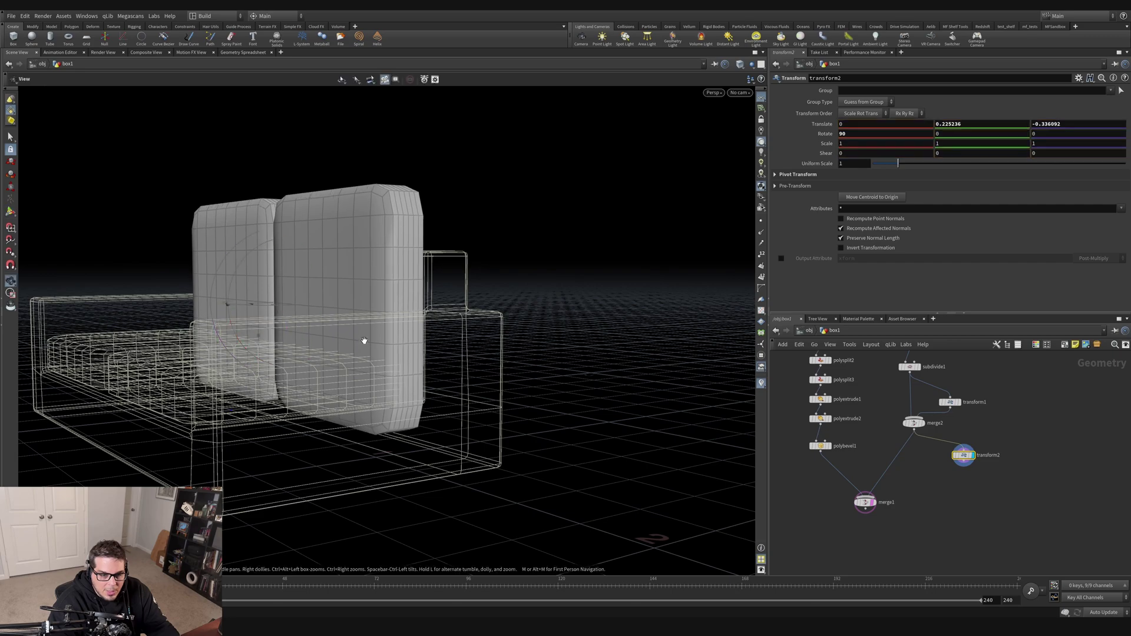
pyautogui.moveTo(364, 341)
pyautogui.mouseDown()
pyautogui.moveTo(412, 353)
pyautogui.moveTo(348, 354)
pyautogui.moveTo(366, 336)
pyautogui.moveTo(355, 355)
pyautogui.mouseUp()
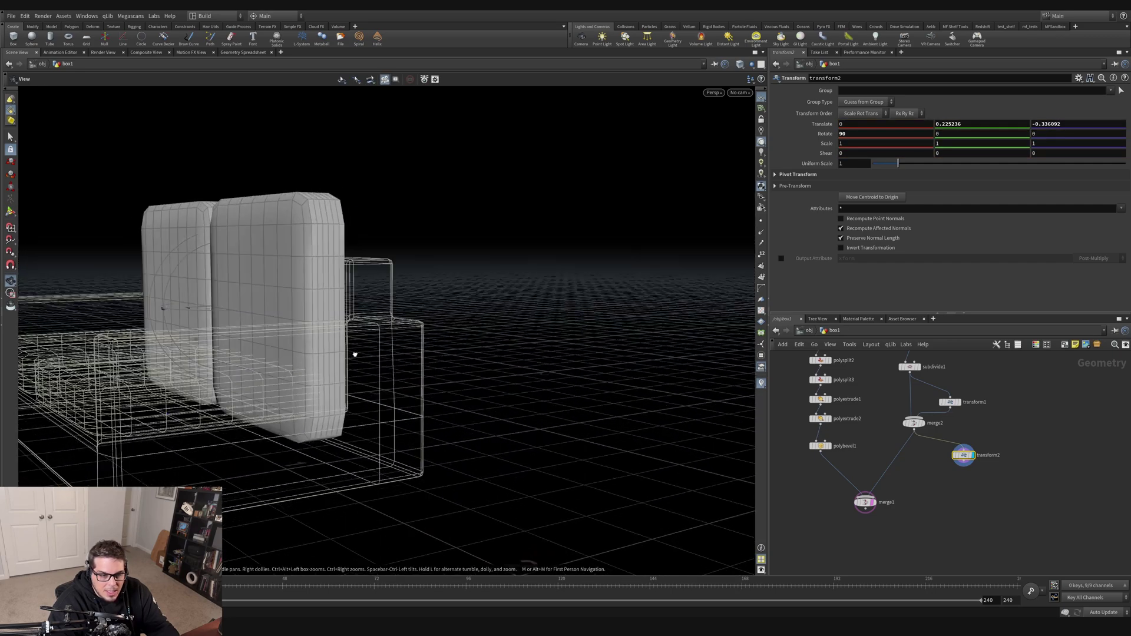
pyautogui.press('Return')
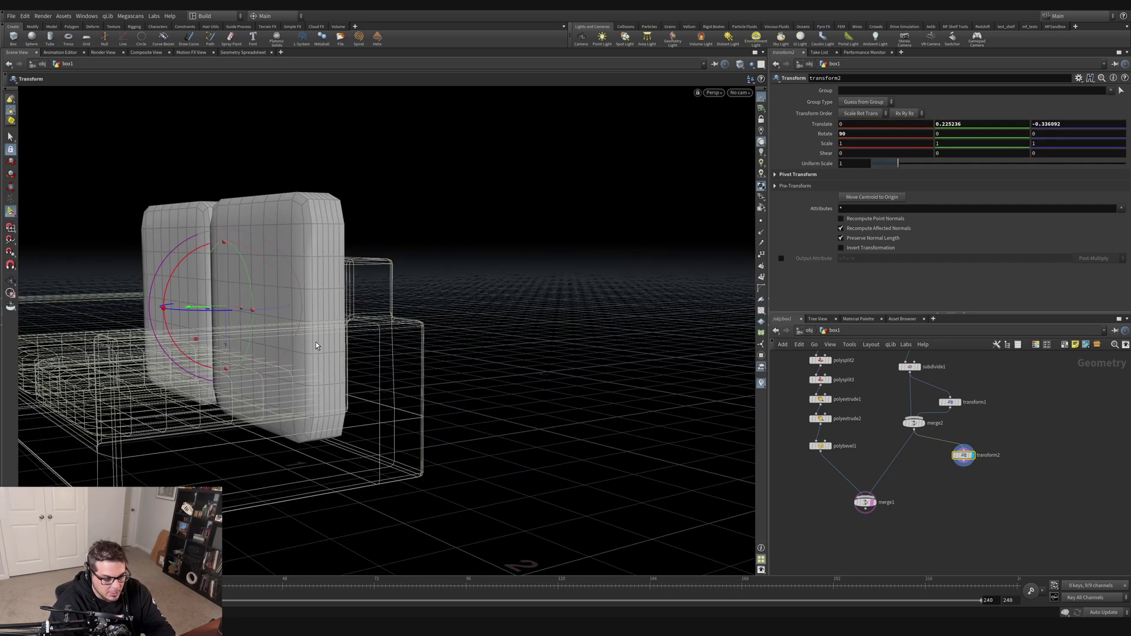
pyautogui.press('e')
pyautogui.moveTo(231, 372); pyautogui.dragTo(230, 336)
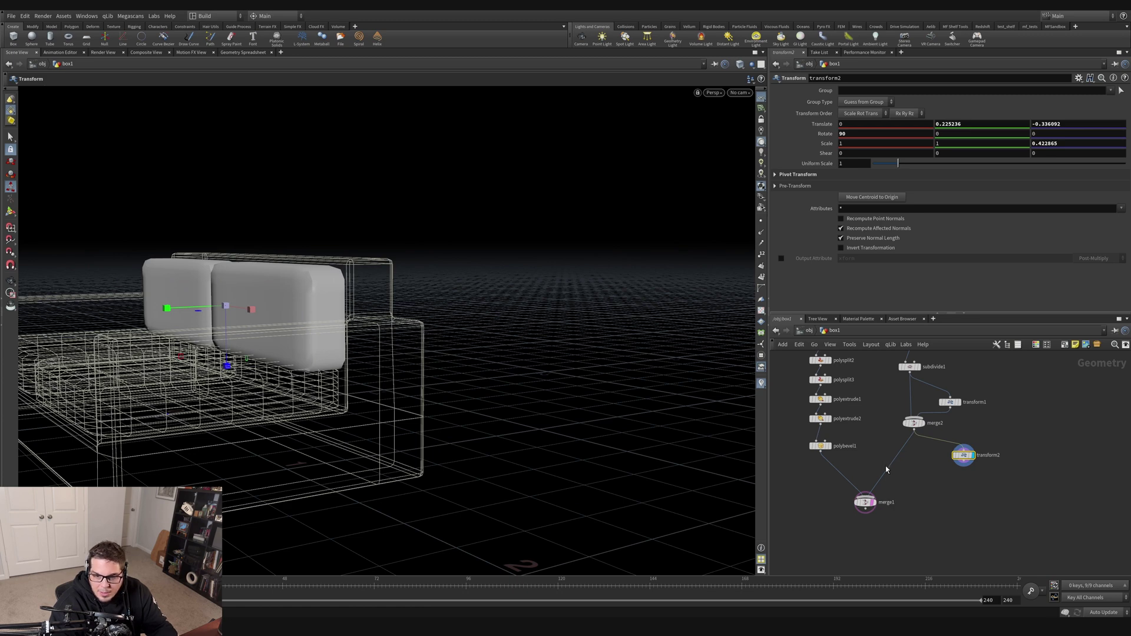
# Compare the displays of merge1, merge2 and transform2, and place a new Merge node below merge2.
pyautogui.moveTo(933, 496)
pyautogui.mouseDown(button='middle')
pyautogui.moveTo(948, 482)
pyautogui.moveTo(946, 515)
pyautogui.mouseUp(button='middle')
pyautogui.scroll(3, 905, 477)
pyautogui.click(912, 530)
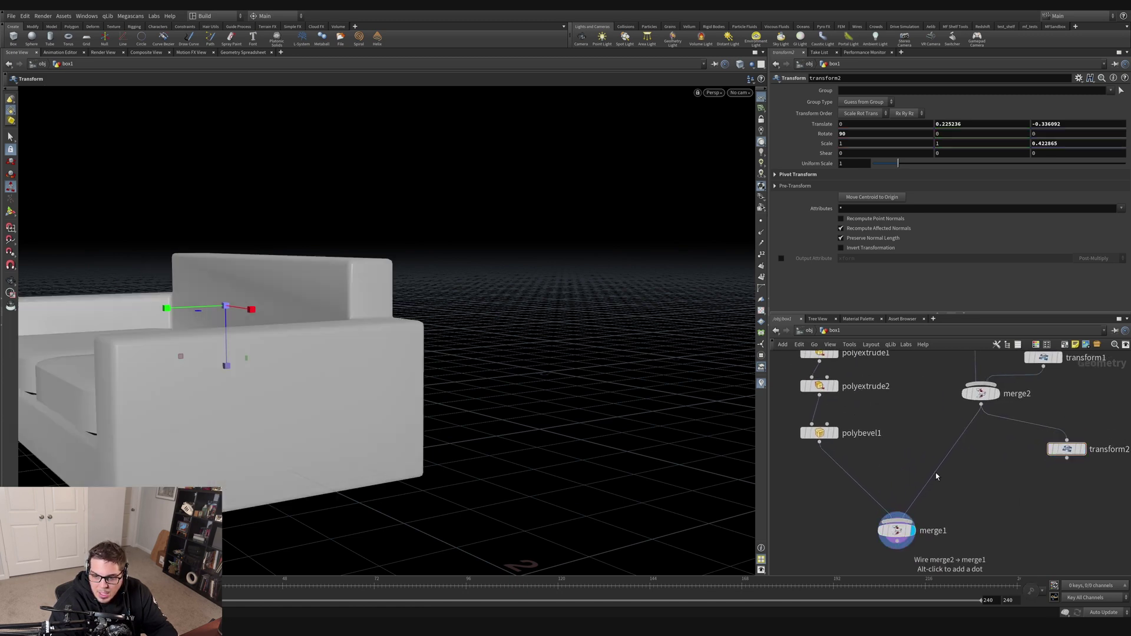
pyautogui.click(1081, 448)
pyautogui.click(995, 394)
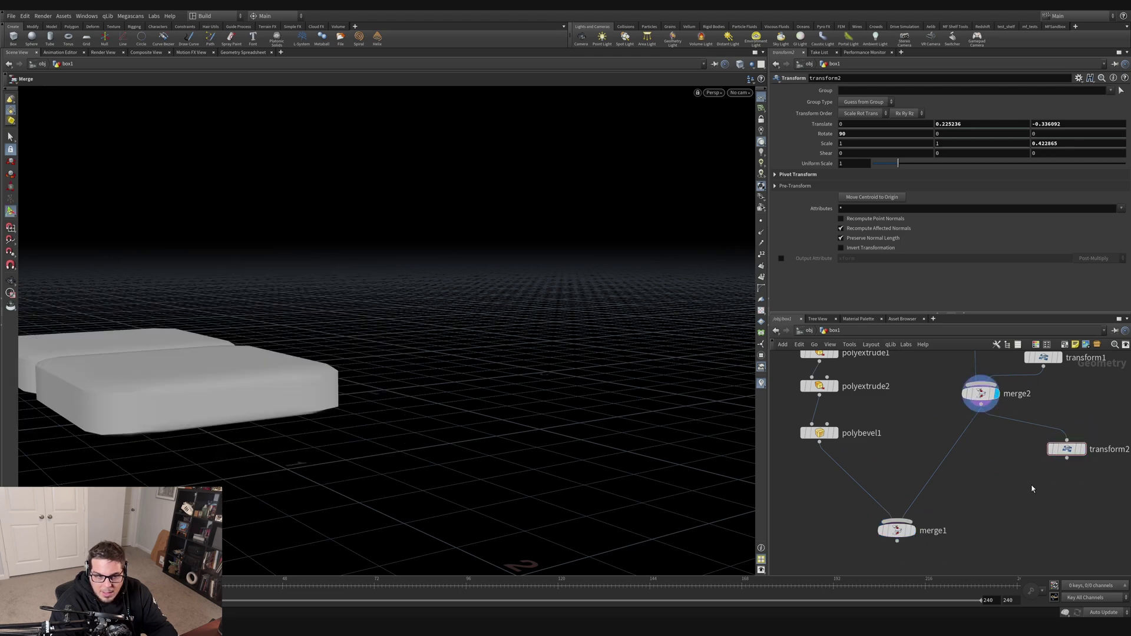
pyautogui.click(1085, 450)
pyautogui.press('Tab')
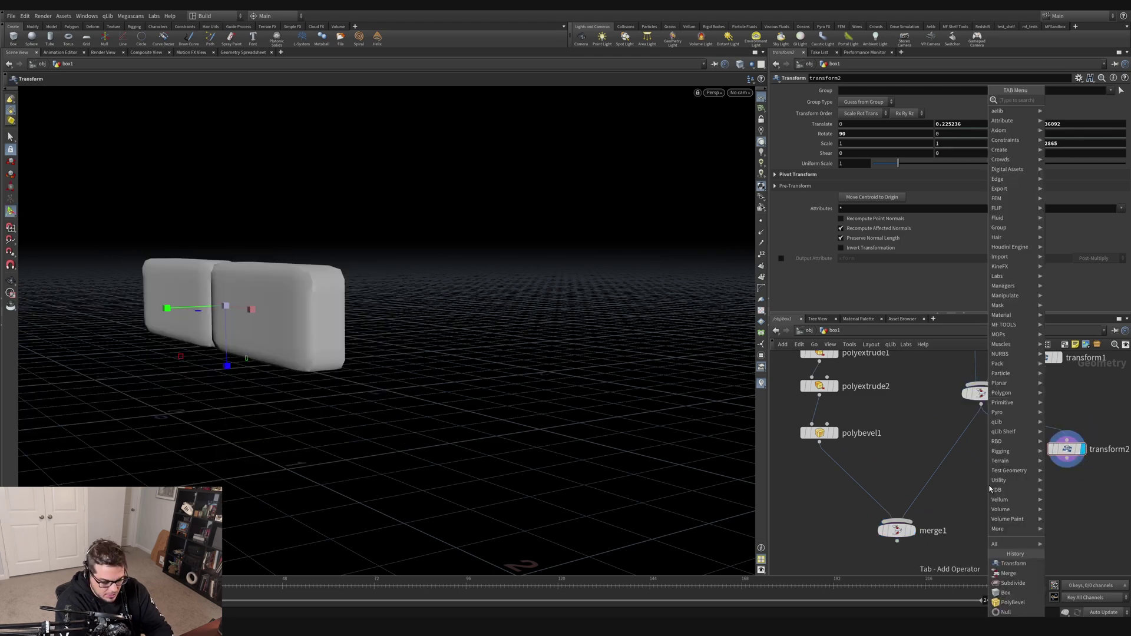
pyautogui.write('mer')
pyautogui.press('Return')
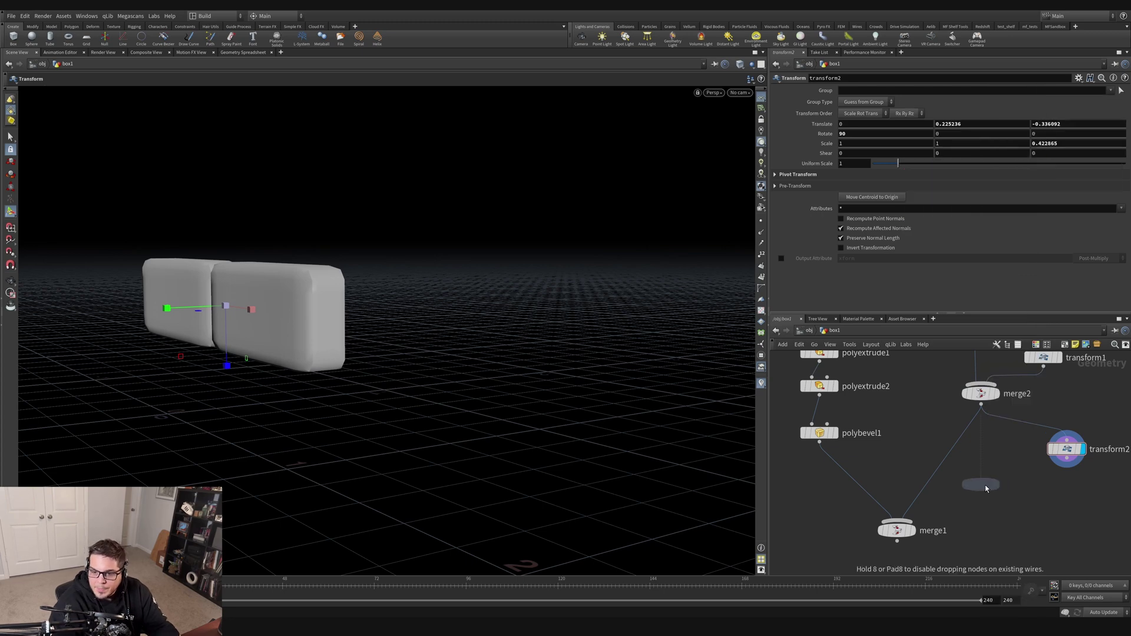
pyautogui.click(985, 488)
# Connect merge2 and transform2 to merge3, feed merge3 into merge1 in place of merge2, and display merge1.
pyautogui.click(981, 404)
pyautogui.click(981, 474)
pyautogui.click(982, 474)
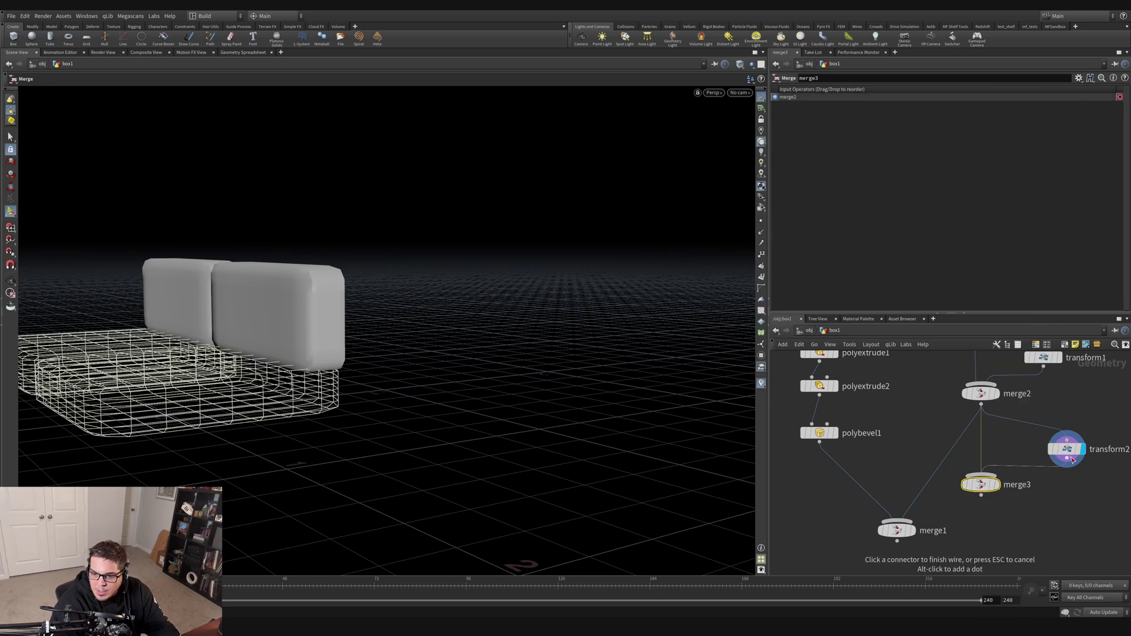
pyautogui.click(1071, 459)
pyautogui.moveTo(925, 494); pyautogui.dragTo(977, 497)
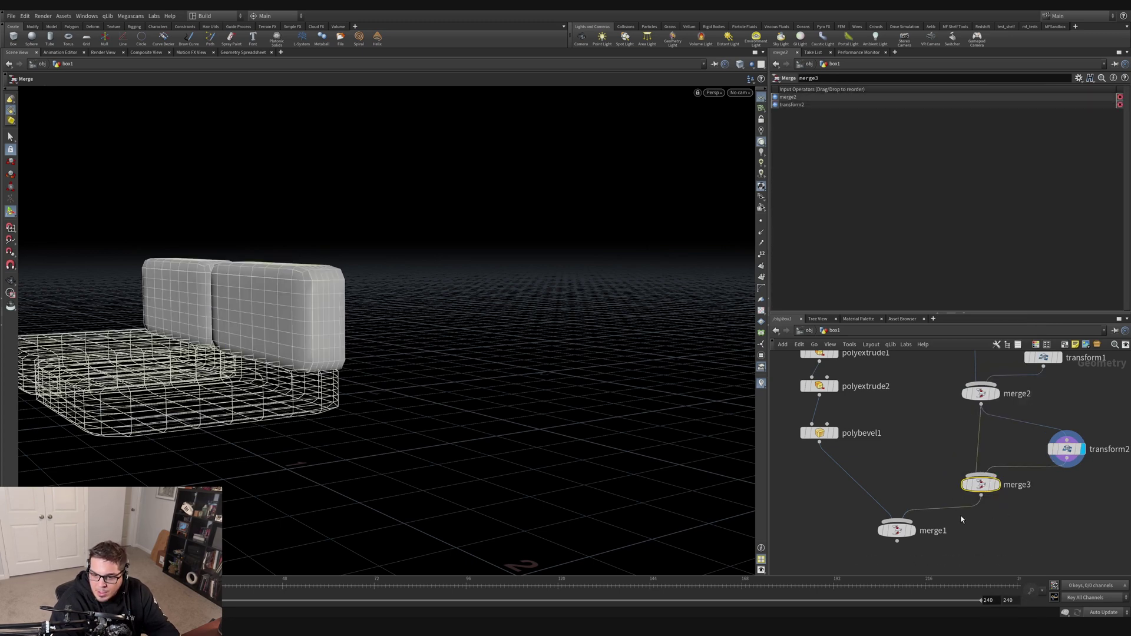
pyautogui.click(914, 531)
# Raise the back cushions slightly by setting transform2's Y translation to about 0.238.
pyautogui.keyDown('alt'); pyautogui.moveTo(130, 306); pyautogui.dragTo(556, 436); pyautogui.keyUp('alt')
pyautogui.press('Escape')
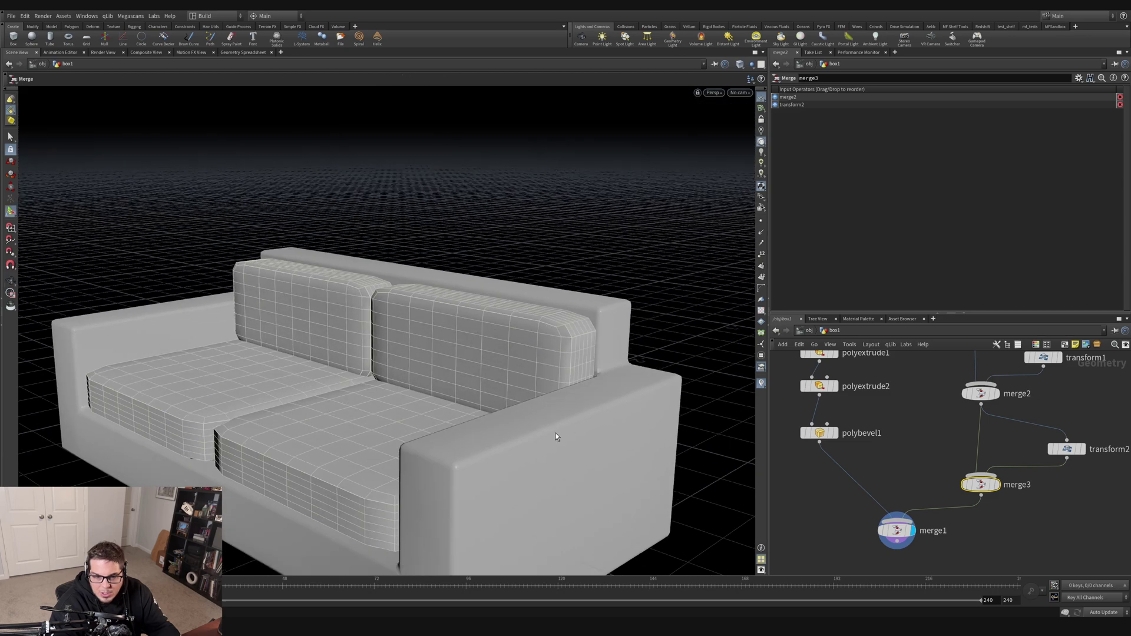
pyautogui.keyDown('alt'); pyautogui.moveTo(555, 433); pyautogui.dragTo(545, 401, button='right'); pyautogui.keyUp('alt')
pyautogui.keyDown('alt'); pyautogui.moveTo(546, 401); pyautogui.dragTo(533, 394); pyautogui.keyUp('alt')
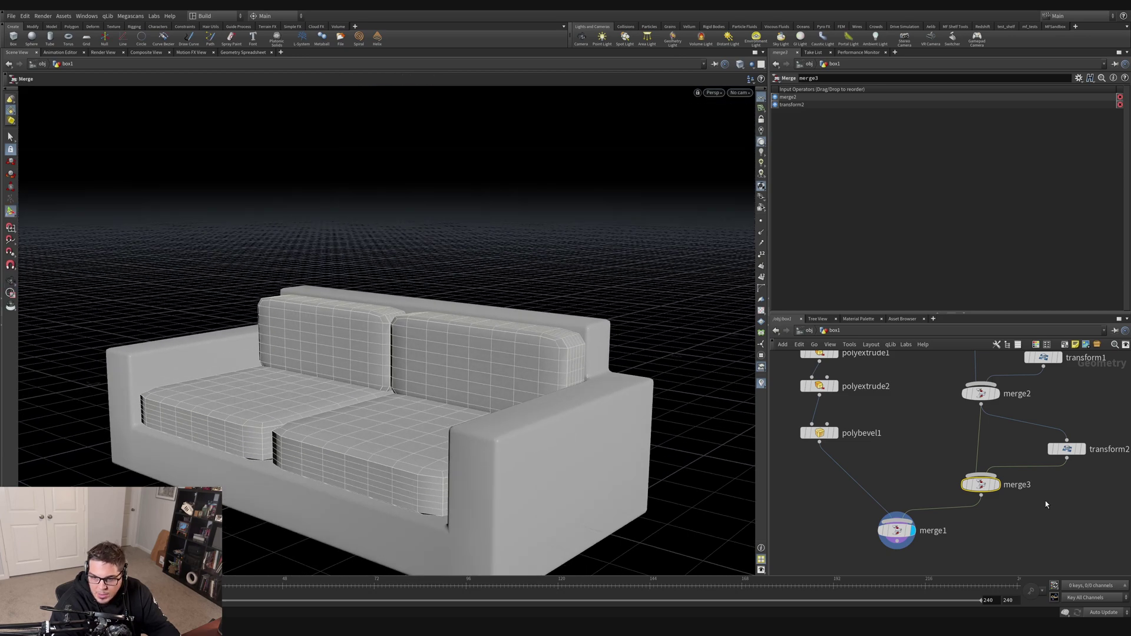
pyautogui.click(1079, 449)
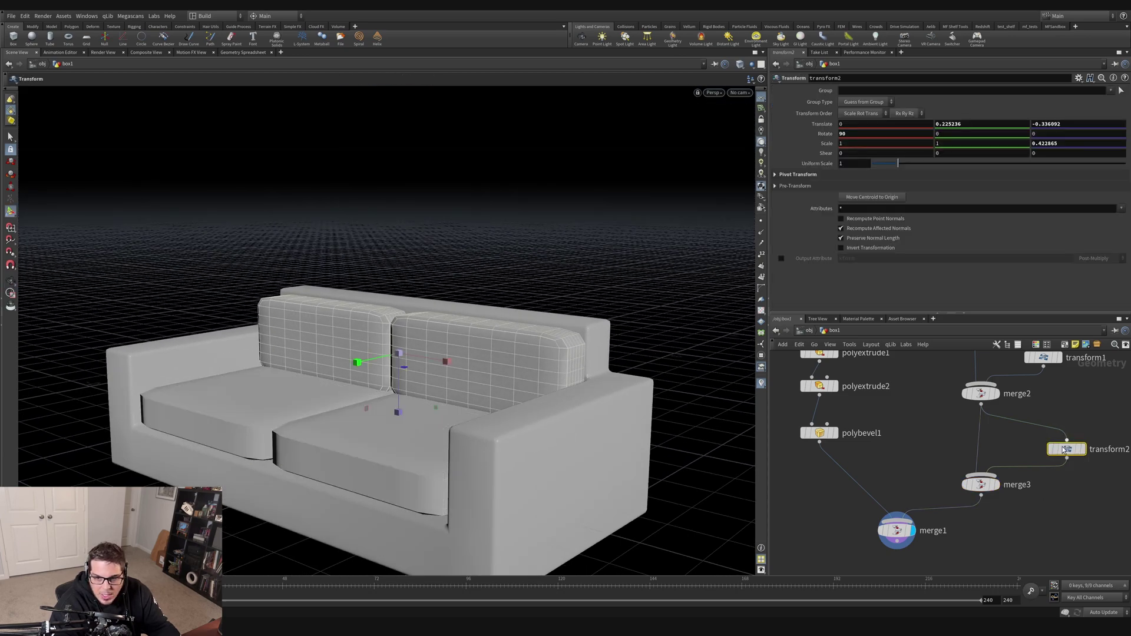
pyautogui.moveTo(972, 123); pyautogui.dragTo(1032, 158, button='middle')
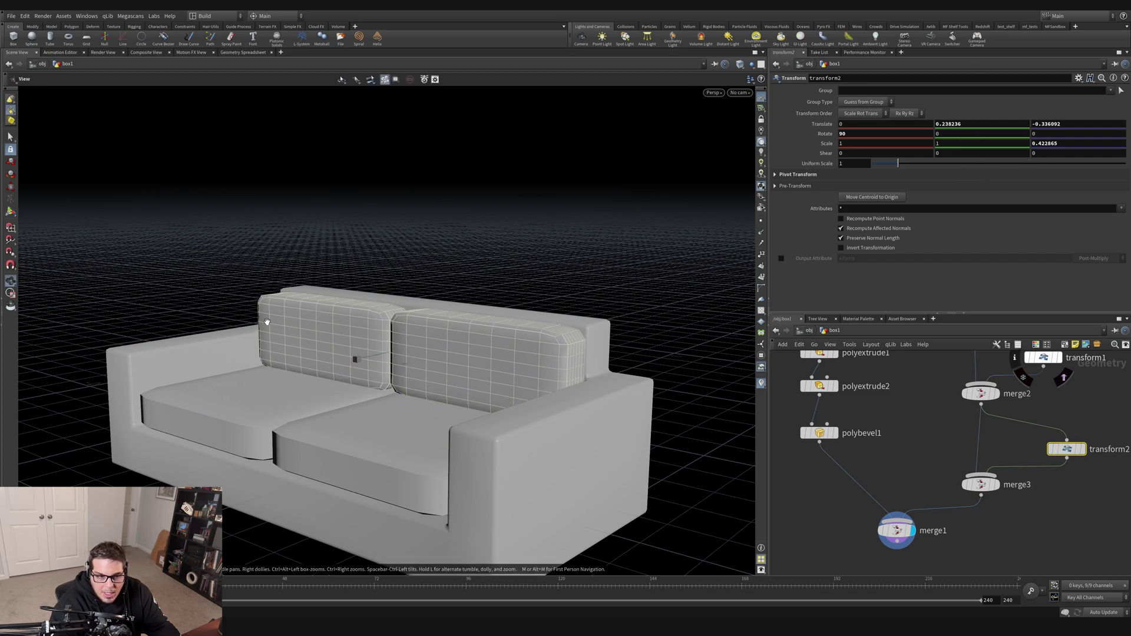
# Inspect the sofa from an angle and from the front, review the full node network, and clear the node selection.
pyautogui.keyDown('alt'); pyautogui.moveTo(265, 321); pyautogui.dragTo(454, 348); pyautogui.keyUp('alt')
pyautogui.press('t')
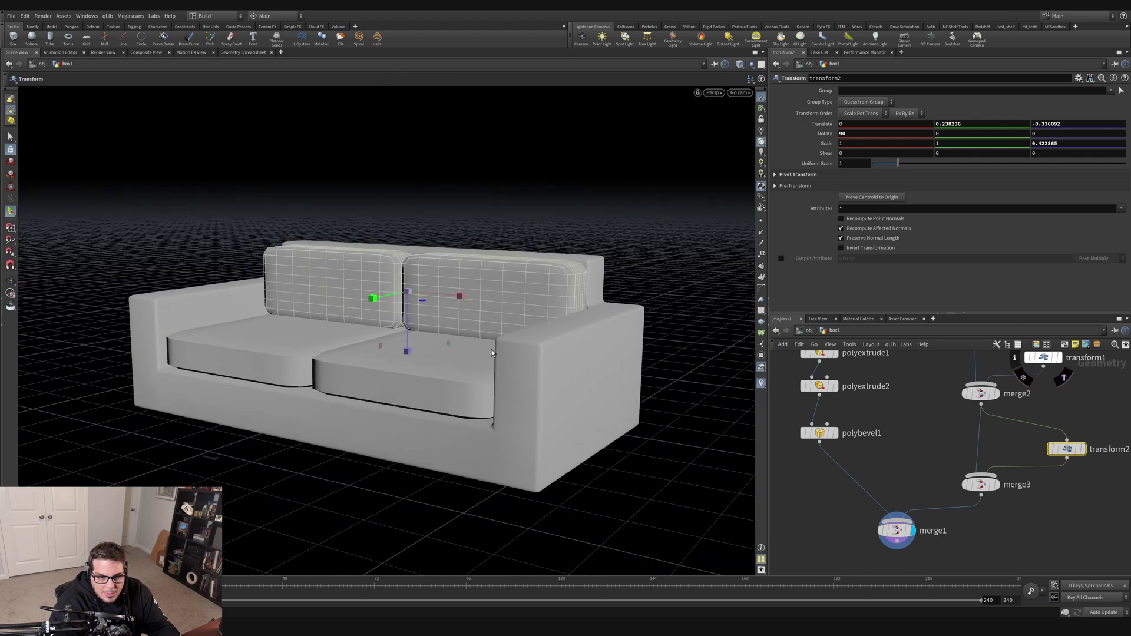
pyautogui.scroll(-3, 1053, 450)
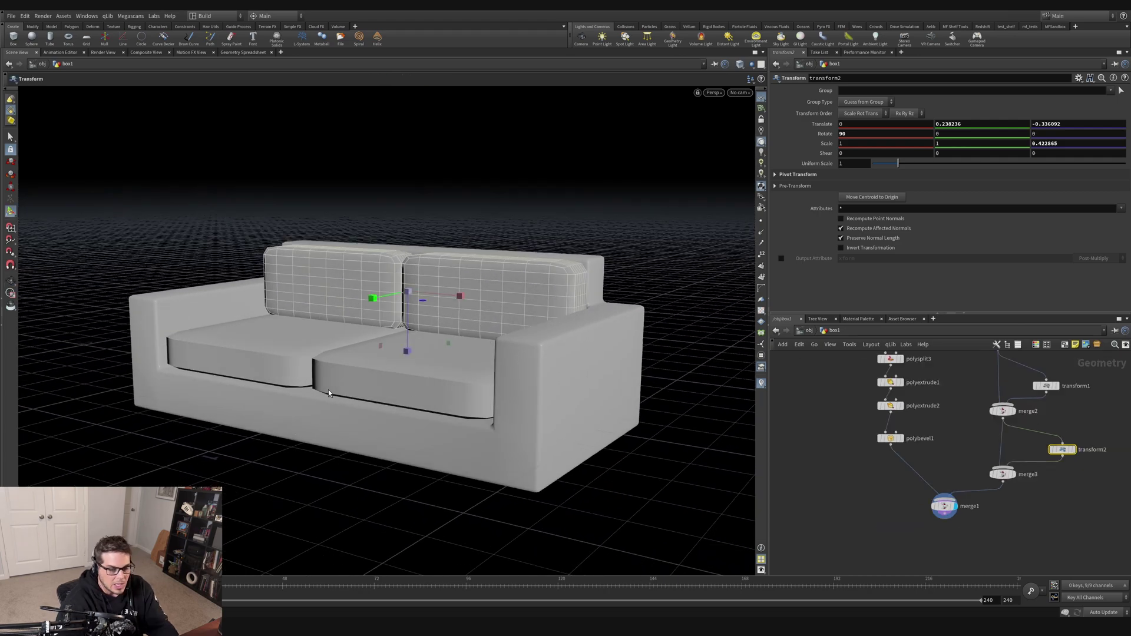
pyautogui.press('Escape')
pyautogui.moveTo(441, 479); pyautogui.dragTo(506, 376)
pyautogui.press('t')
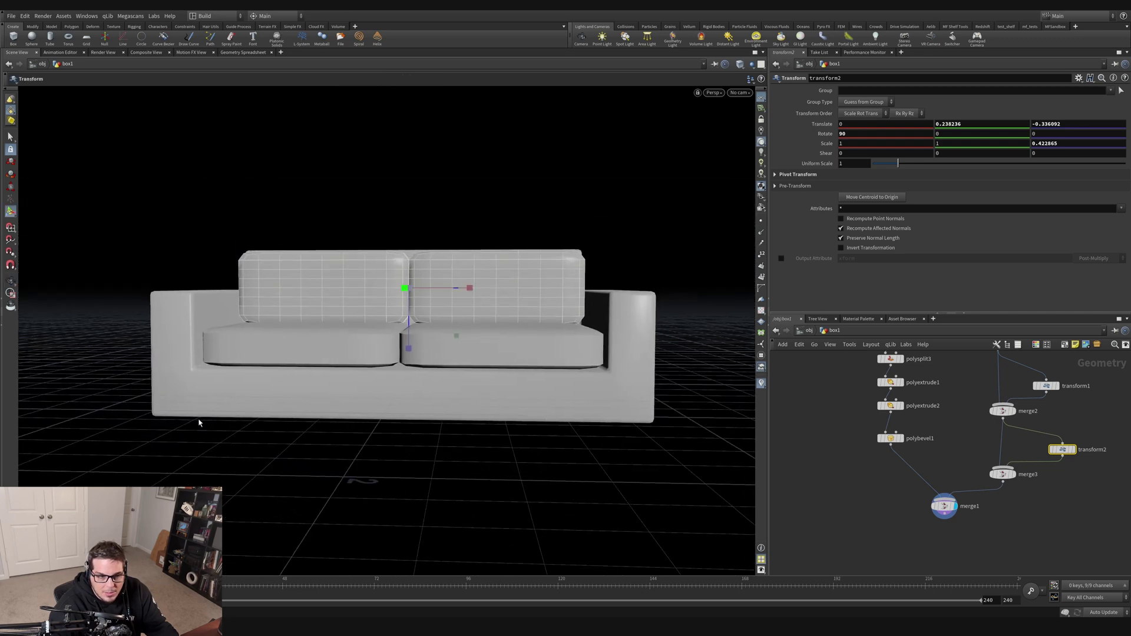
pyautogui.scroll(-5, 863, 495)
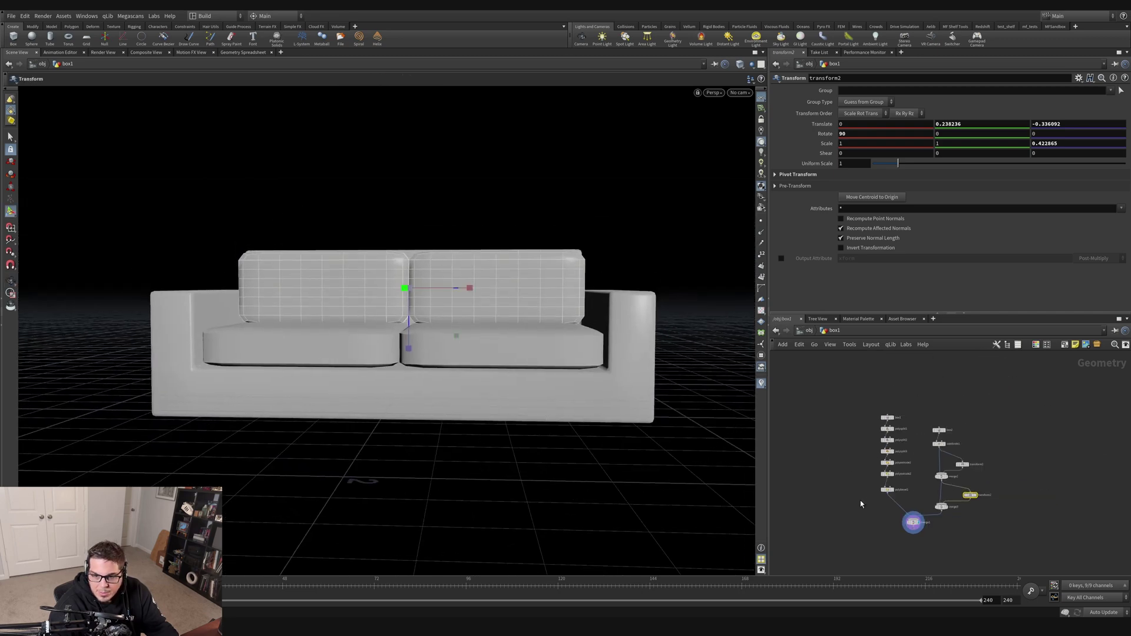
pyautogui.scroll(5, 860, 471)
pyautogui.click(836, 401)
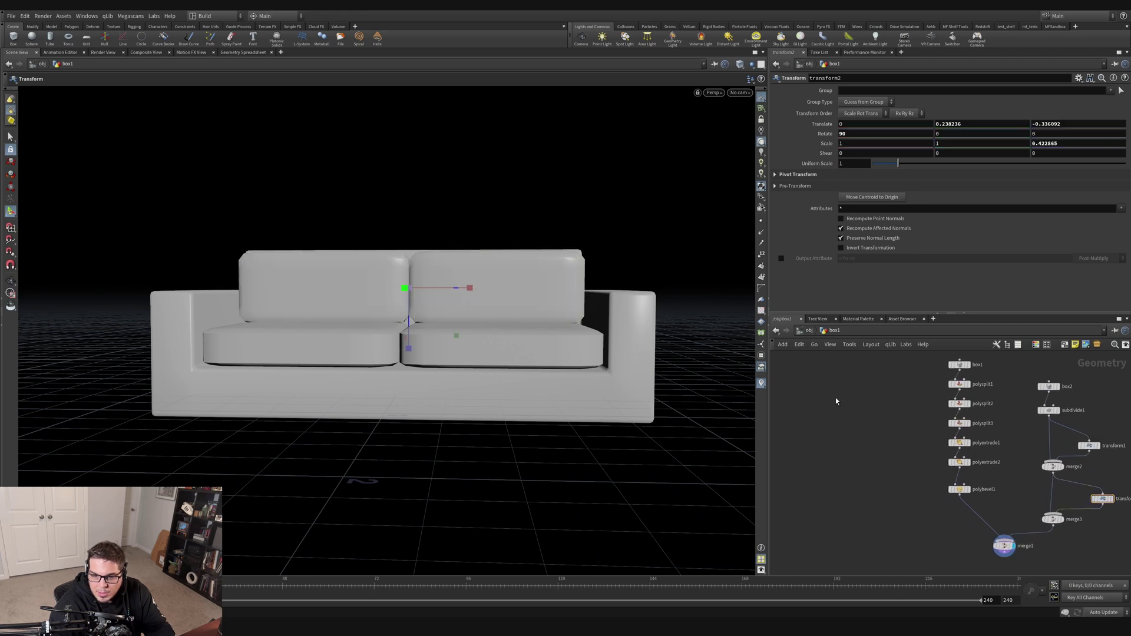
# Add a Tube node in the empty area beside the sofa's node chains.
pyautogui.press('Tab')
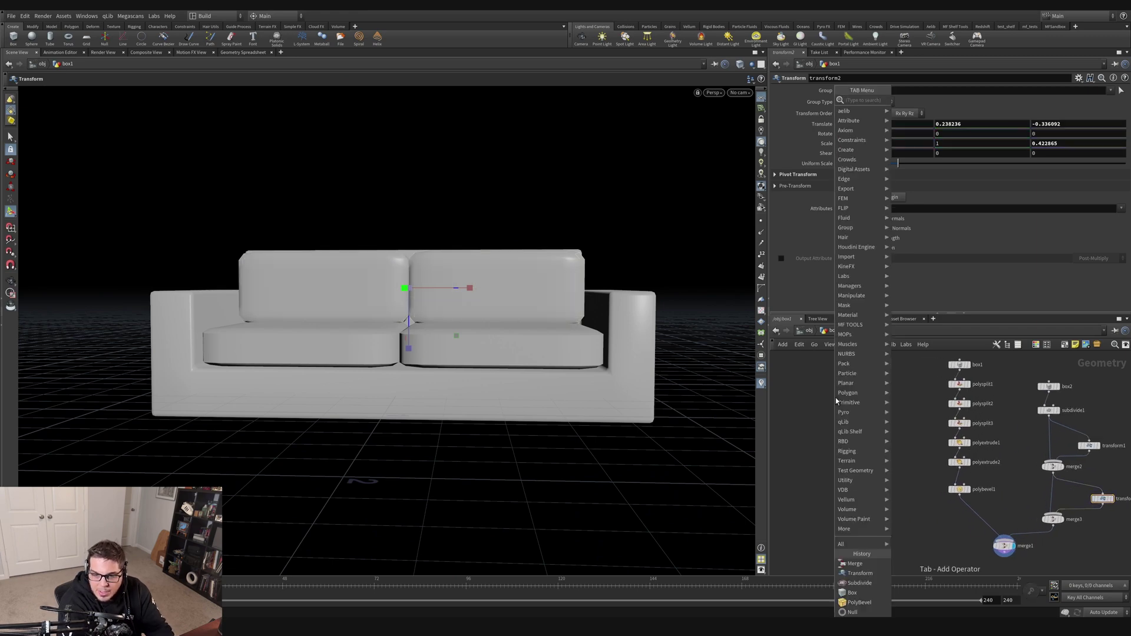
pyautogui.write('tube')
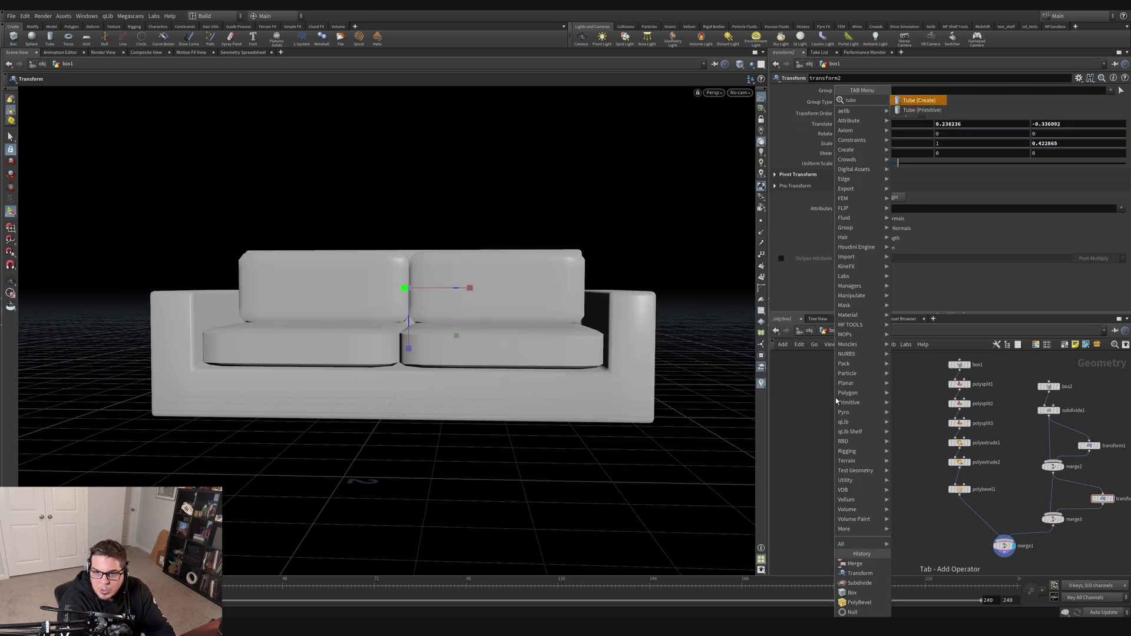
pyautogui.press('Return')
pyautogui.click(830, 410)
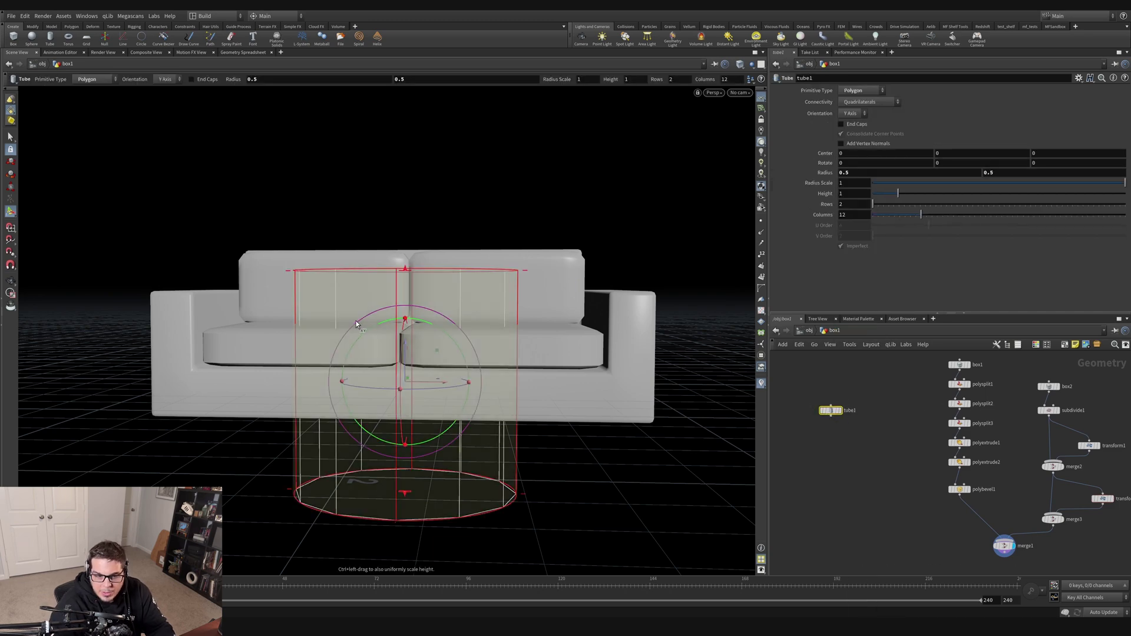
# Display tube1 and show merge1 as a wireframe template to compare the tube's size with the sofa.
pyautogui.press('space')
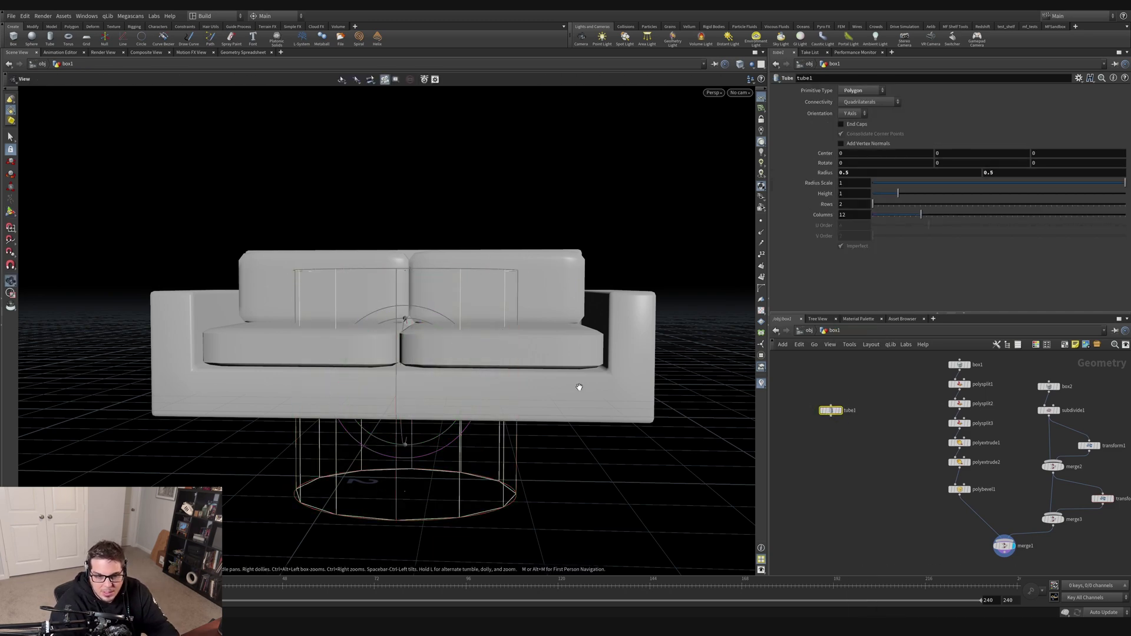
pyautogui.press('space')
pyautogui.moveTo(595, 356); pyautogui.dragTo(606, 369)
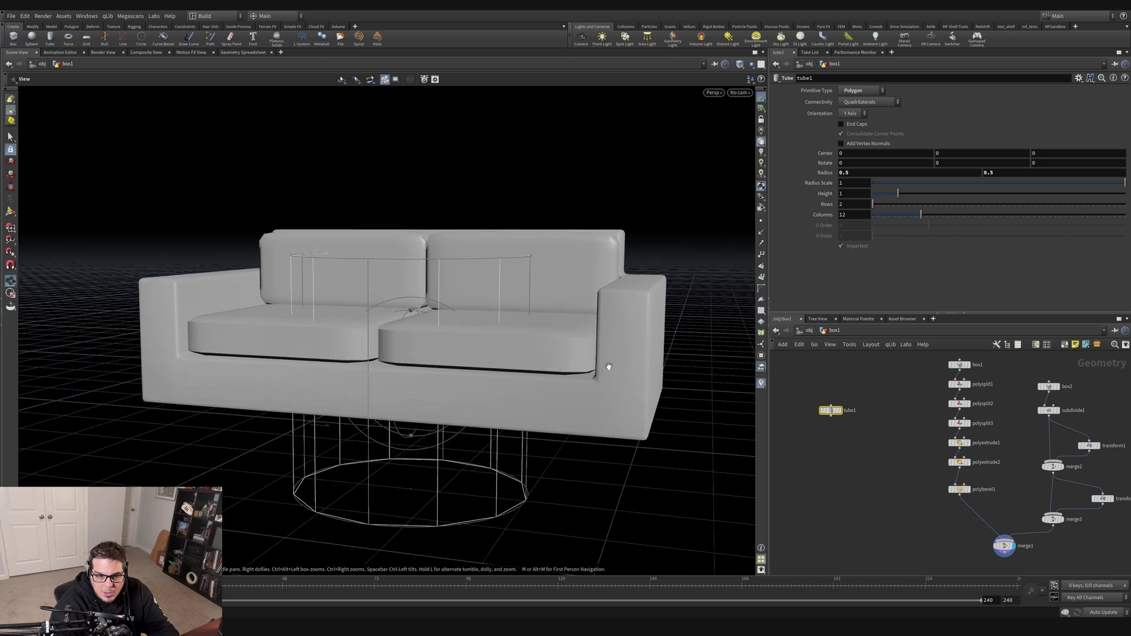
pyautogui.press('Return')
pyautogui.click(840, 410)
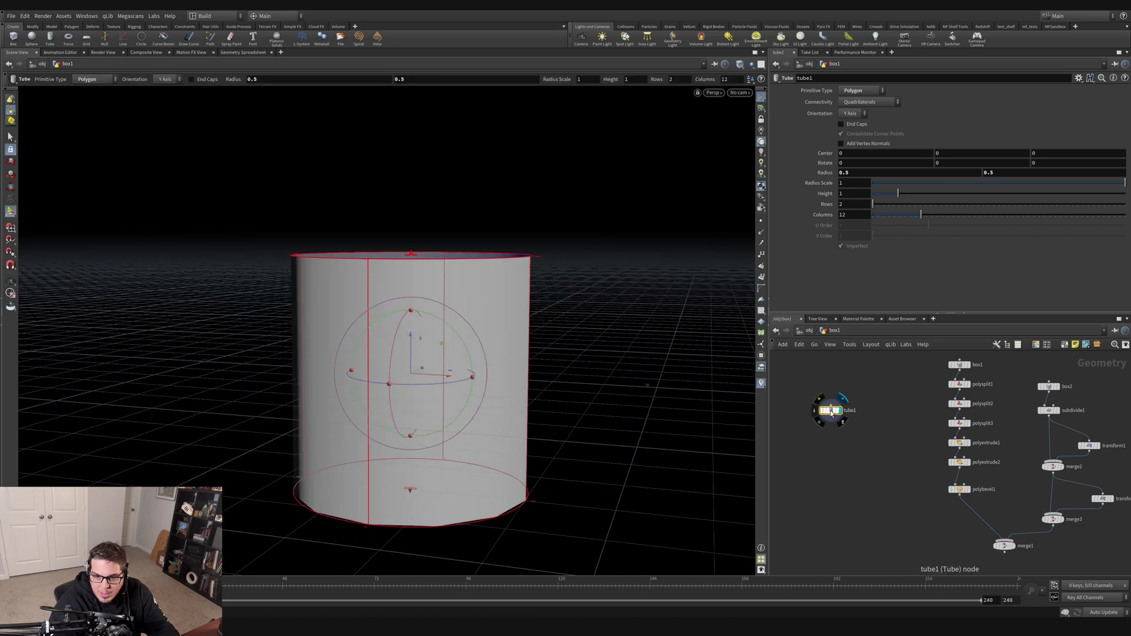
pyautogui.click(996, 544)
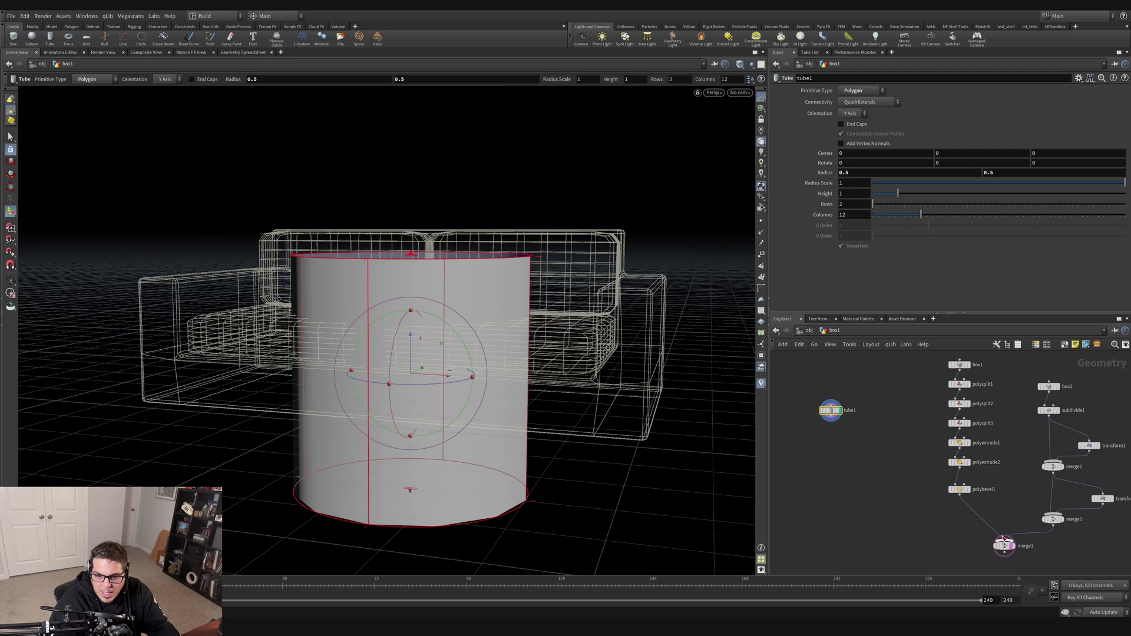
pyautogui.press('Escape')
pyautogui.moveTo(521, 287); pyautogui.dragTo(556, 319)
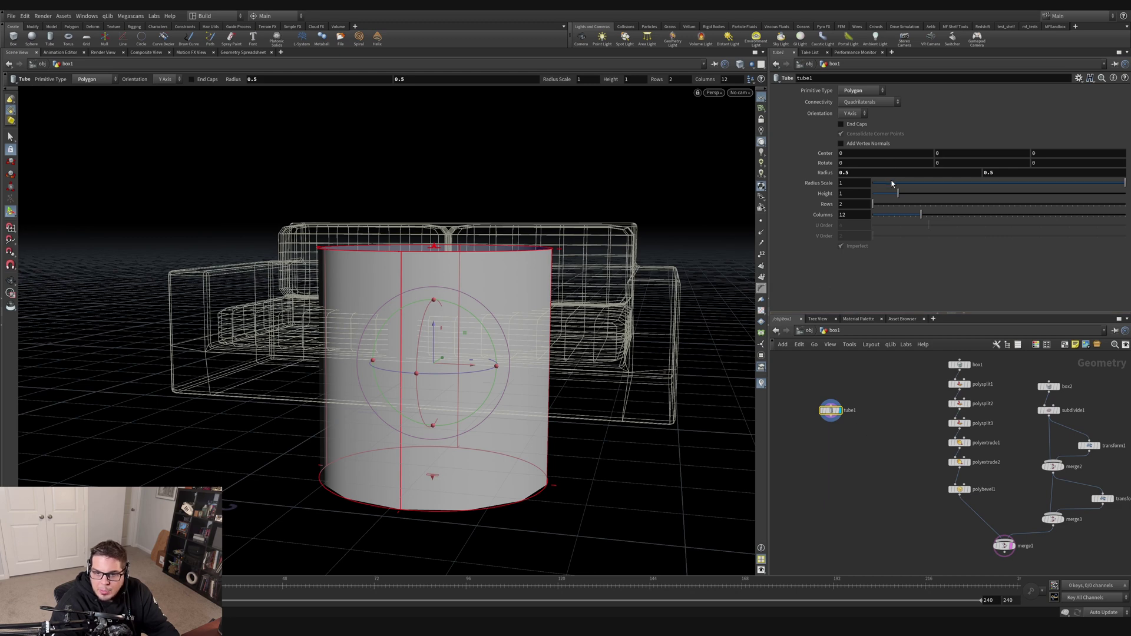
# Shrink the tube to leg size by setting its height to 0.1 and both radii to 0.03.
pyautogui.moveTo(897, 194); pyautogui.dragTo(876, 202)
pyautogui.moveTo(847, 193); pyautogui.dragTo(854, 190)
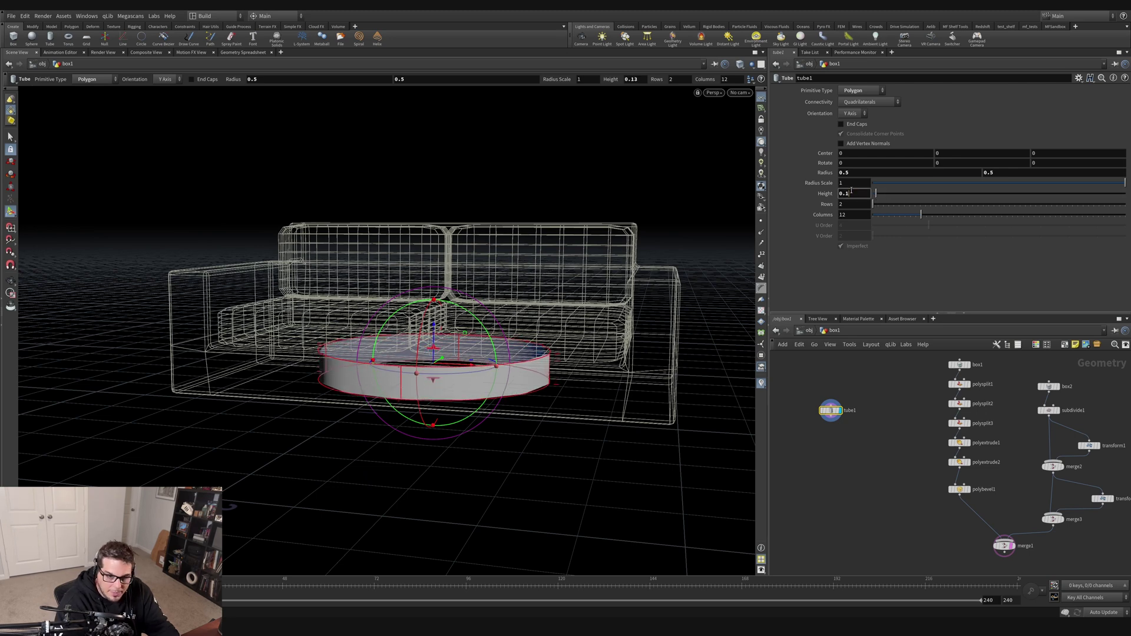
pyautogui.press('Return')
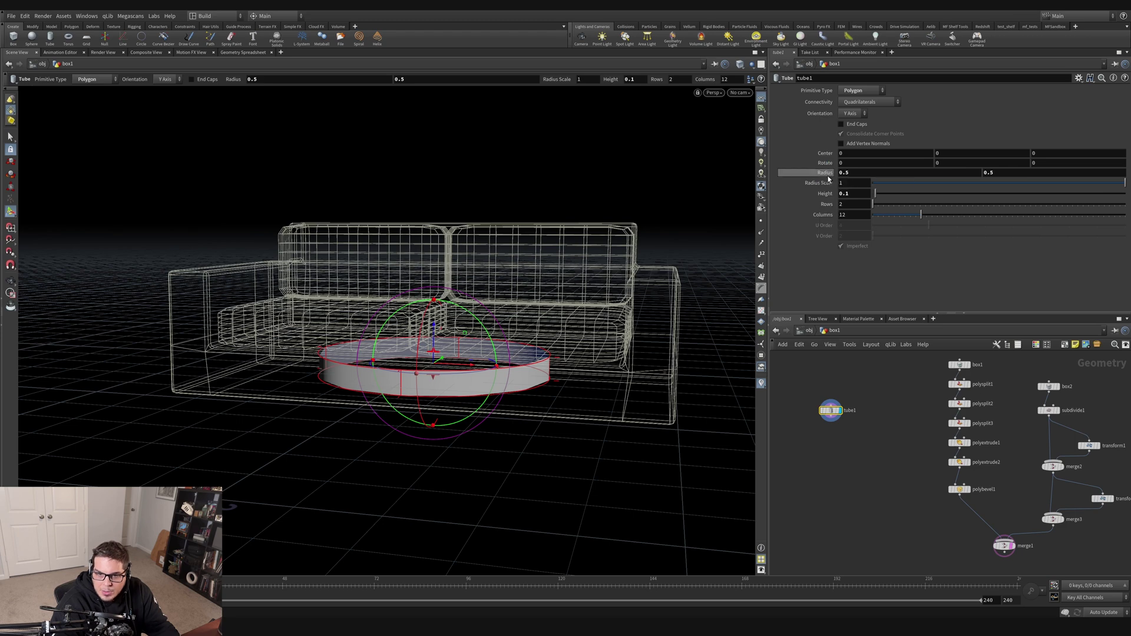
pyautogui.moveTo(830, 175); pyautogui.dragTo(645, 230, button='middle')
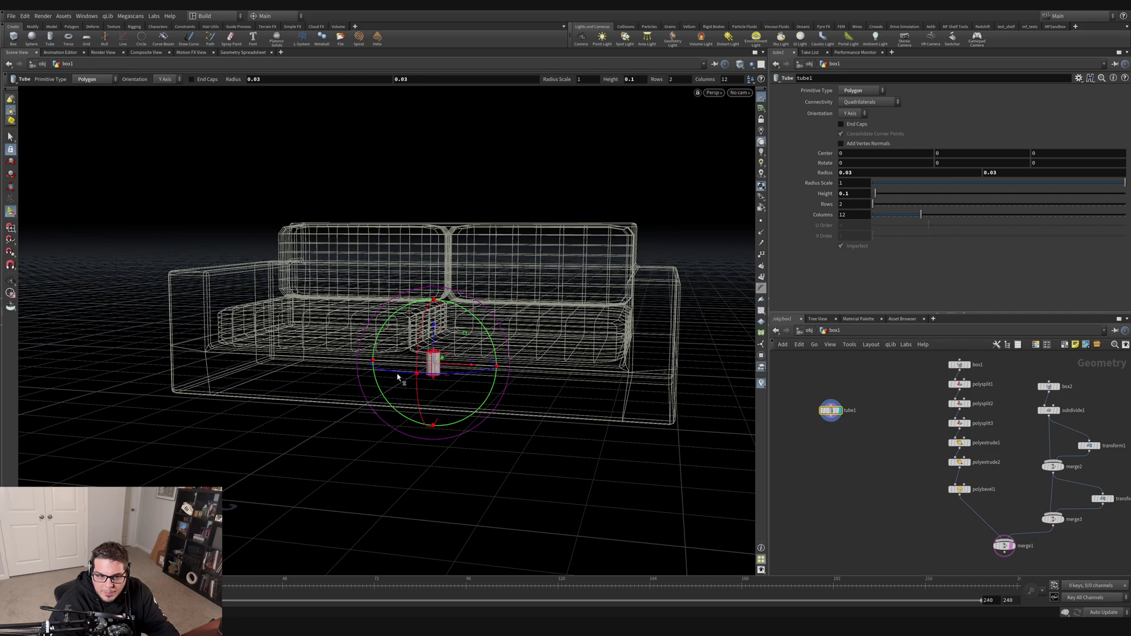
pyautogui.scroll(5, 398, 377)
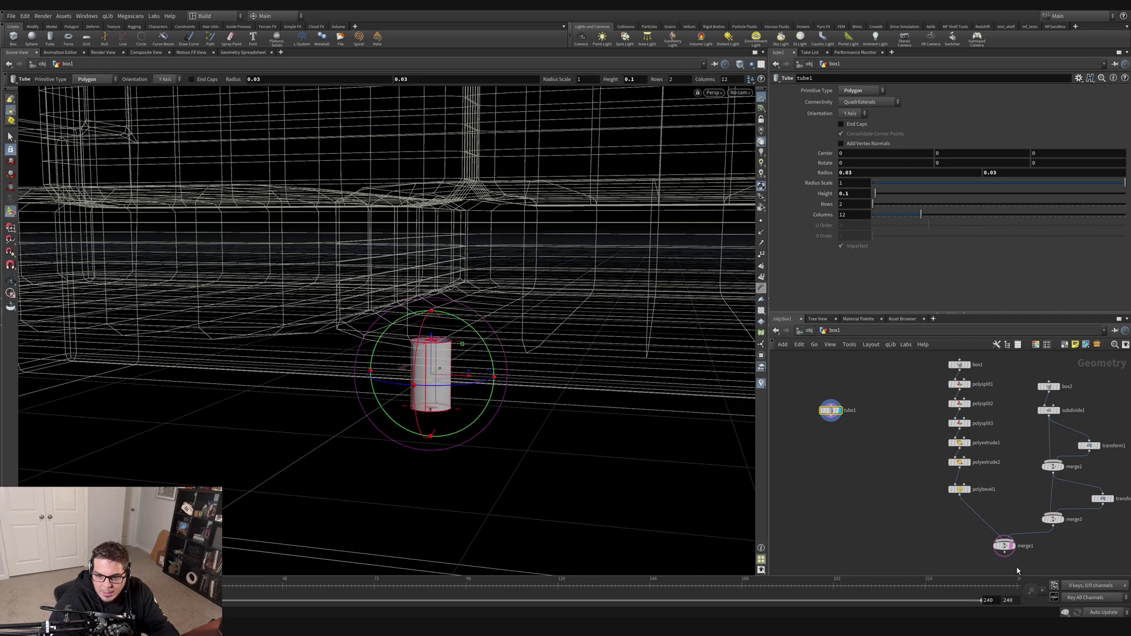
# Turn off merge1's template display and select tube1 to work on the tube alone.
pyautogui.click(1022, 545)
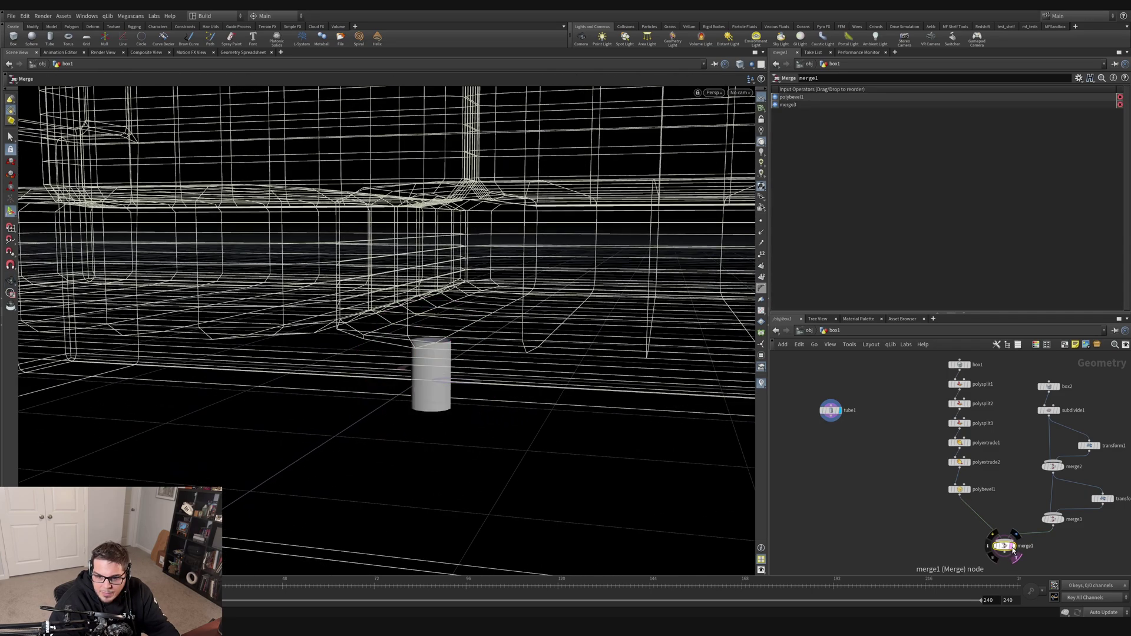
pyautogui.click(855, 466)
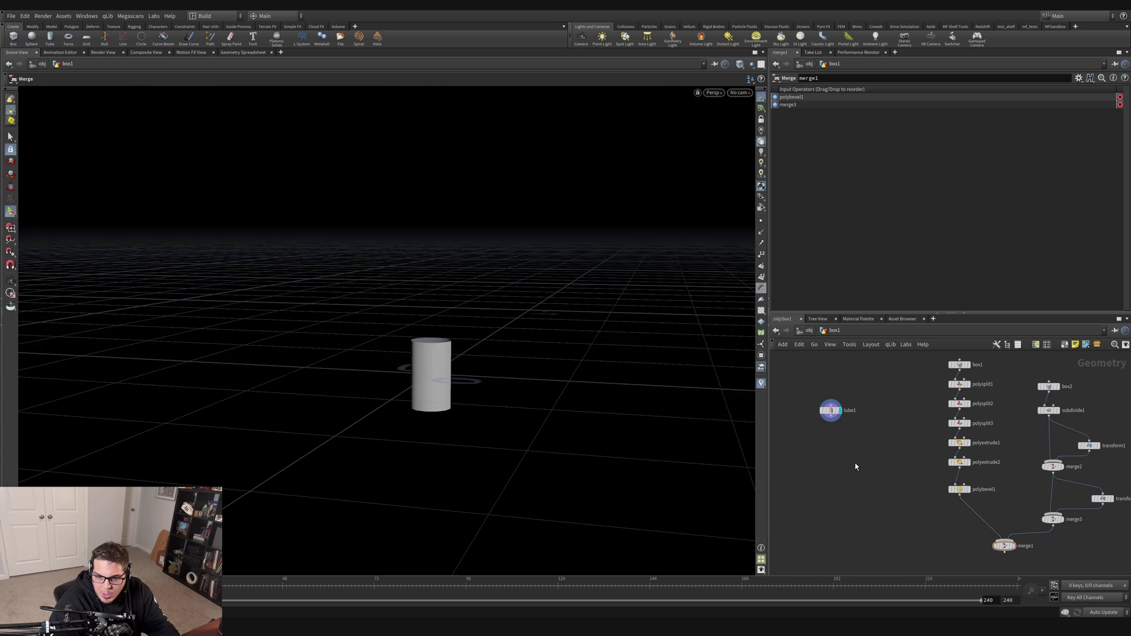
pyautogui.click(830, 410)
pyautogui.press('Escape')
pyautogui.scroll(5, 523, 350)
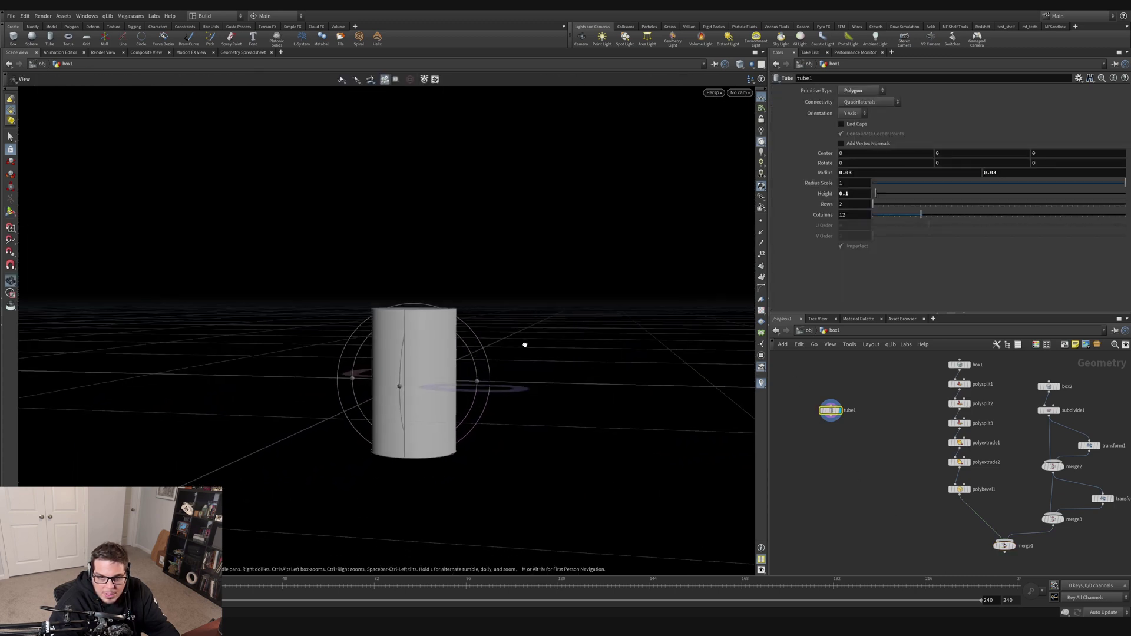
pyautogui.press('Return')
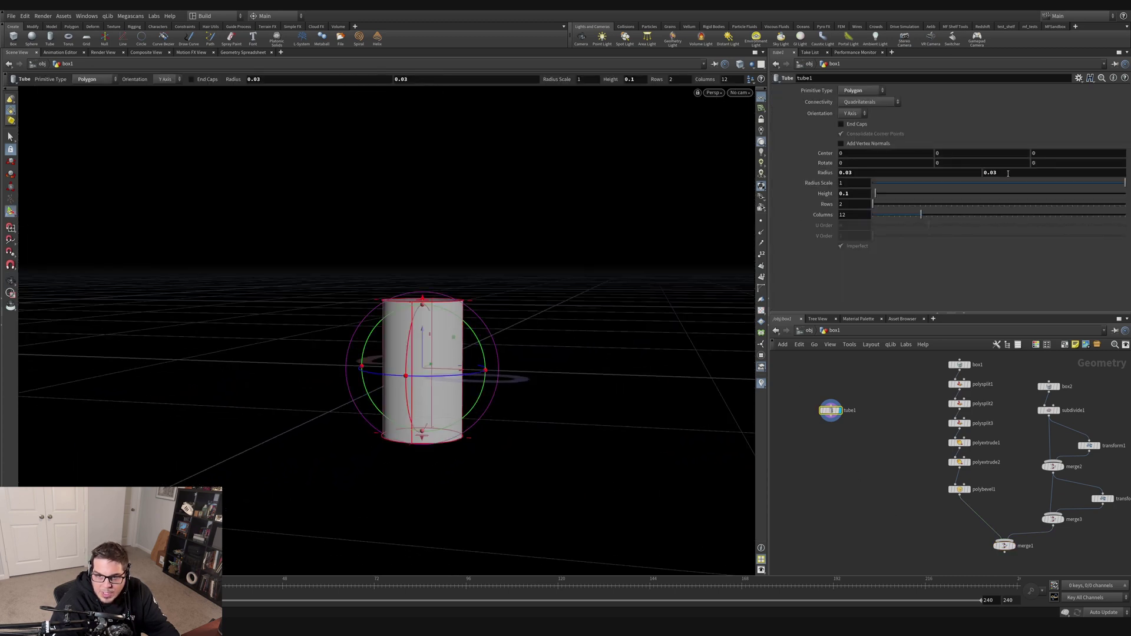
# Taper the tube toward its lower end by setting the second radius value to 0.02.
pyautogui.moveTo(1010, 173); pyautogui.dragTo(990, 190, button='middle')
pyautogui.moveTo(991, 191); pyautogui.dragTo(652, 379, button='middle')
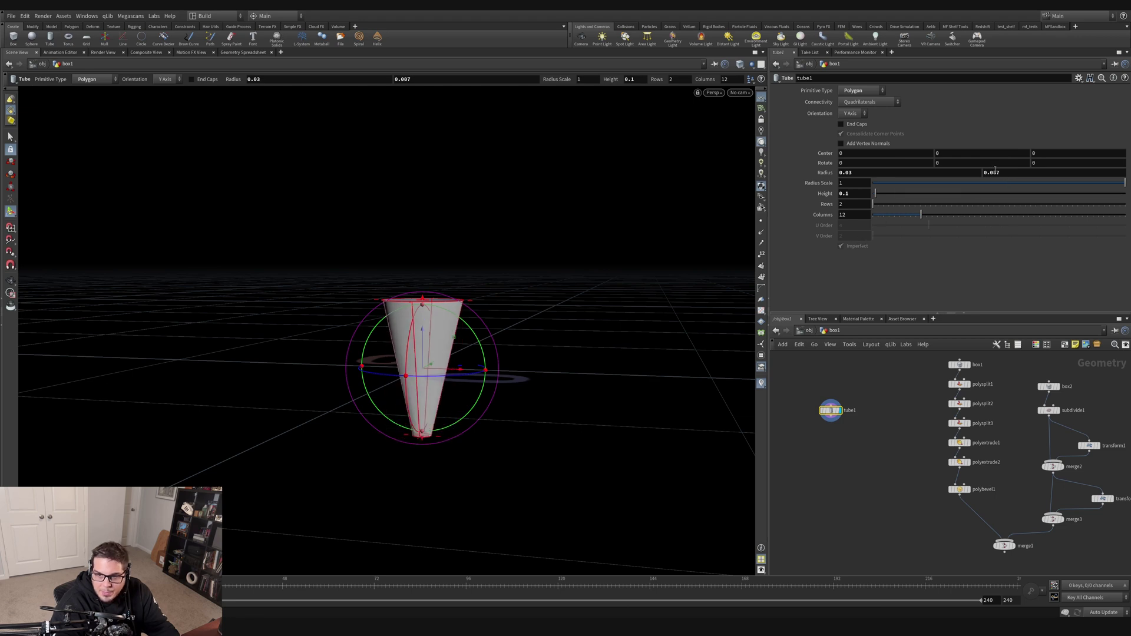
pyautogui.write('1')
pyautogui.press('Return')
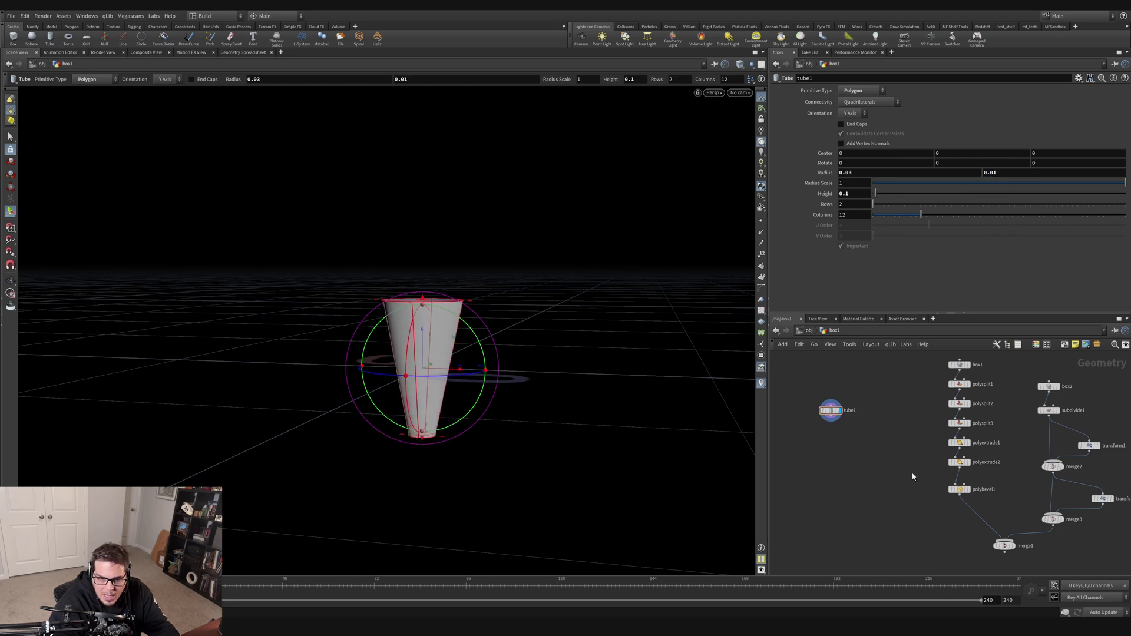
pyautogui.doubleClick(993, 173)
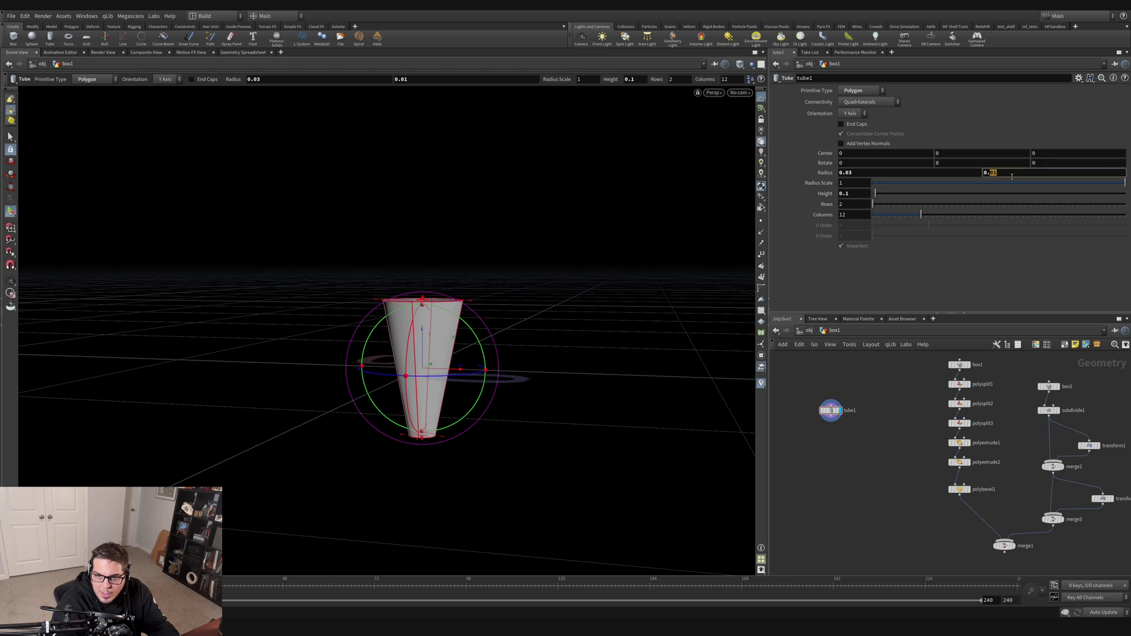
pyautogui.press('Return')
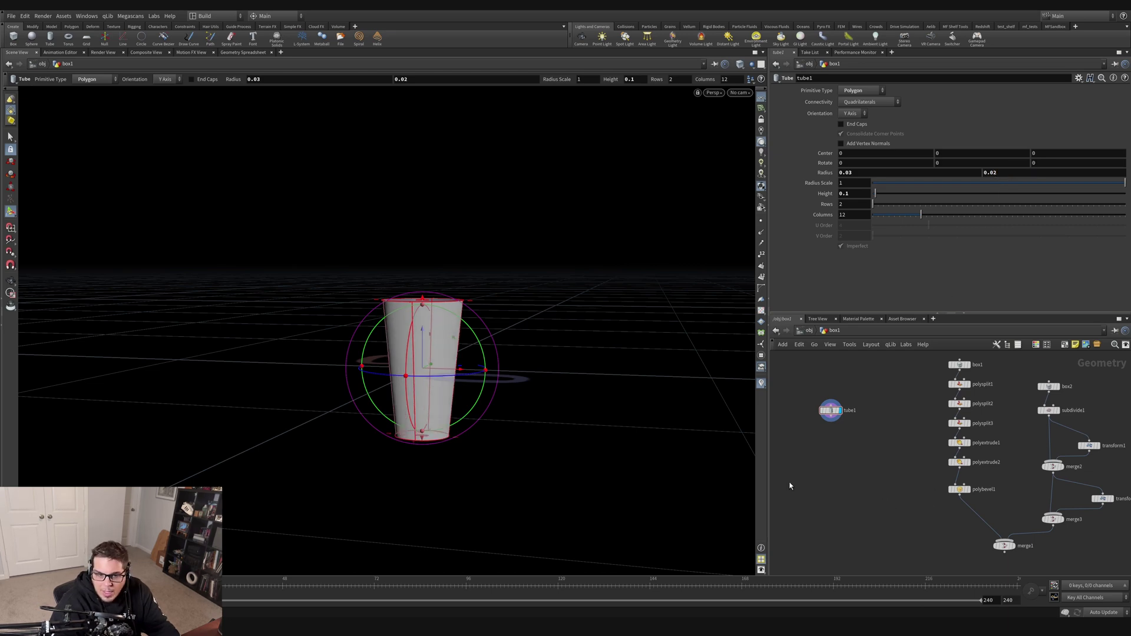
# Enable End Caps on tube1 to close both open ends of the leg.
pyautogui.keyDown('alt'); pyautogui.moveTo(442, 338); pyautogui.dragTo(430, 309); pyautogui.keyUp('alt')
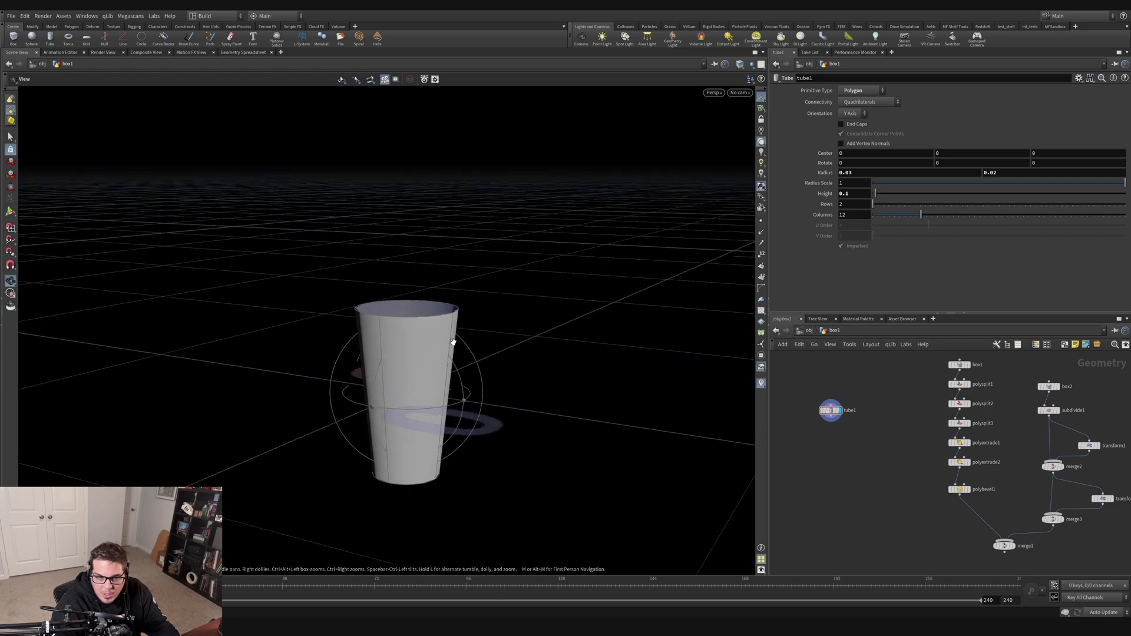
pyautogui.keyDown('alt'); pyautogui.moveTo(453, 342); pyautogui.dragTo(414, 339, button='middle'); pyautogui.keyUp('alt')
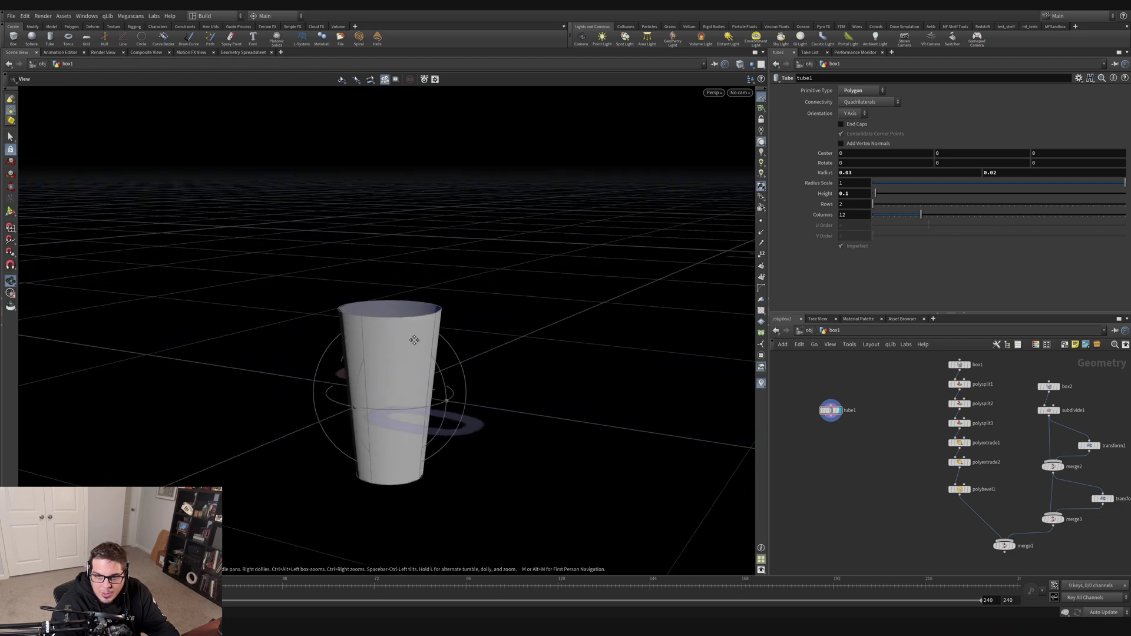
pyautogui.click(862, 125)
pyautogui.press('space')
pyautogui.moveTo(310, 474); pyautogui.dragTo(394, 338)
pyautogui.moveTo(550, 336); pyautogui.dragTo(444, 351, button='middle')
pyautogui.scroll(-5, 444, 351)
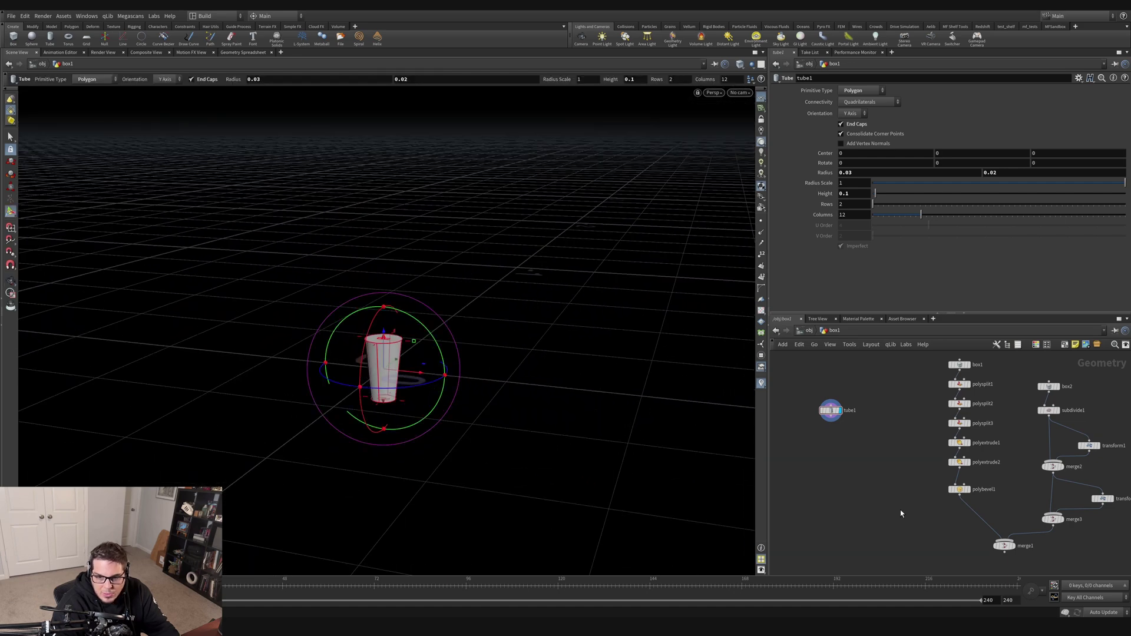
# Show merge1 as a template again and compare the small tube leg with the sofa from several angles.
pyautogui.click(1012, 547)
pyautogui.press('space')
pyautogui.moveTo(374, 374); pyautogui.dragTo(222, 331, button='right')
pyautogui.moveTo(222, 331); pyautogui.dragTo(280, 332)
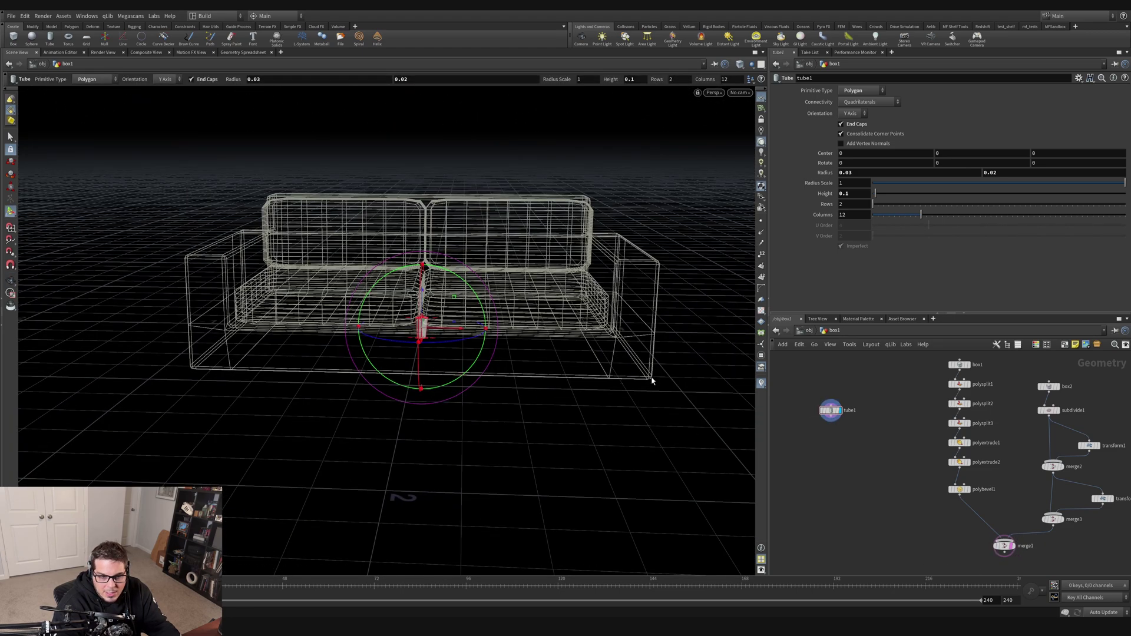
pyautogui.press('space')
pyautogui.moveTo(471, 265); pyautogui.dragTo(413, 271)
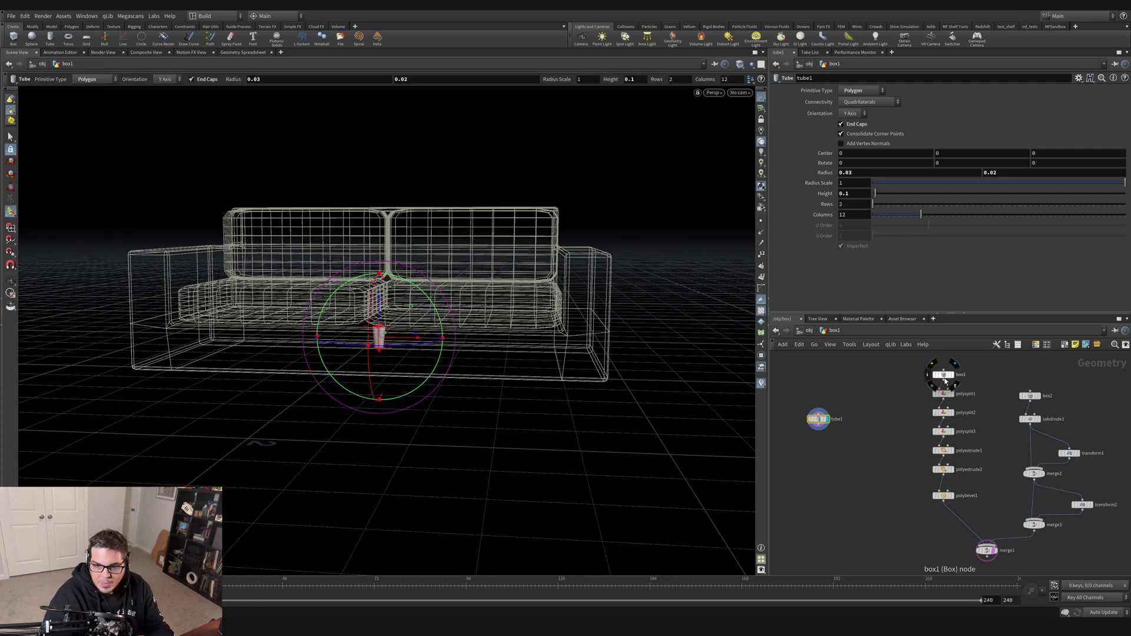
pyautogui.press('space')
pyautogui.moveTo(542, 385); pyautogui.dragTo(563, 343)
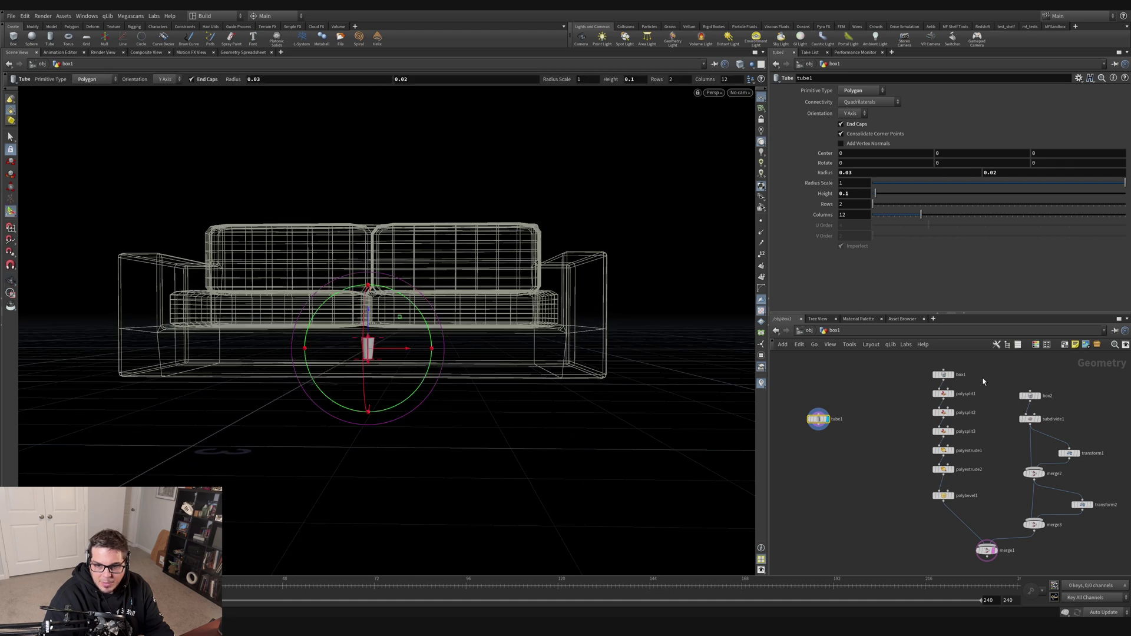
# Display box1, turn off merge1's template, and view the underside of the box.
pyautogui.click(954, 377)
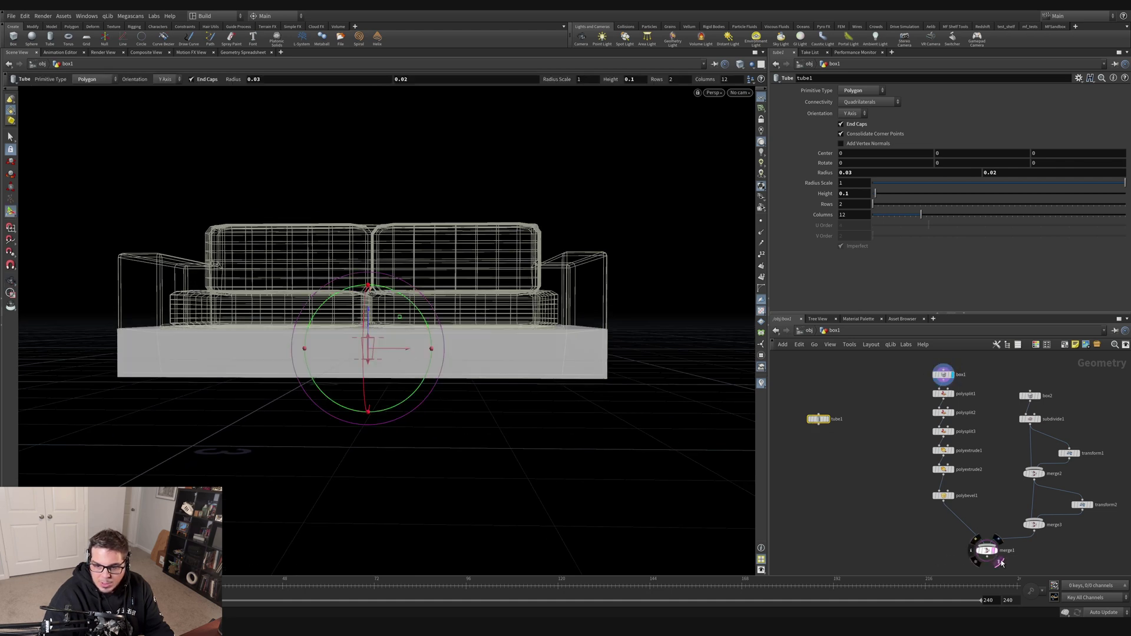
pyautogui.click(999, 562)
pyautogui.press('space')
pyautogui.moveTo(512, 352); pyautogui.dragTo(259, 369)
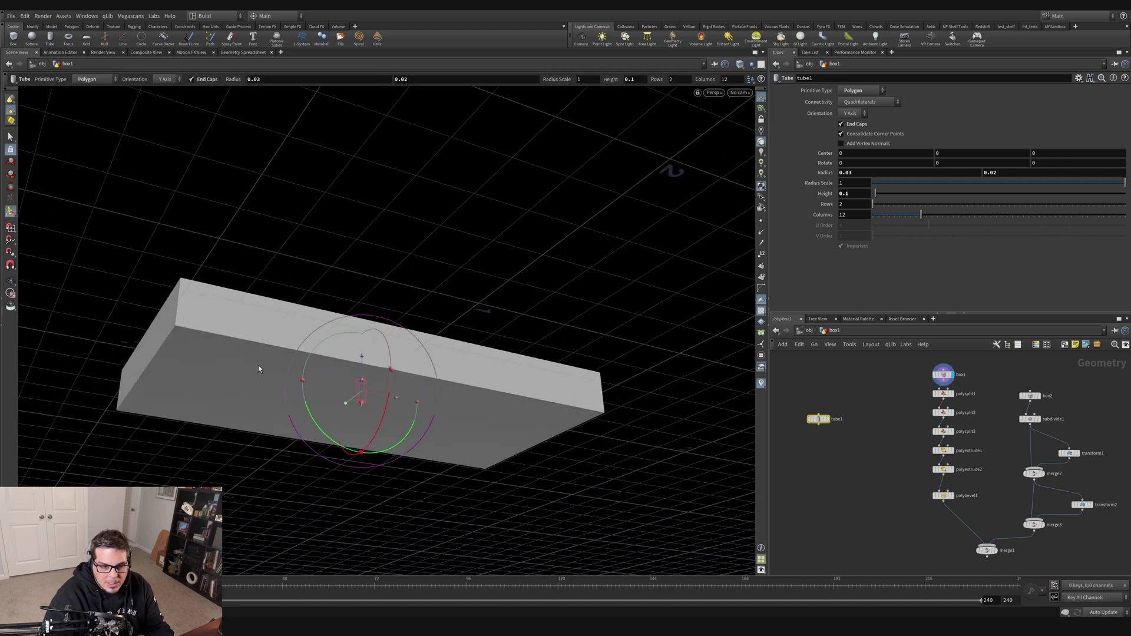
pyautogui.press('space')
pyautogui.moveTo(406, 404); pyautogui.dragTo(460, 348)
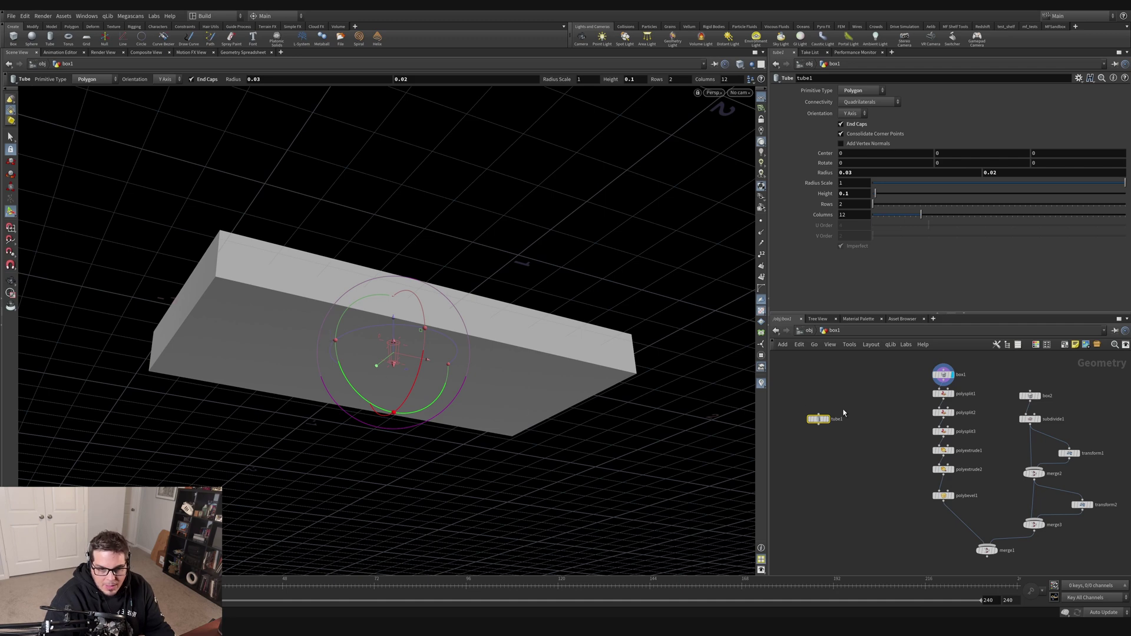
# Add a Blast node next to box1, connect box1's output to its input, and display the Blast node.
pyautogui.click(883, 401)
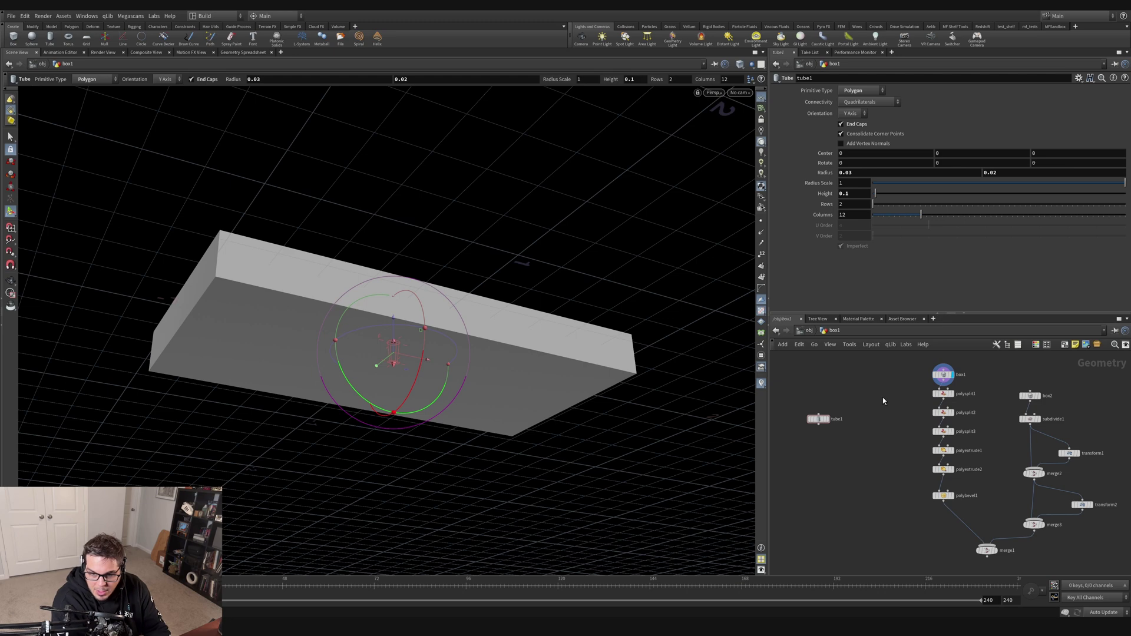
pyautogui.press('Tab')
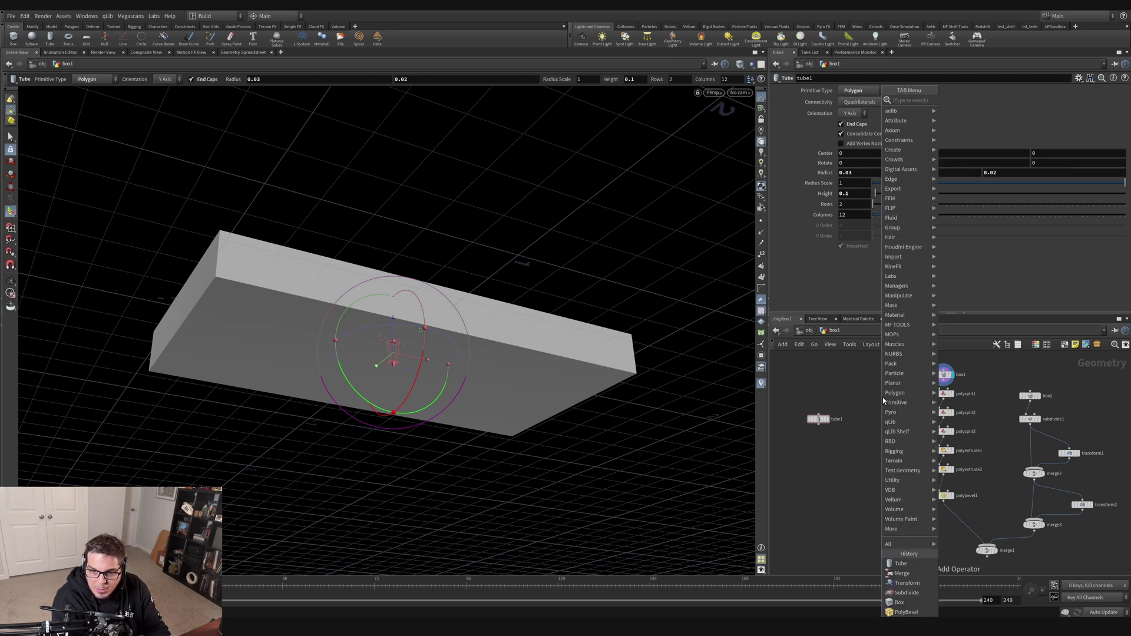
pyautogui.write('tr')
pyautogui.press('Return')
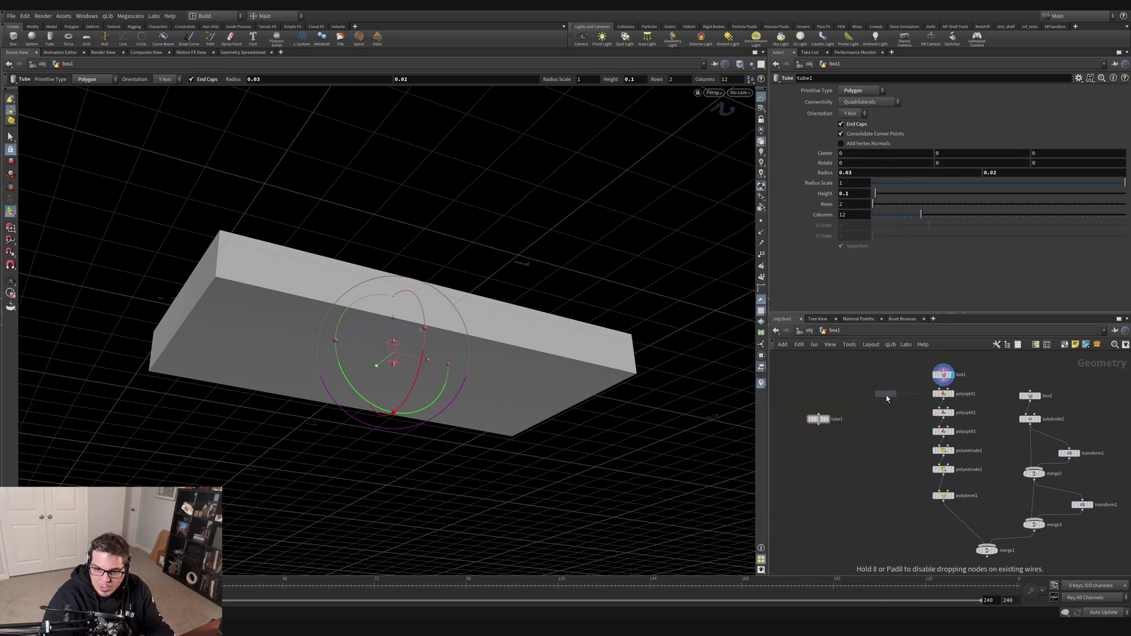
pyautogui.click(886, 399)
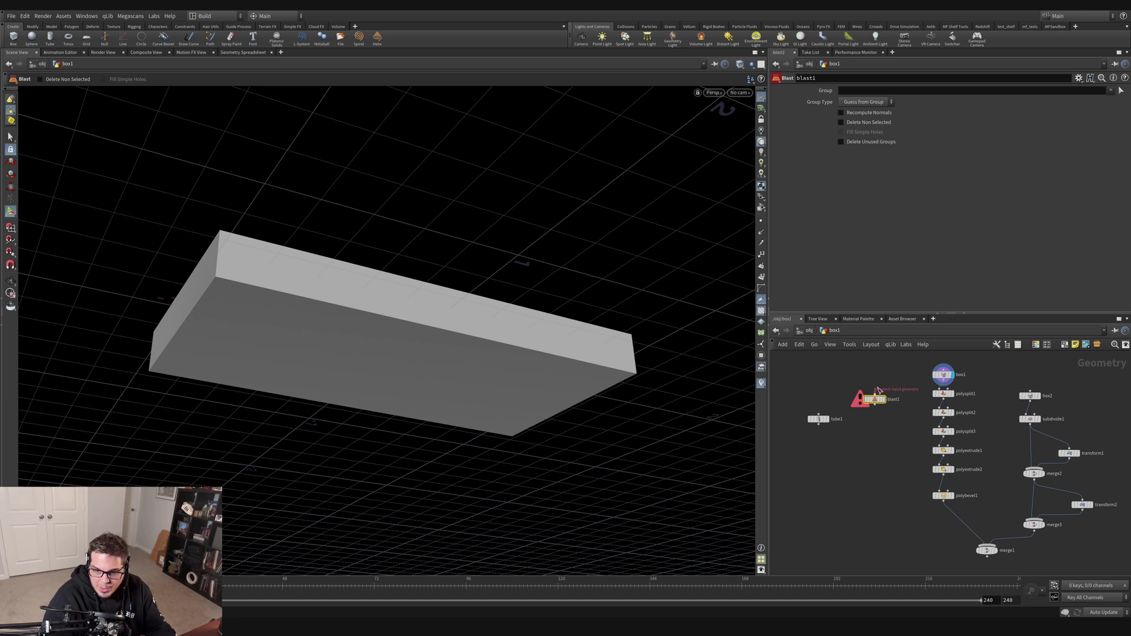
pyautogui.moveTo(874, 394); pyautogui.dragTo(941, 384)
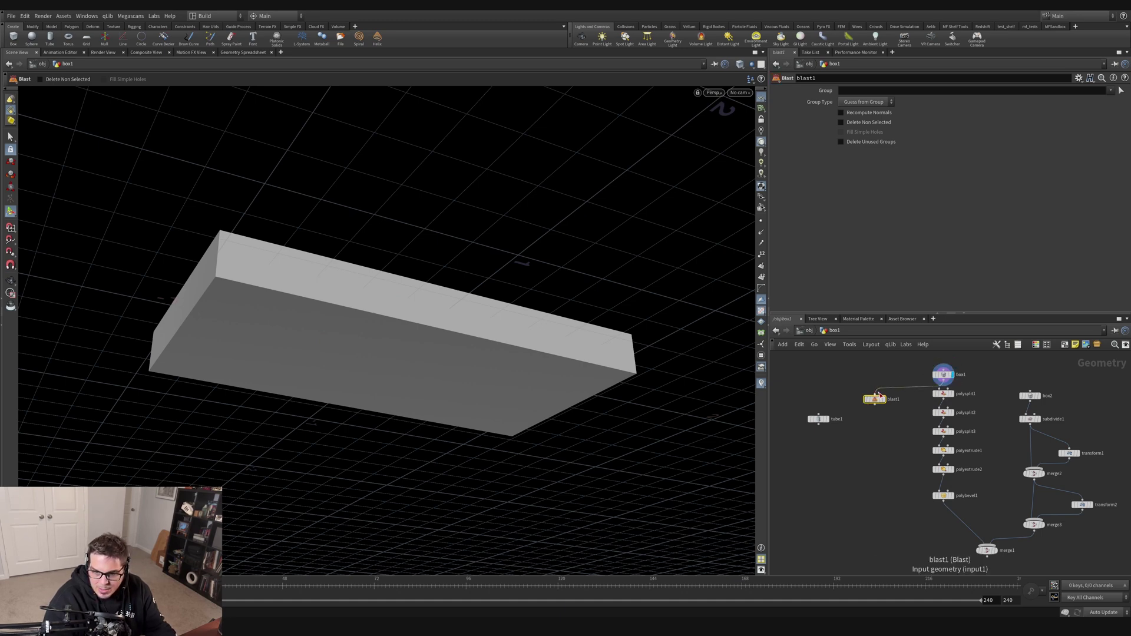
pyautogui.click(884, 399)
pyautogui.scroll(5, 874, 400)
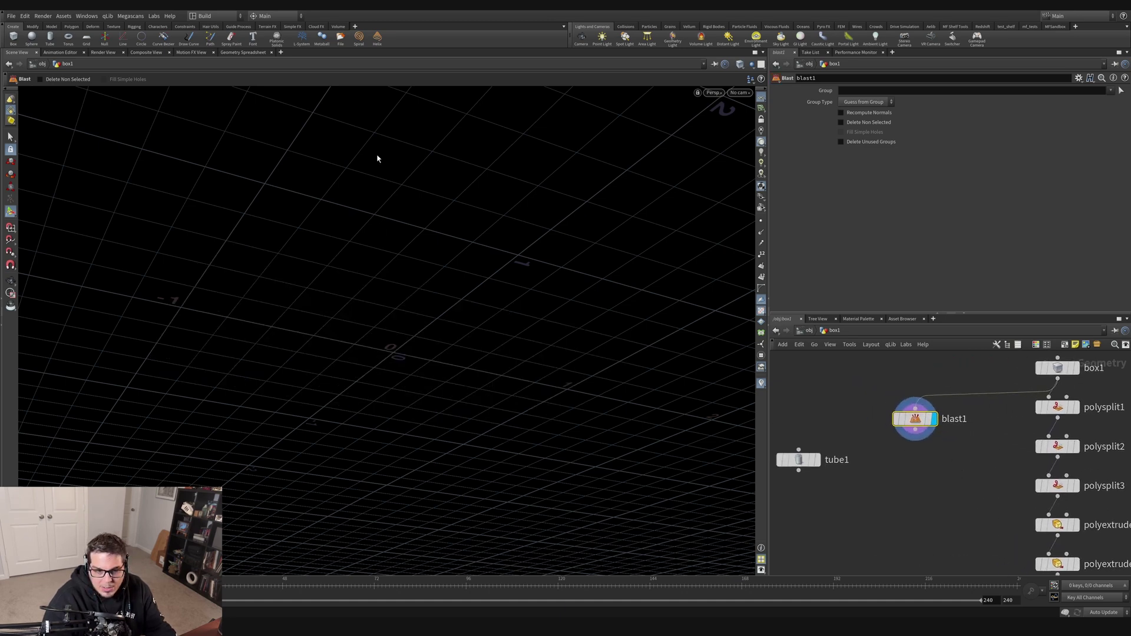
# Set blast1's group to the box's bottom face and enable Delete Non Selected to isolate that face.
pyautogui.moveTo(917, 423); pyautogui.dragTo(907, 411)
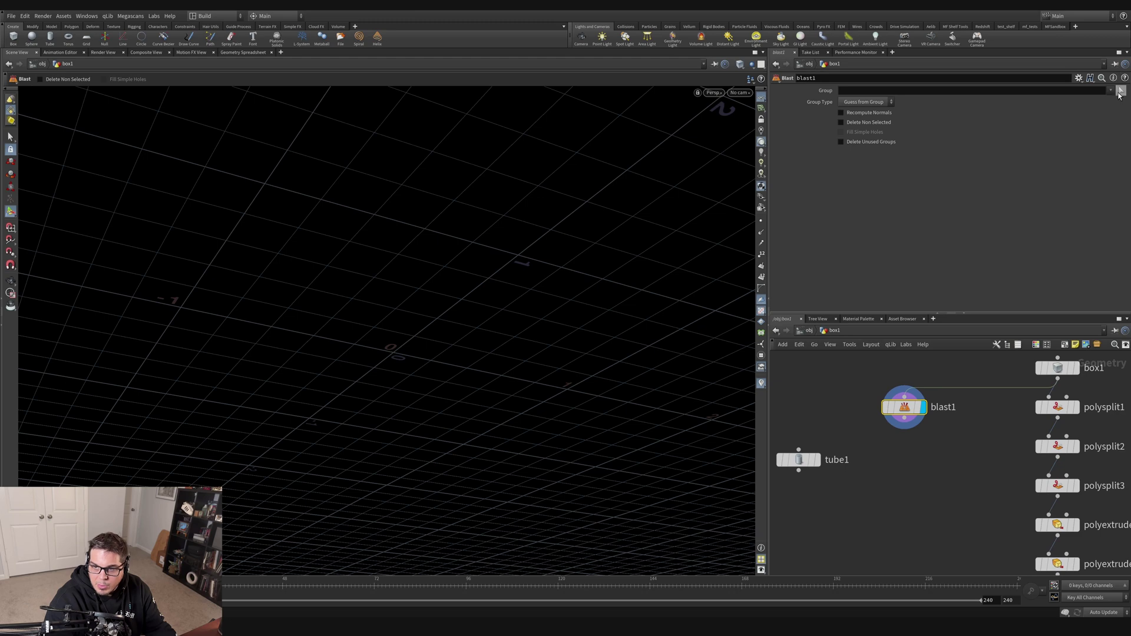
pyautogui.click(1121, 92)
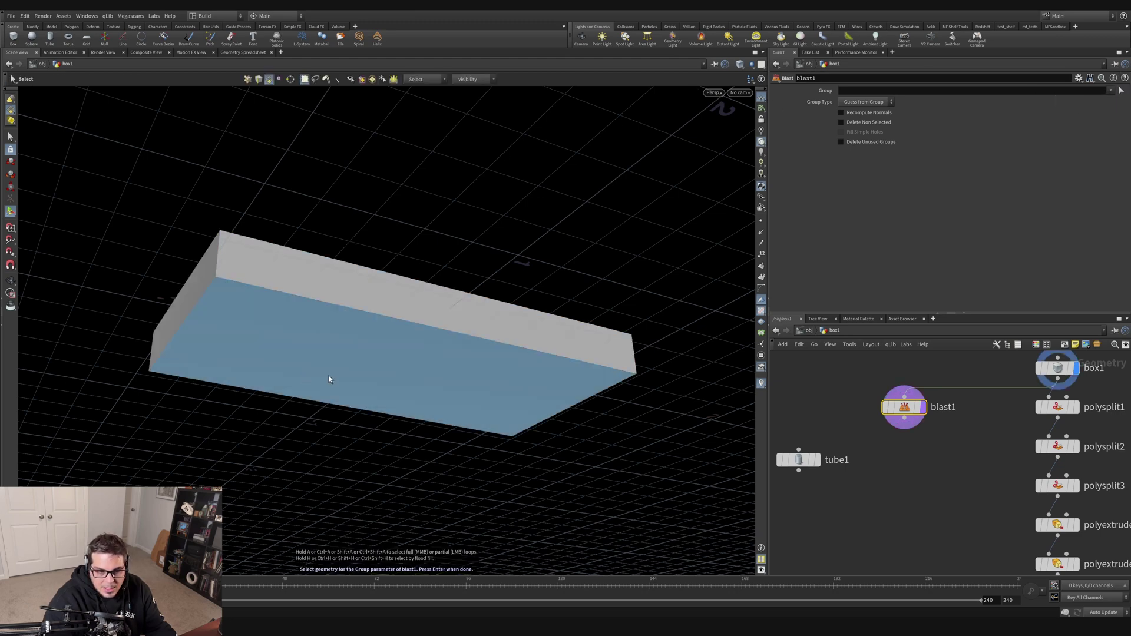
pyautogui.click(267, 80)
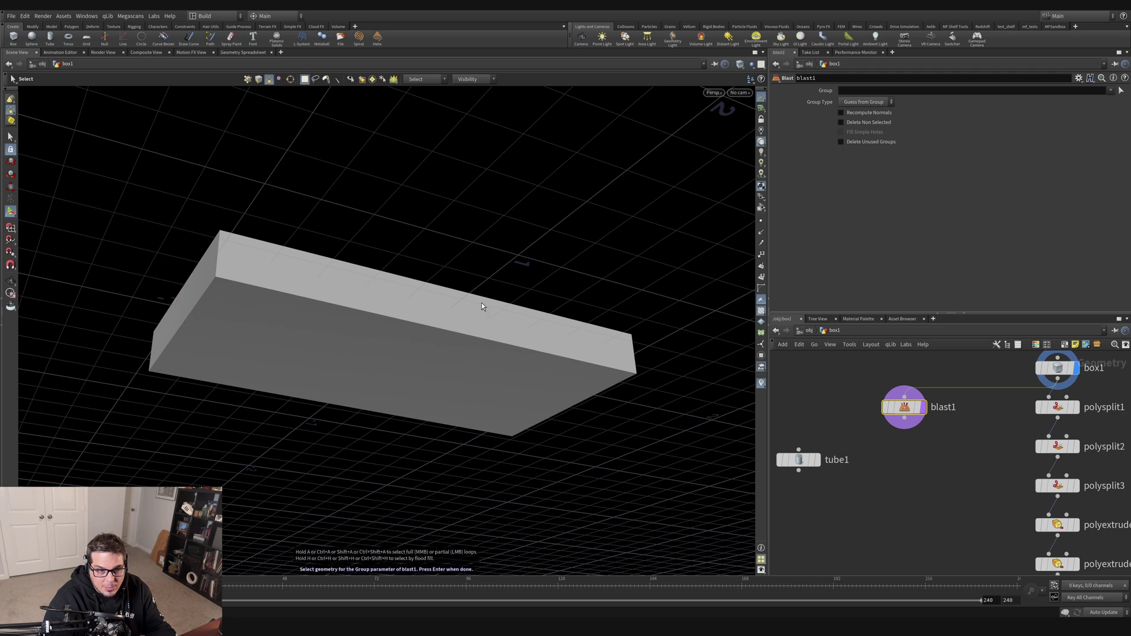
pyautogui.click(402, 376)
pyautogui.press('Return')
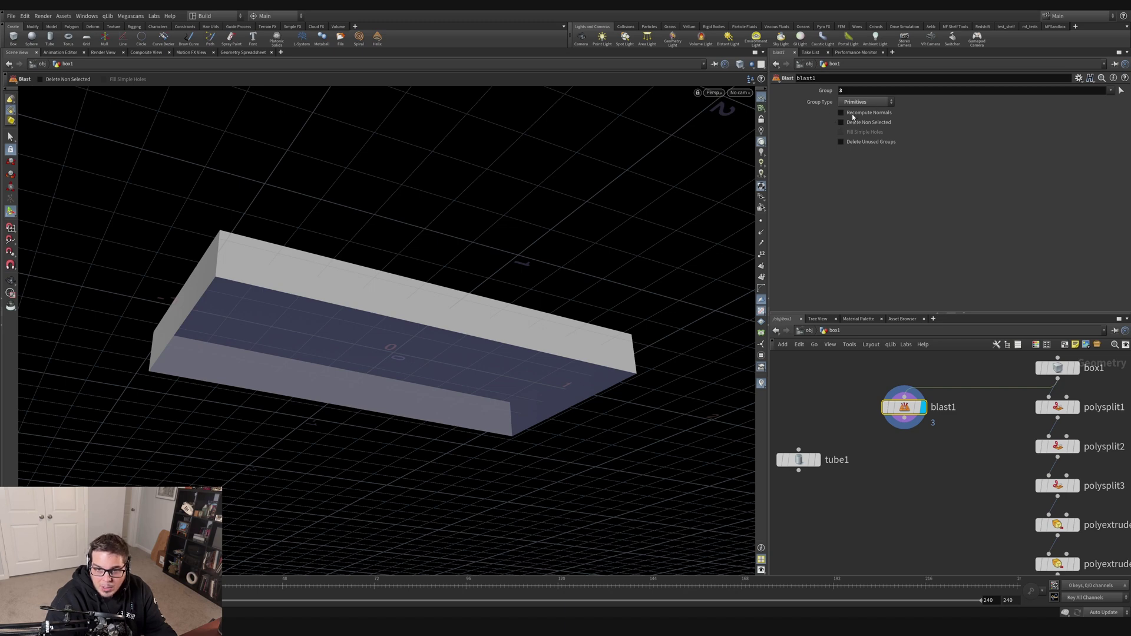
pyautogui.click(841, 123)
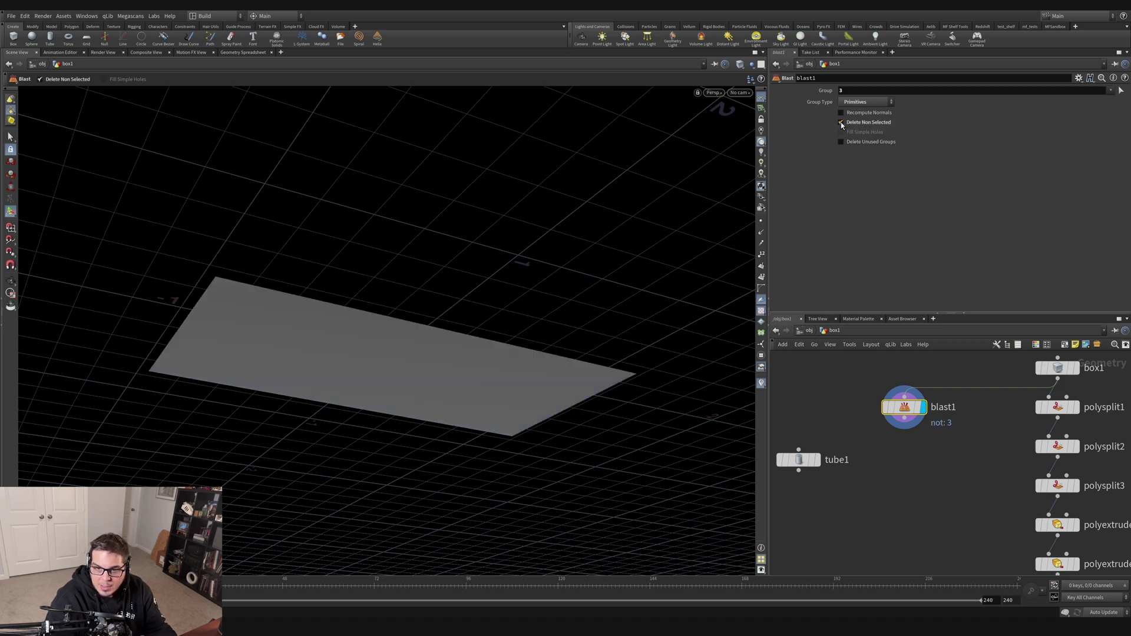
pyautogui.keyDown('alt'); pyautogui.moveTo(342, 302); pyautogui.dragTo(270, 325); pyautogui.keyUp('alt')
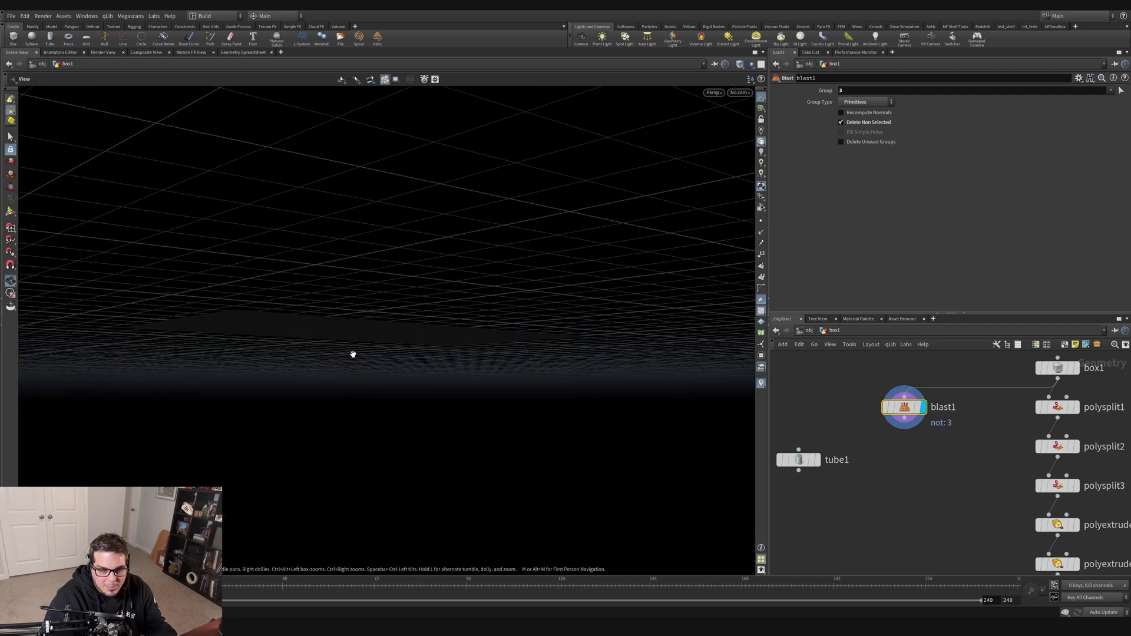
pyautogui.moveTo(353, 354); pyautogui.dragTo(295, 265)
pyautogui.moveTo(416, 312); pyautogui.dragTo(461, 295)
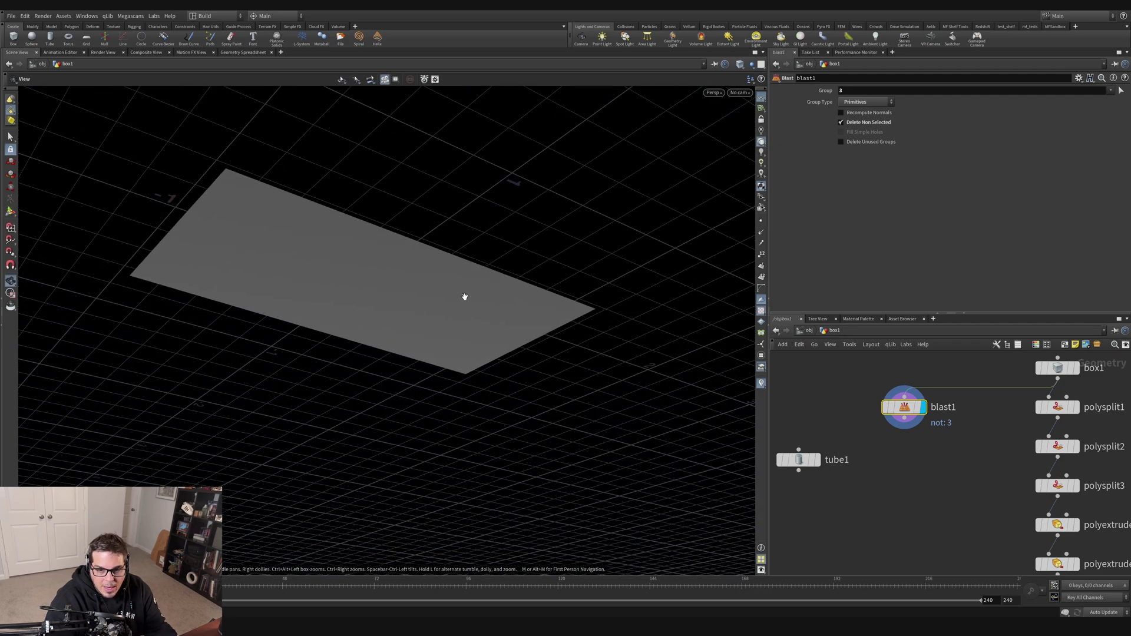
# Move tube1 beside blast1, compare the tube with the isolated face, and display blast1 with its points shown.
pyautogui.moveTo(805, 459); pyautogui.dragTo(879, 450, button='middle')
pyautogui.moveTo(879, 450); pyautogui.dragTo(843, 407)
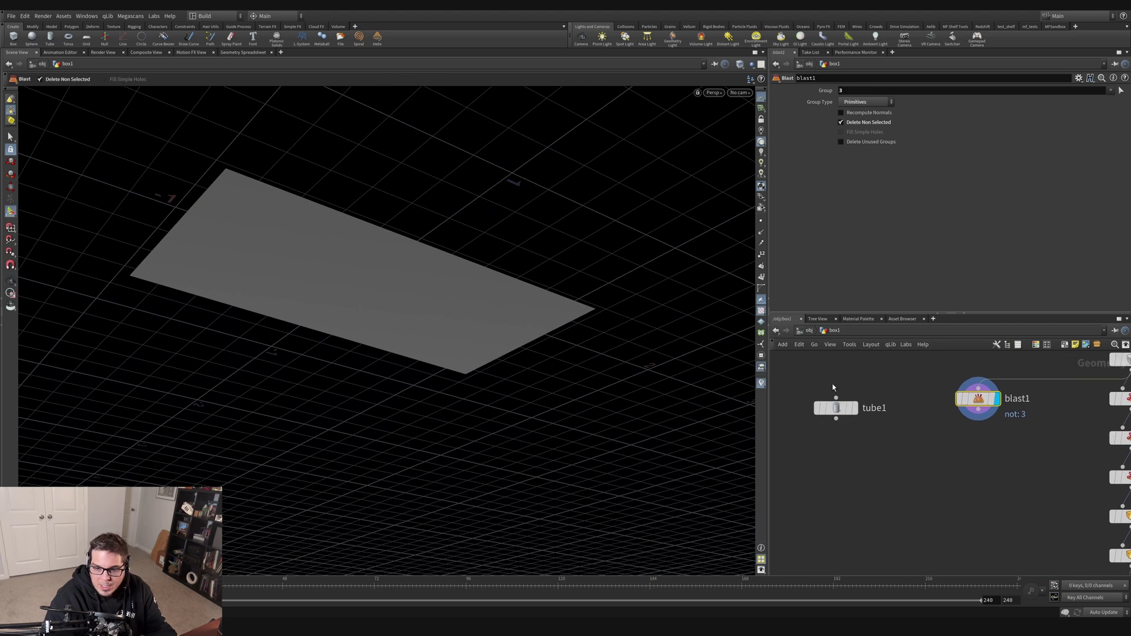
pyautogui.click(855, 407)
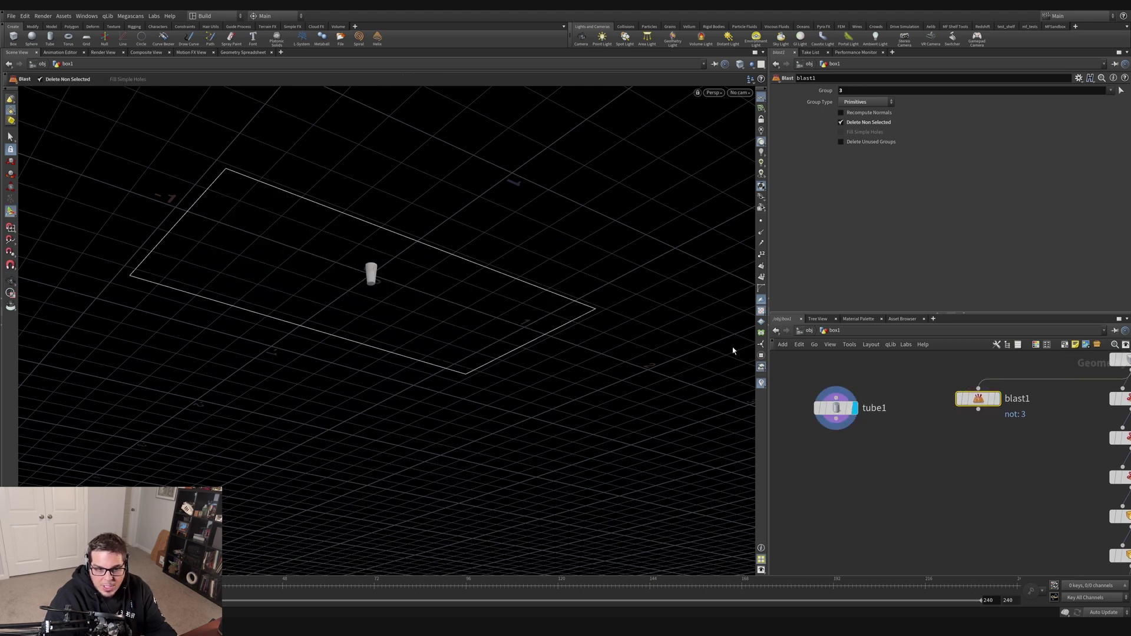
pyautogui.click(998, 399)
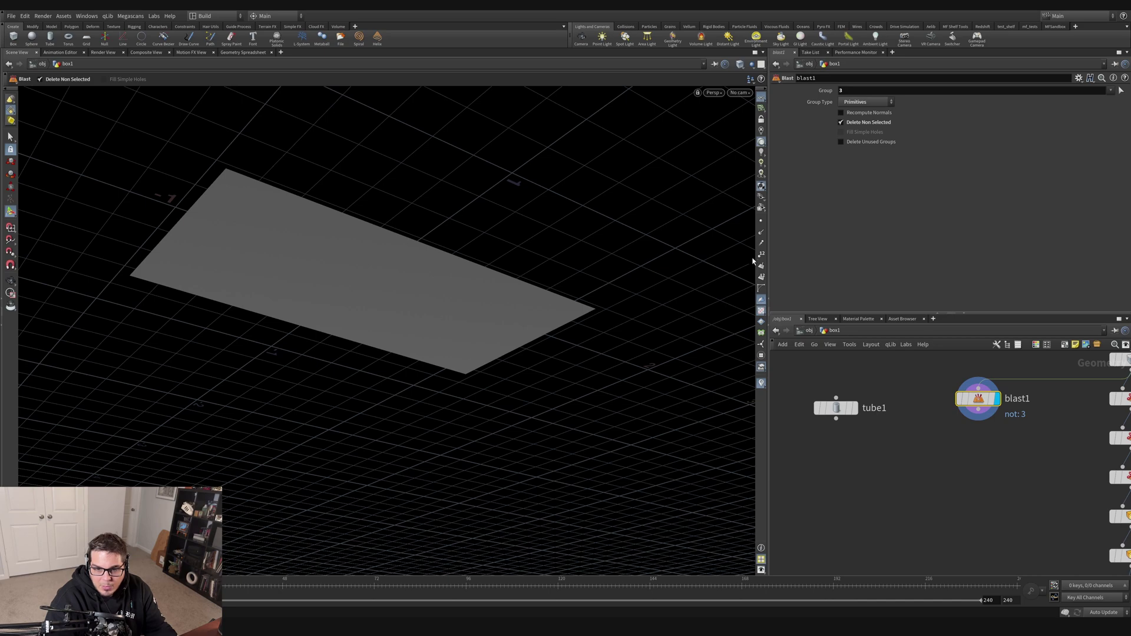
pyautogui.press('Escape')
pyautogui.moveTo(444, 293); pyautogui.dragTo(392, 404)
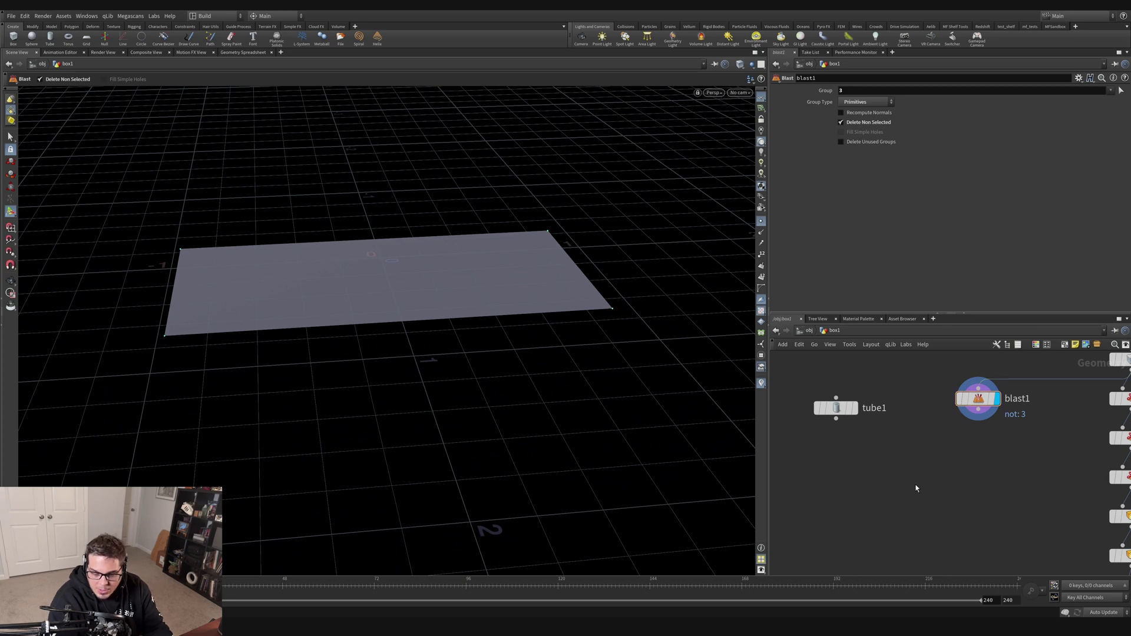
# Add a Copy to Points node below tube1 and blast1.
pyautogui.press('Tab')
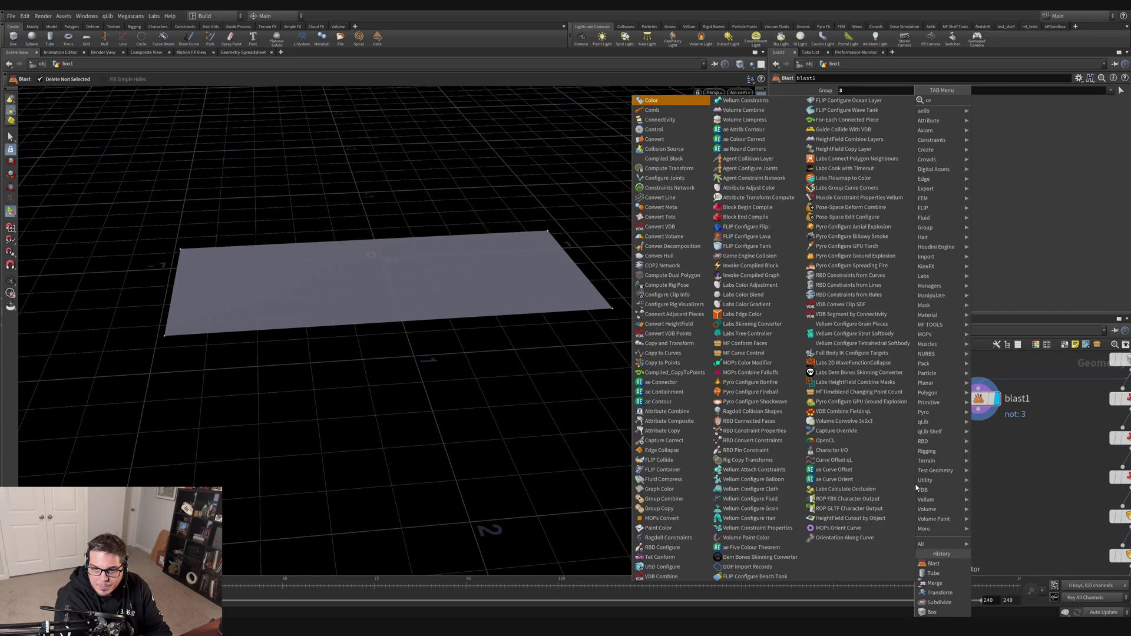
pyautogui.write('copy')
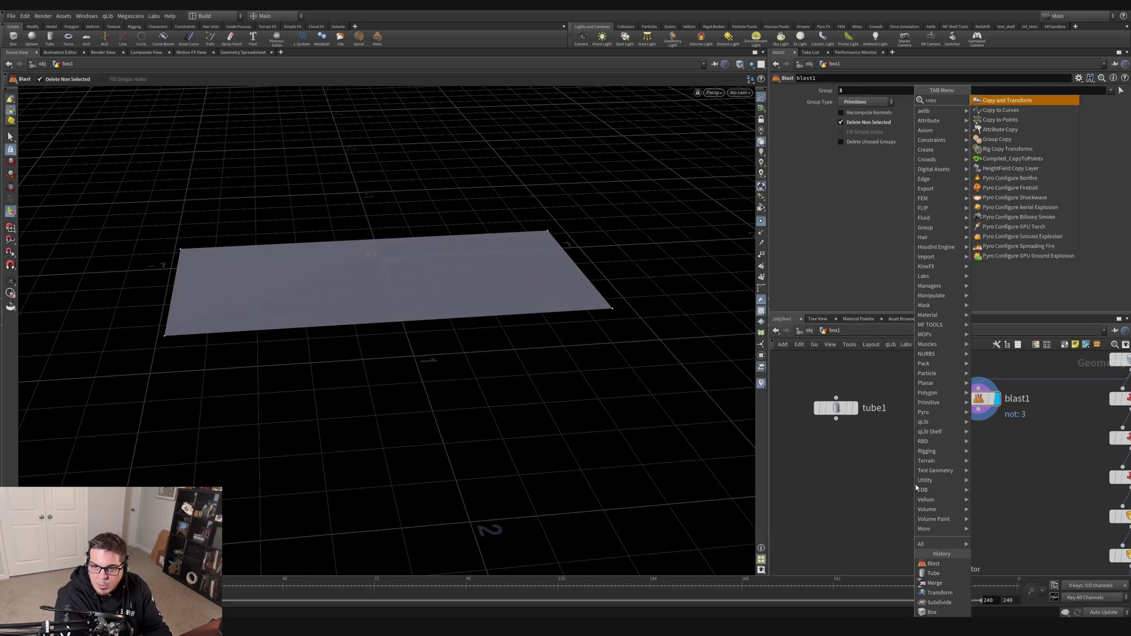
pyautogui.write('top')
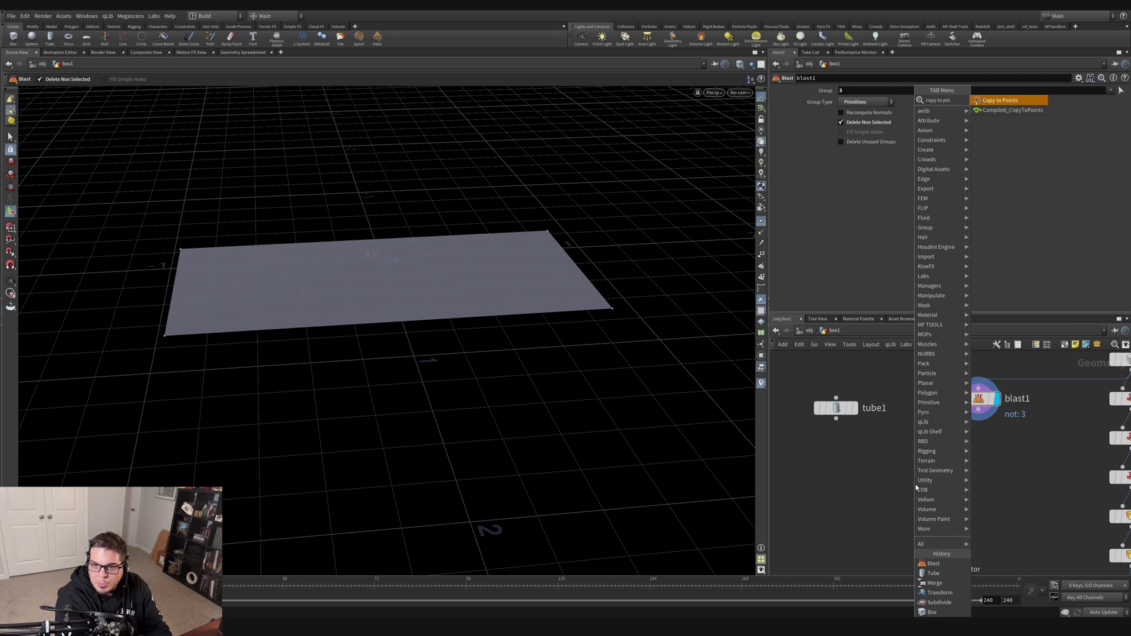
pyautogui.press('Return')
pyautogui.click(910, 484)
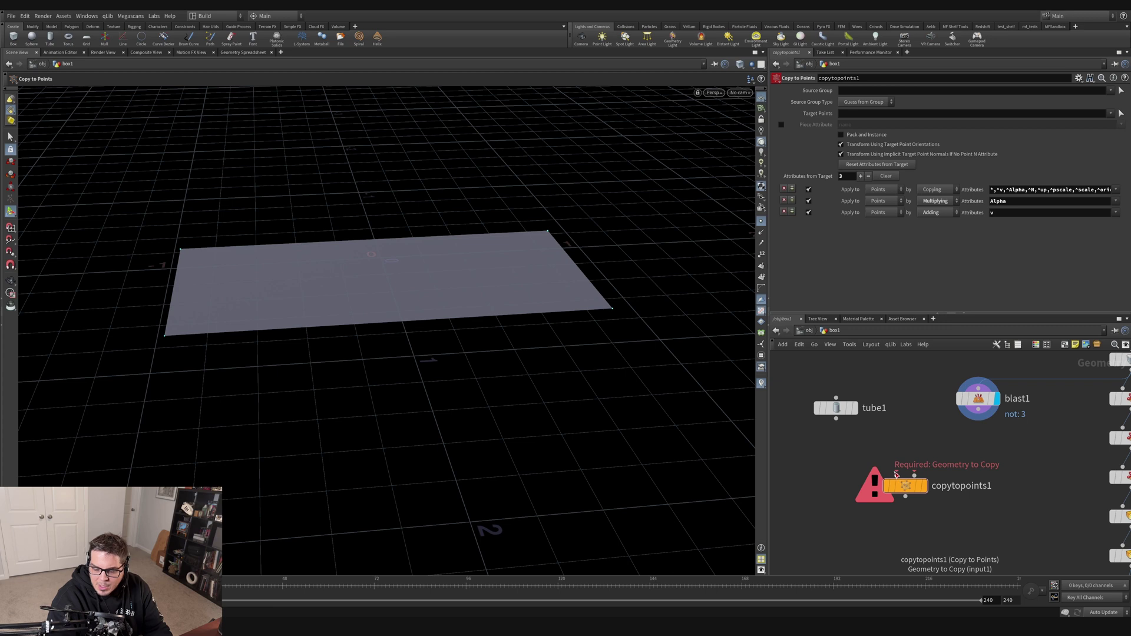
# Connect tube1 as the geometry to copy and blast1 as the target points, and display copytopoints1.
pyautogui.click(895, 474)
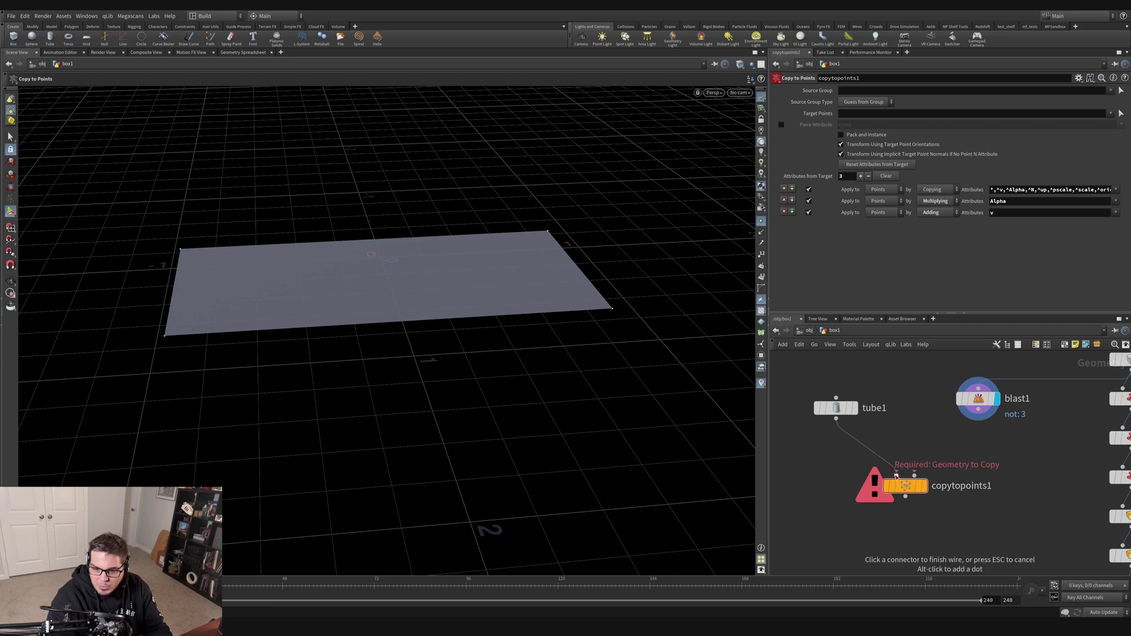
pyautogui.click(896, 474)
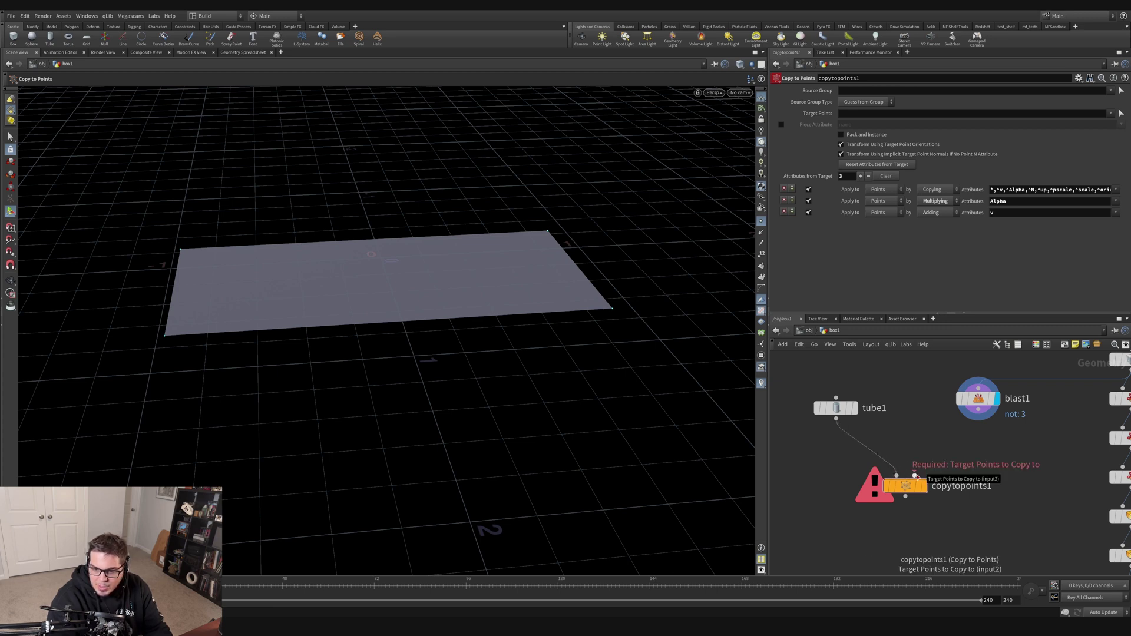
pyautogui.click(914, 475)
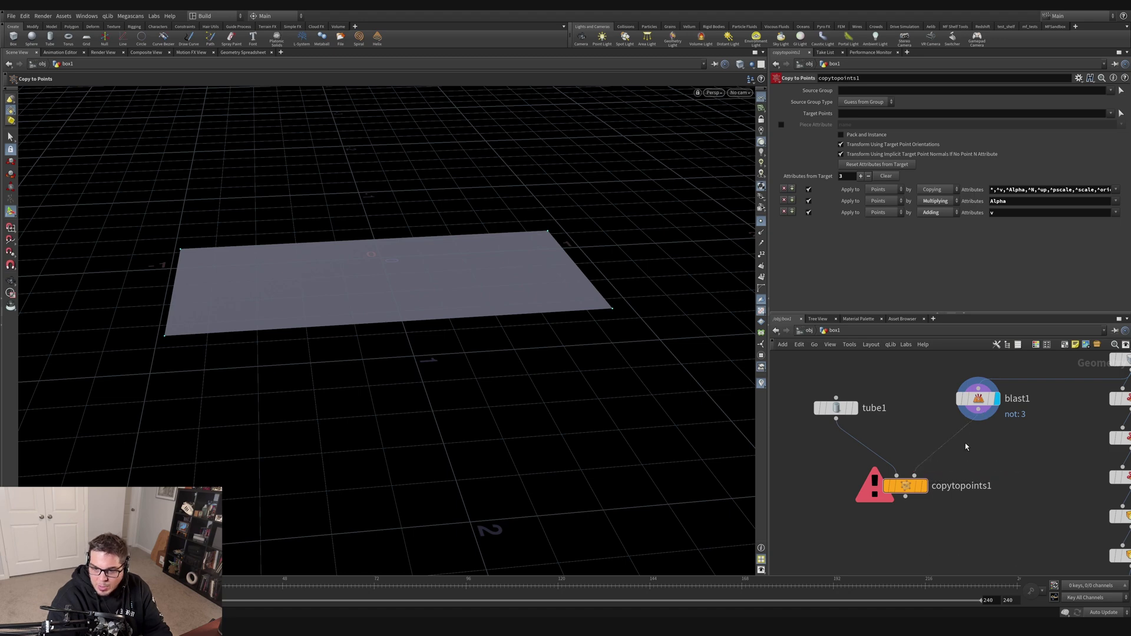
pyautogui.click(925, 485)
pyautogui.moveTo(96, 311); pyautogui.dragTo(509, 361)
pyautogui.moveTo(625, 281); pyautogui.dragTo(580, 277, button='middle')
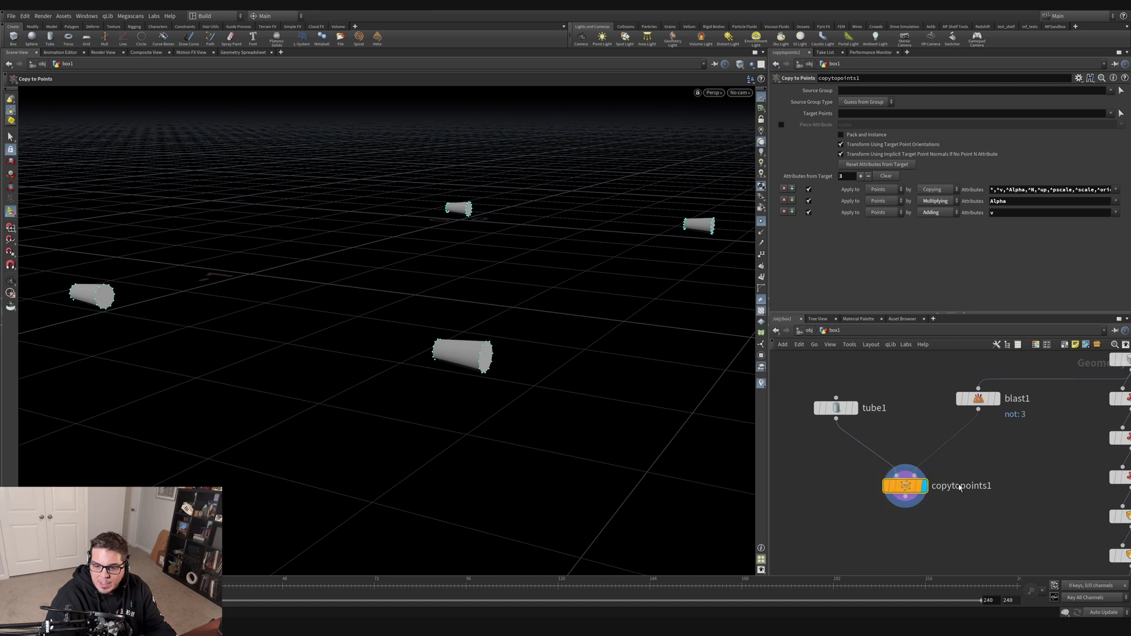
# Display blast1 and examine the normals at its corner points, then hide the normals again.
pyautogui.click(977, 398)
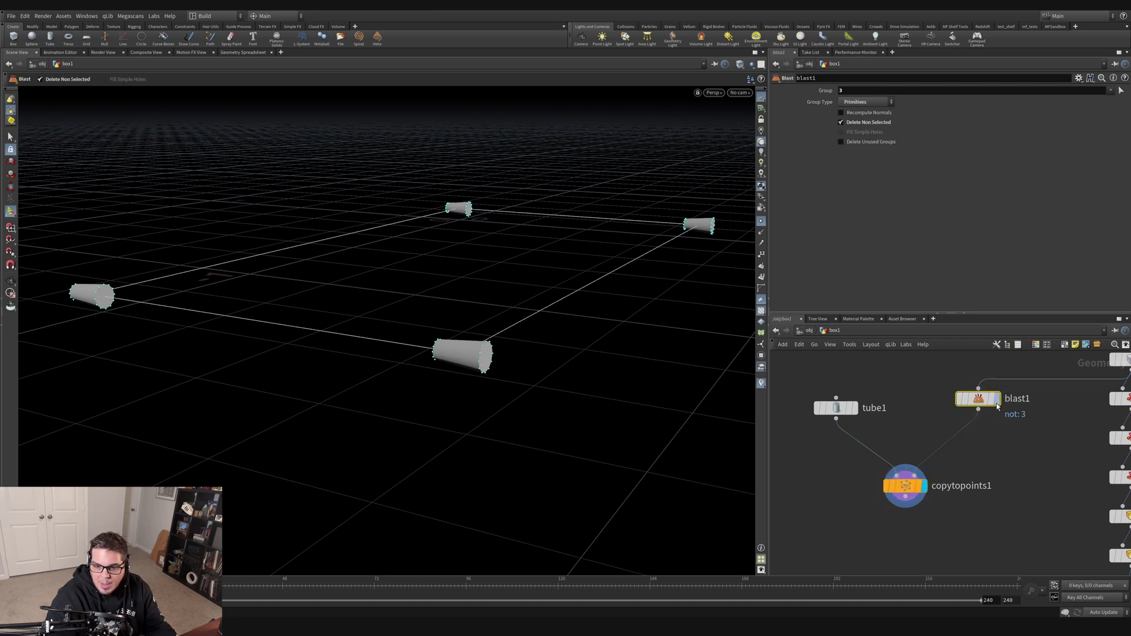
pyautogui.click(995, 399)
pyautogui.click(761, 233)
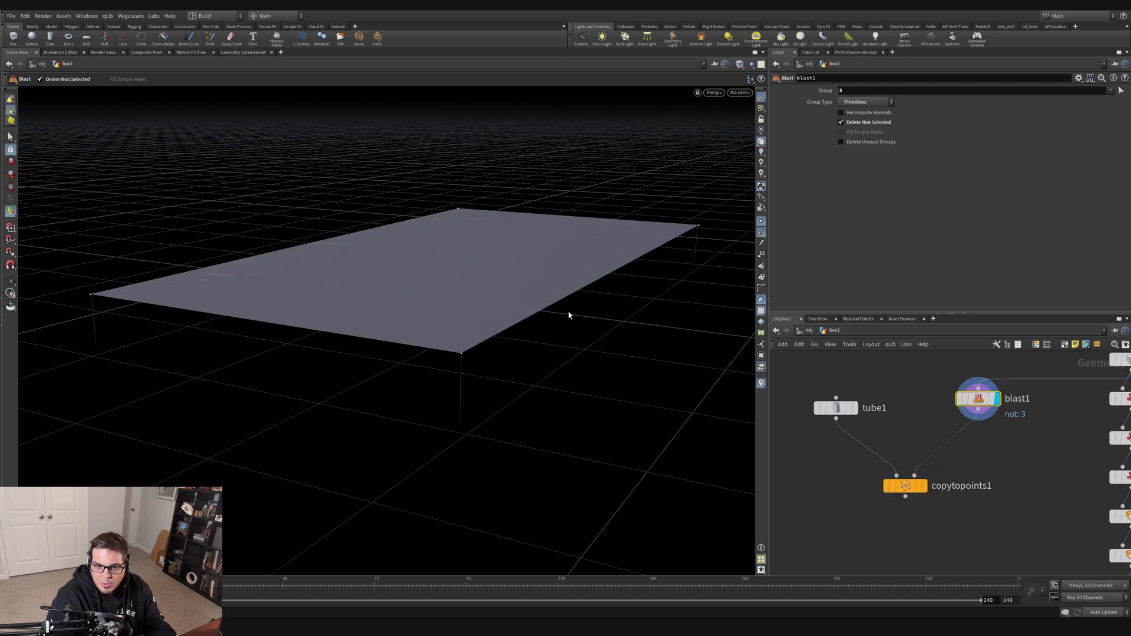
pyautogui.click(761, 222)
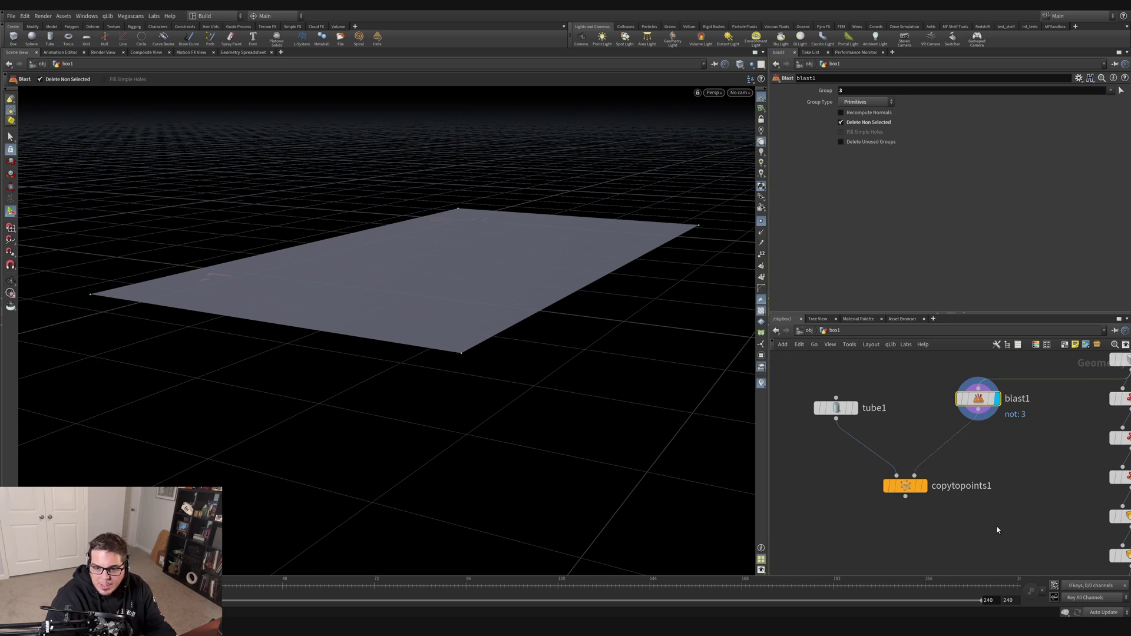
# Display copytopoints1 and disable Transform Using Target Point Orientations so the legs stand upright.
pyautogui.click(923, 485)
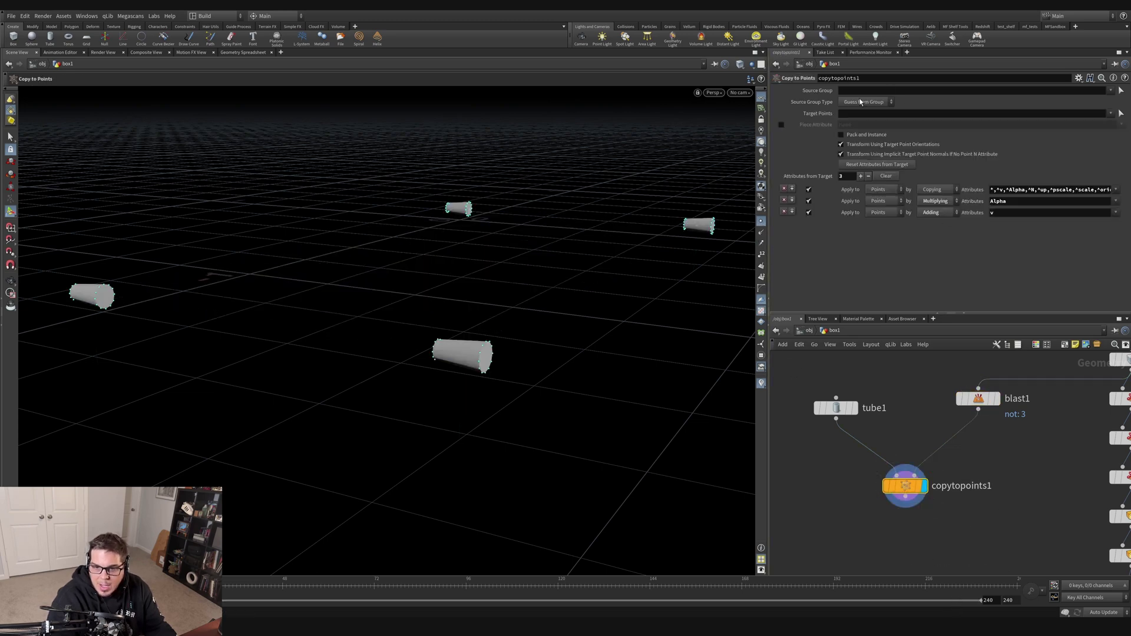
pyautogui.click(841, 145)
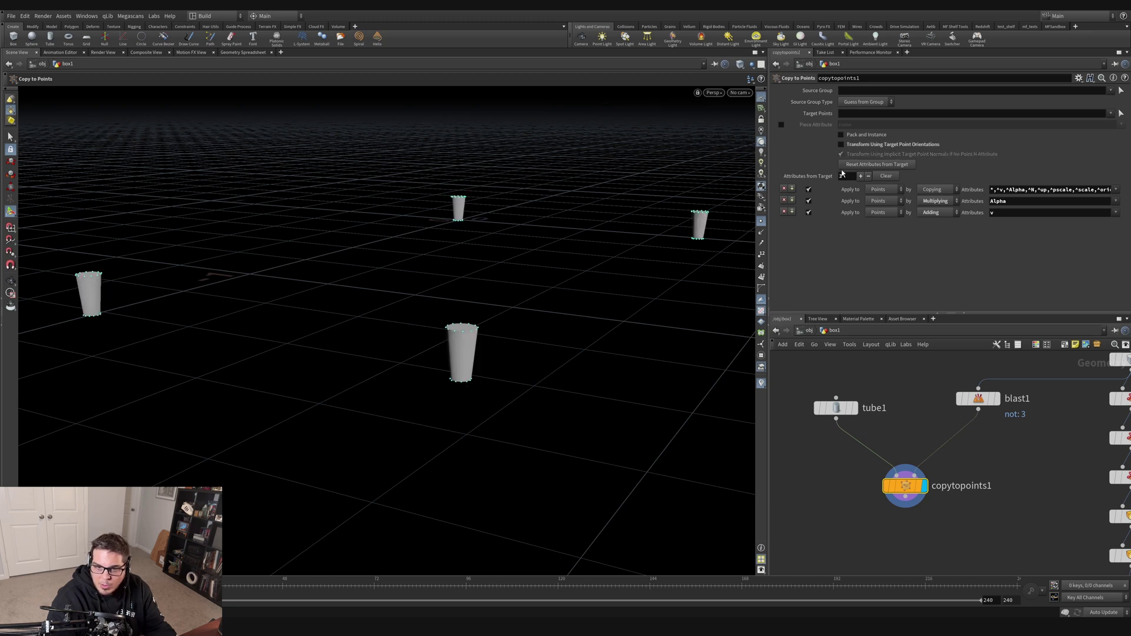
pyautogui.moveTo(451, 336); pyautogui.dragTo(435, 358)
pyautogui.moveTo(436, 358); pyautogui.dragTo(383, 355, button='middle')
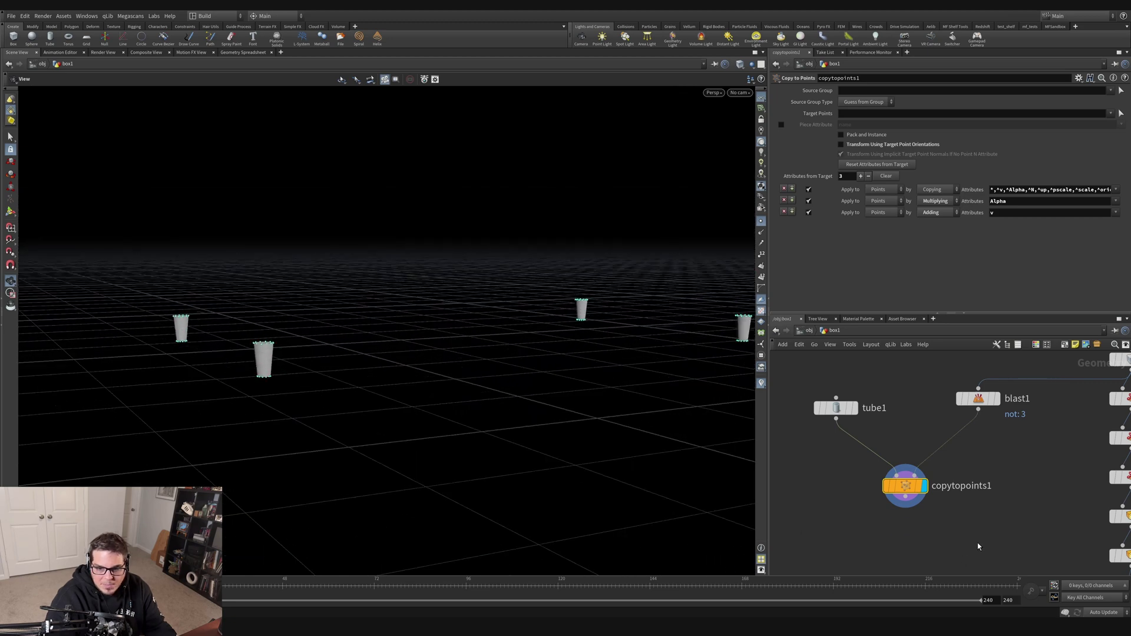
# Add a new Merge node below merge1 for combining the legs with the sofa.
pyautogui.scroll(-3, 979, 545)
pyautogui.moveTo(979, 546); pyautogui.dragTo(901, 447, button='middle')
pyautogui.scroll(-1, 935, 517)
pyautogui.moveTo(935, 517); pyautogui.dragTo(906, 464, button='middle')
pyautogui.press('Tab')
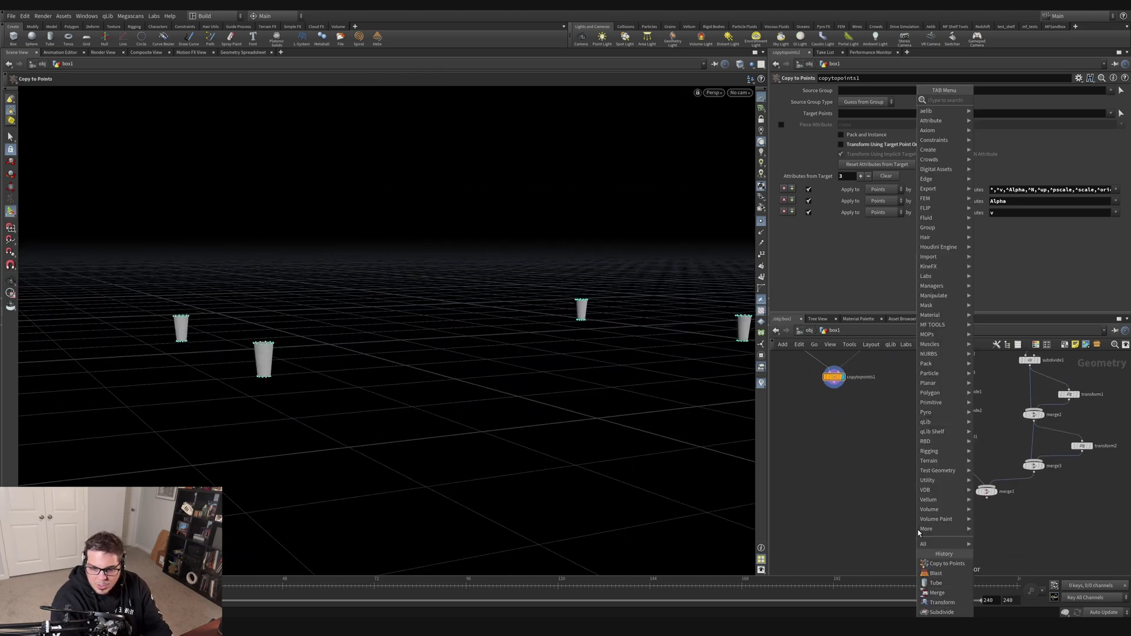
pyautogui.write('merge')
pyautogui.press('Return')
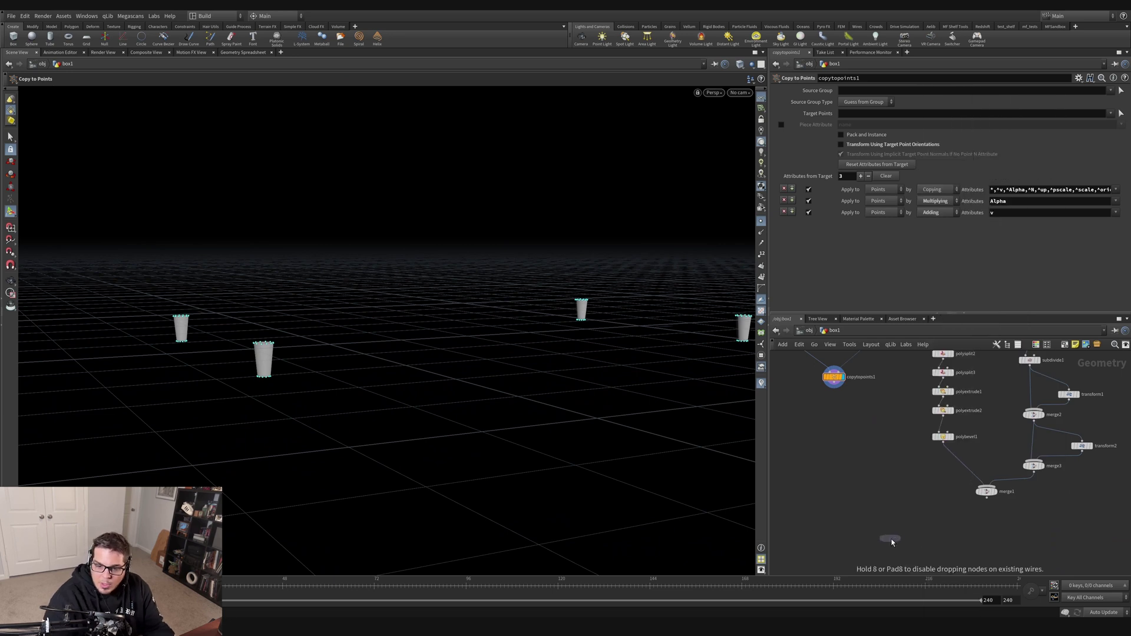
pyautogui.click(901, 549)
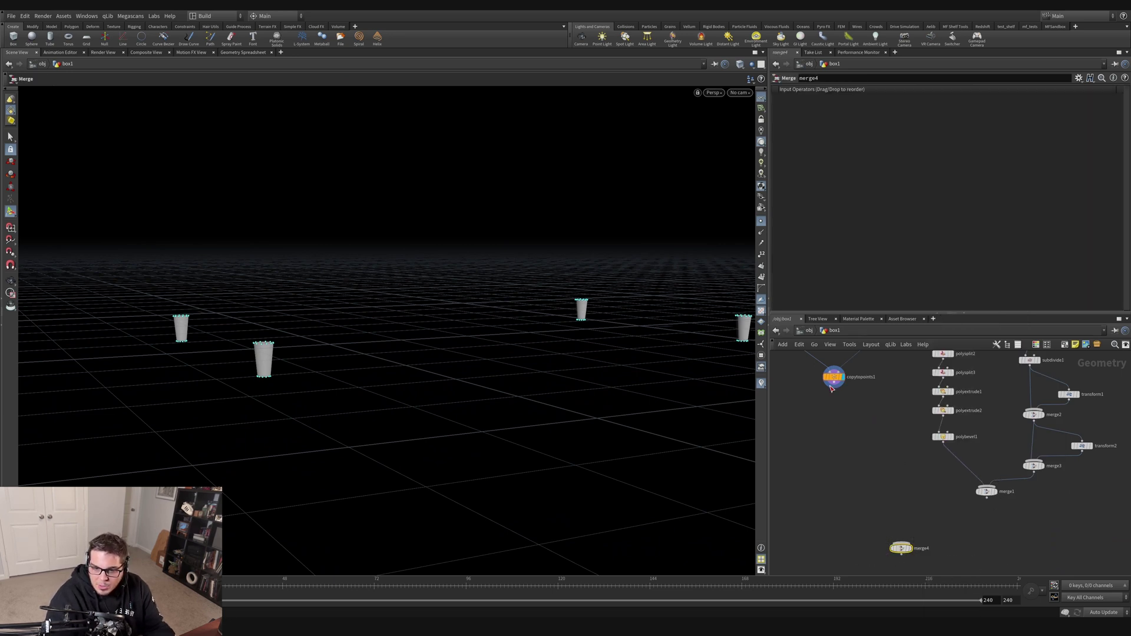
# Connect copytopoints1 and merge1 to merge4, display merge4, and inspect the legs under the sofa.
pyautogui.click(834, 388)
pyautogui.click(900, 542)
pyautogui.click(900, 543)
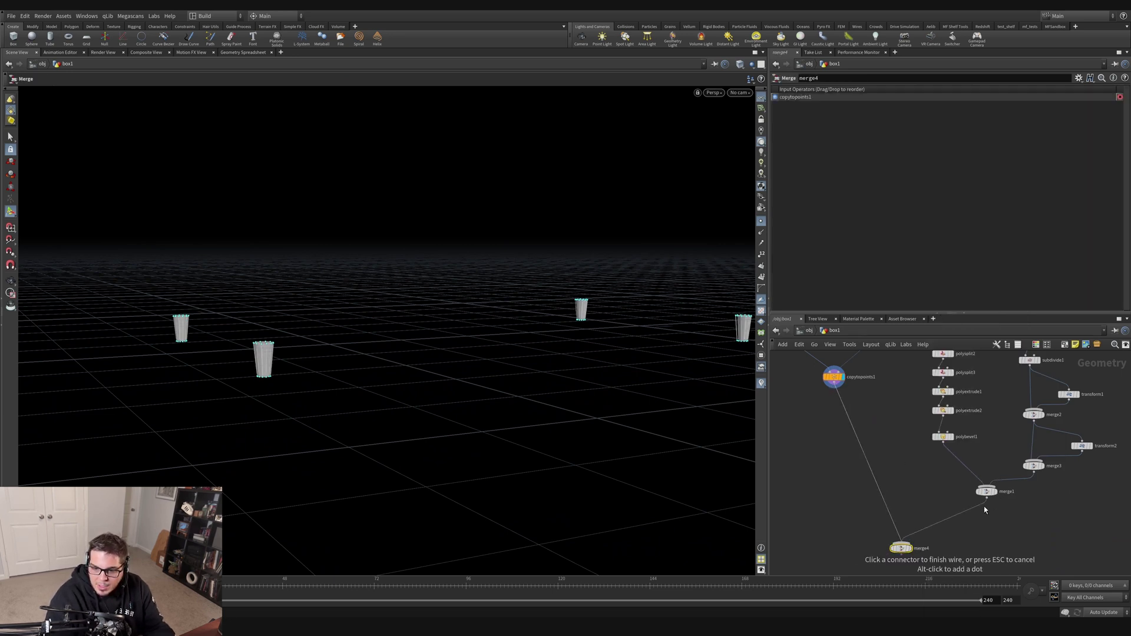
pyautogui.click(988, 499)
pyautogui.click(910, 548)
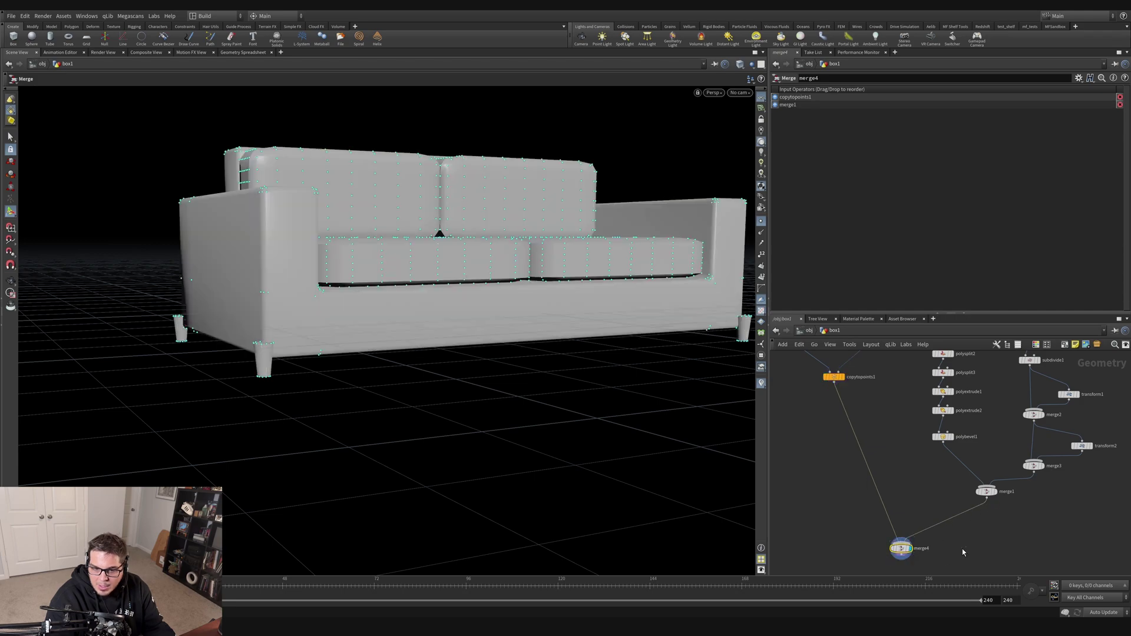
pyautogui.keyDown('alt'); pyautogui.moveTo(580, 309); pyautogui.dragTo(502, 388); pyautogui.keyUp('alt')
pyautogui.moveTo(513, 323); pyautogui.dragTo(502, 345)
pyautogui.moveTo(571, 325); pyautogui.dragTo(608, 366)
# Select and display copytopoints1 and switch the viewport to the Four Views layout.
pyautogui.click(843, 376)
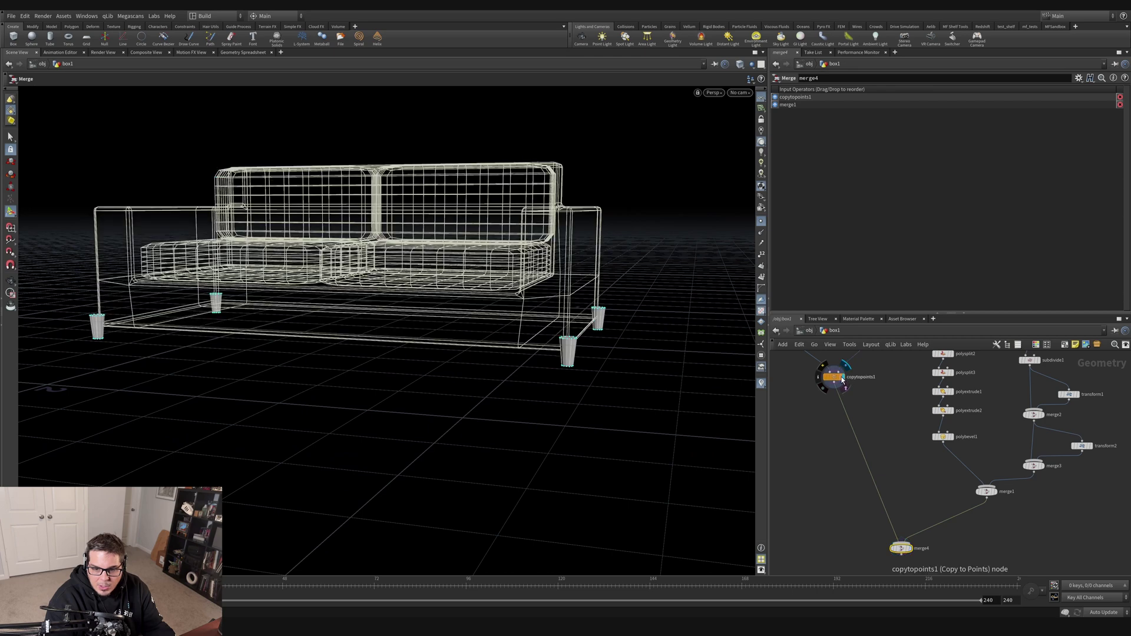
pyautogui.click(833, 377)
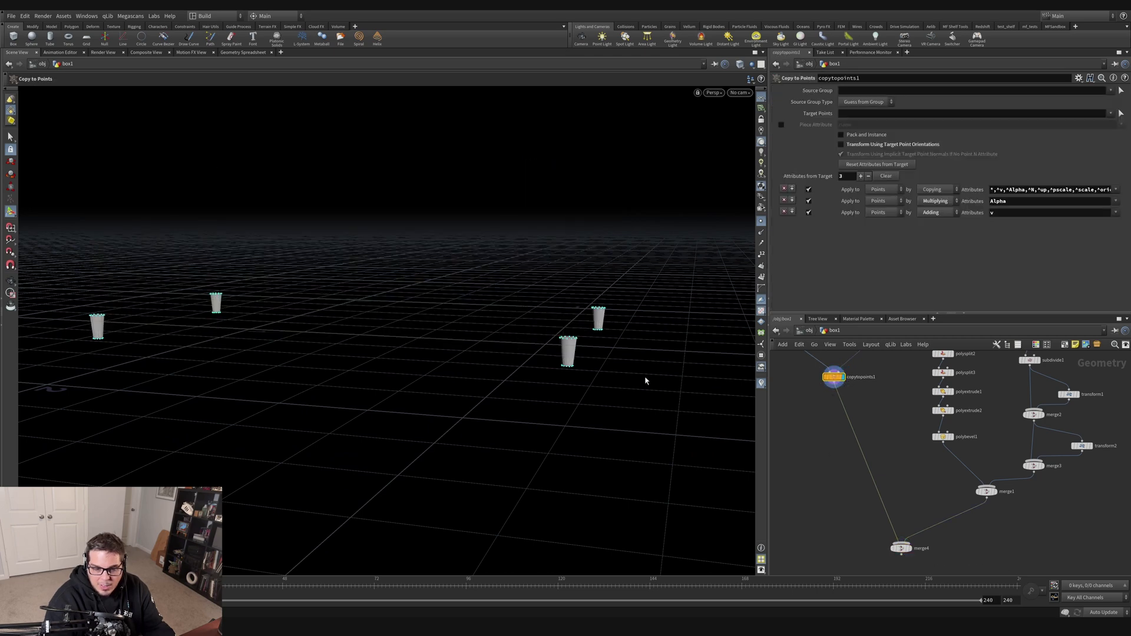
pyautogui.click(761, 64)
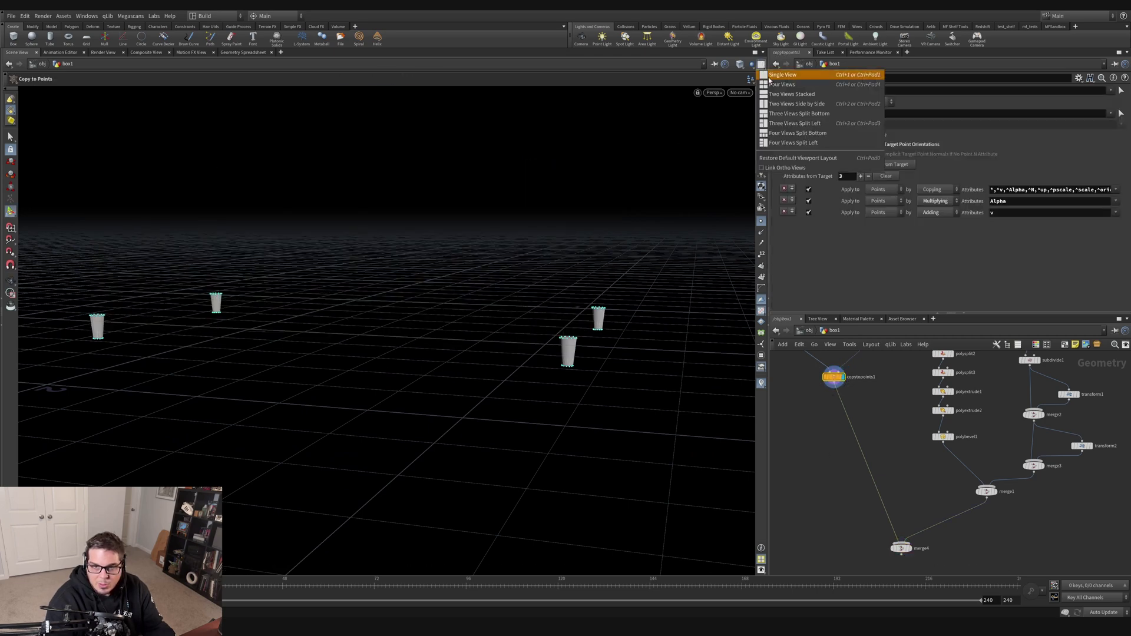
pyautogui.click(773, 84)
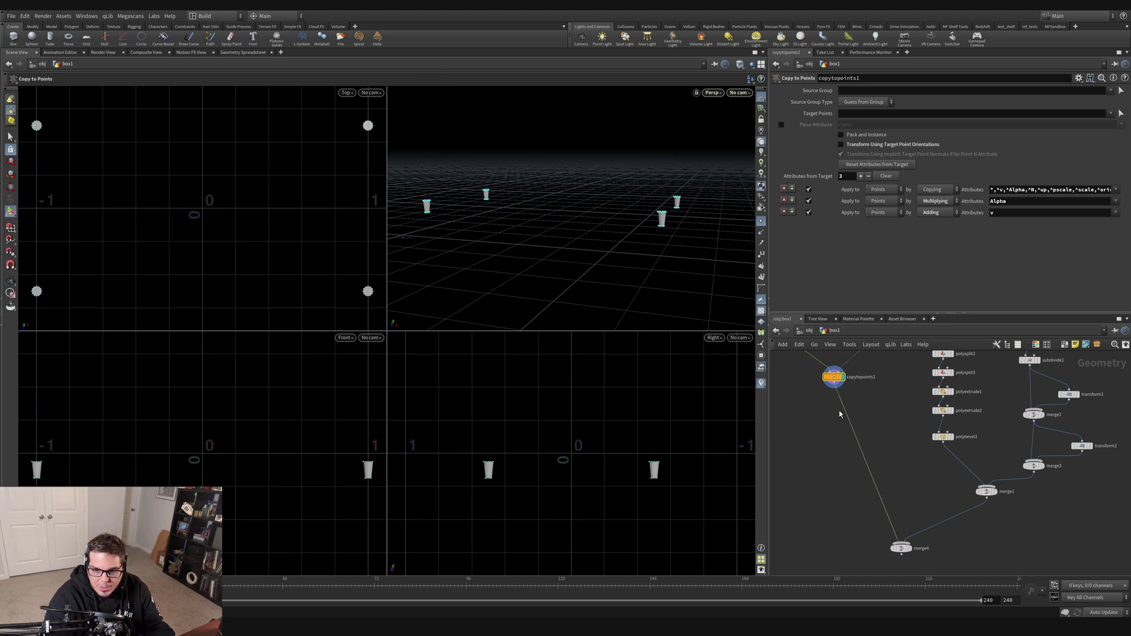
# Insert a Transform node between copytopoints1 and merge4 and display it.
pyautogui.press('Tab')
pyautogui.write('tra')
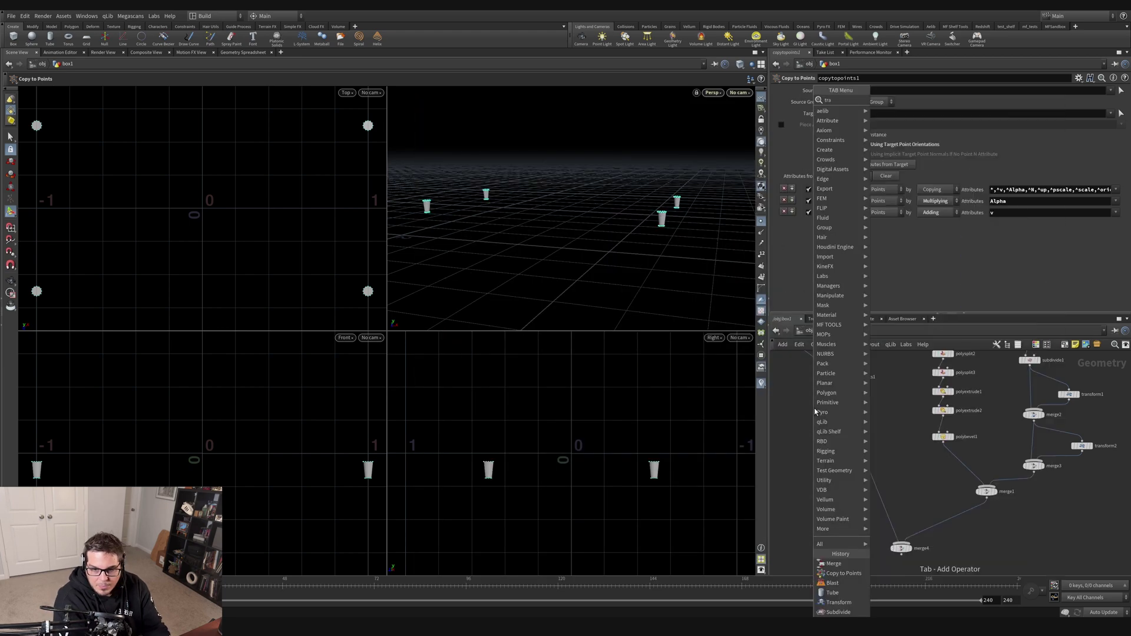
pyautogui.press('Return')
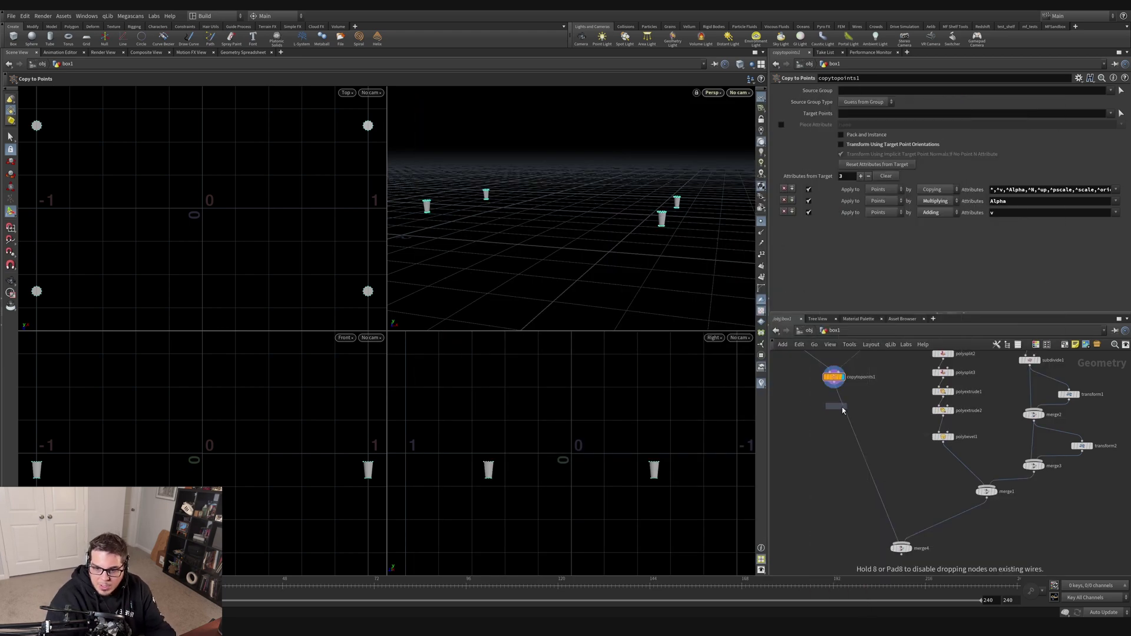
pyautogui.click(840, 409)
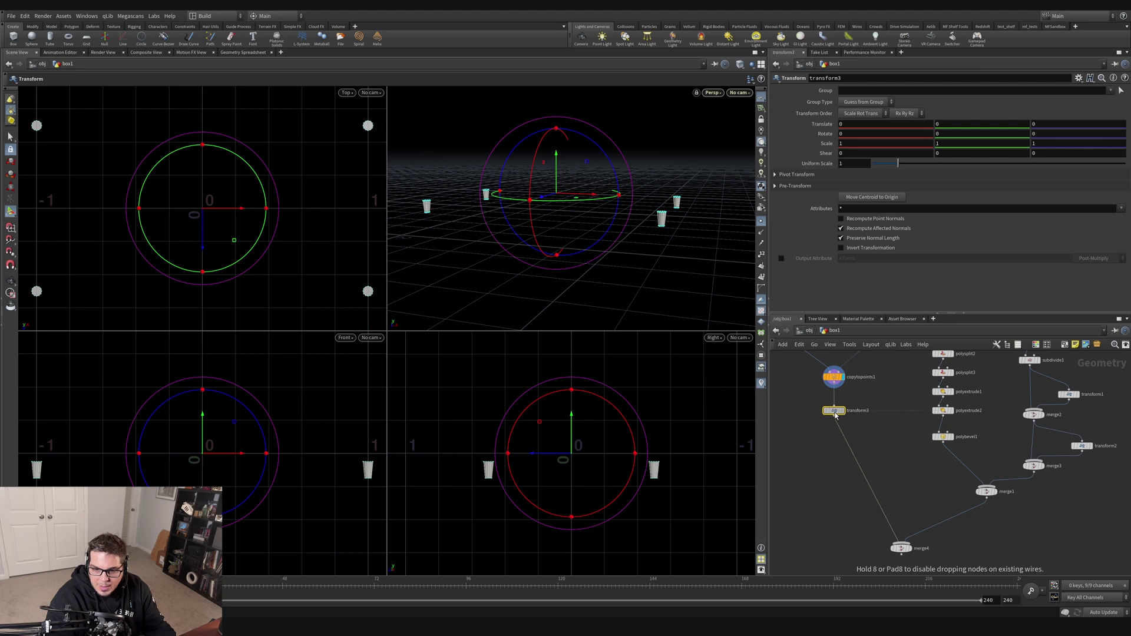
pyautogui.moveTo(835, 414)
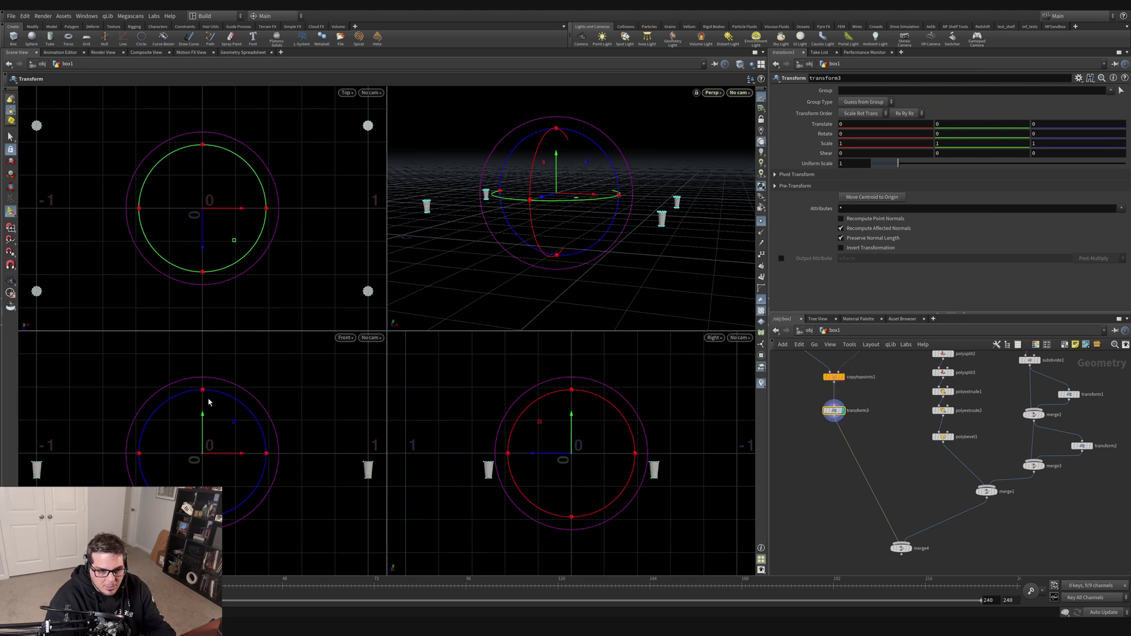
# Raise the four legs about 0.149 in Y with transform3 and display merge4 to compare them with the sofa.
pyautogui.moveTo(202, 432); pyautogui.dragTo(203, 410)
pyautogui.moveTo(203, 411); pyautogui.dragTo(204, 405)
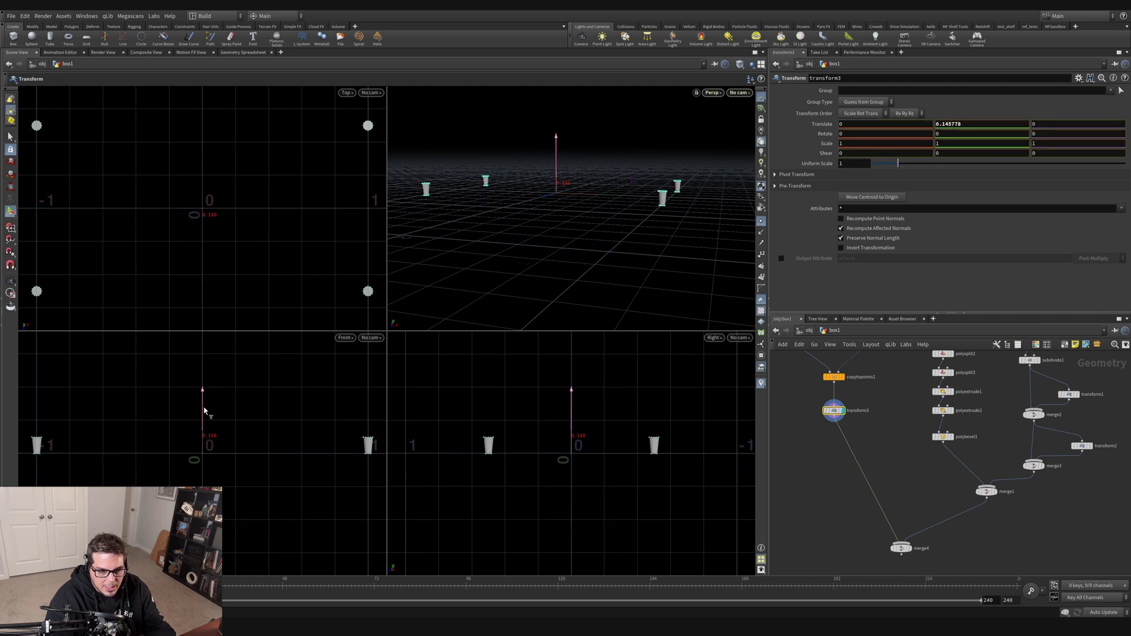
pyautogui.press('r')
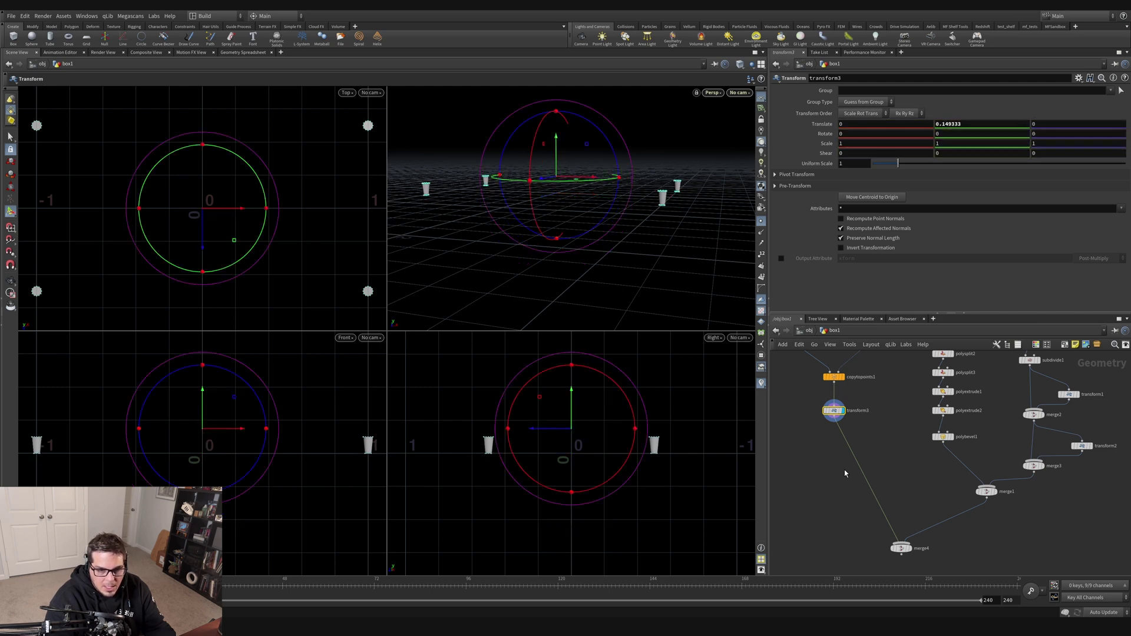
pyautogui.click(912, 553)
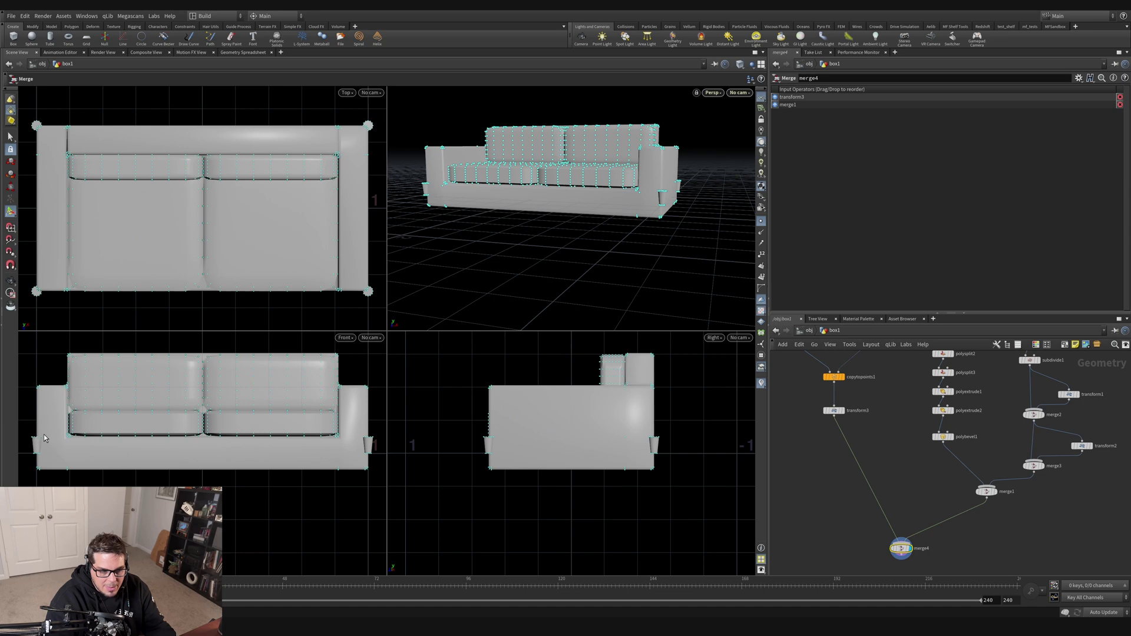
# Display merge1 and insert a Transform node between merge1 and merge4 for moving the sofa body.
pyautogui.click(980, 528)
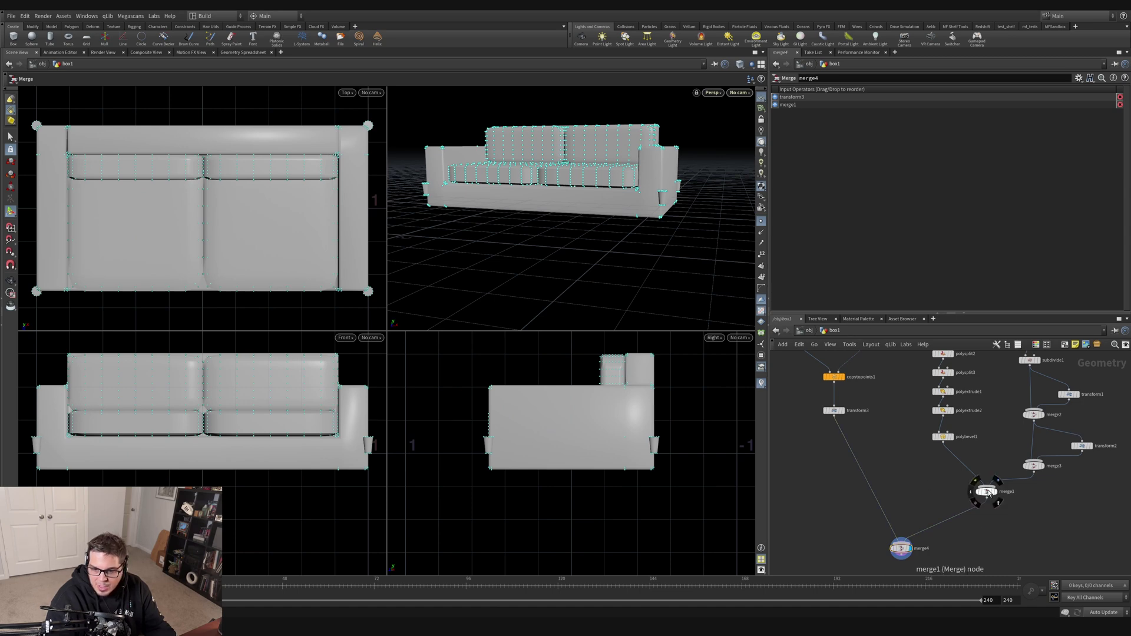
pyautogui.click(992, 496)
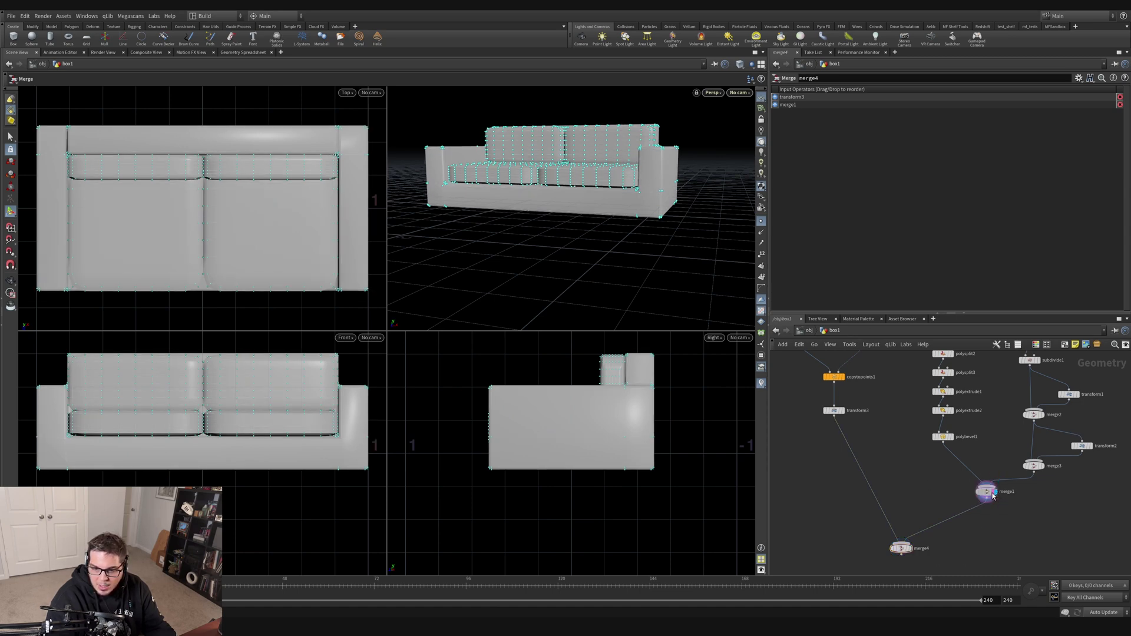
pyautogui.click(987, 492)
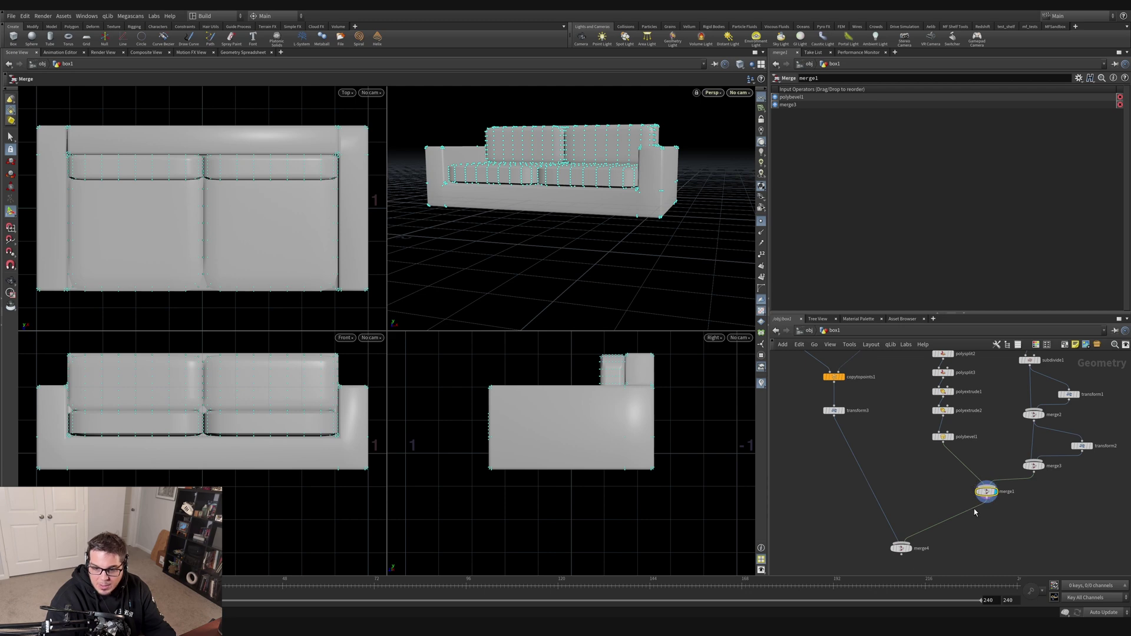
pyautogui.press('Tab')
pyautogui.write('tran')
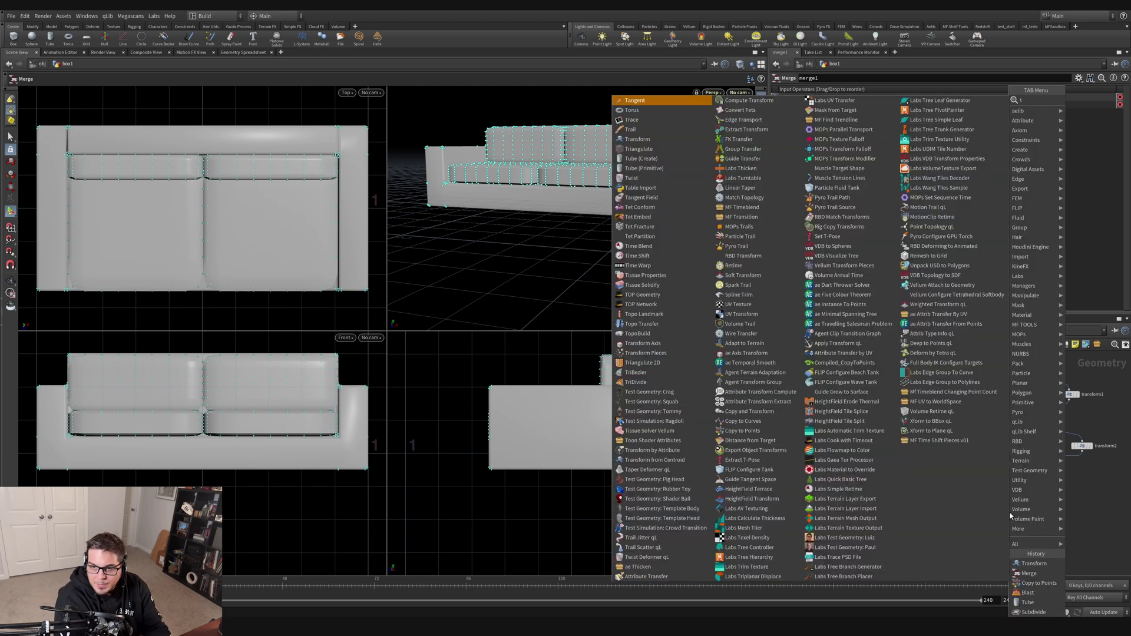
pyautogui.press('Return')
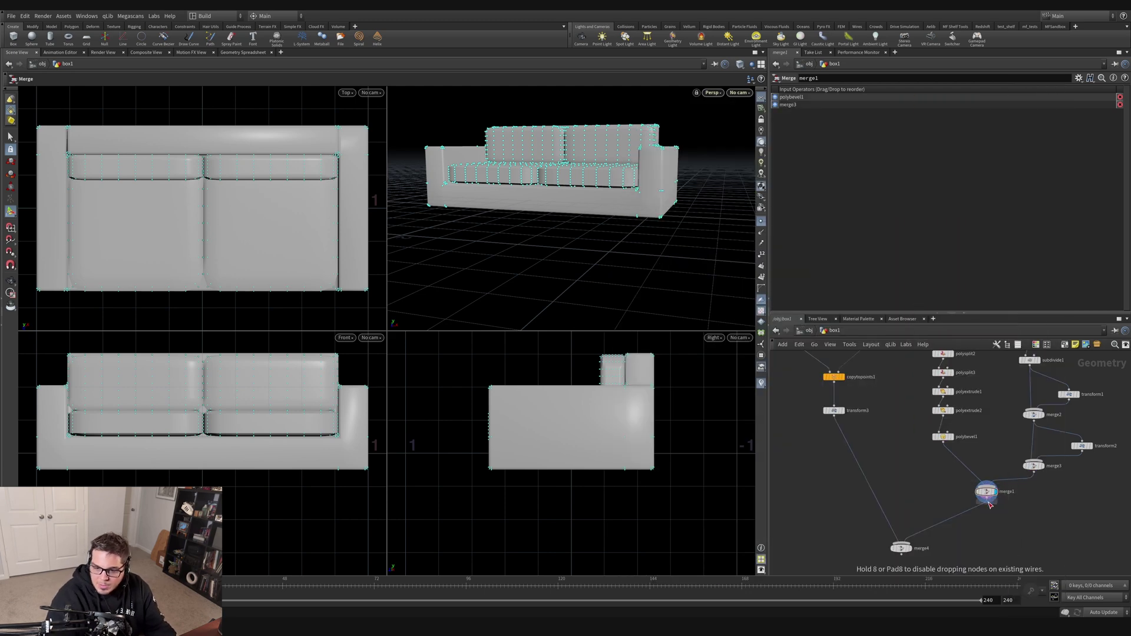
pyautogui.click(990, 515)
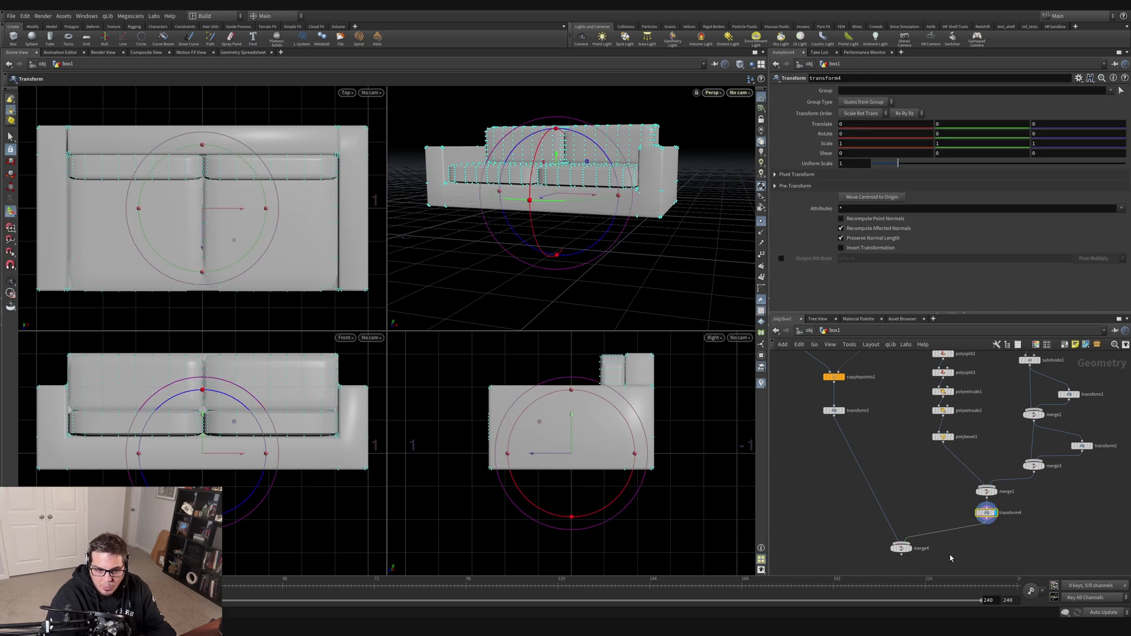
# Display merge4 and raise the sofa body about 0.199 in Y with transform4 so it rests on the legs.
pyautogui.click(903, 547)
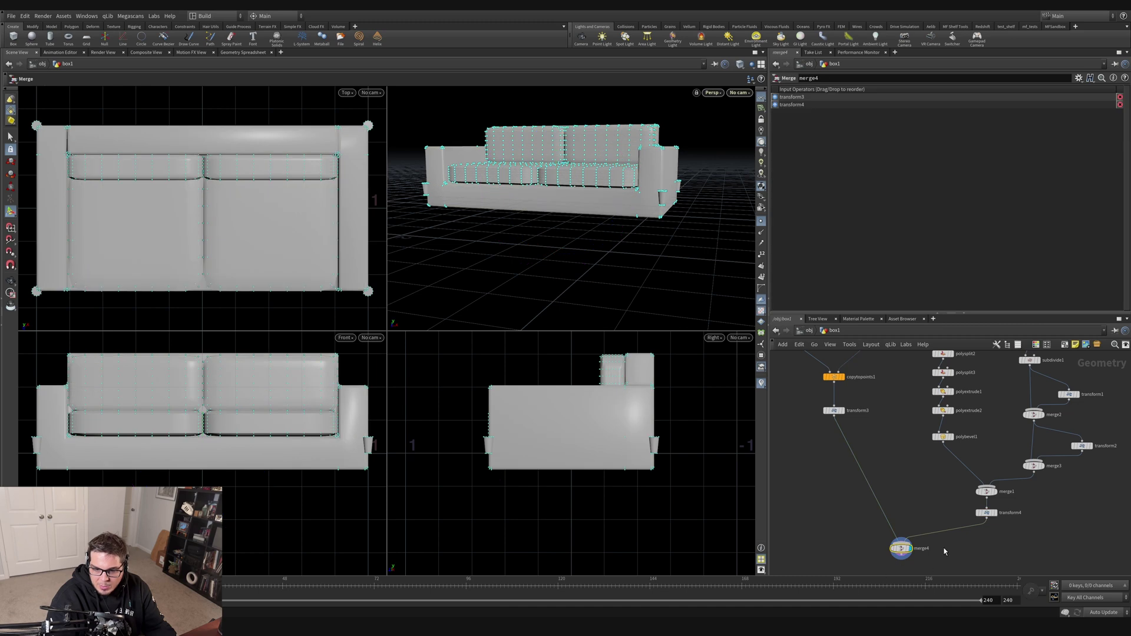
pyautogui.click(986, 512)
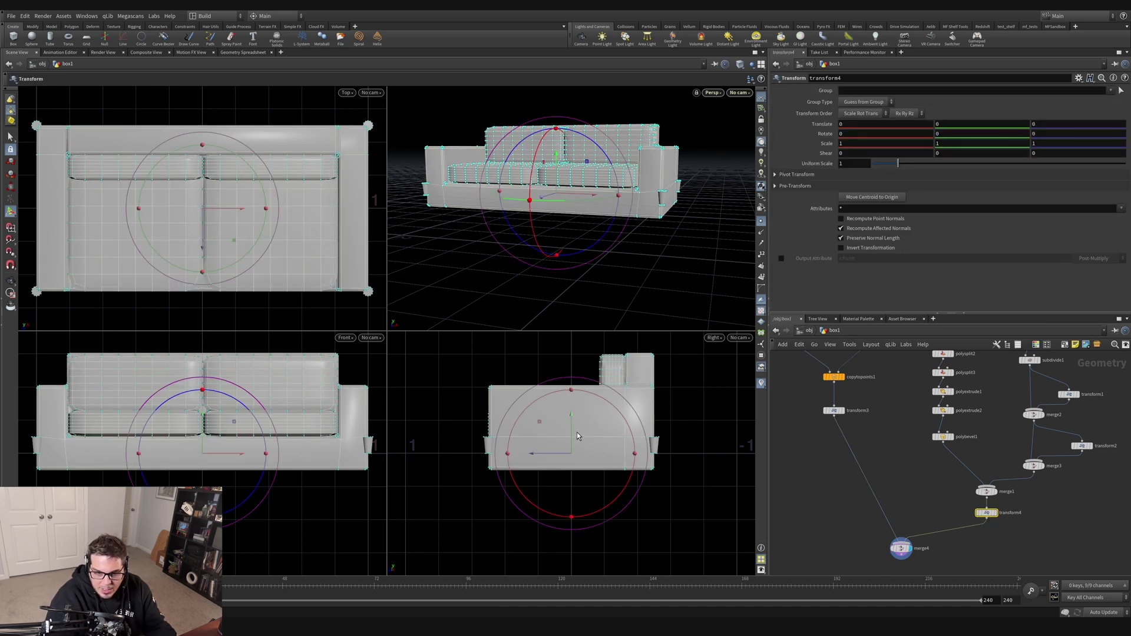
pyautogui.moveTo(571, 428); pyautogui.dragTo(571, 400)
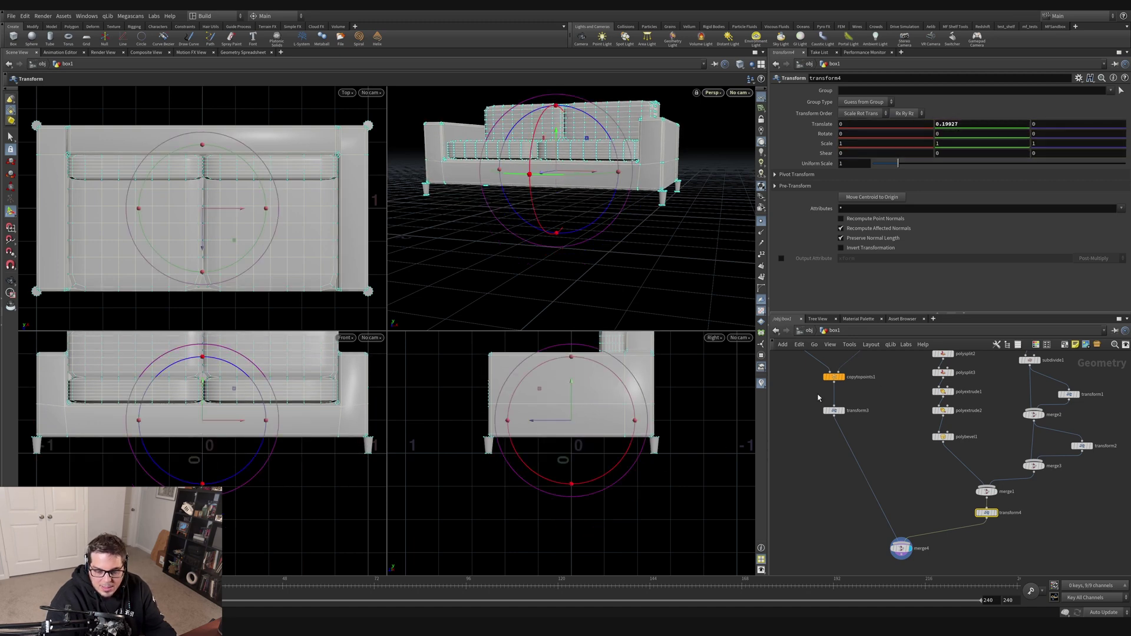
# Insert a Transform node between blast1 and copytopoints1 and display the sofa's base face.
pyautogui.moveTo(840, 378); pyautogui.dragTo(845, 425, button='middle')
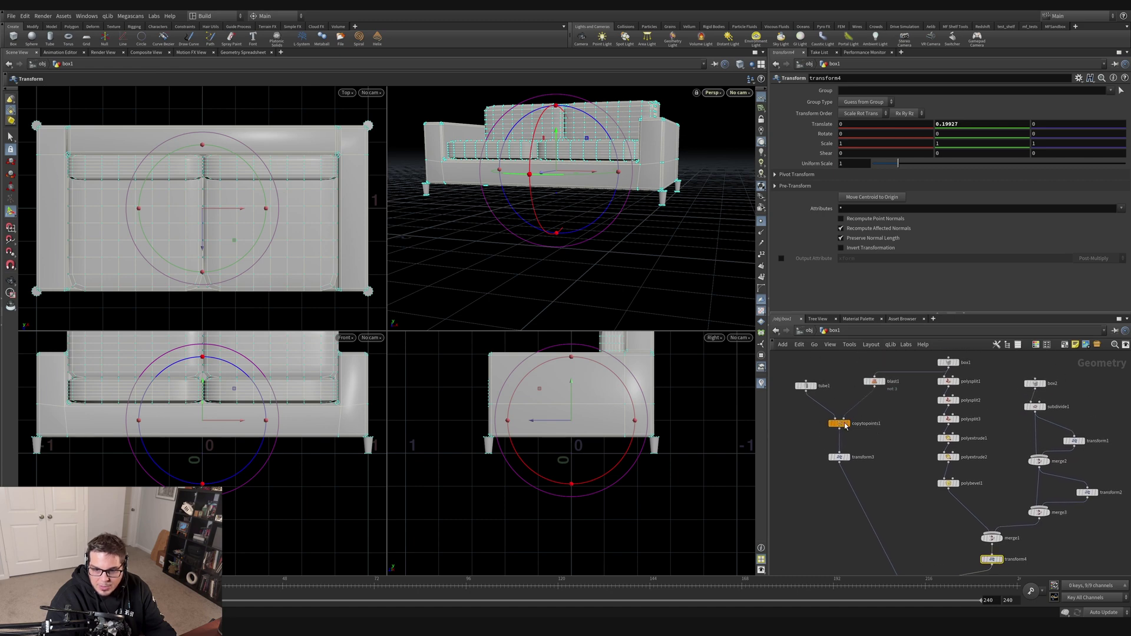
pyautogui.click(874, 381)
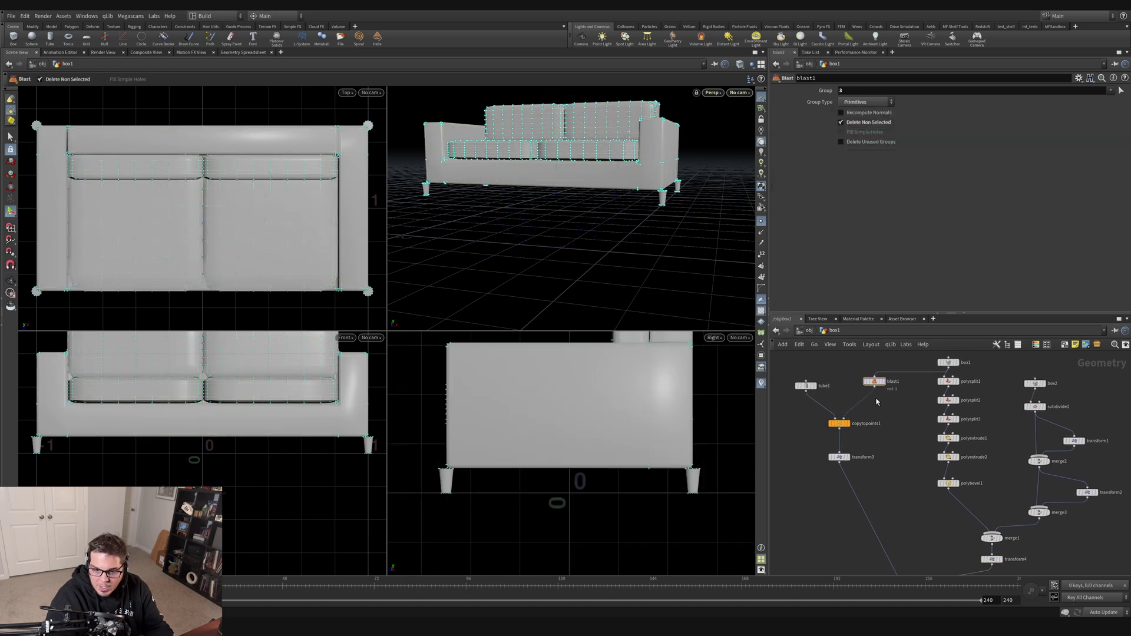
pyautogui.press('Tab')
pyautogui.write('transform')
pyautogui.press('Return')
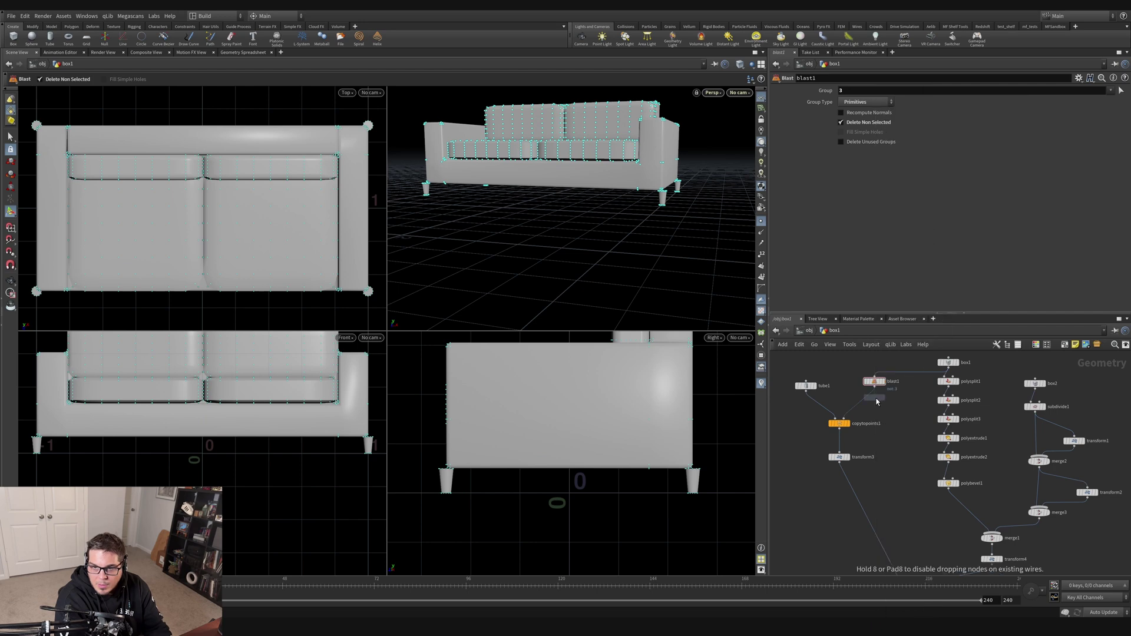
pyautogui.click(876, 402)
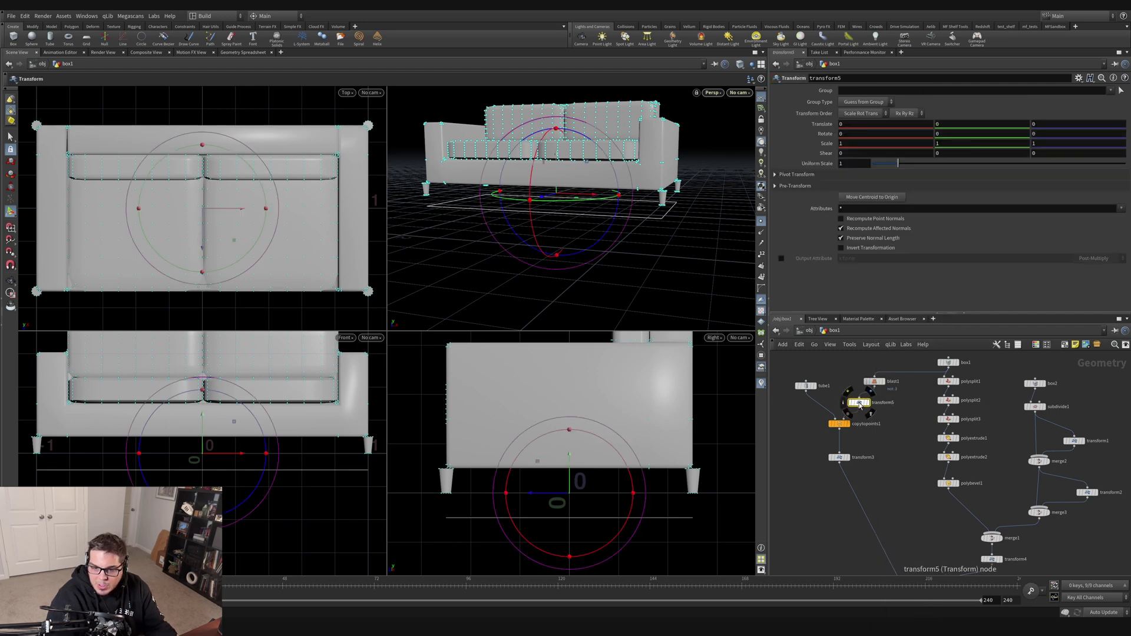
pyautogui.click(883, 400)
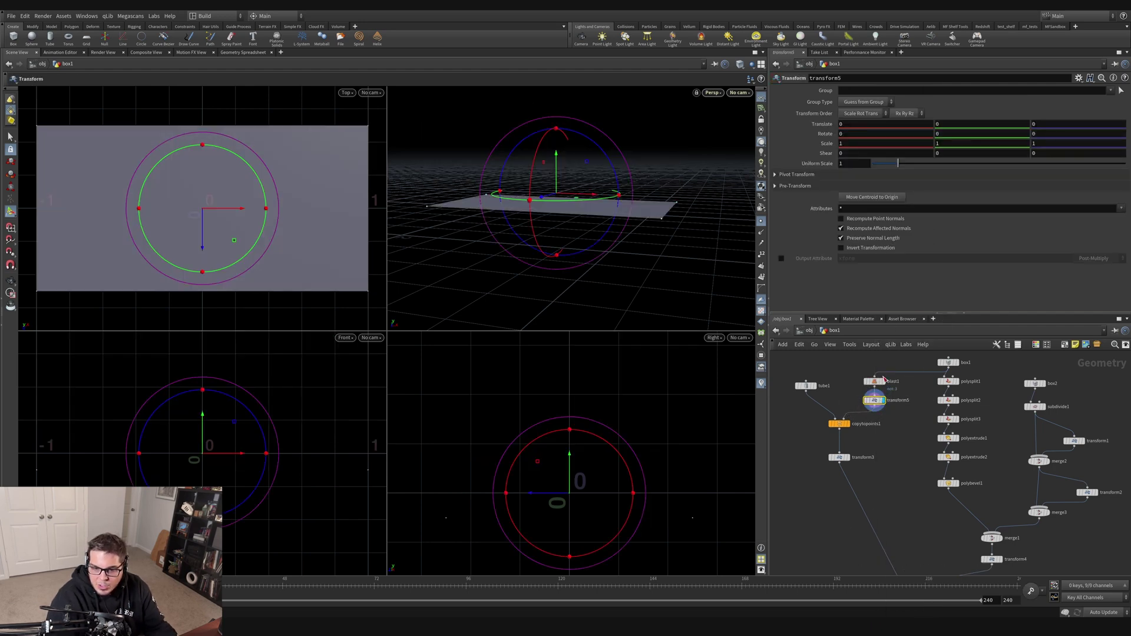
# Display merge4 and scale the base face with transform5 to about 0.944 in X and 0.892 in Z, moving the legs inward.
pyautogui.moveTo(850, 467); pyautogui.dragTo(832, 378, button='middle')
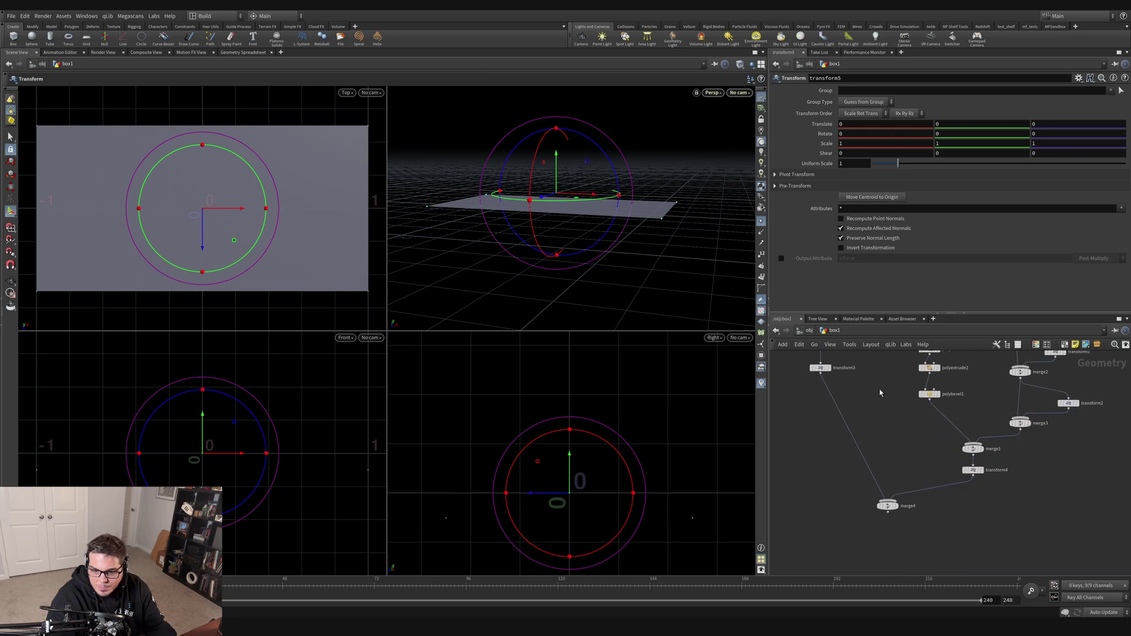
pyautogui.click(896, 505)
pyautogui.scroll(-2, 889, 500)
pyautogui.moveTo(889, 500); pyautogui.dragTo(893, 546, button='middle')
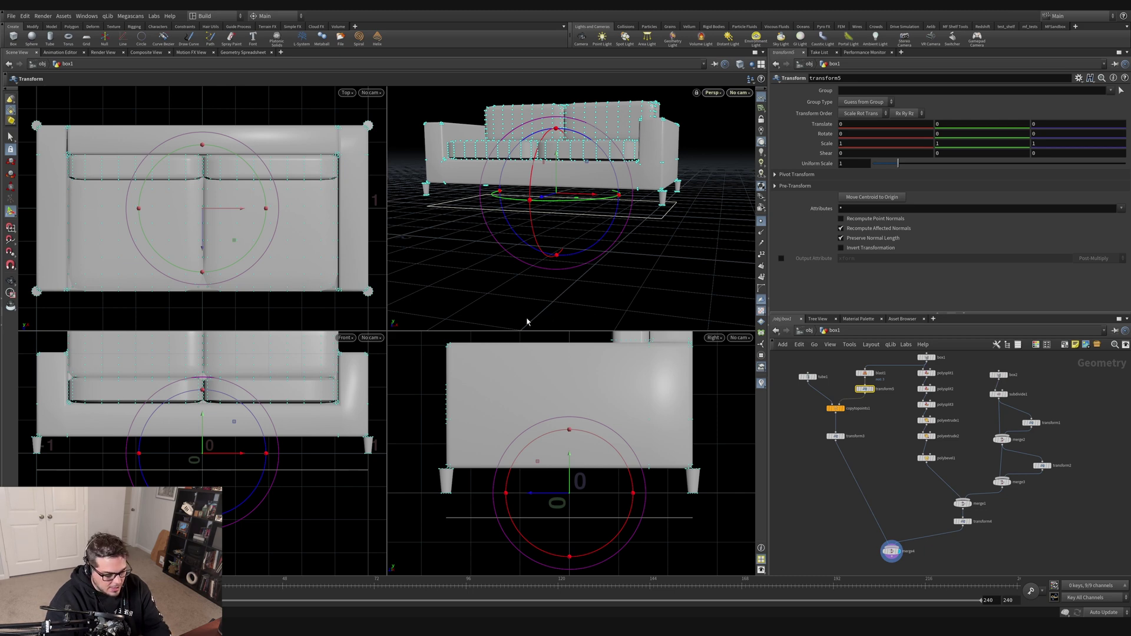
pyautogui.press('t')
pyautogui.moveTo(508, 493); pyautogui.dragTo(515, 496)
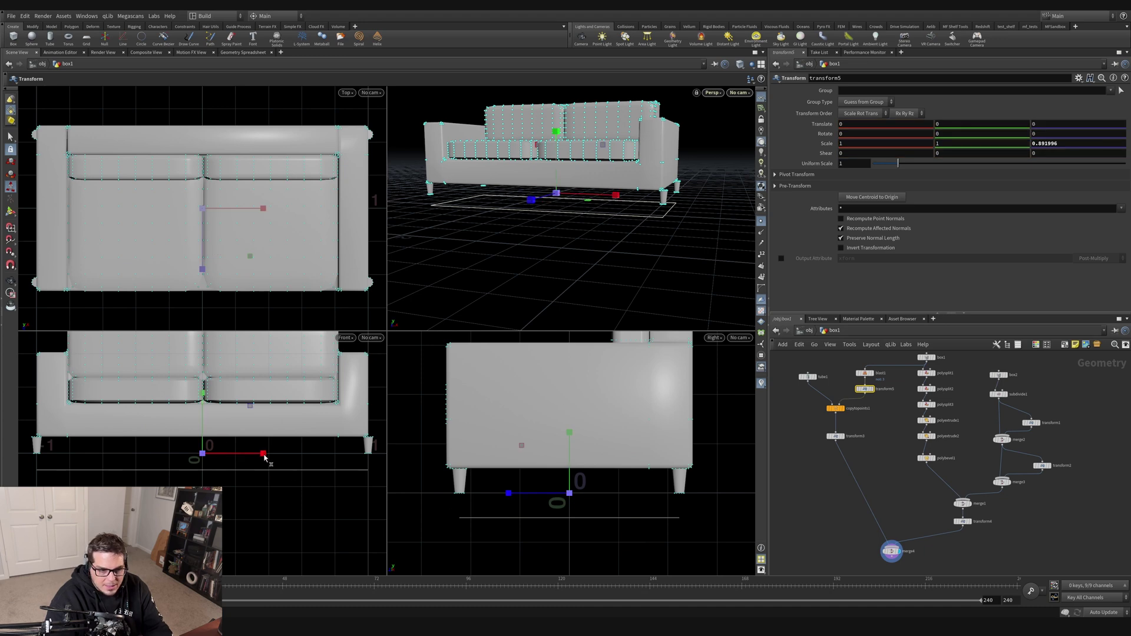
pyautogui.moveTo(264, 458); pyautogui.dragTo(259, 457)
# Check the leg placement in the front and right views, restore the Single View layout, and select merge4.
pyautogui.keyDown('alt'); pyautogui.moveTo(681, 460); pyautogui.dragTo(609, 471, button='right'); pyautogui.keyUp('alt')
pyautogui.scroll(5, 356, 443)
pyautogui.keyDown('alt'); pyautogui.moveTo(375, 433); pyautogui.dragTo(313, 436, button='middle'); pyautogui.keyUp('alt')
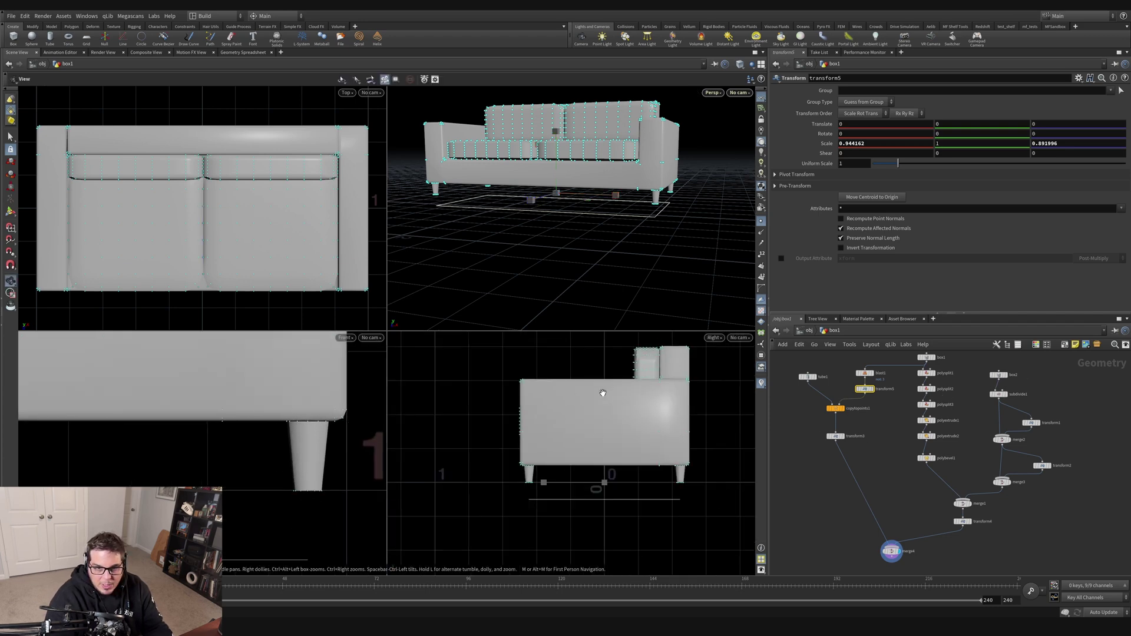
pyautogui.press('Return')
pyautogui.scroll(-8, 291, 402)
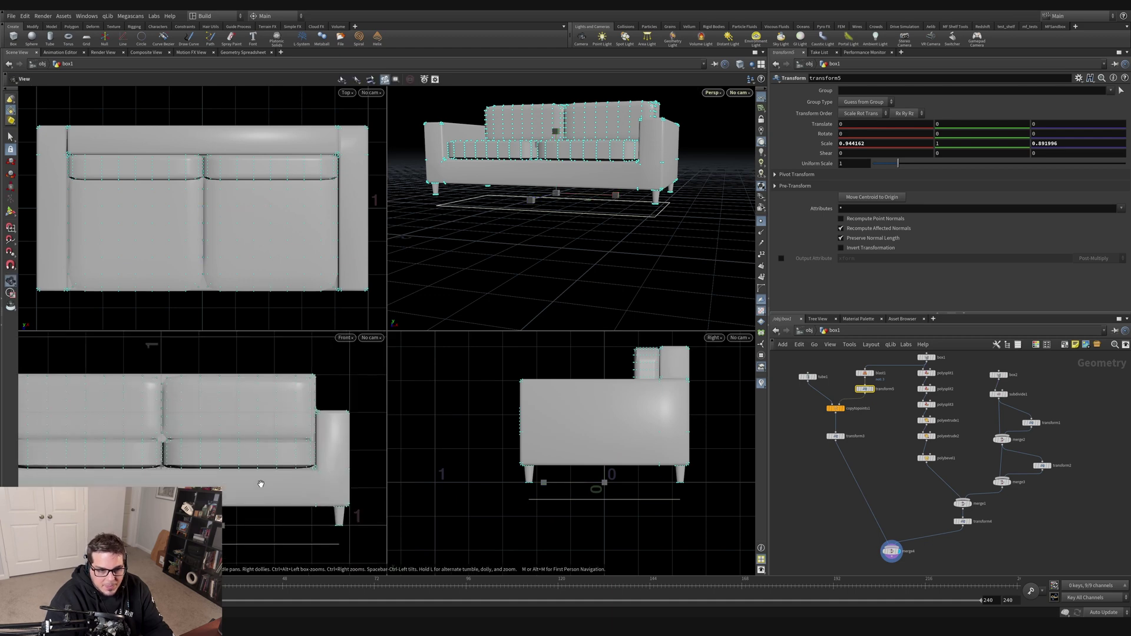
pyautogui.click(760, 64)
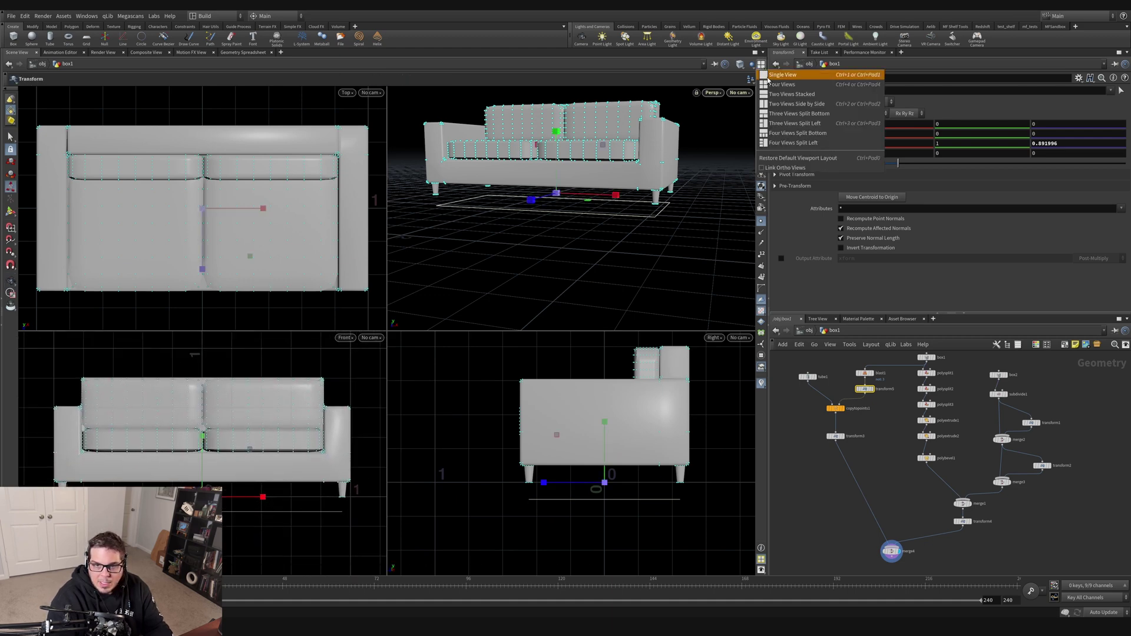
pyautogui.click(768, 76)
pyautogui.moveTo(907, 567); pyautogui.dragTo(818, 546)
pyautogui.moveTo(543, 308); pyautogui.dragTo(524, 345)
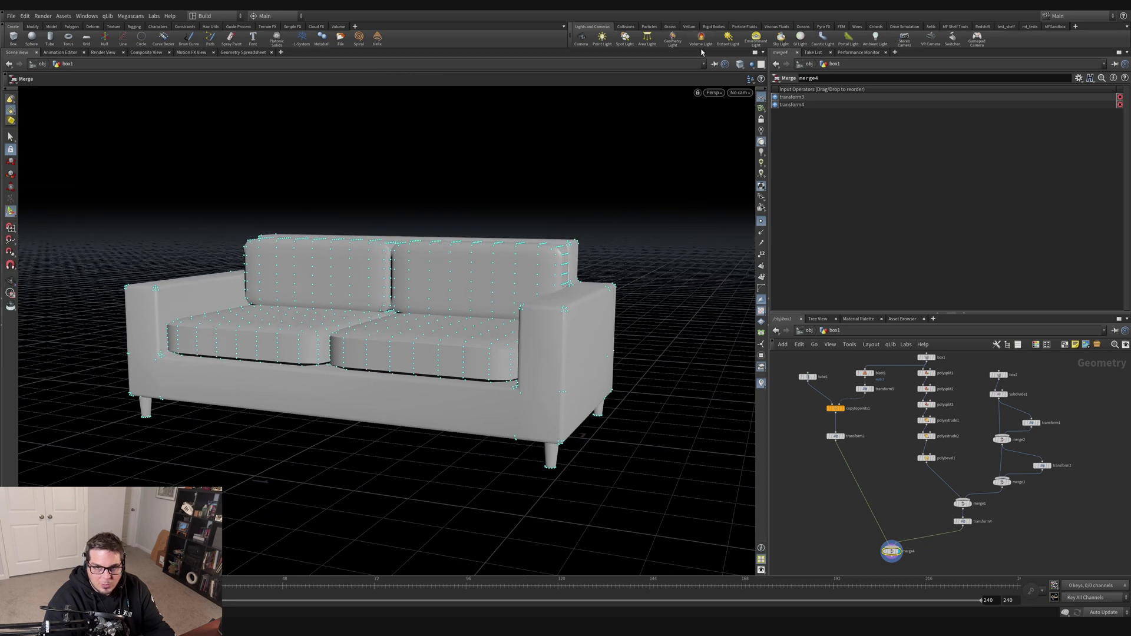
# Switch the viewport shading to show wireframe over the shaded sofa and examine its edges.
pyautogui.click(740, 64)
pyautogui.click(758, 184)
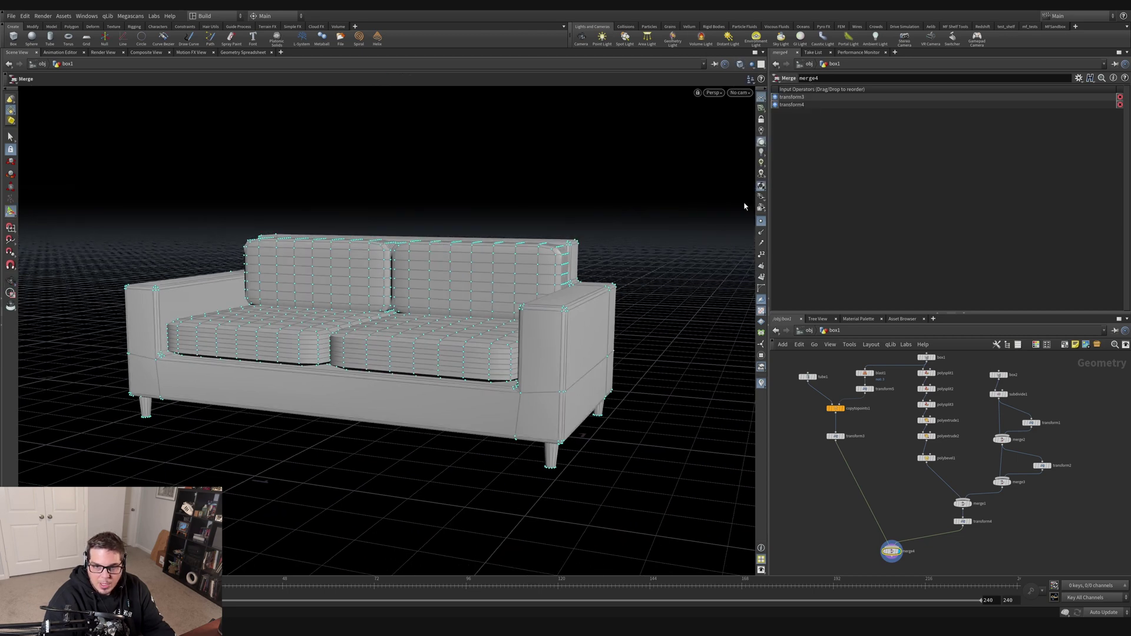
pyautogui.moveTo(448, 371)
pyautogui.mouseDown()
pyautogui.moveTo(283, 396)
pyautogui.moveTo(225, 385)
pyautogui.moveTo(365, 373)
pyautogui.mouseUp()
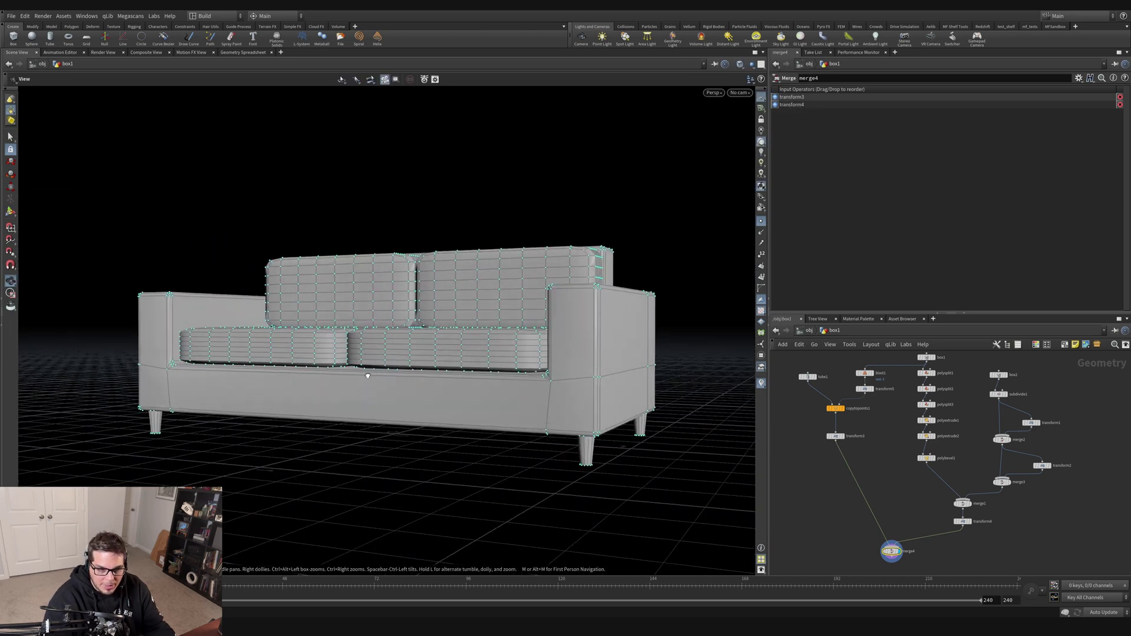
# Lengthen the leg tube upward in tube1 to a height of about 0.228, with its centre at about 0.064 in Y.
pyautogui.click(826, 377)
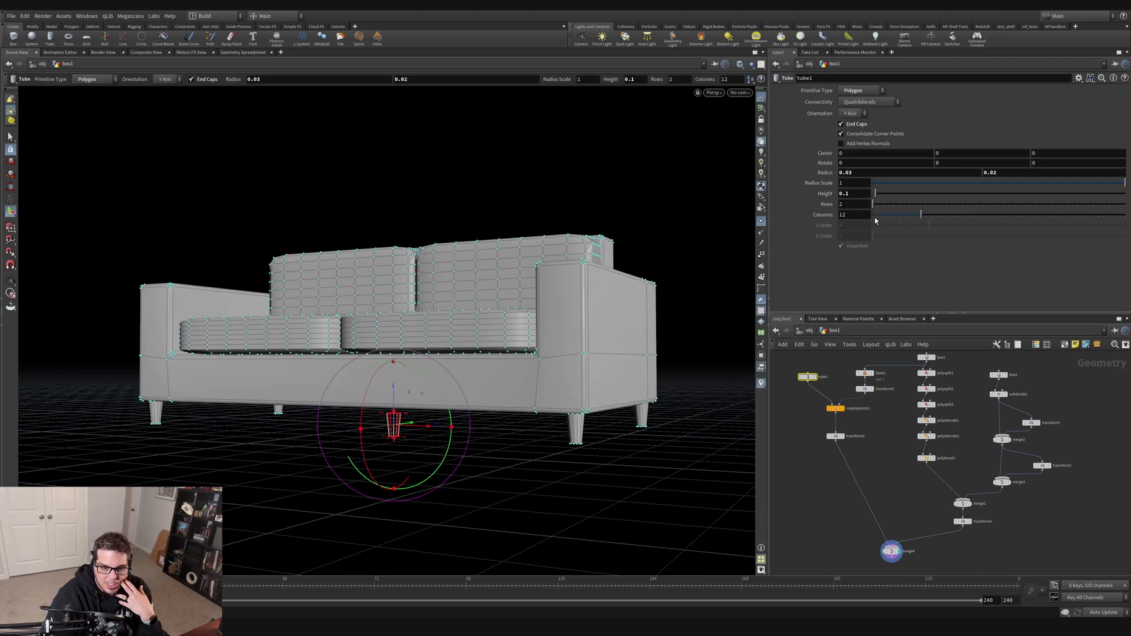
pyautogui.moveTo(393, 414); pyautogui.dragTo(394, 388)
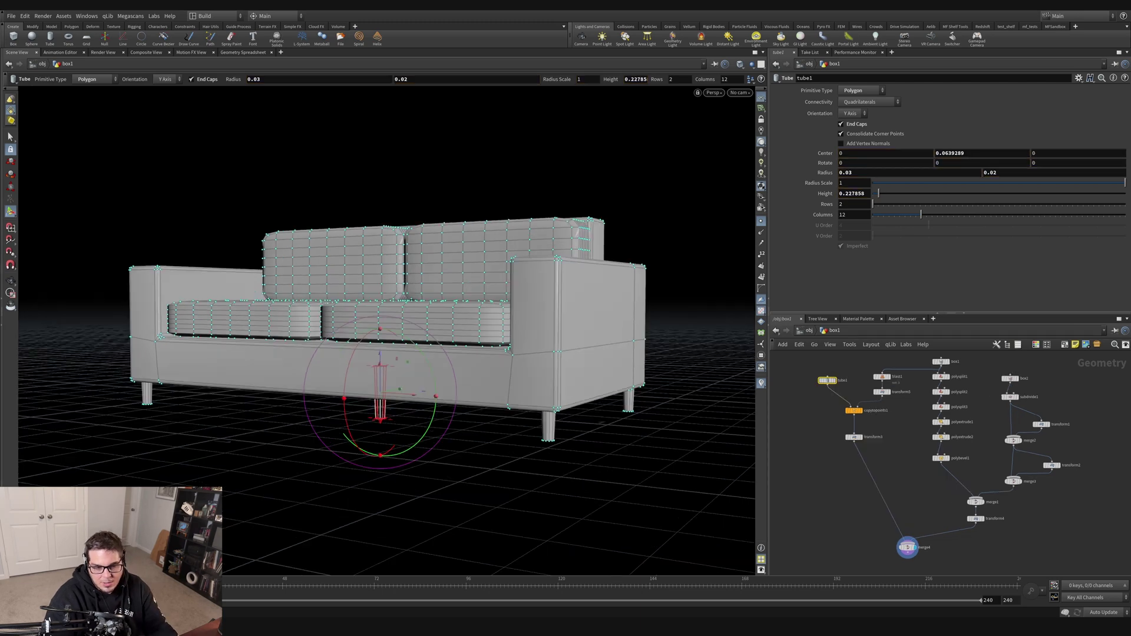
pyautogui.keyDown('alt'); pyautogui.moveTo(457, 354); pyautogui.dragTo(483, 348); pyautogui.keyUp('alt')
pyautogui.keyDown('alt'); pyautogui.moveTo(483, 347); pyautogui.dragTo(545, 343, button='middle'); pyautogui.keyUp('alt')
pyautogui.keyDown('alt'); pyautogui.moveTo(424, 394); pyautogui.dragTo(395, 412); pyautogui.keyUp('alt')
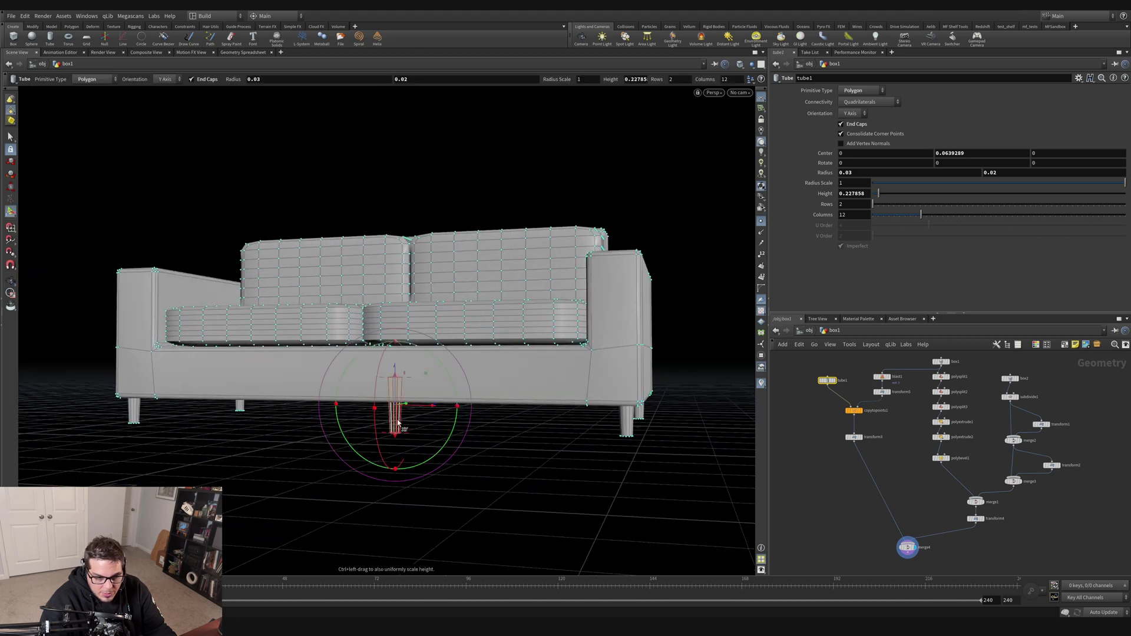
pyautogui.press('Escape')
pyautogui.moveTo(644, 391); pyautogui.dragTo(586, 379)
# Raise the sofa body with transform4 to about 0.322 in Y to sit on the longer legs.
pyautogui.click(976, 518)
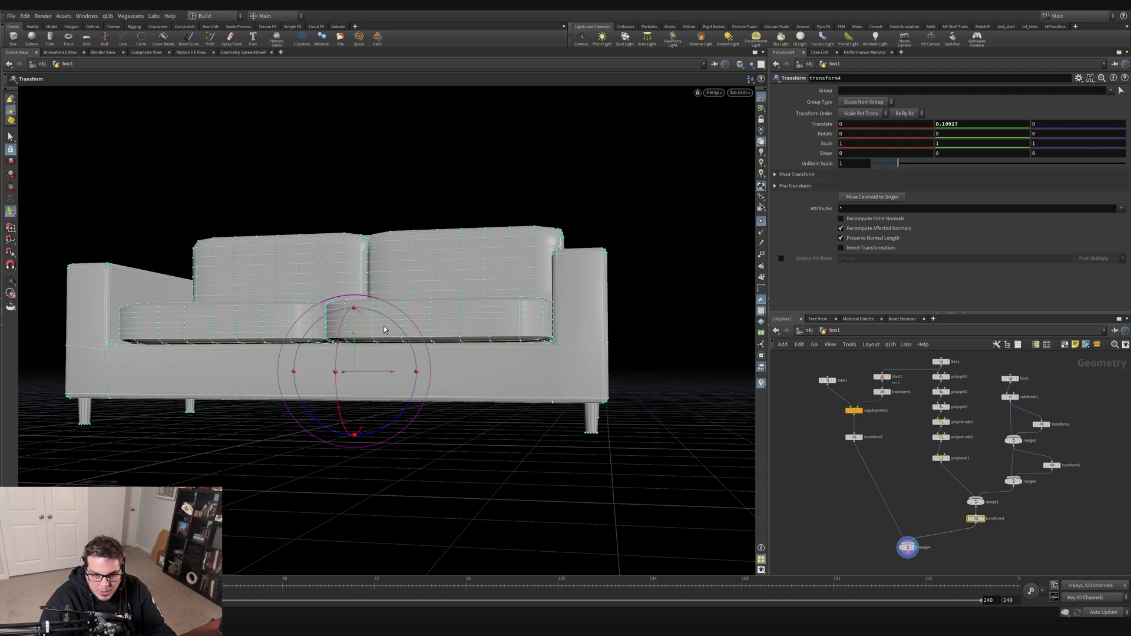
pyautogui.moveTo(356, 356); pyautogui.dragTo(356, 325)
pyautogui.press('Escape')
# Examine the sofa's proportions and the fit of the lengthened legs from the front and at an angle.
pyautogui.moveTo(432, 360); pyautogui.dragTo(252, 406)
pyautogui.moveTo(321, 362); pyautogui.dragTo(264, 354)
pyautogui.moveTo(448, 361); pyautogui.dragTo(381, 364)
pyautogui.moveTo(381, 364); pyautogui.dragTo(311, 369, button='middle')
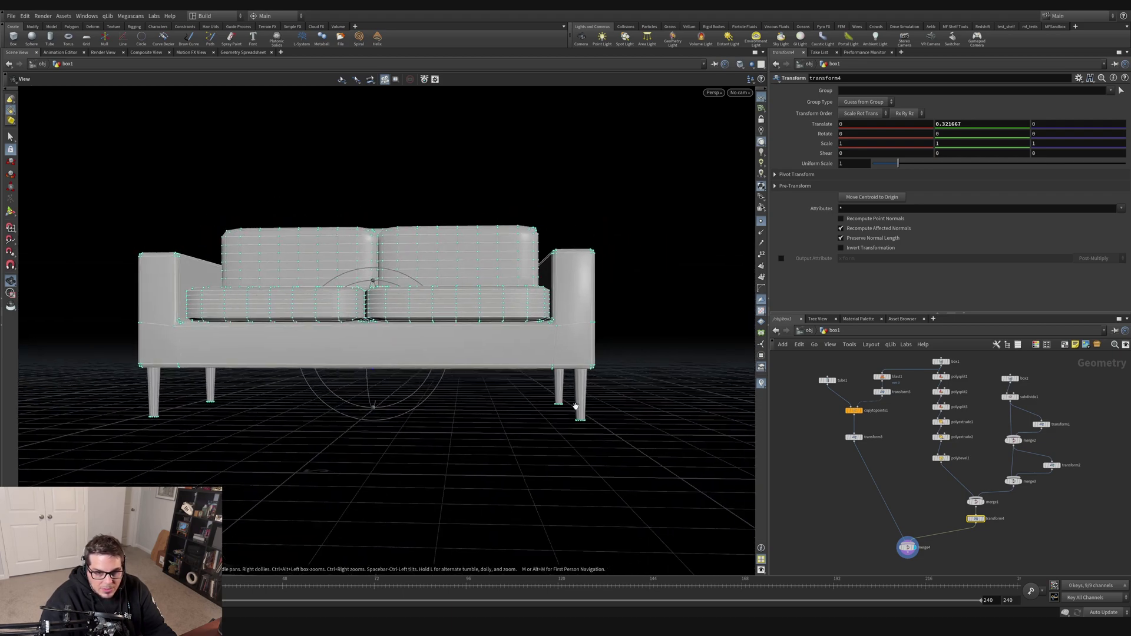
pyautogui.press('Escape')
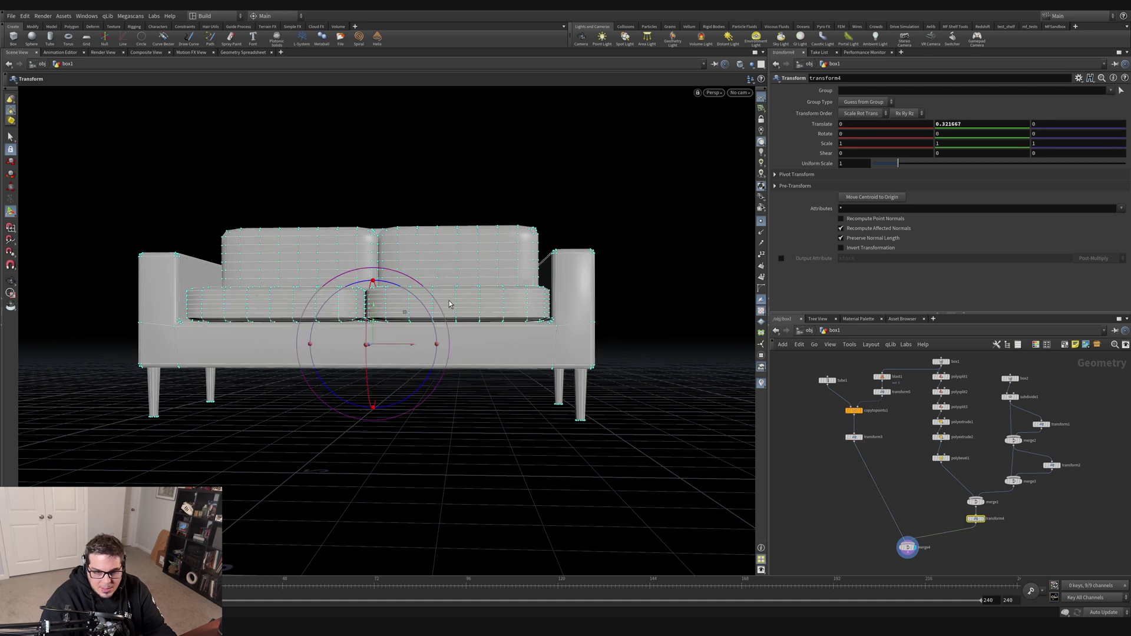
pyautogui.moveTo(450, 305); pyautogui.dragTo(492, 342)
pyautogui.press('Return')
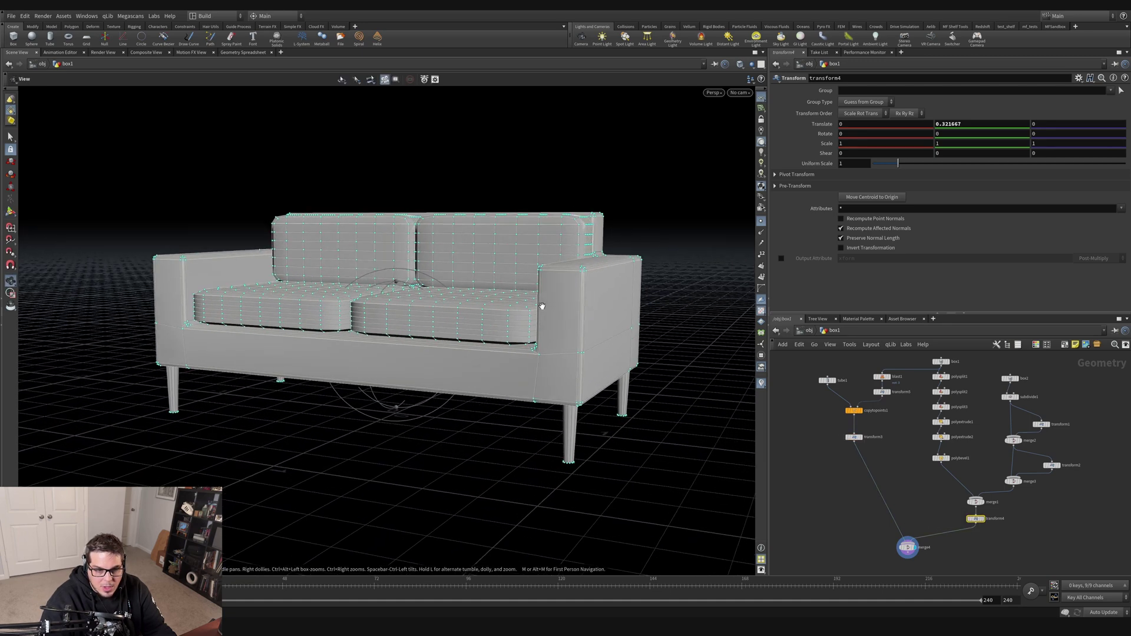